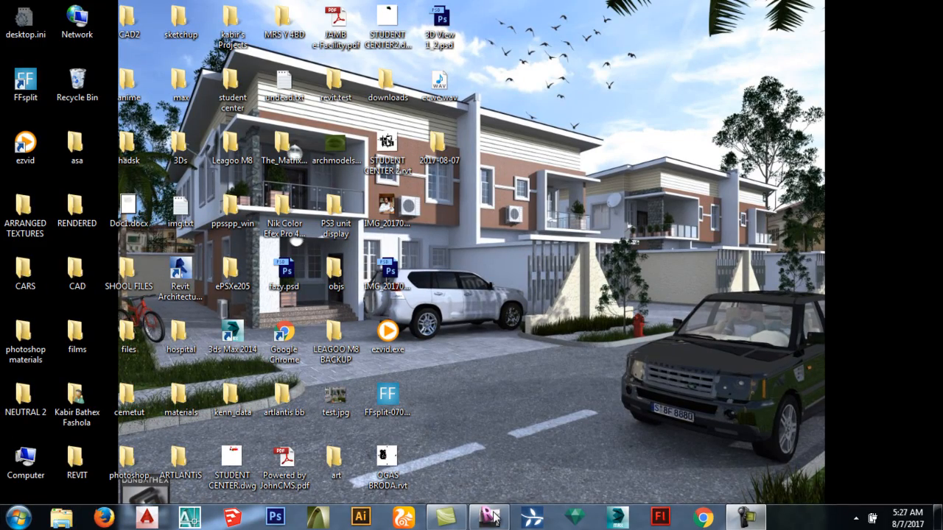
Step: Switch to Revit, frame the boys quarter house in the 3D view and start its export to Artlantis Render-Studio 3
left_click(497, 472)
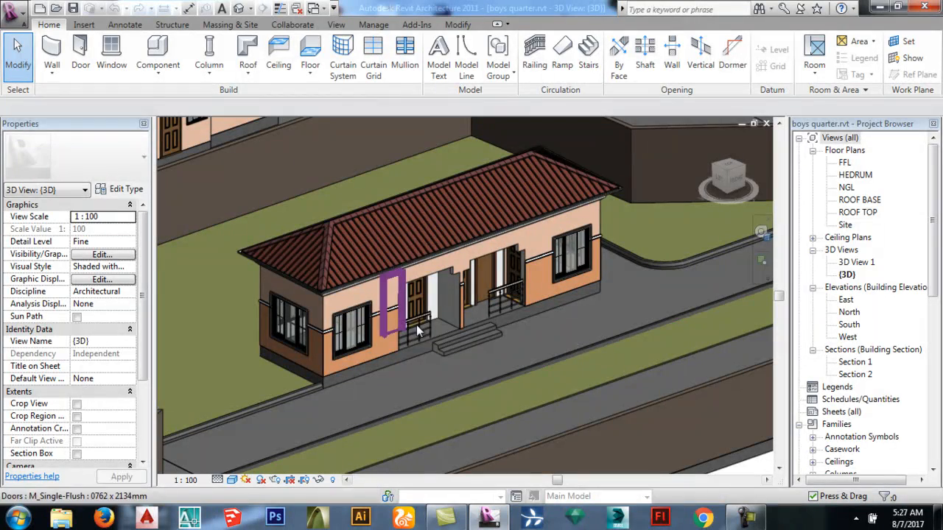
scroll(401, 324, "down", 1)
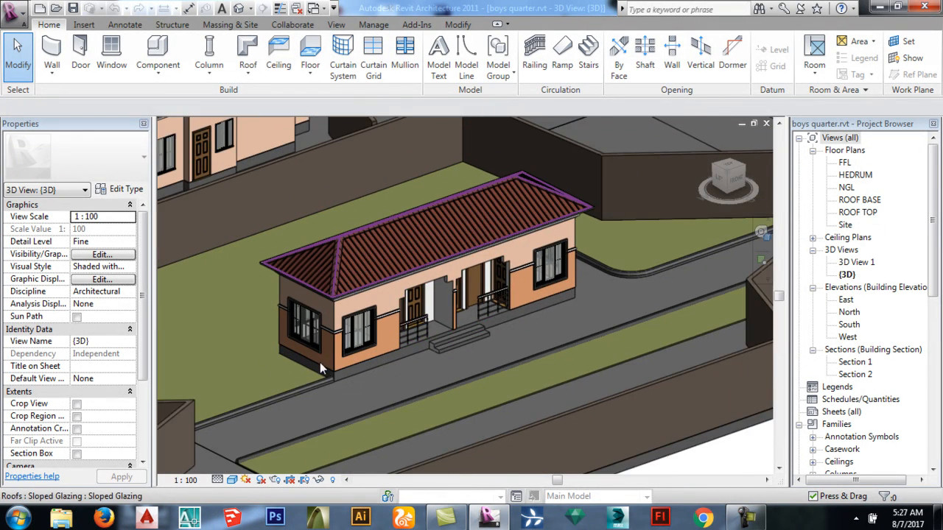
scroll(339, 300, "up", 5)
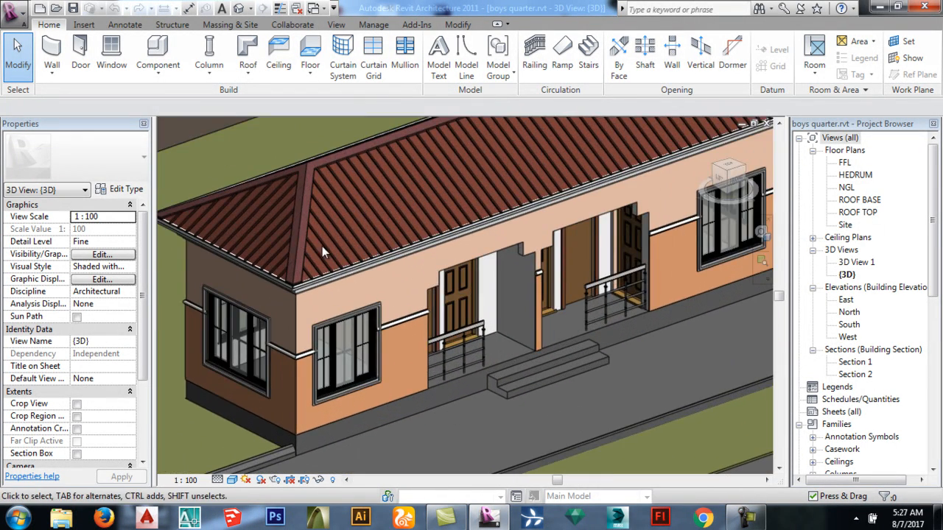
scroll(341, 372, "down", 1)
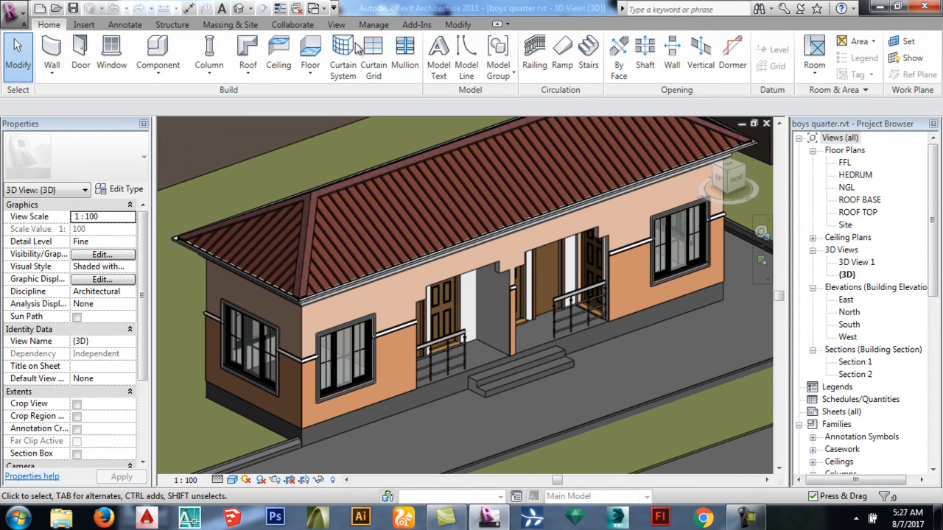
left_click(415, 26)
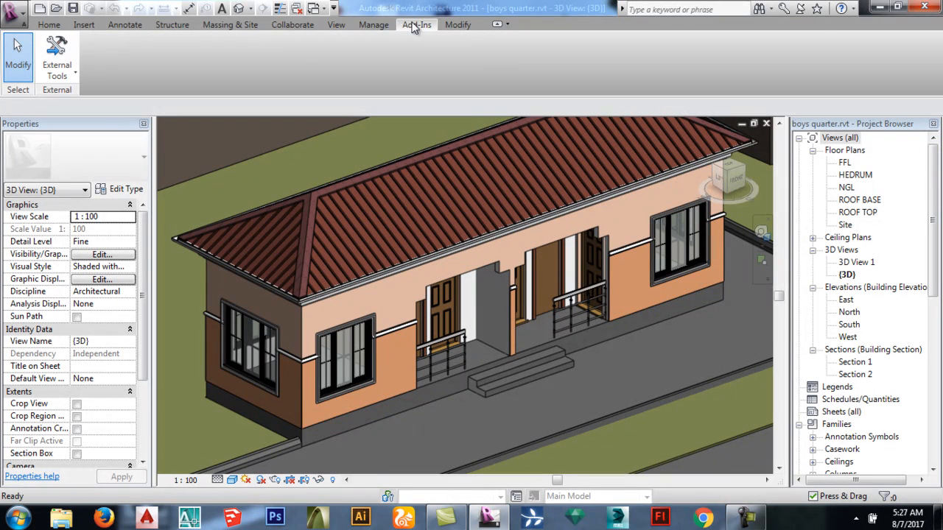
left_click(74, 81)
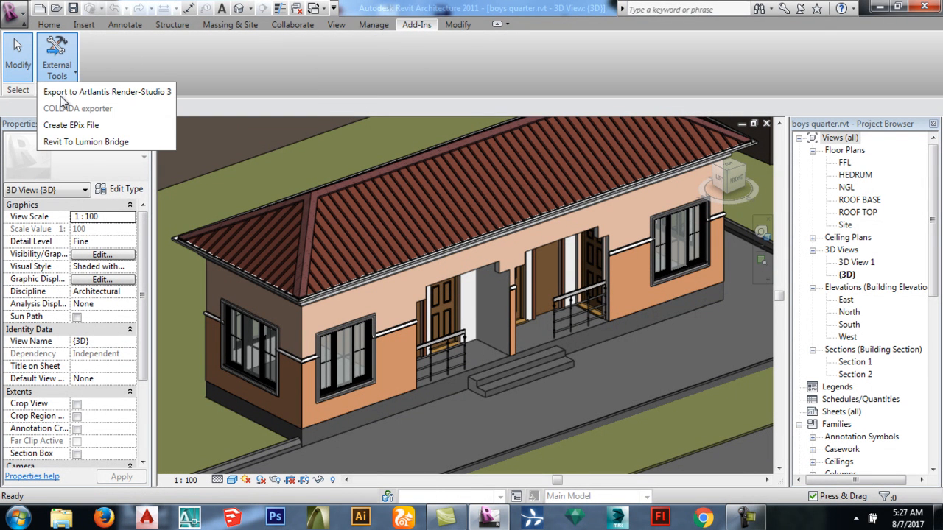
left_click(138, 95)
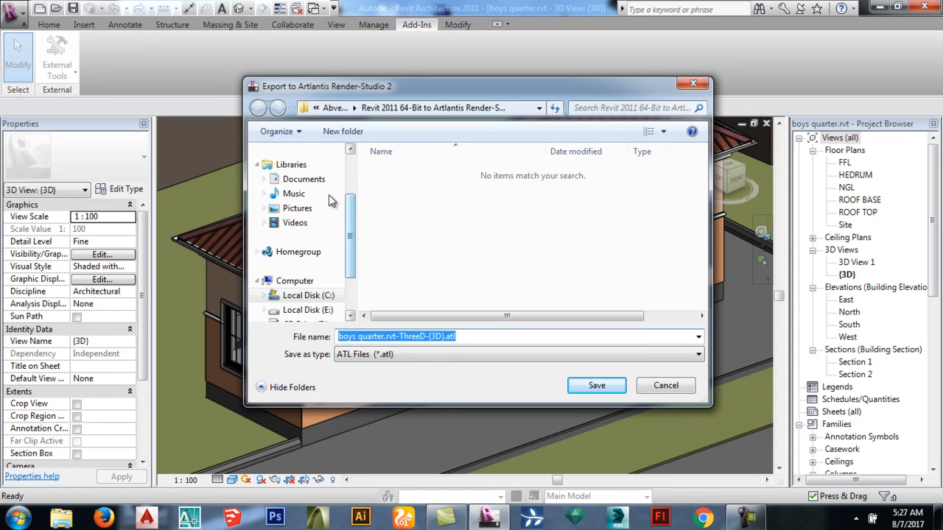
Step: Save the export to the Desktop as an ATL file named example
scroll(331, 194, "up", 3)
left_click(298, 185)
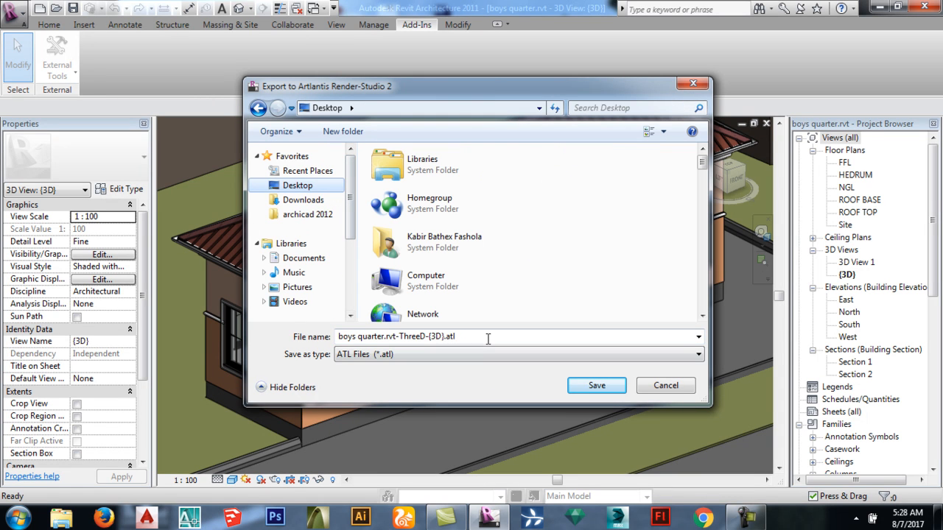
left_click(488, 338)
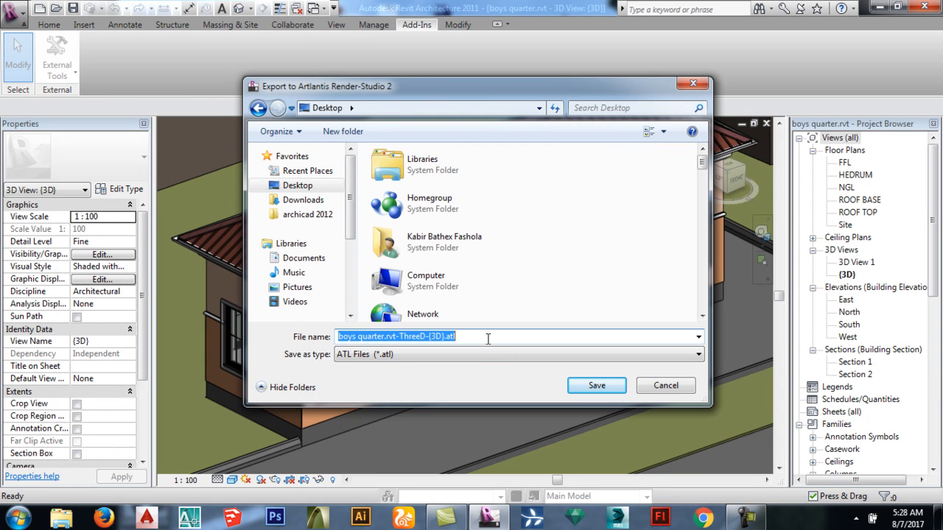
type("e")
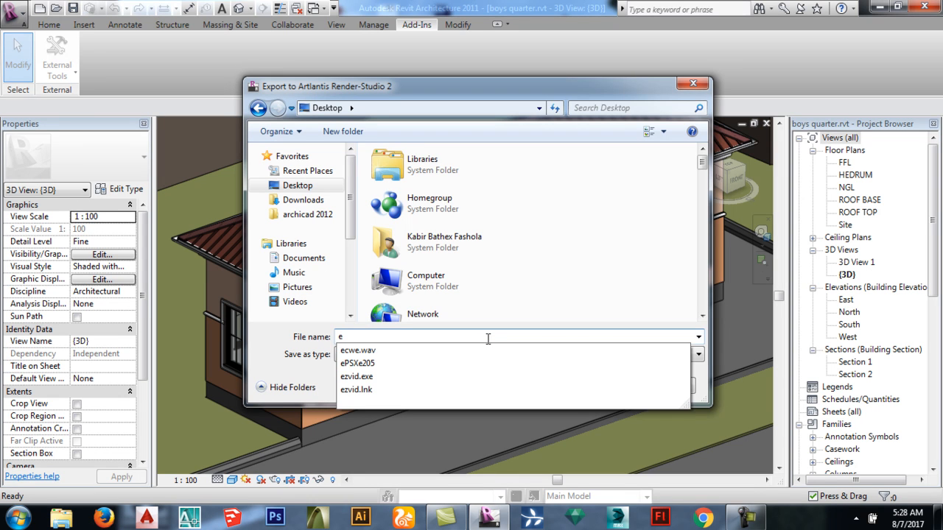
type("am")
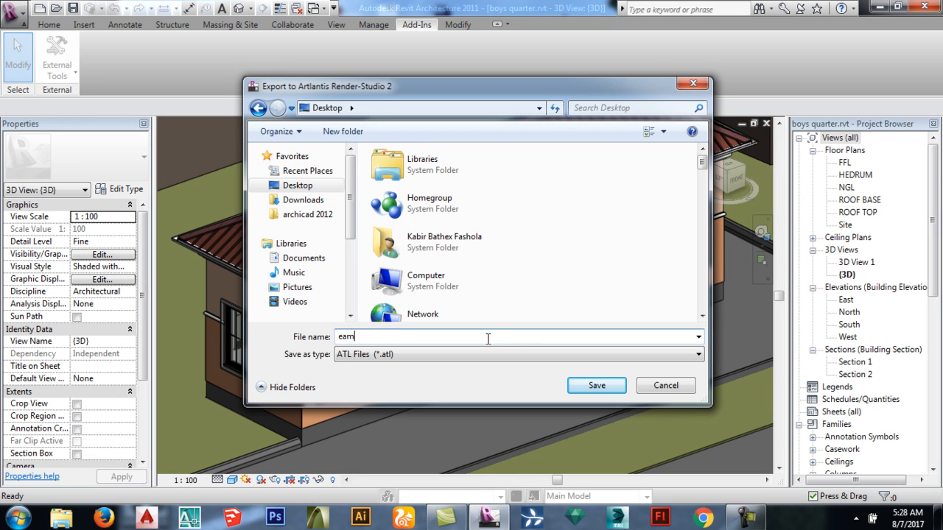
key("BackSpace")
key("BackSpace")
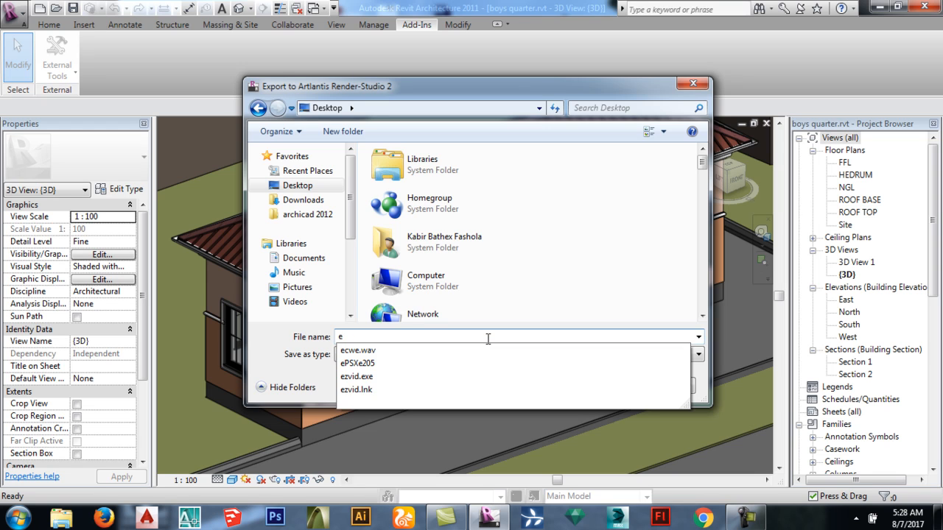
type("xample")
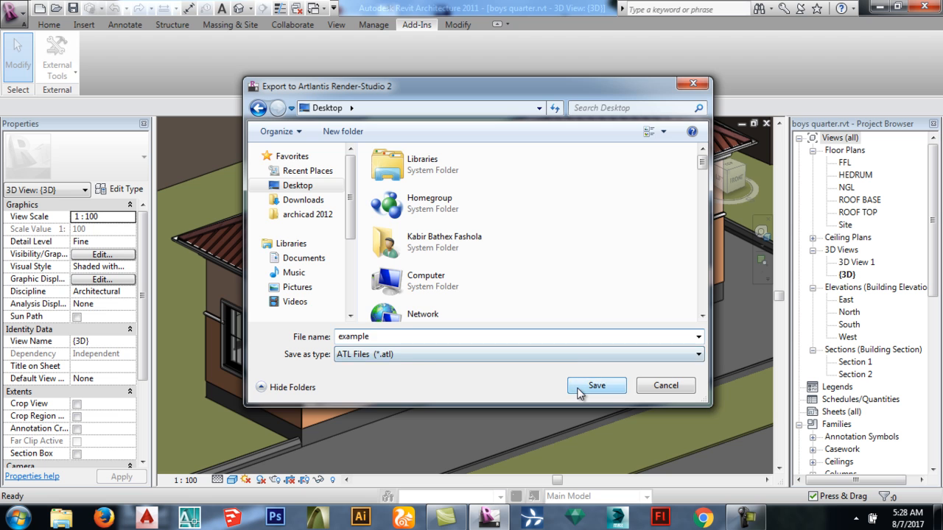
left_click(596, 386)
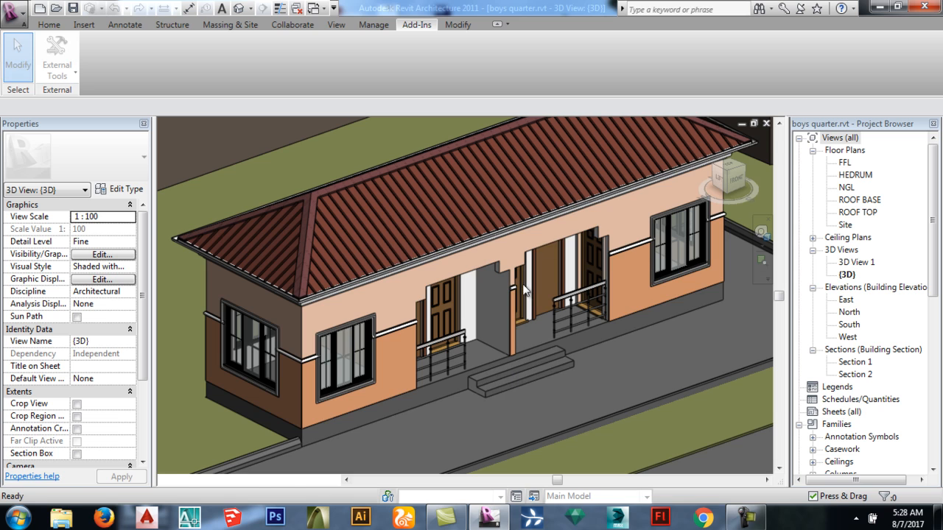
Step: Minimize Revit and open example.atl from the desktop in Artlantis Studio without making a backup copy
left_click(879, 6)
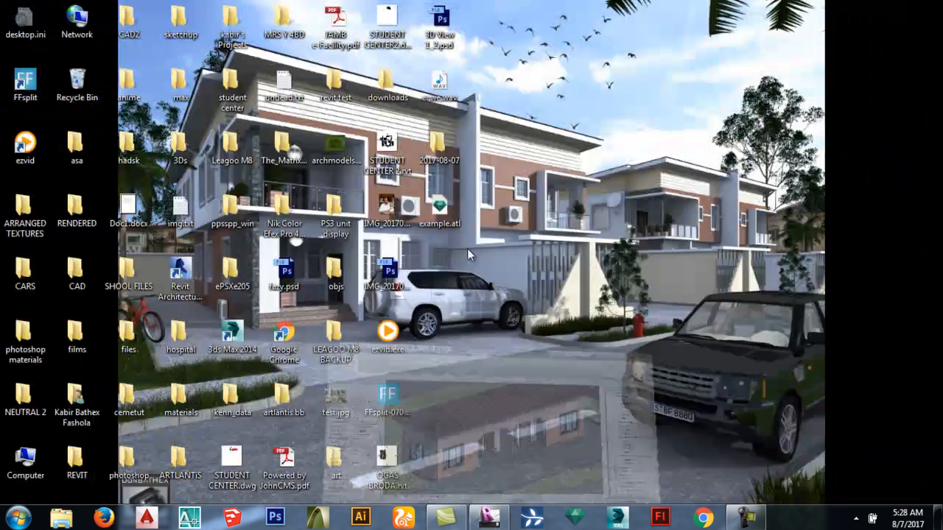
double_click(435, 218)
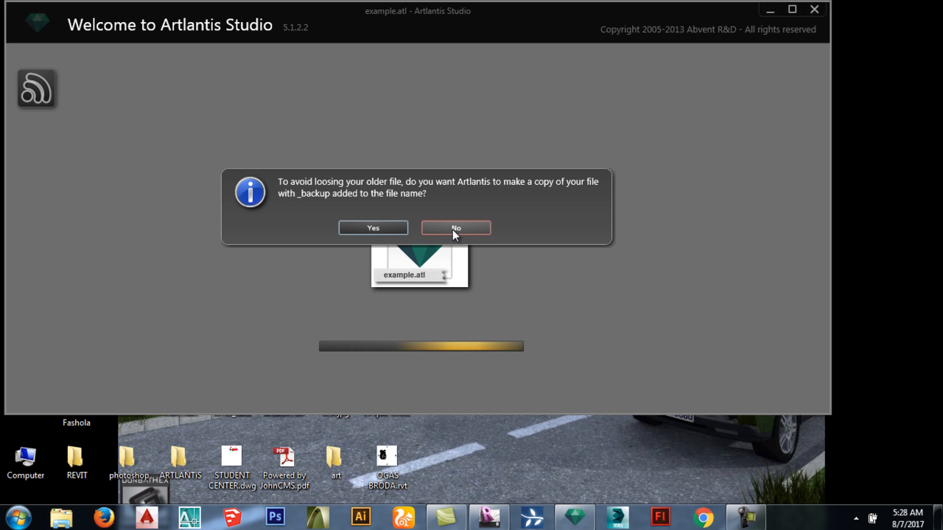
left_click(453, 228)
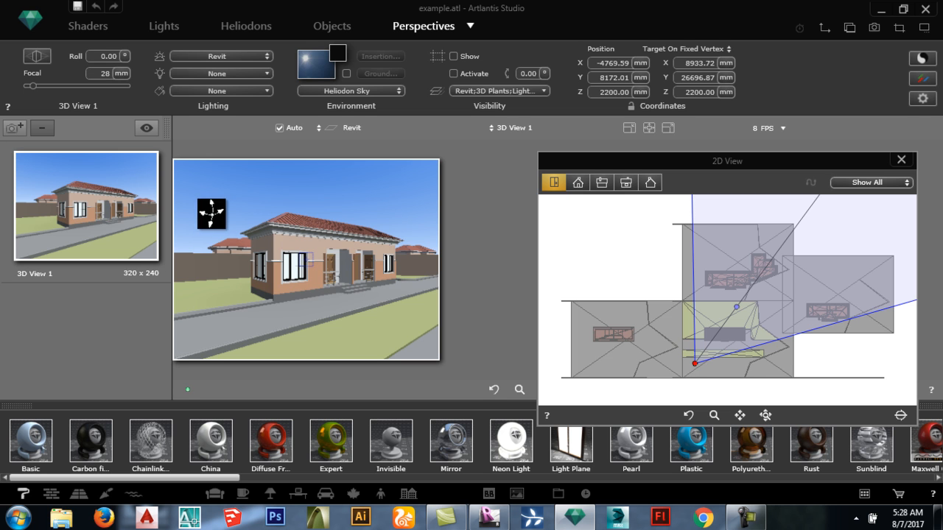
Step: Duplicate the 3D View 1 perspective and move the copy's camera closer to the house, to about X -2507, Y 11000 mm
right_click(134, 219)
left_click(171, 227)
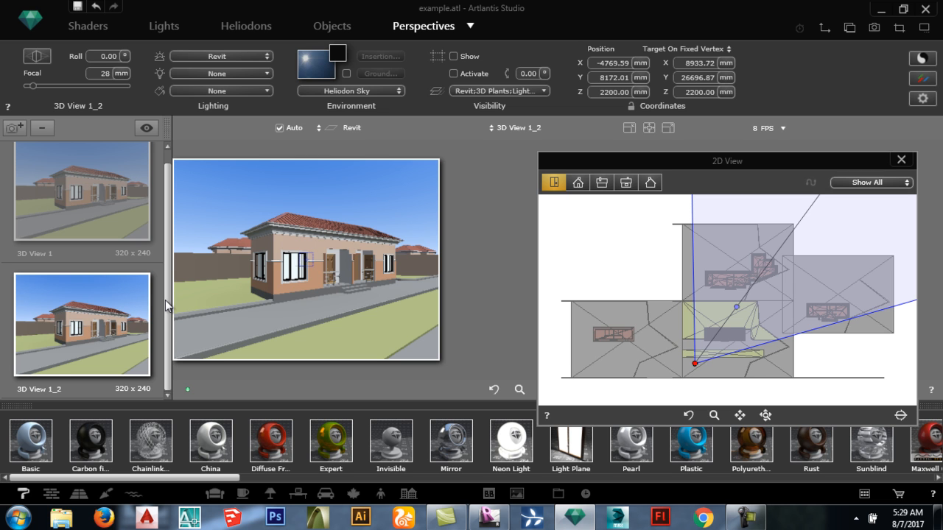
scroll(87, 196, "up", 1)
scroll(712, 364, "up", 2)
scroll(691, 331, "up", 2)
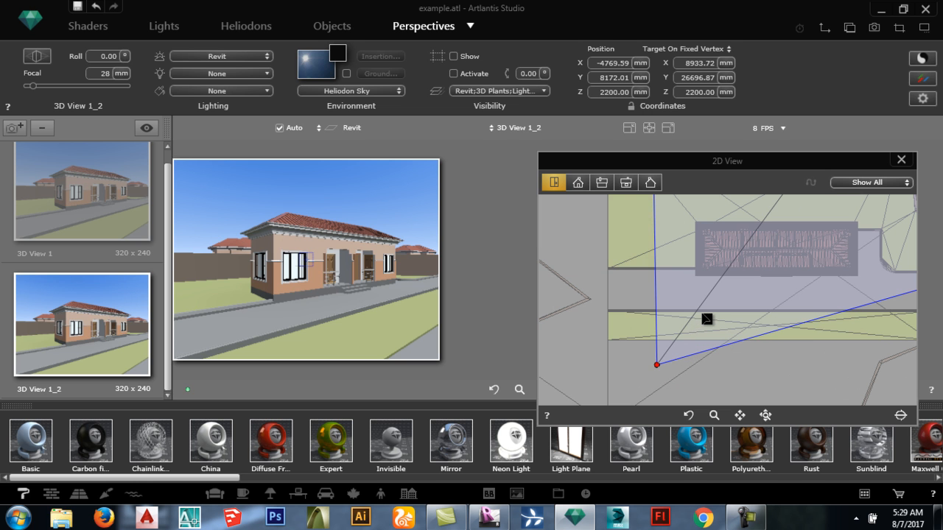
key("Up")
key("Up")
key("Up")
key("Up")
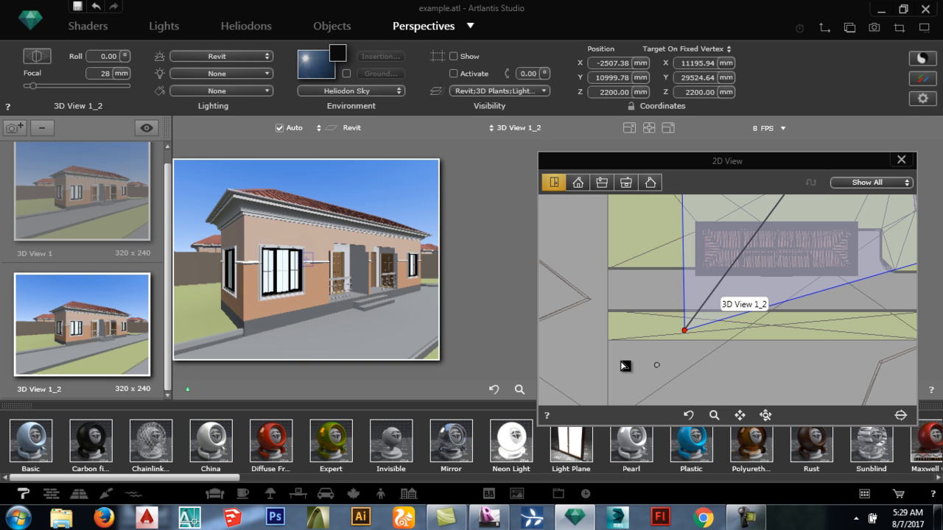
Step: Shift the 3D View 1_2 camera along the house front in the plan to about X -1263, Y 10887 mm
scroll(692, 351, "down", 2)
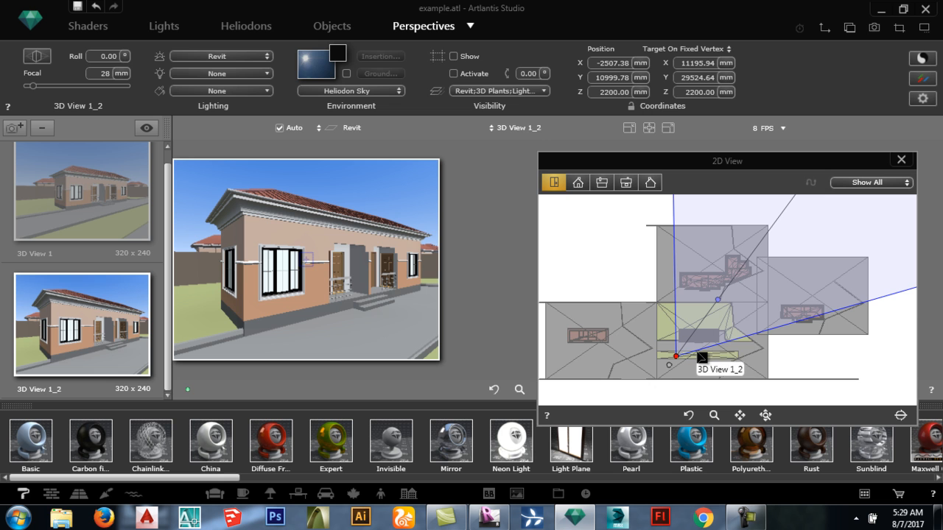
scroll(740, 259, "up", 2)
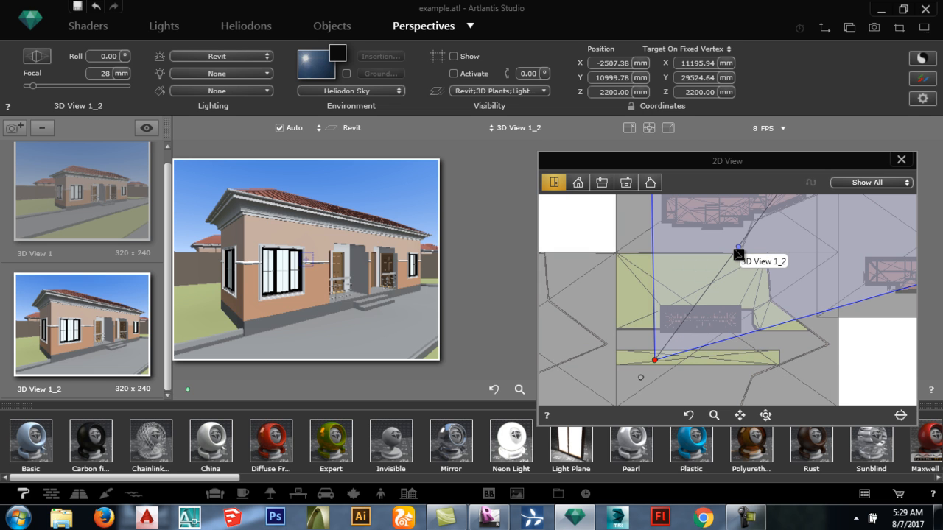
left_click_drag(740, 254, 678, 344)
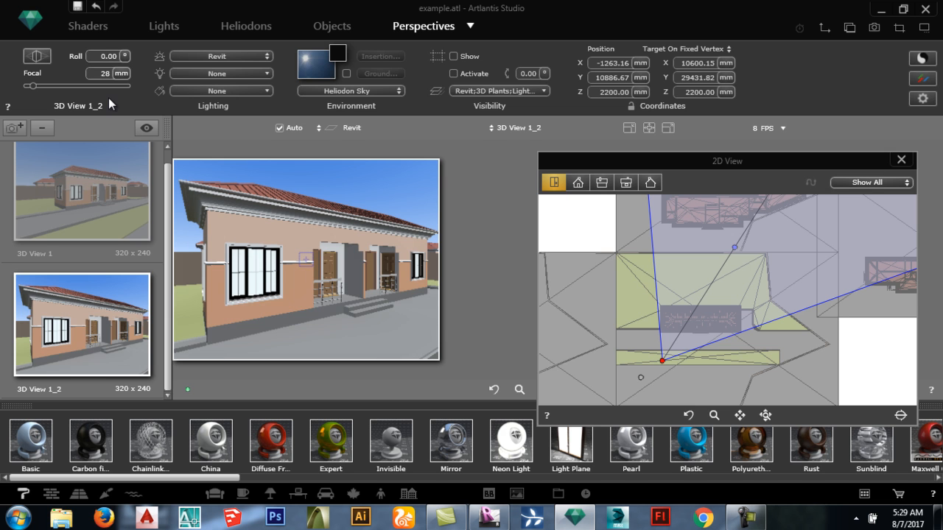
Step: Set the focal length of 3D View 1_2 to 27 mm
double_click(107, 74)
key("Return")
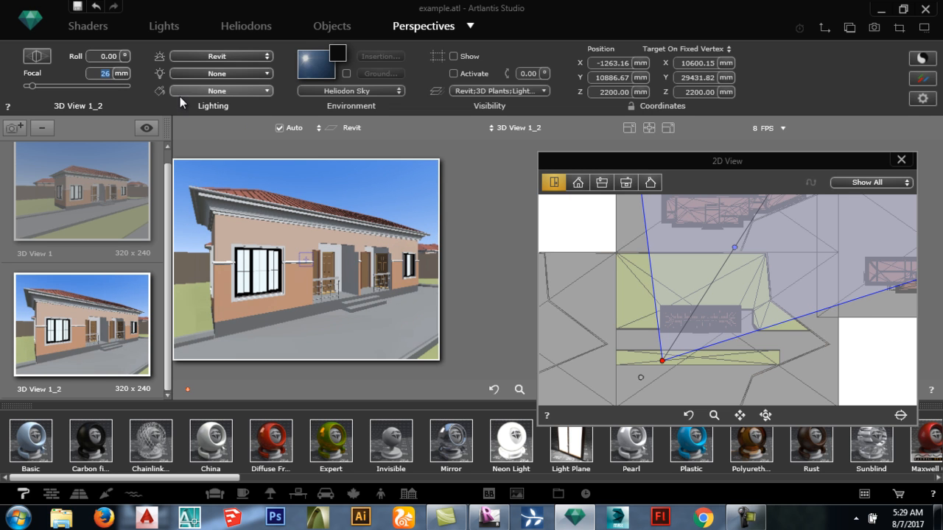
type("27")
key("Return")
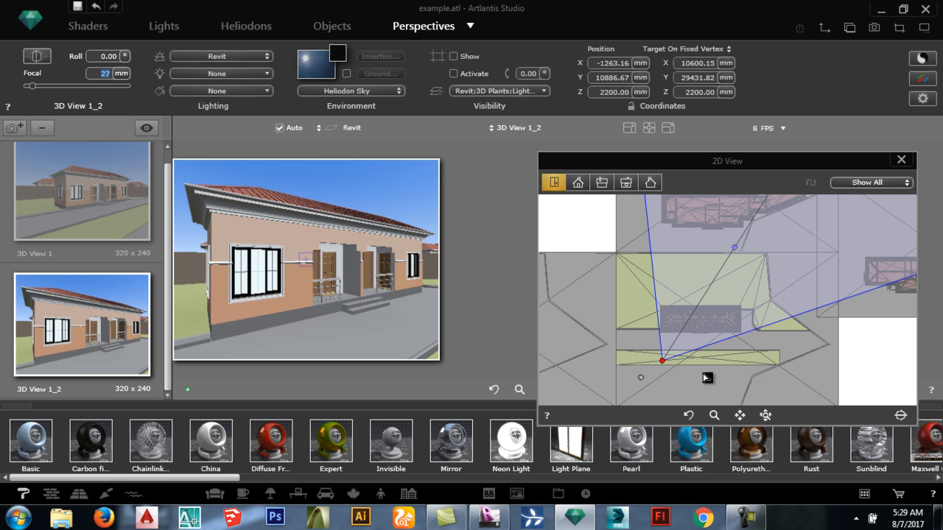
Step: Fine-tune the 3D View 1_2 camera together with its target in the plan, to about X -1037, Y 10547 mm
scroll(612, 335, "up", 3)
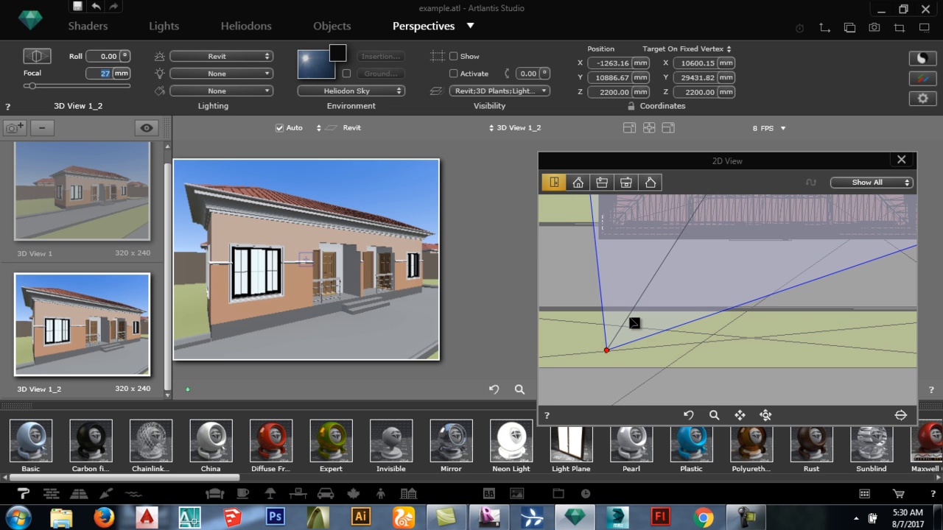
left_click(633, 323)
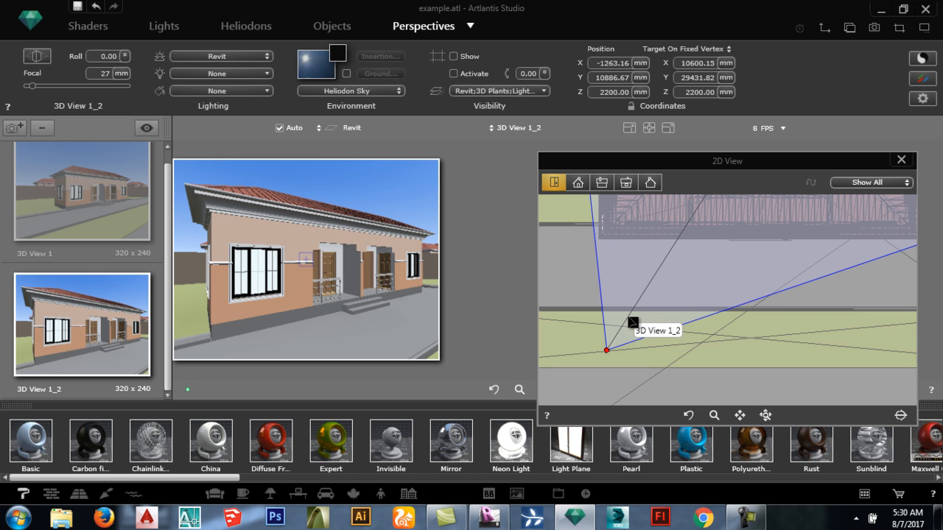
left_click_drag(633, 328, 640, 334)
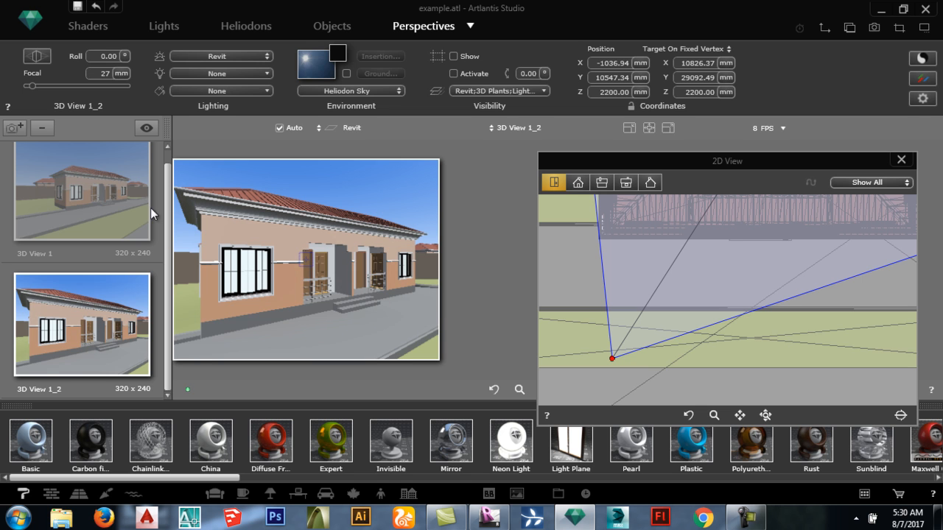
Step: Show the 2D view as an elevation, then move the original 3D View 1 camera nearer the house, to about X -3159, Y 10376, Z 2008 mm
left_click(602, 182)
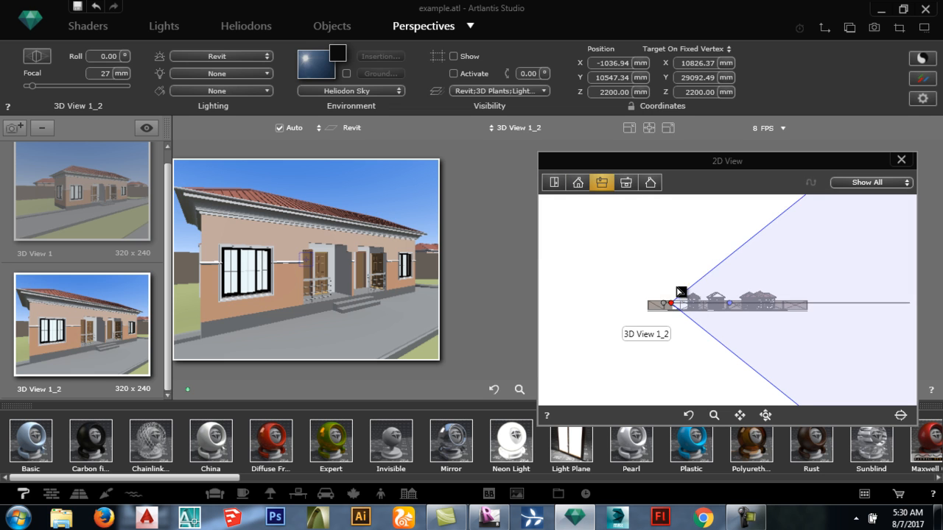
scroll(681, 293, "up", 3)
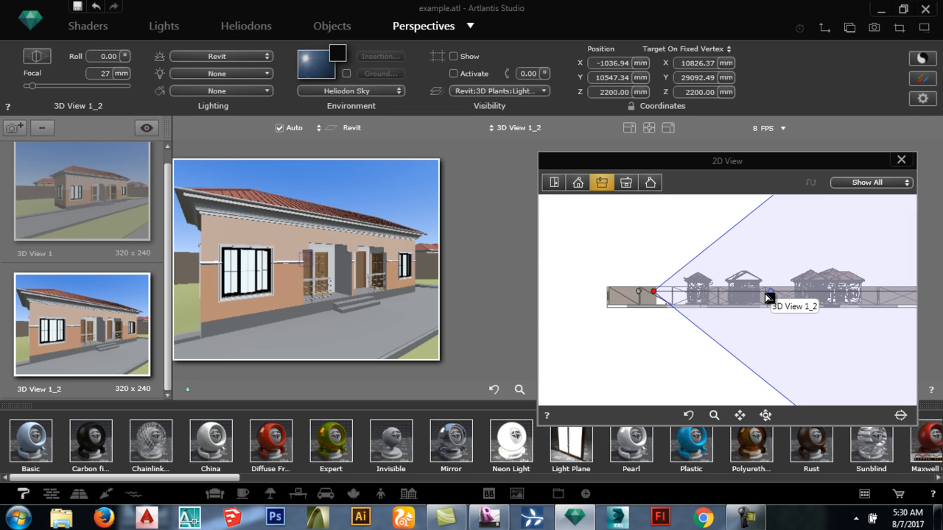
scroll(766, 293, "up", 3)
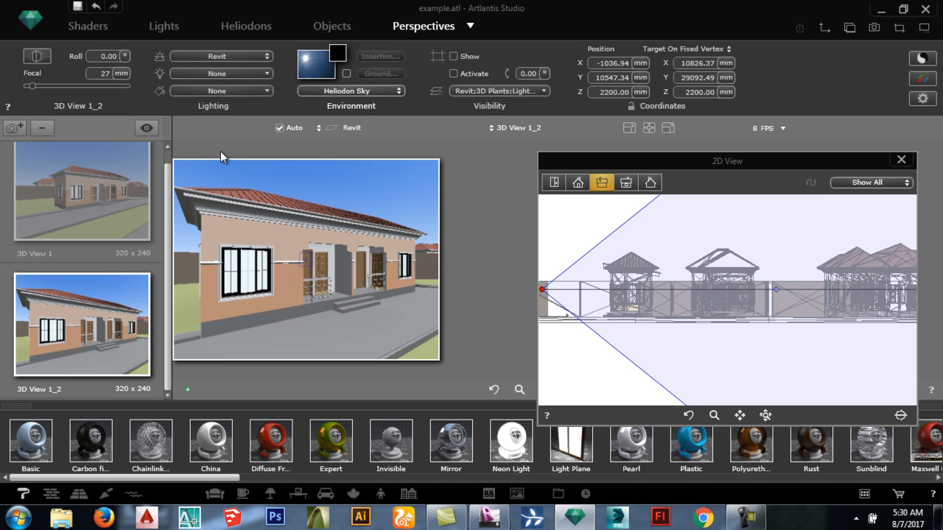
left_click(106, 220)
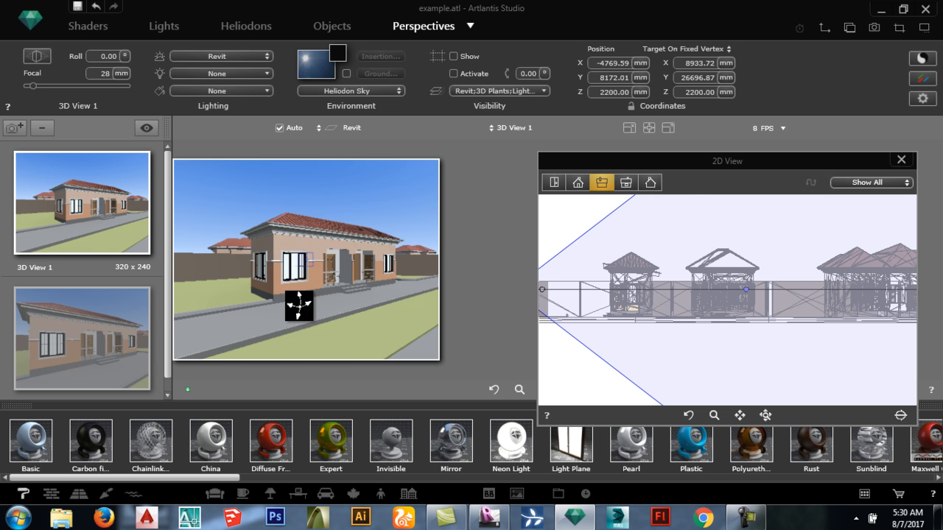
left_click_drag(301, 305, 185, 232)
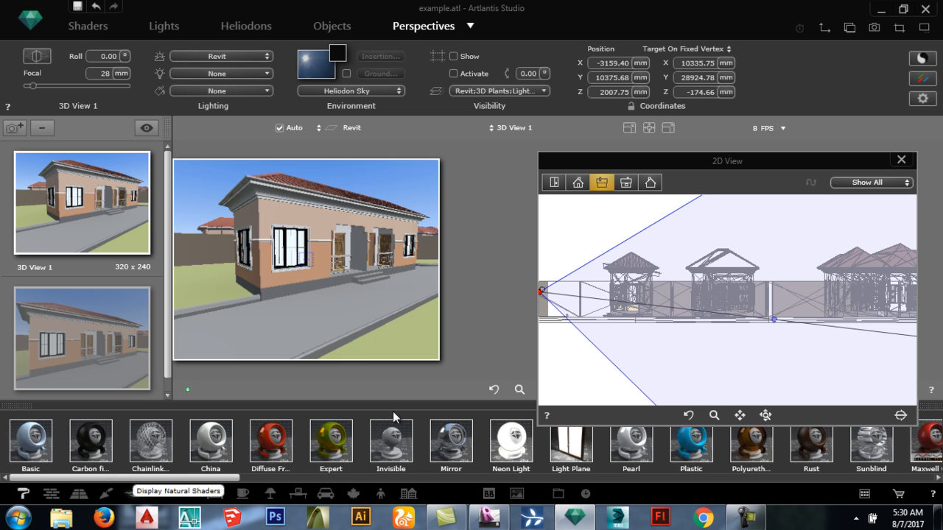
Step: Apply the natural shader Lawn 001 to the site grass and enlarge its size to about 529.5
left_click(132, 495)
left_click_drag(392, 447, 401, 324)
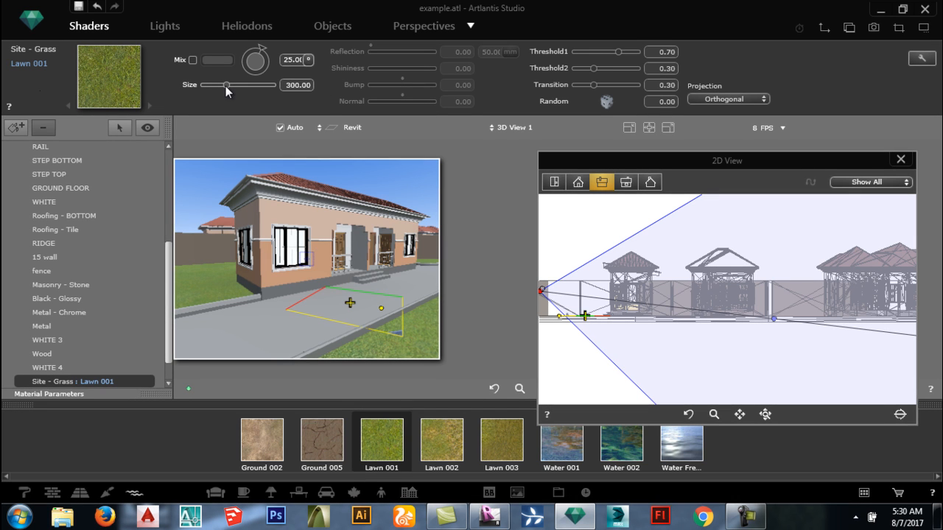
left_click_drag(240, 87, 265, 92)
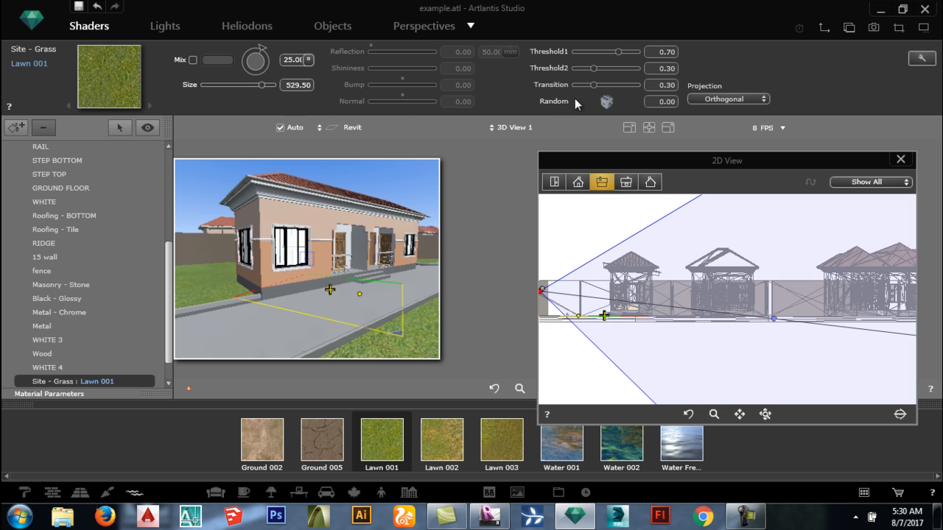
Step: Raise both Threshold2 and Transition of the site grass's Lawn 001 shader to 1.00
left_click_drag(591, 69, 638, 86)
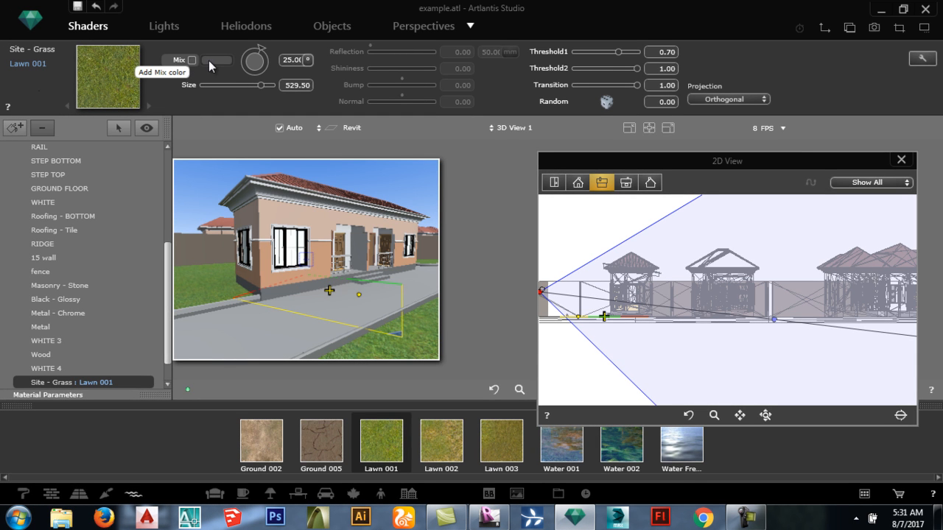
Step: Add the texture keb.PNG from the desktop folder hadsk > component arranged by me to the kerbs material
left_click(220, 304)
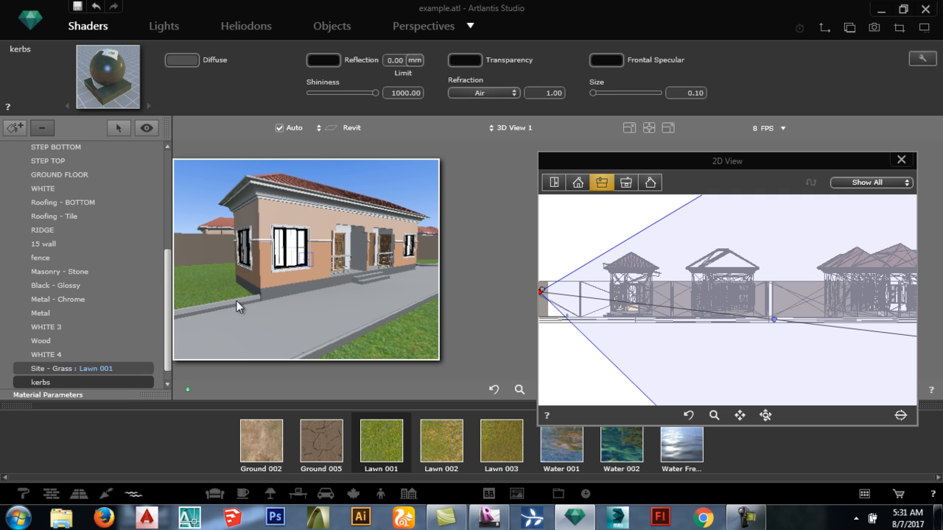
right_click(105, 386)
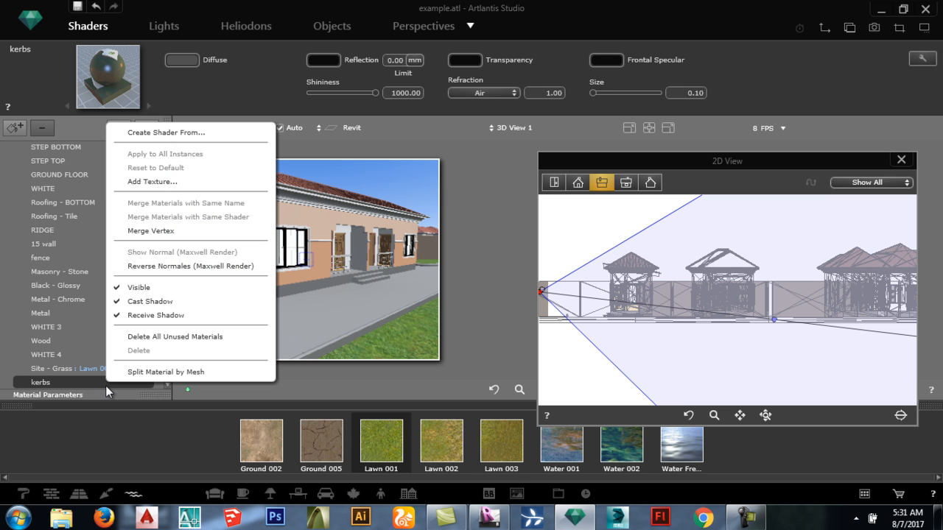
left_click(165, 182)
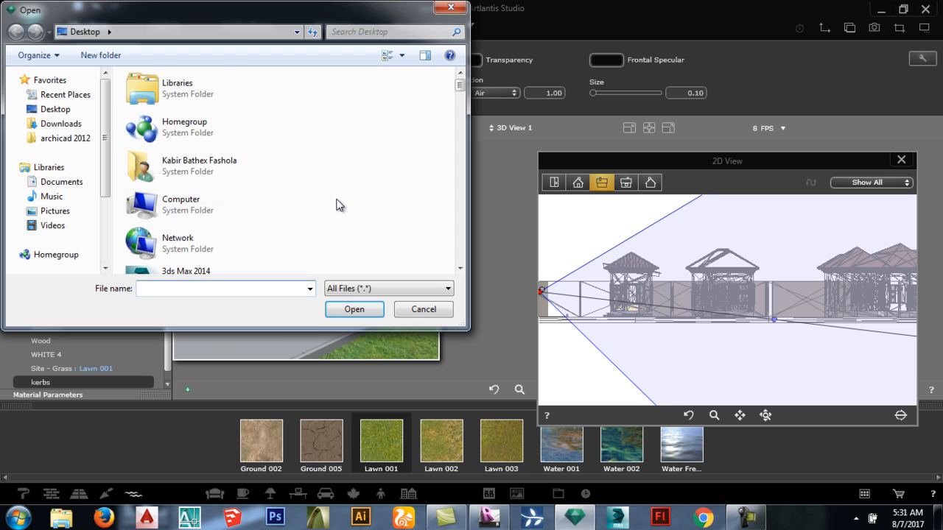
scroll(315, 235, "down", 4)
scroll(316, 236, "down", 5)
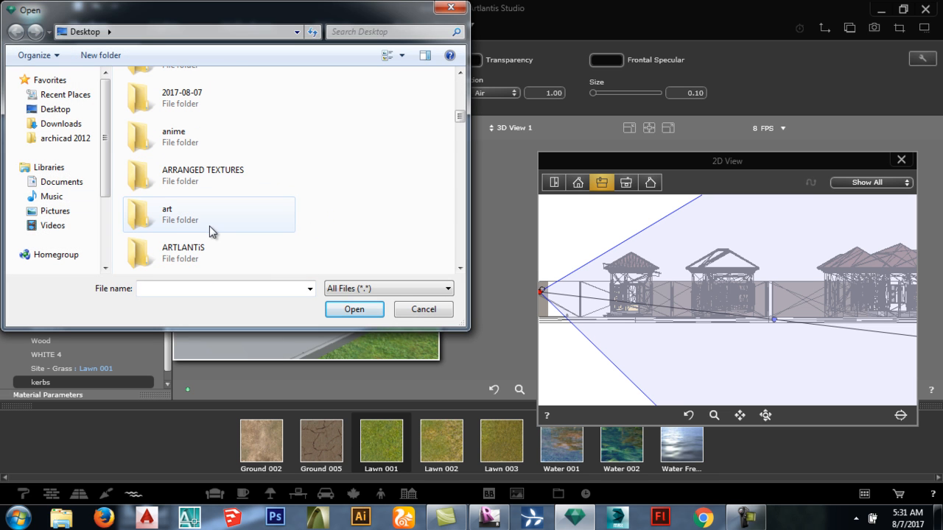
scroll(240, 171, "up", 9)
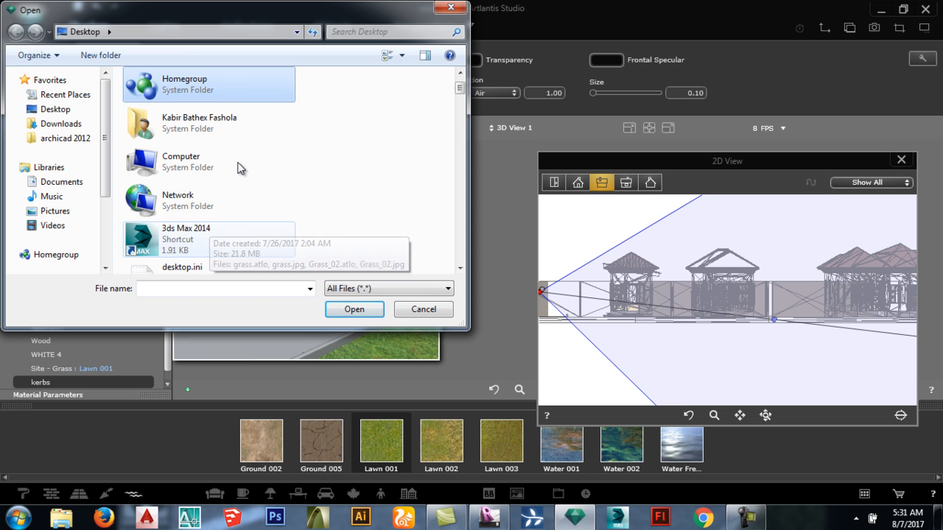
scroll(221, 103, "down", 10)
double_click(220, 91)
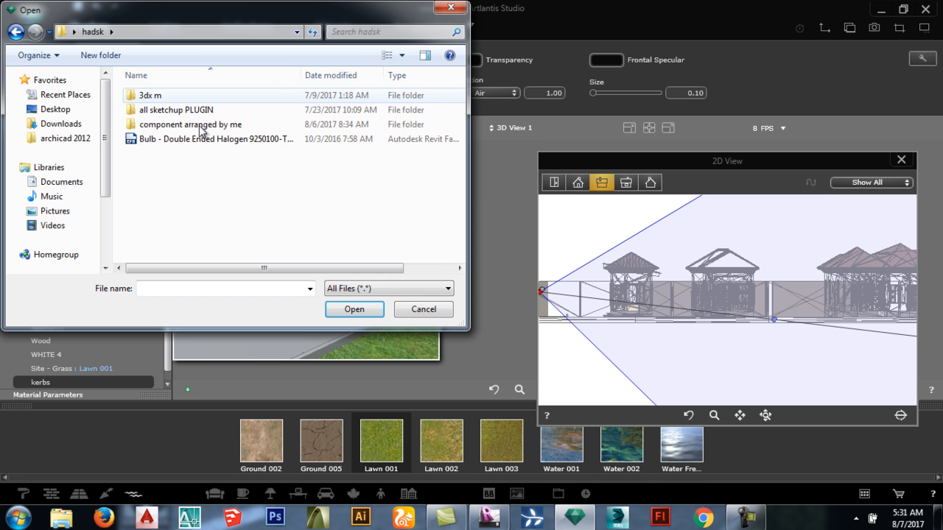
double_click(200, 125)
left_click(168, 132)
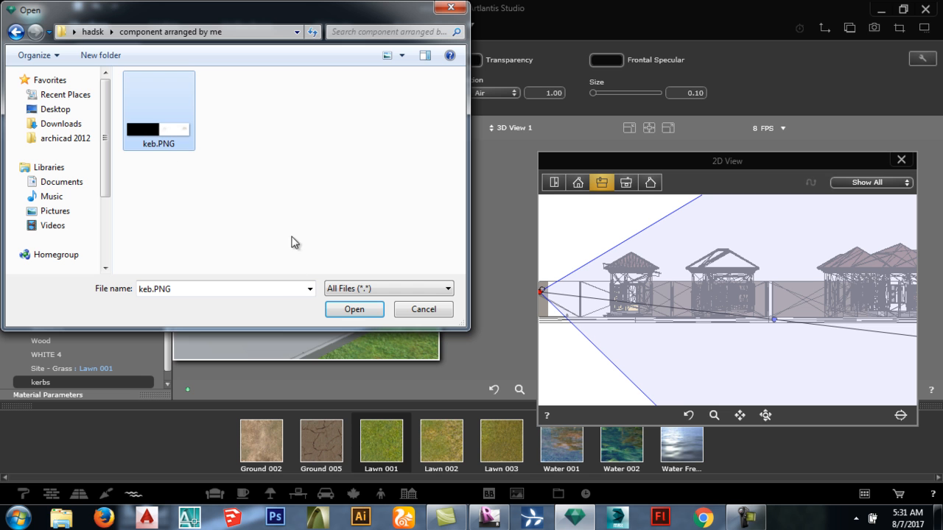
left_click(354, 310)
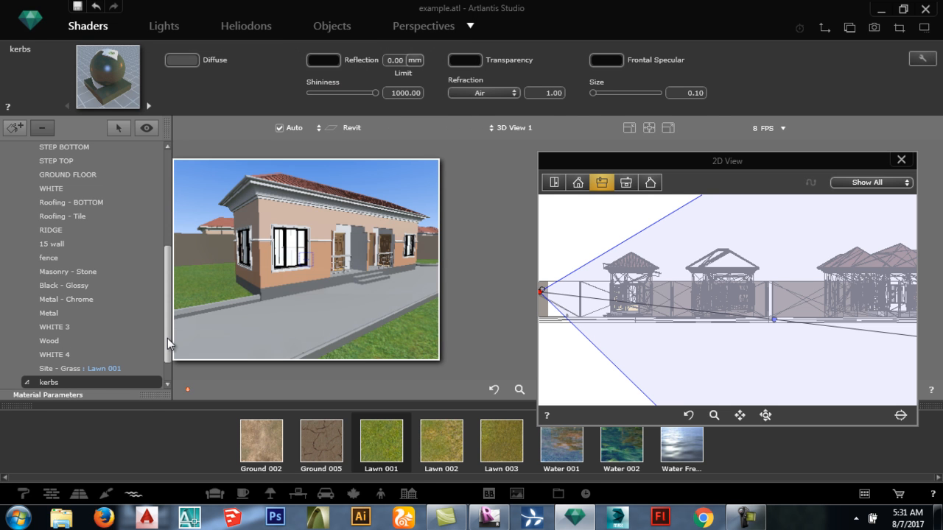
Step: Make the keb.PNG texture on the kerbs repeat both horizontally and vertically
left_click(167, 385)
left_click(128, 365)
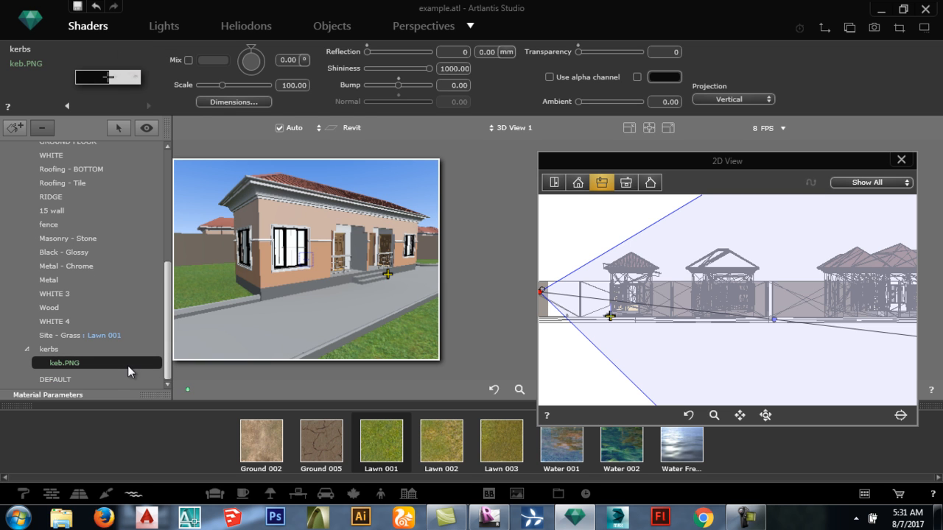
left_click(255, 103)
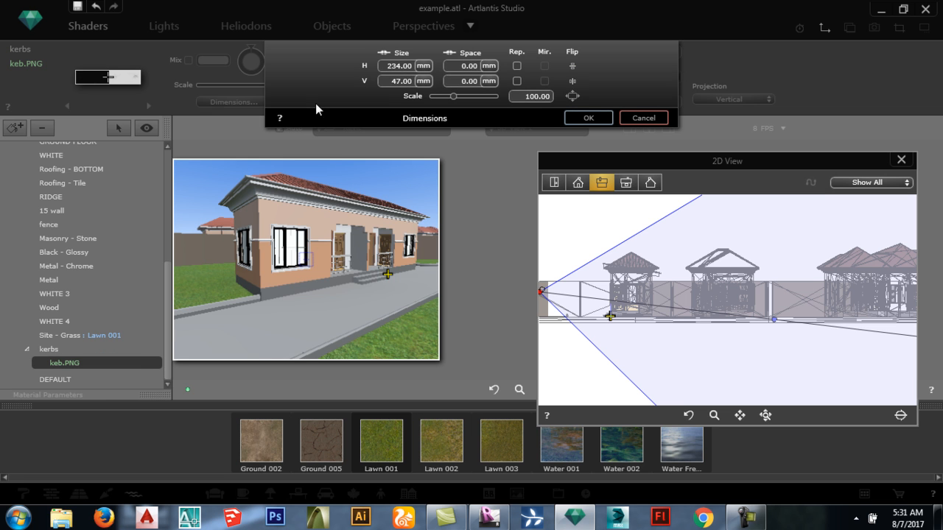
left_click(517, 65)
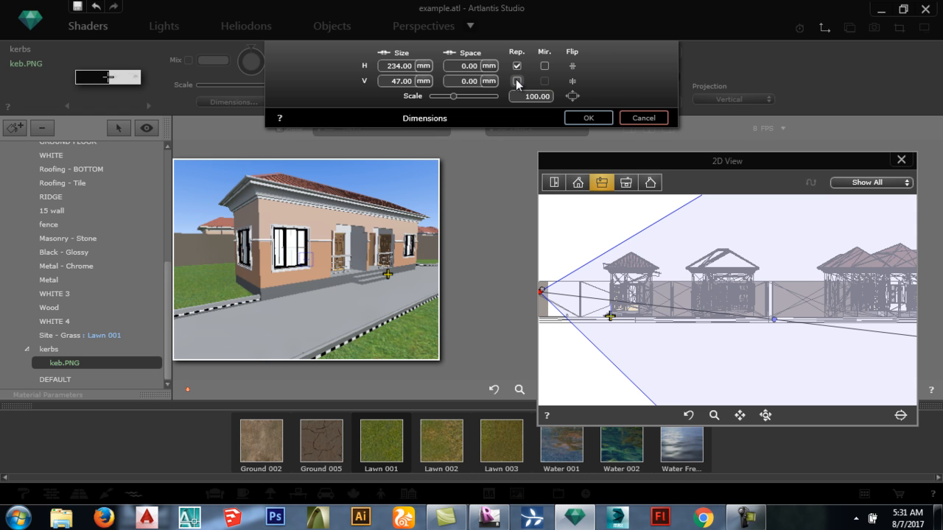
left_click(517, 80)
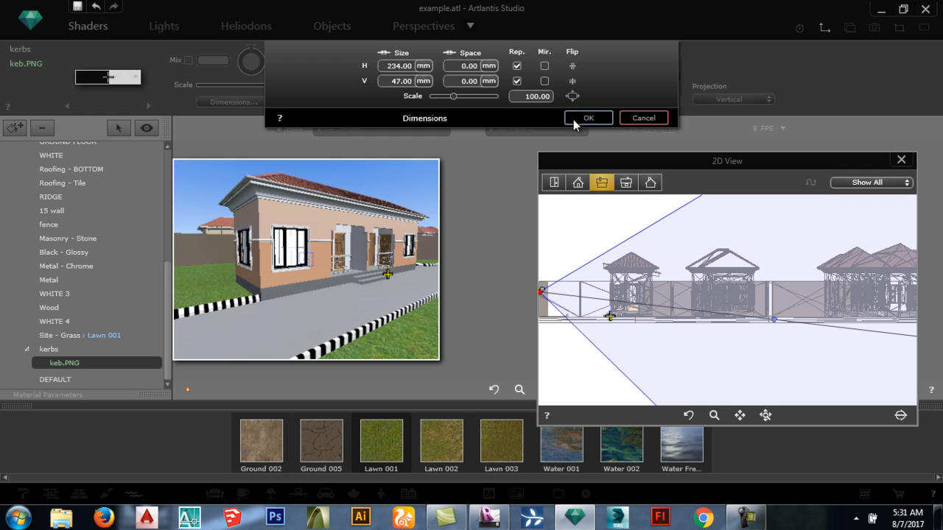
left_click(584, 118)
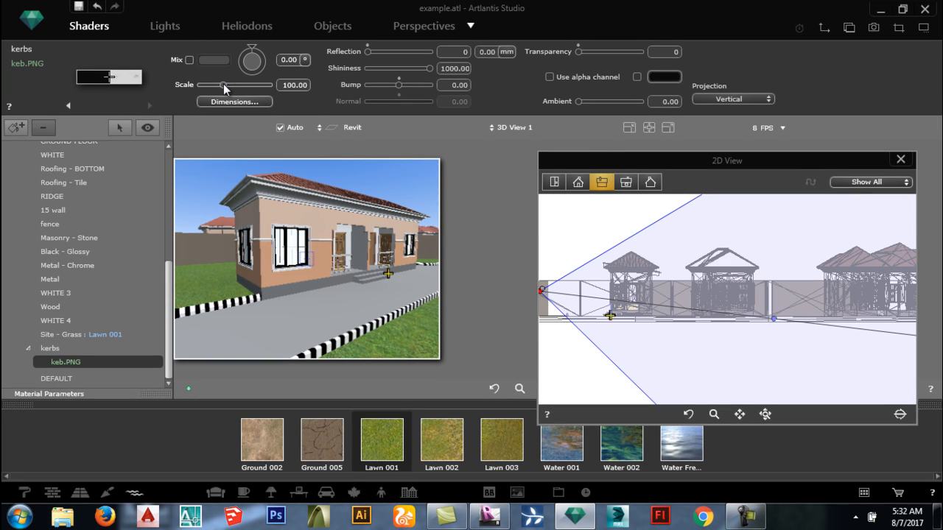
Step: Enlarge the kerb texture to a scale of 200, then by a further 165 in its dimensions, giving 772.20 x 155.10 mm
left_click_drag(223, 84, 274, 82)
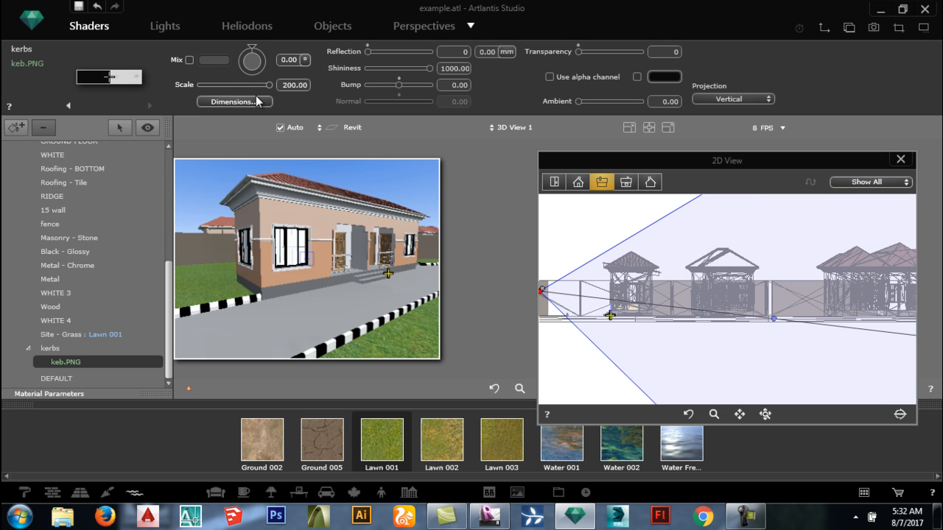
left_click(231, 102)
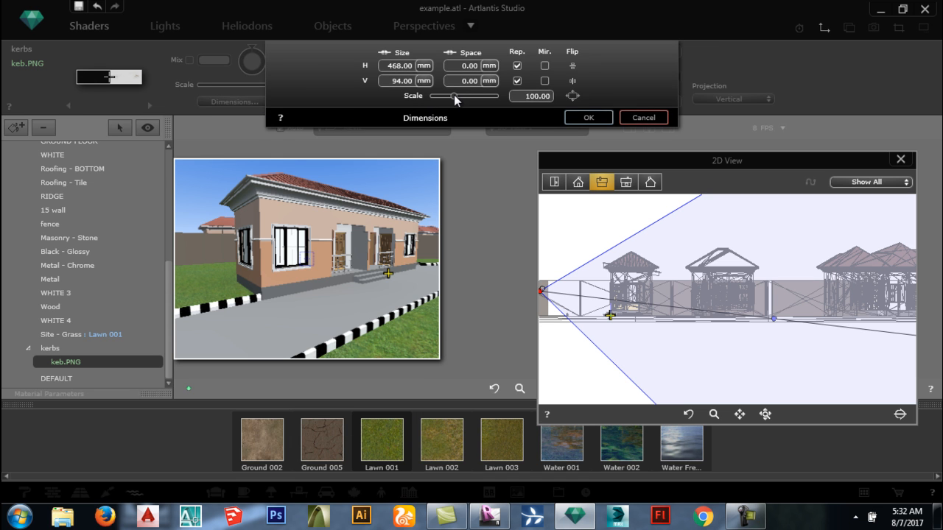
left_click_drag(468, 90, 476, 96)
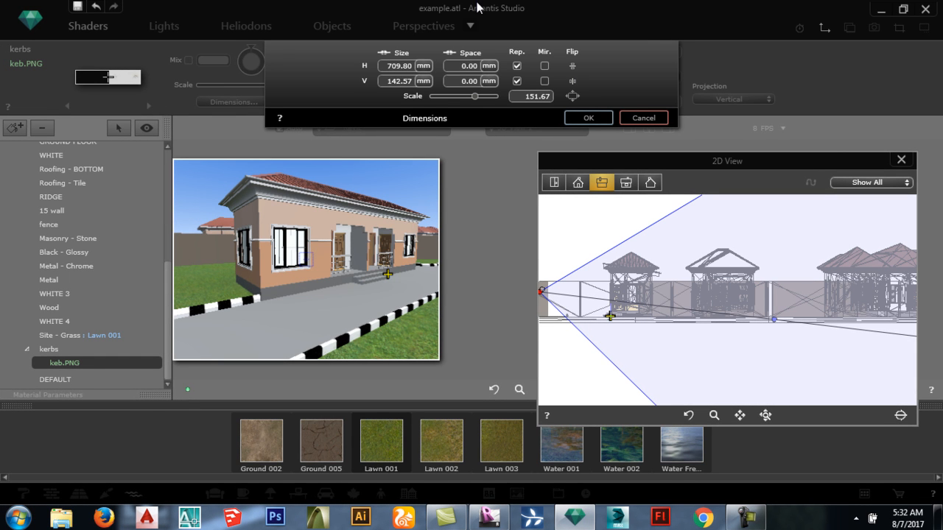
left_click_drag(474, 96, 480, 96)
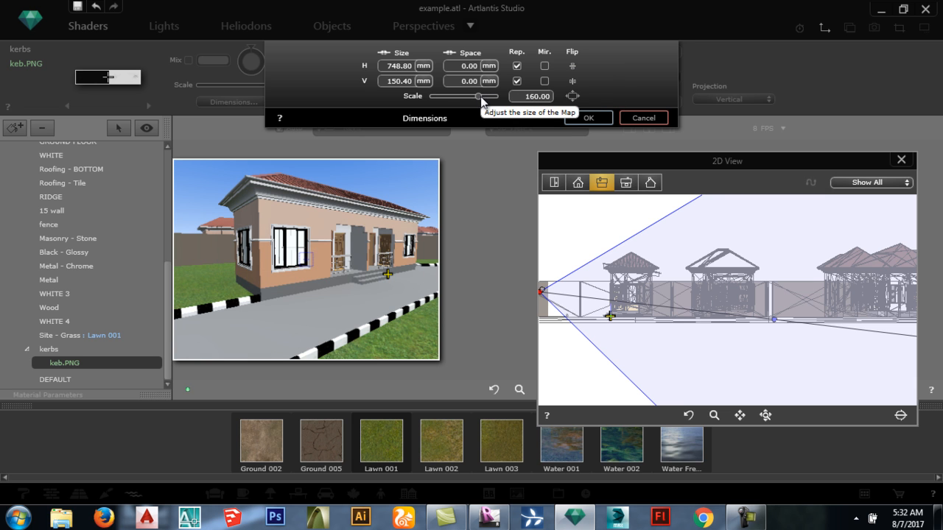
left_click_drag(480, 97, 483, 97)
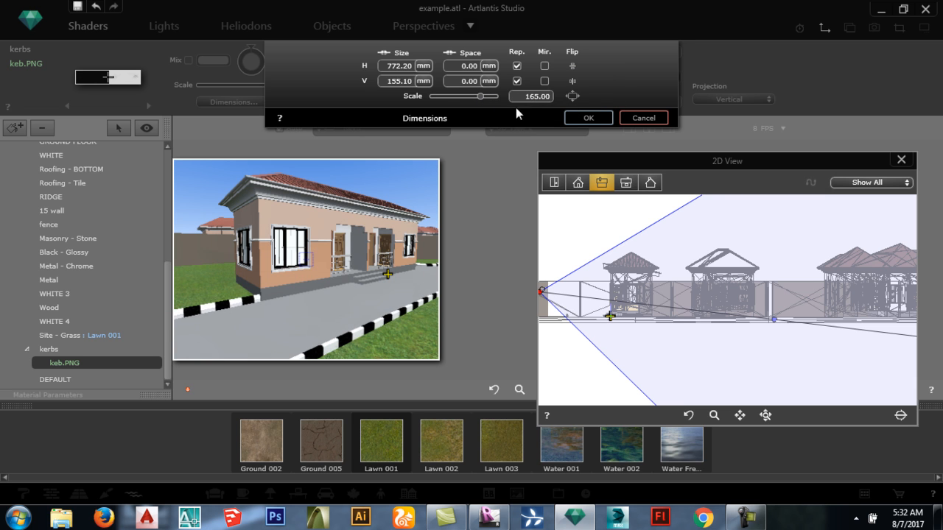
left_click(580, 120)
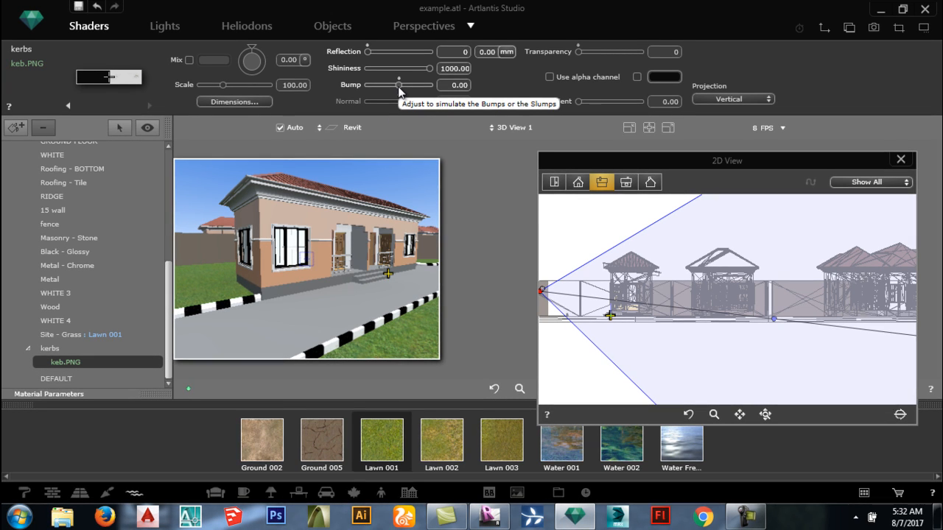
Step: Set the kerb texture's bump to 3.00, shininess to about 1.58 and reflection to about 31
left_click_drag(405, 90, 439, 104)
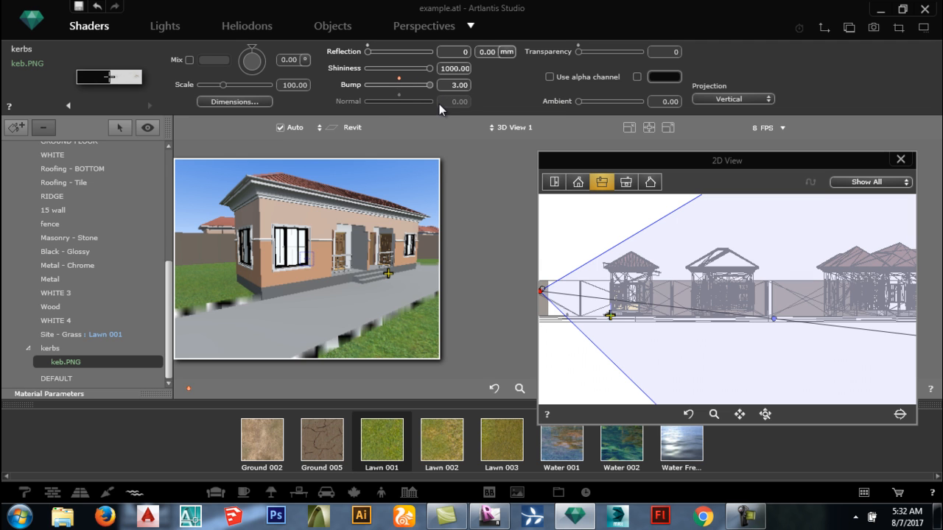
left_click(373, 68)
left_click(376, 52)
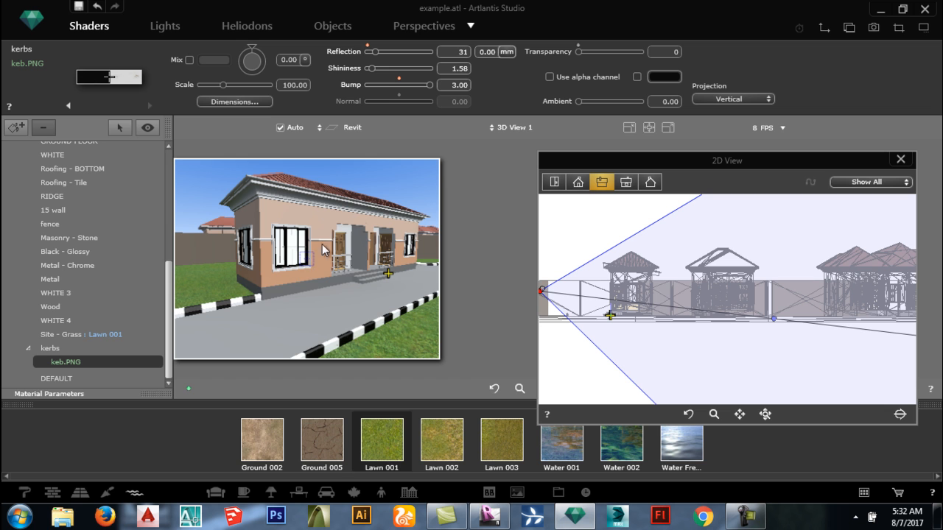
Step: Enable the mix colour on the kerb texture and choose a neutral mid-grey for it
left_click(190, 60)
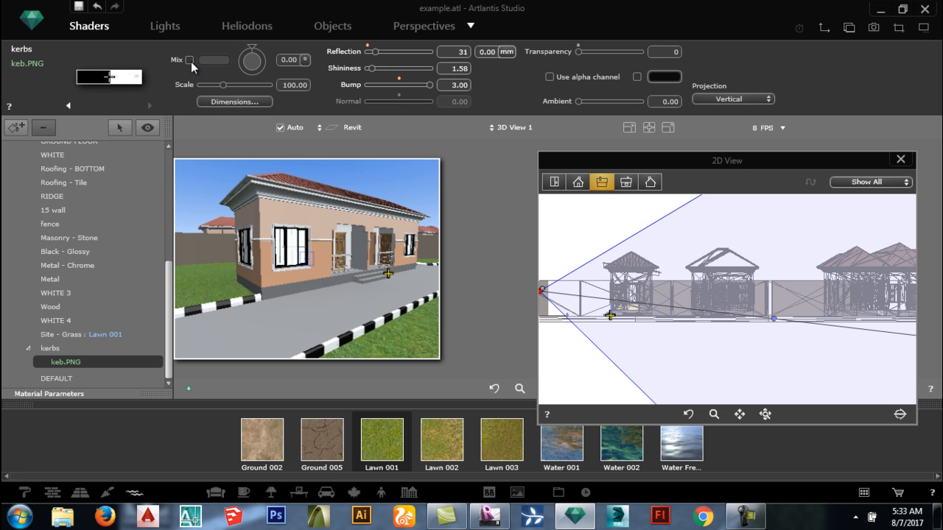
left_click(219, 138)
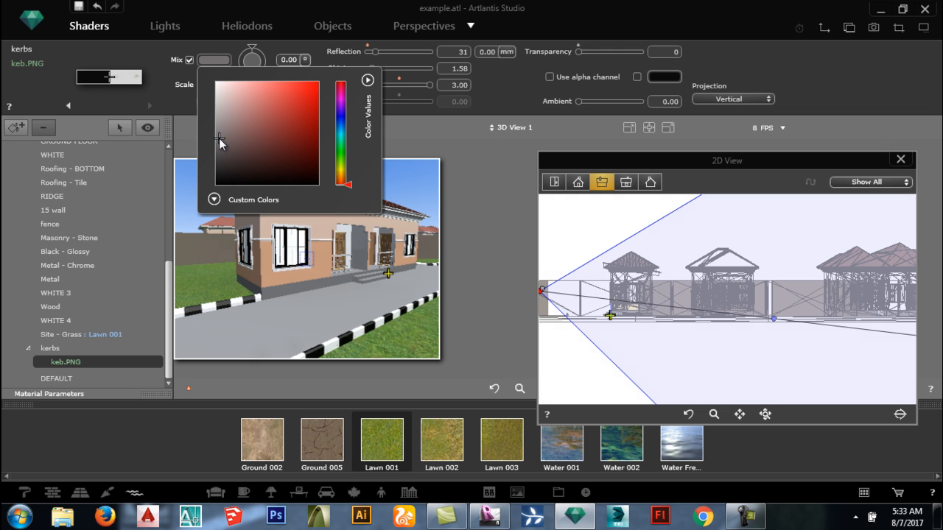
left_click(215, 144)
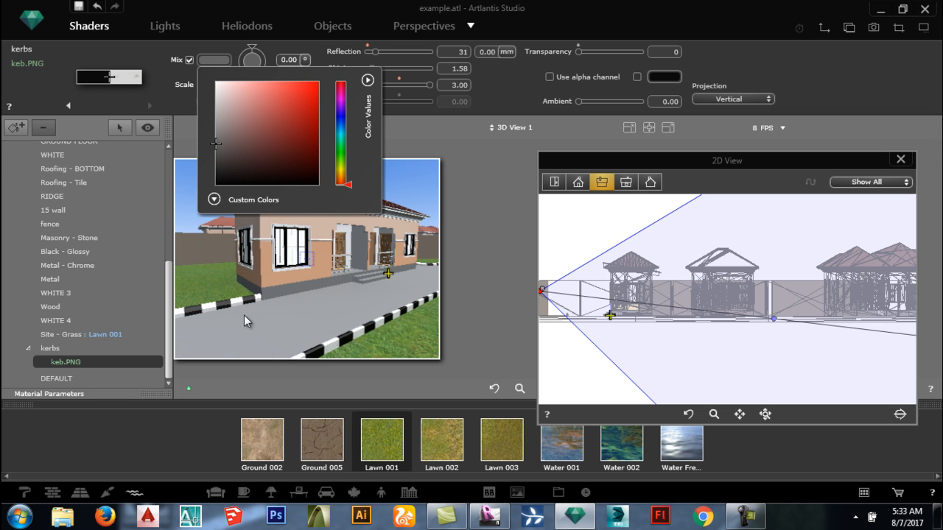
left_click(239, 289)
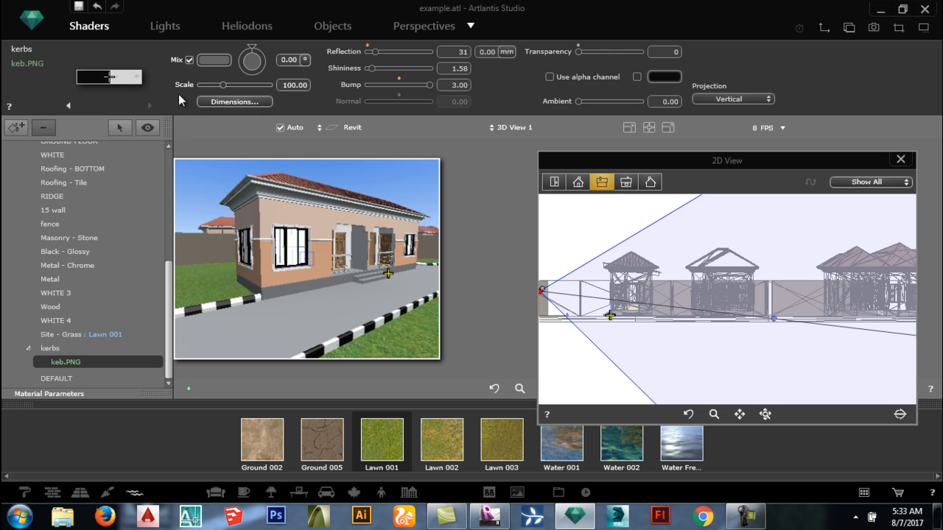
Step: Start adding a texture to the GROUND FLOOR paving material and browse to the ARRANGED TEXTURES folder on the Desktop
left_click(278, 325)
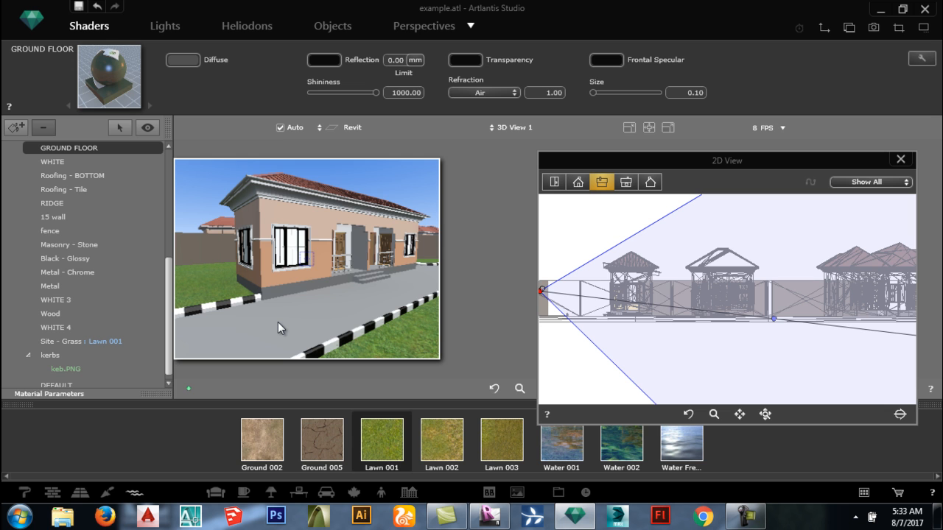
left_click(278, 321)
right_click(280, 321)
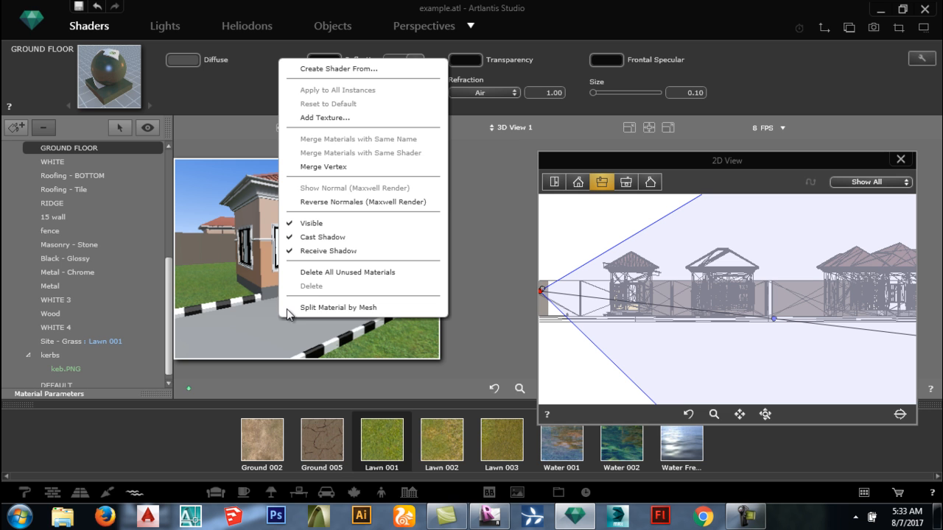
left_click(311, 120)
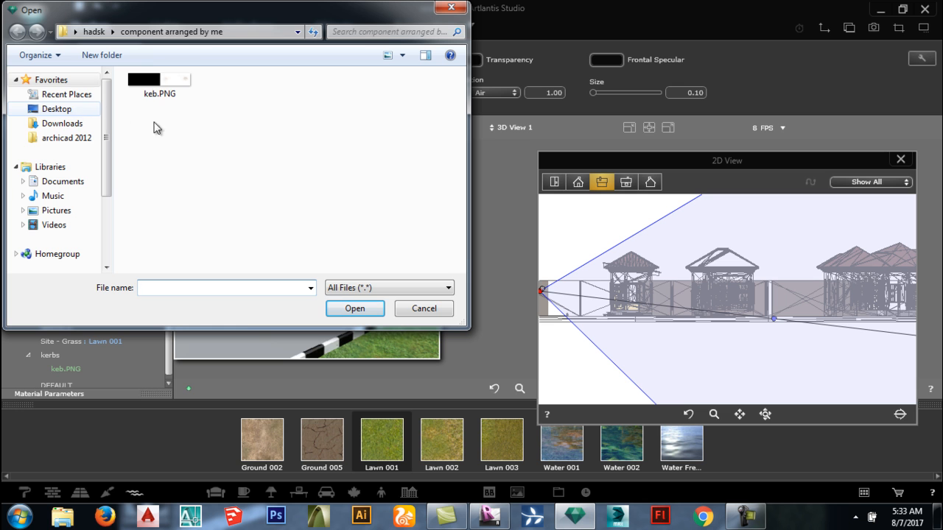
left_click(57, 108)
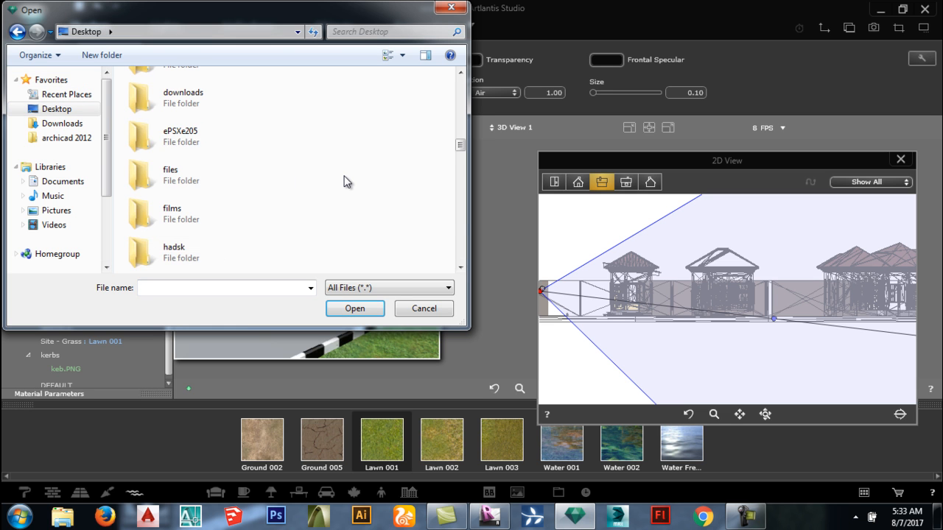
key("a")
key("a")
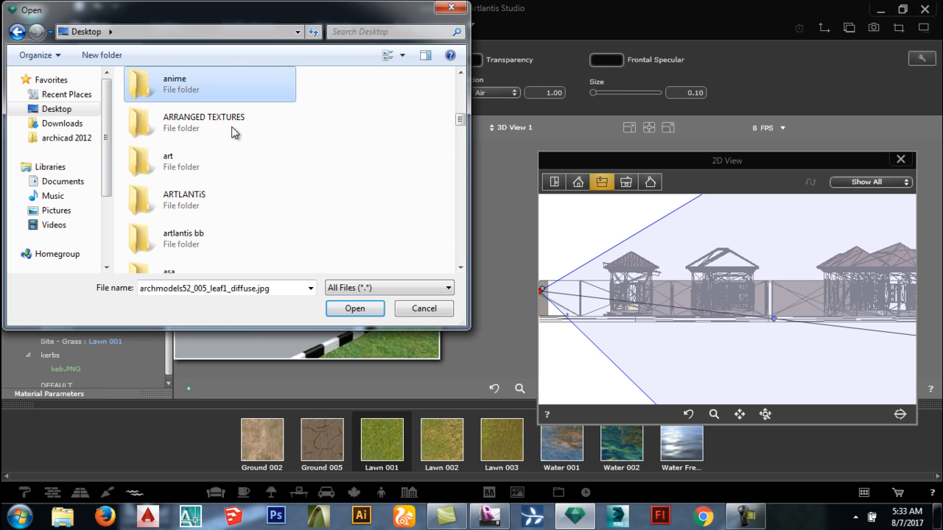
left_click(233, 130)
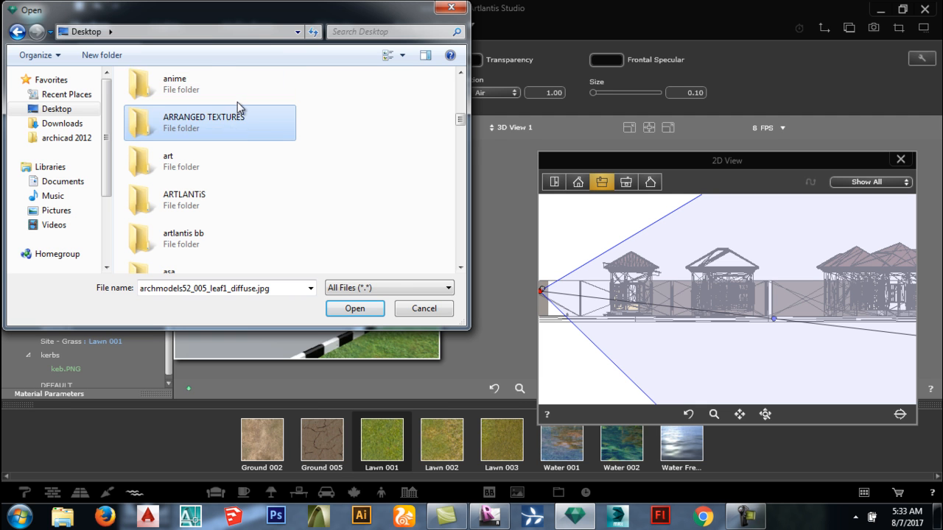
double_click(234, 112)
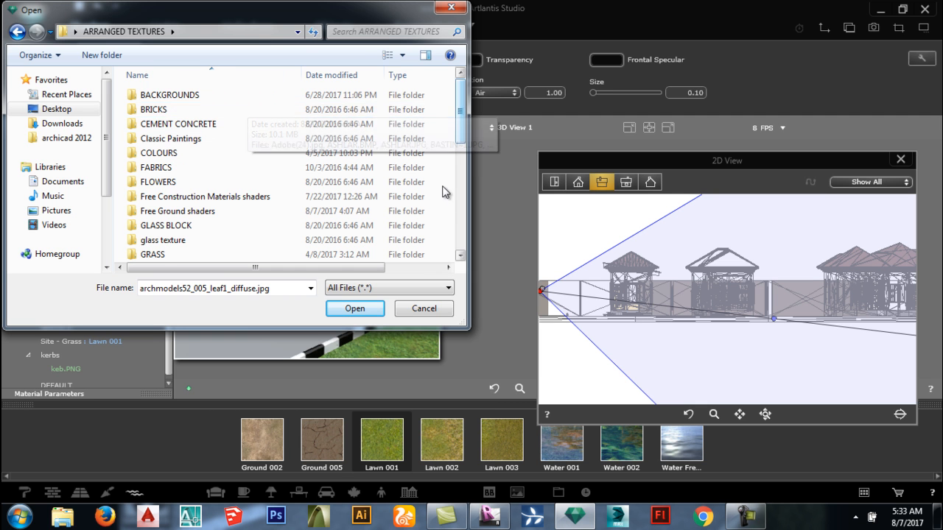
Step: Load Brick_Herringbone_Gray.png from the new maps folder and place it on the paving in front of the house
scroll(441, 184, "down", 7)
scroll(436, 170, "up", 3)
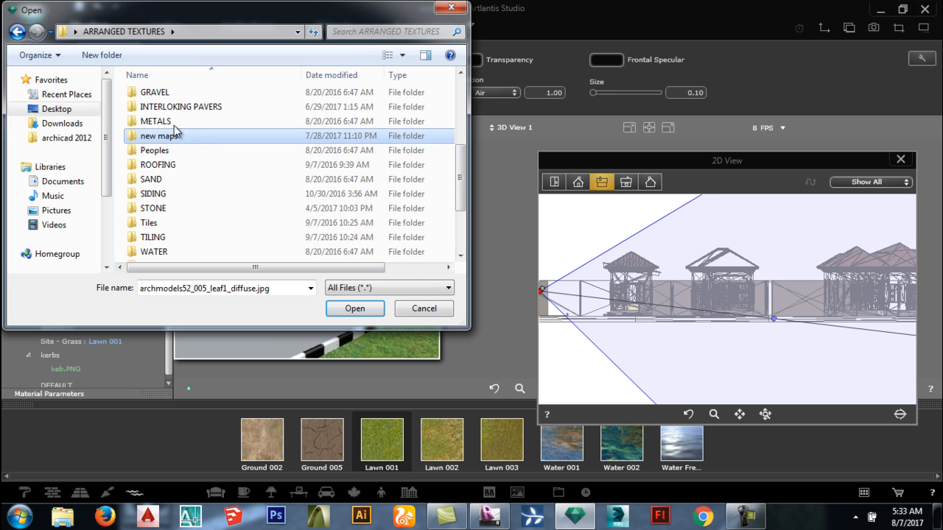
double_click(184, 137)
left_click(181, 125)
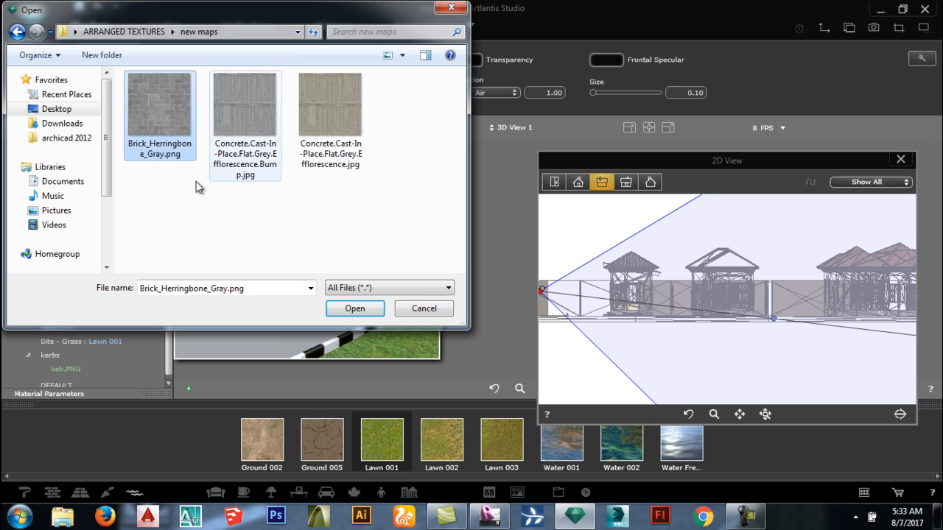
left_click(349, 308)
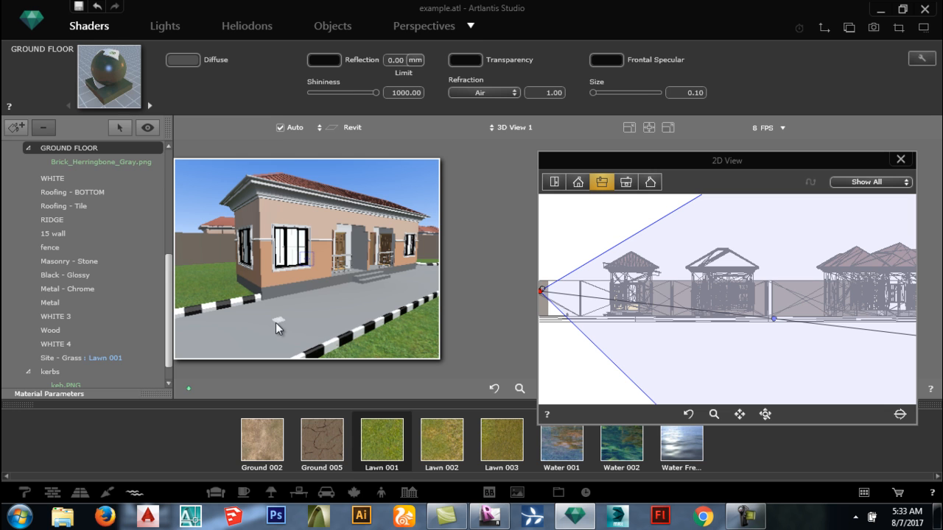
left_click(276, 322)
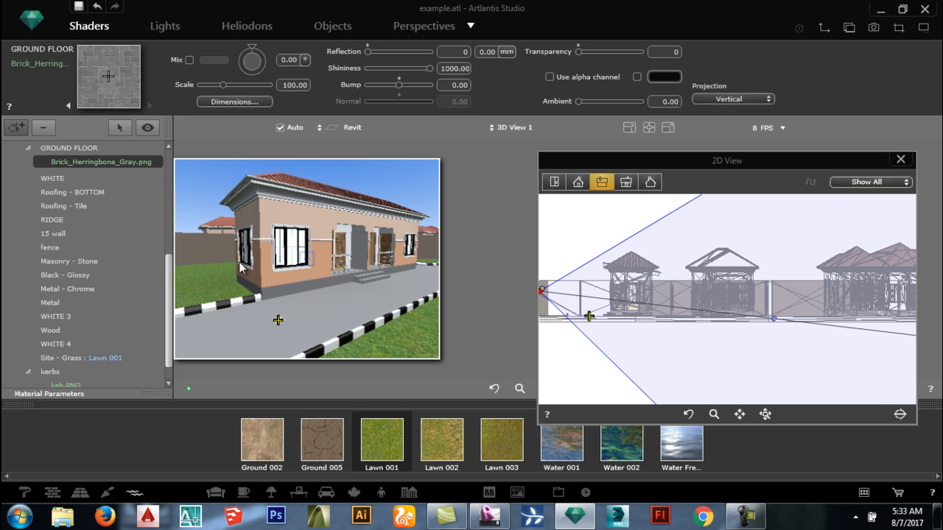
Step: Set the projection of the paving's Brick_Herringbone_Gray.png texture to Orthogonal
left_click(134, 164)
left_click(720, 97)
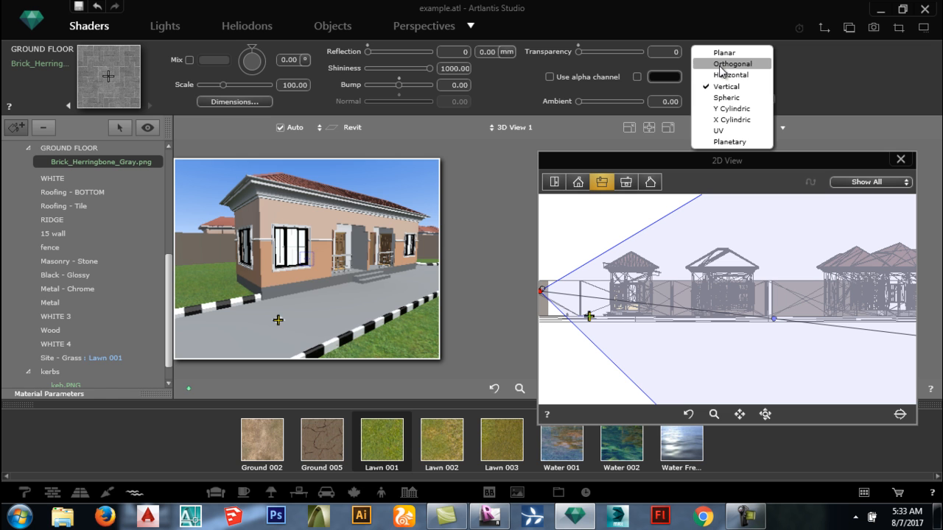
left_click(723, 65)
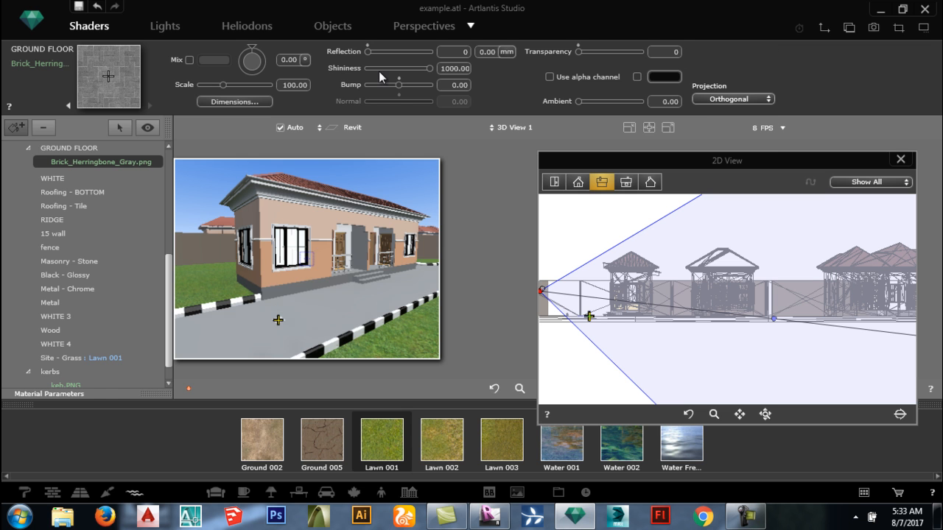
Step: Make the herringbone paving texture repeat both horizontally and vertically
left_click(267, 102)
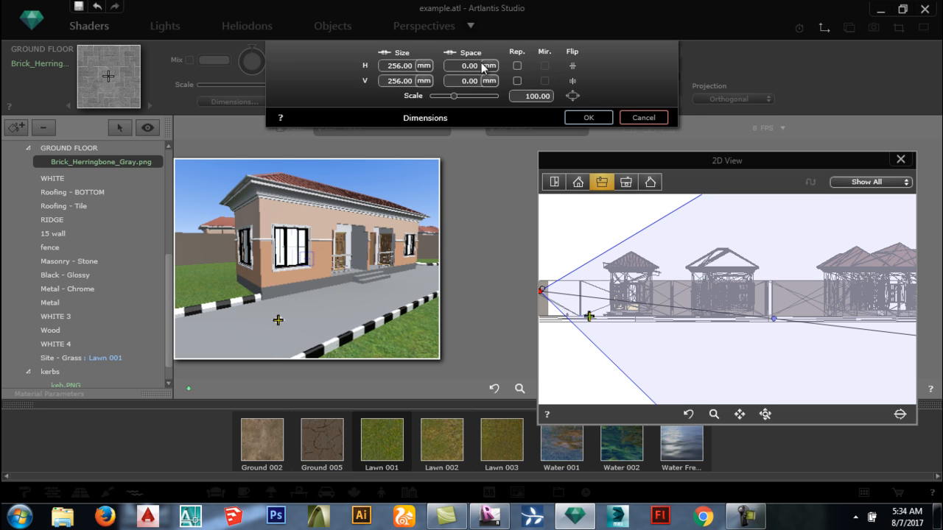
left_click(517, 67)
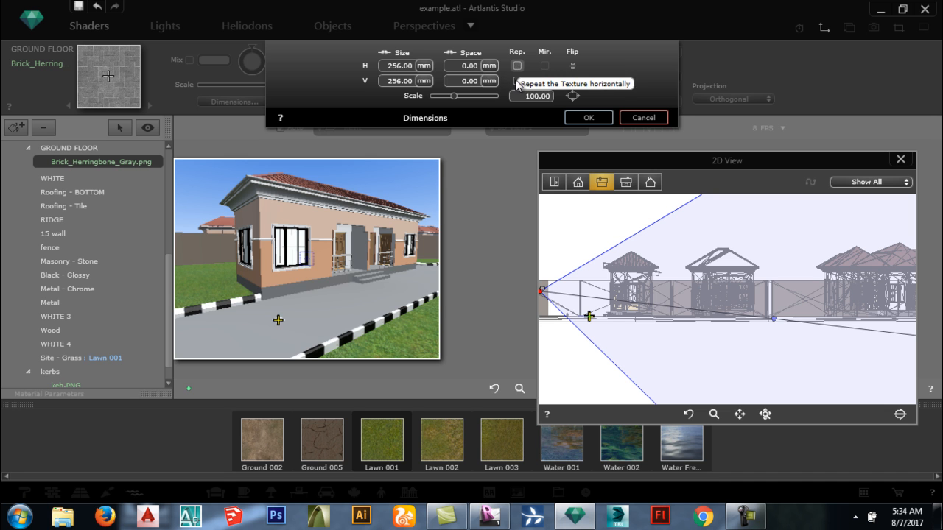
left_click(516, 80)
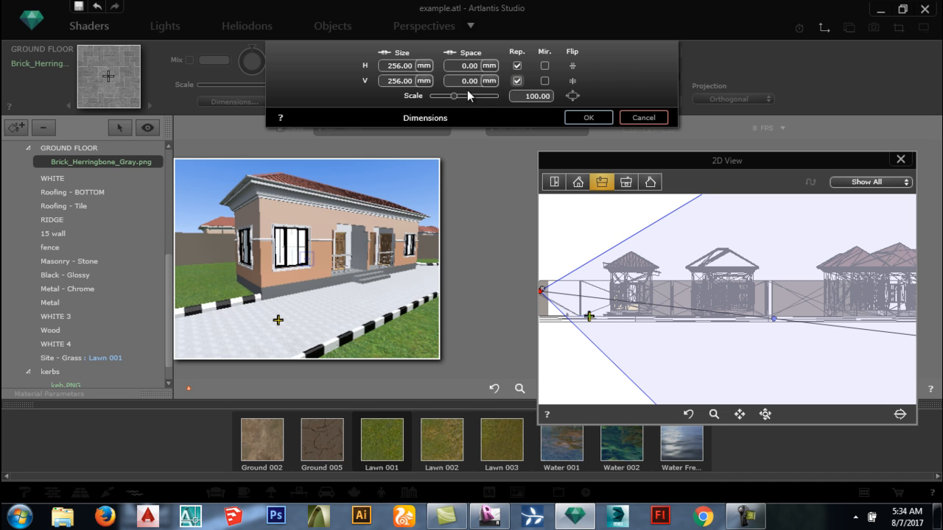
left_click_drag(489, 97, 508, 97)
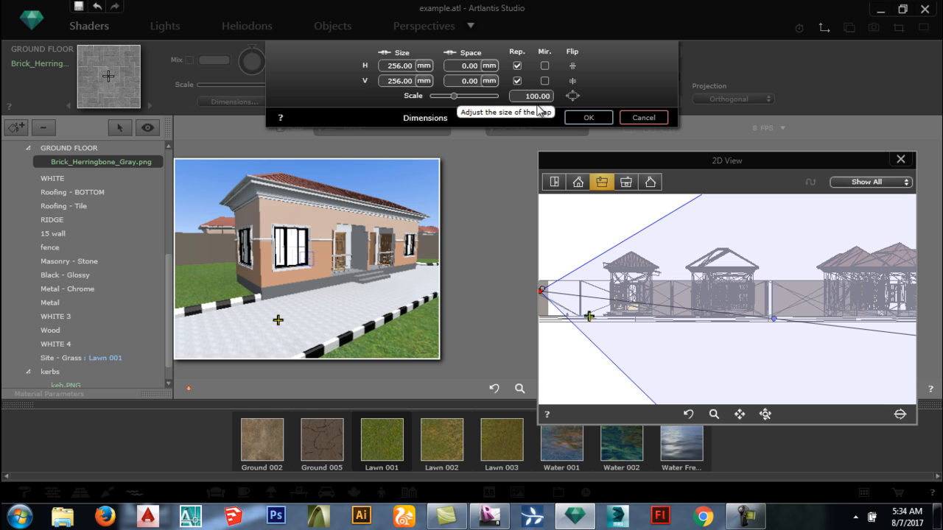
left_click(588, 117)
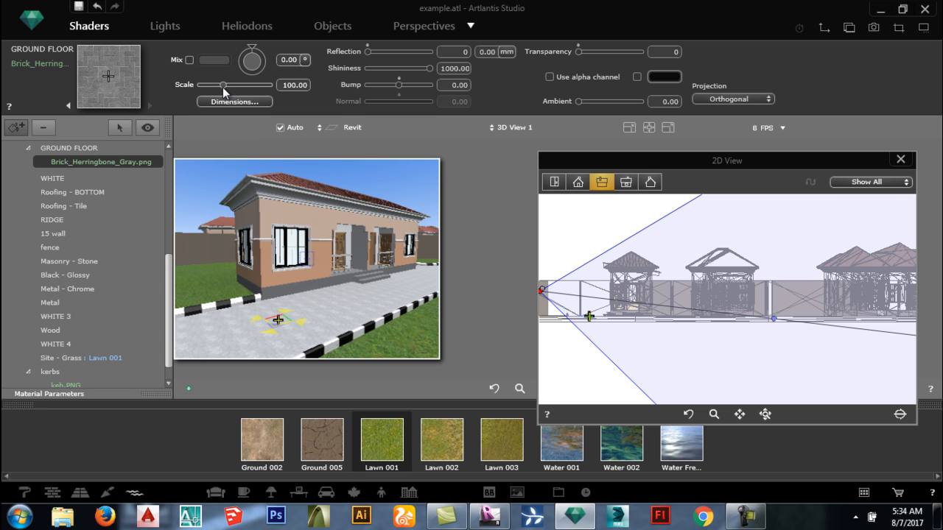
Step: Enlarge the paving texture to 1024 mm with its scale, then by a further 160 in its dimensions, giving 1638.40 x 1638.40 mm
left_click_drag(249, 88, 258, 90)
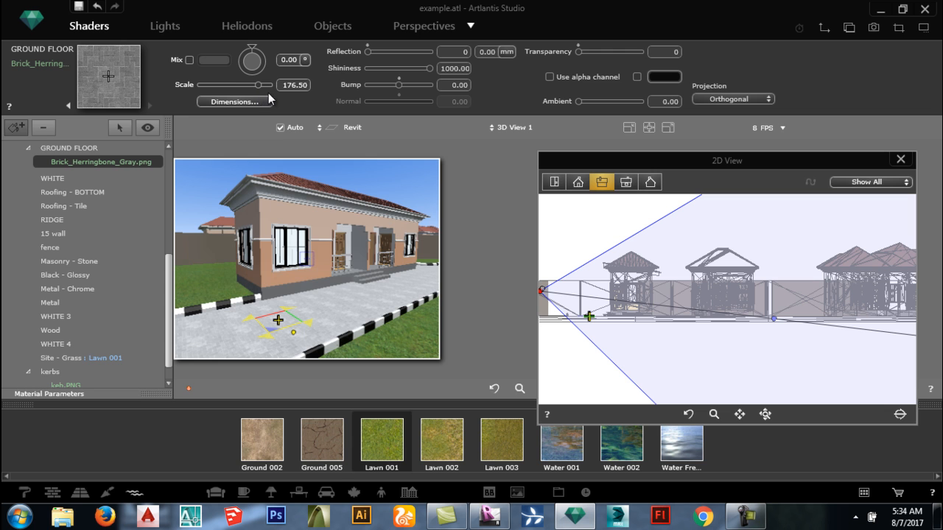
left_click_drag(258, 85, 279, 90)
left_click(237, 104)
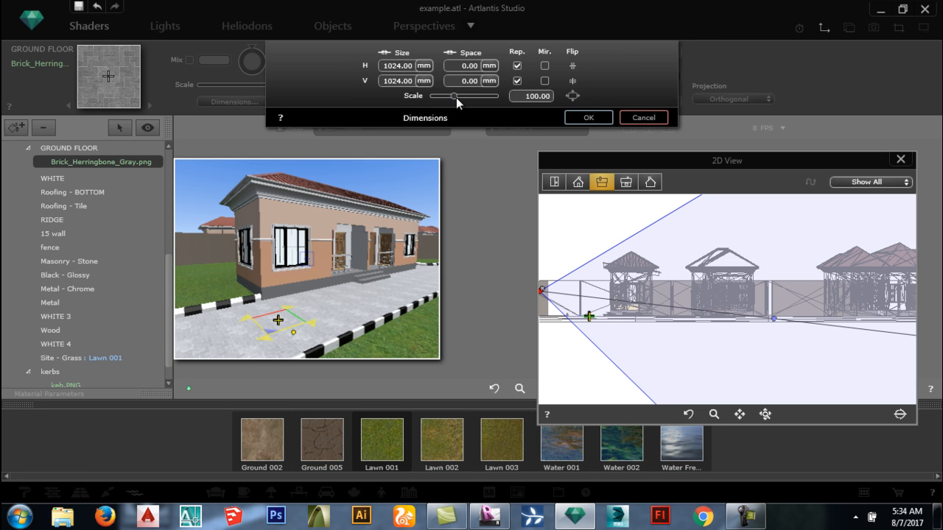
left_click_drag(464, 99, 543, 126)
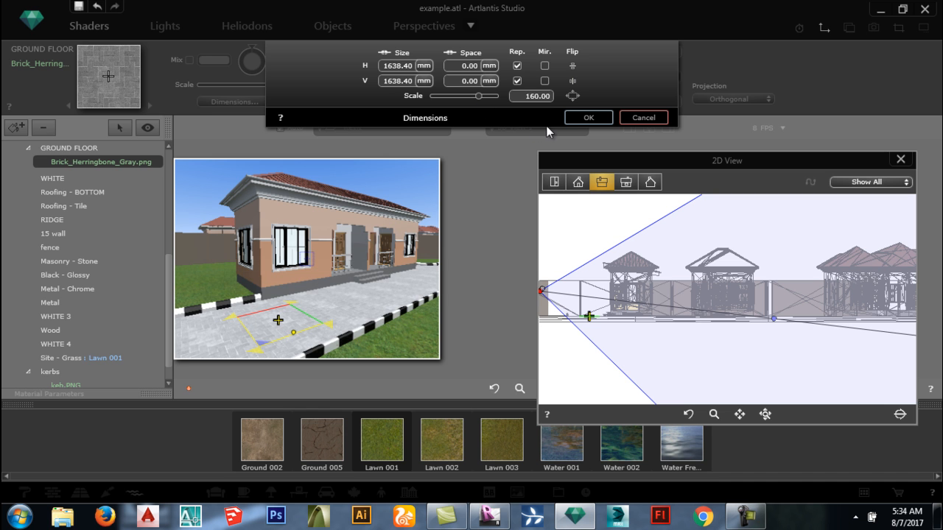
left_click(574, 121)
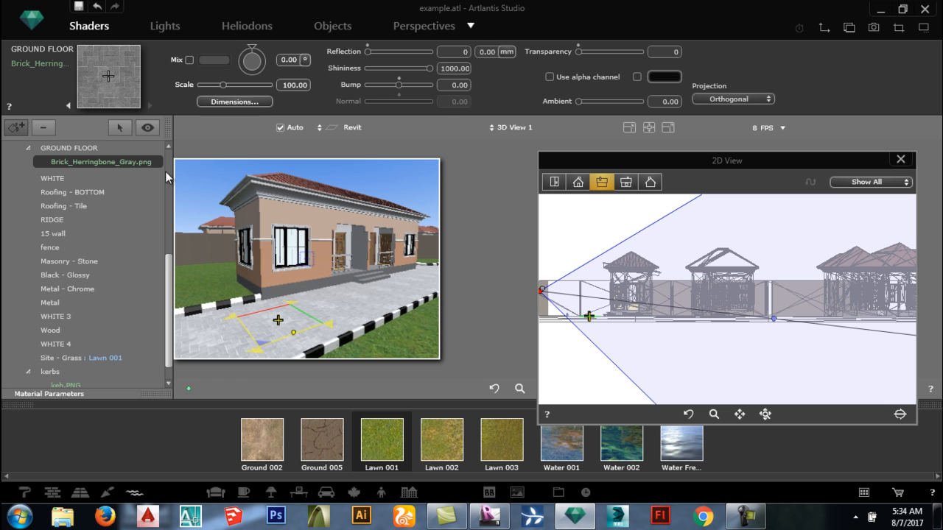
Step: Enable the mix colour on the paving texture and choose a neutral mid-grey for it
left_click(190, 60)
left_click(210, 60)
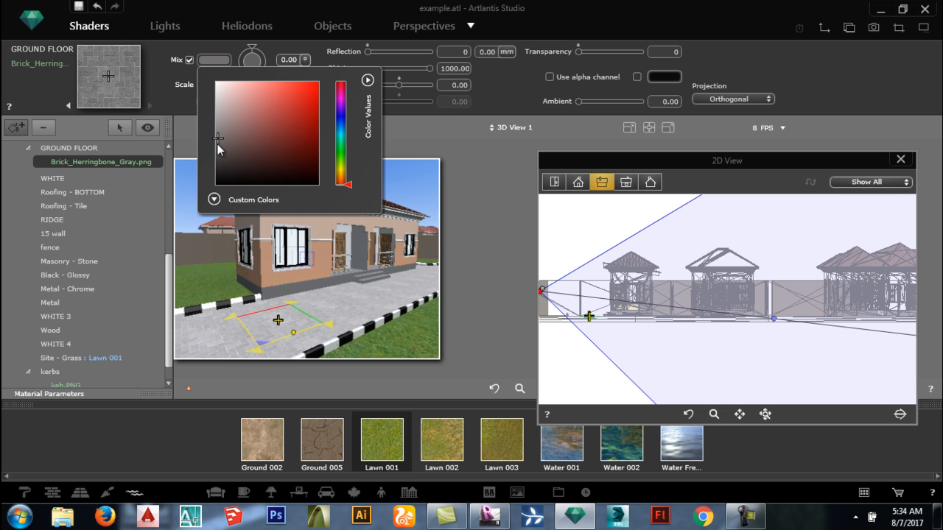
left_click(218, 146)
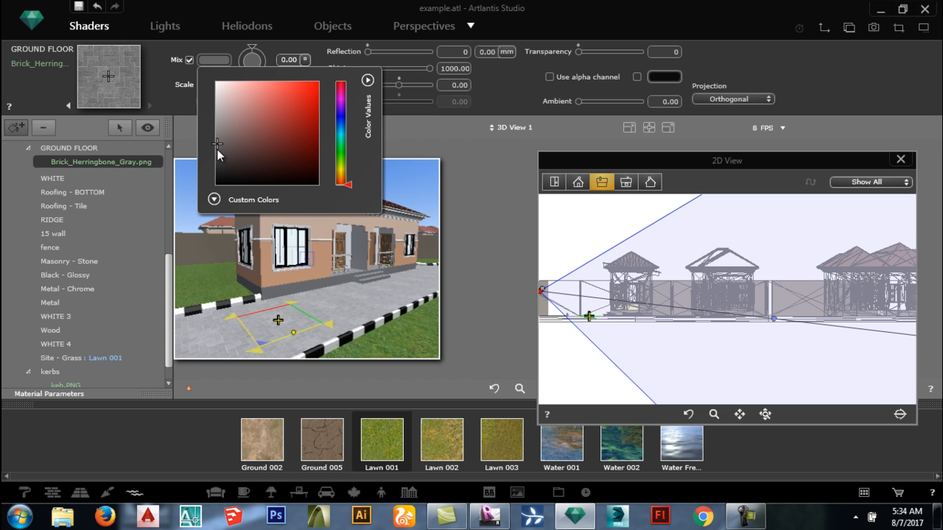
left_click(217, 150)
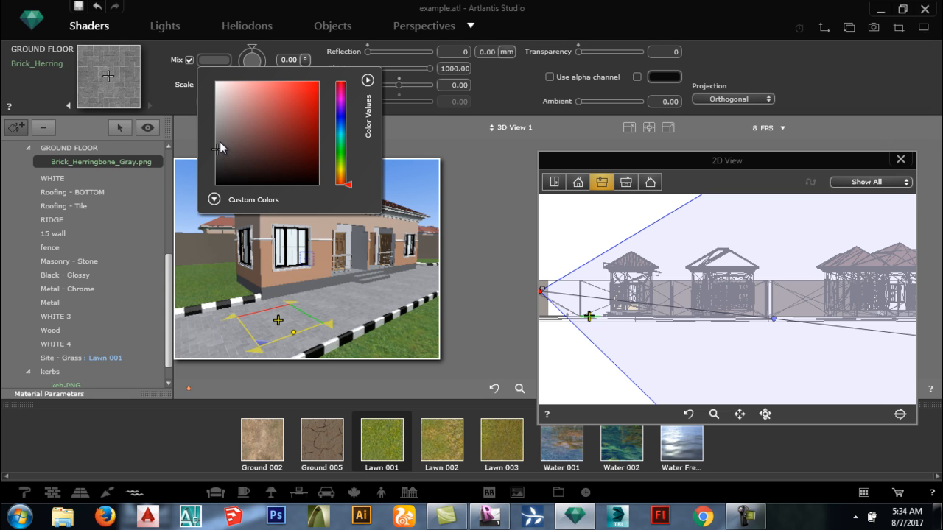
left_click(218, 139)
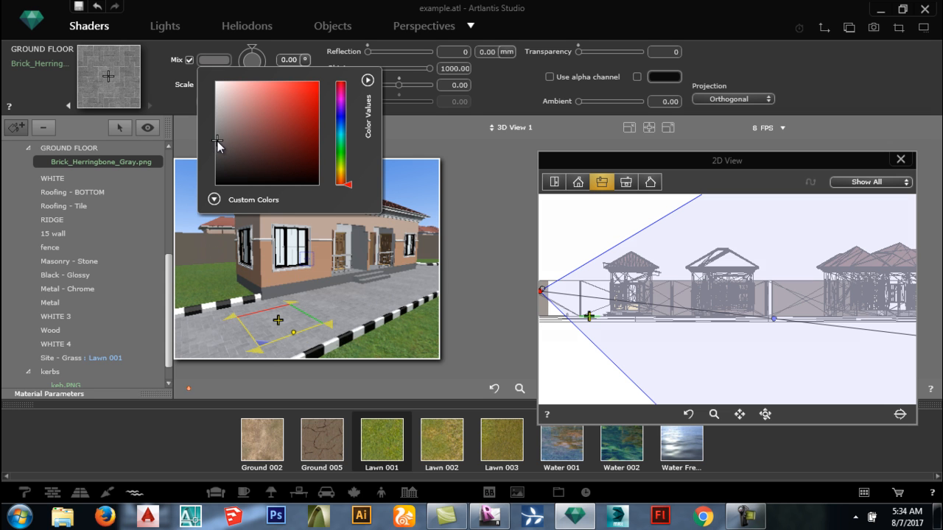
left_click(217, 144)
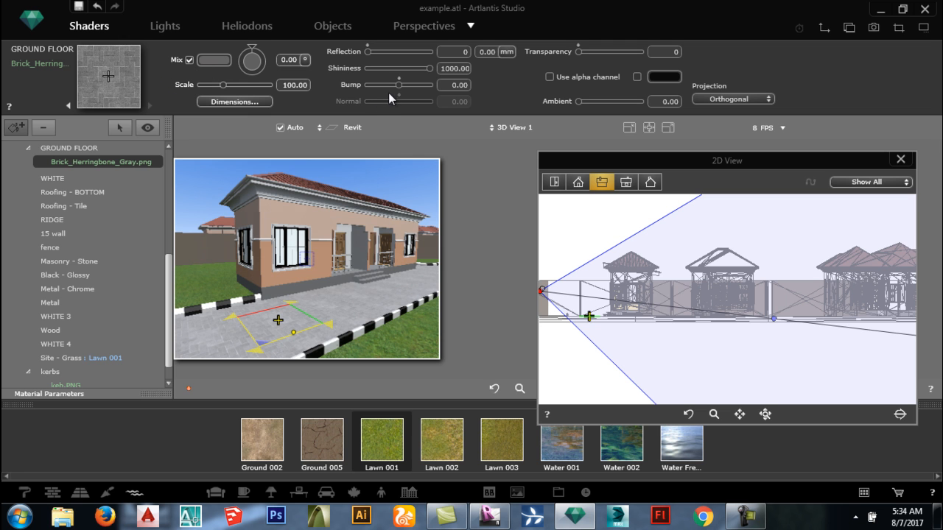
Step: Set the paving texture's bump to about 1.40, shininess to about 1.47 and reflection to about 21
left_click_drag(404, 89, 408, 91)
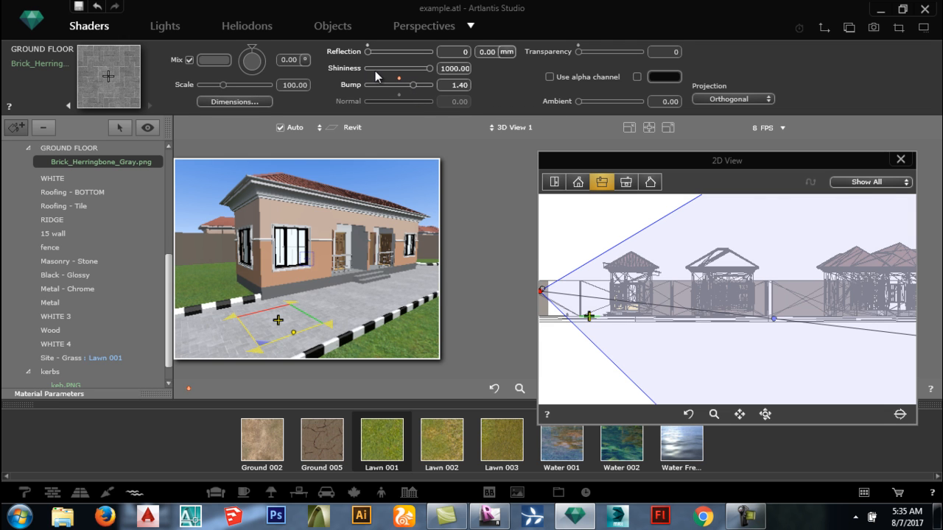
left_click(372, 69)
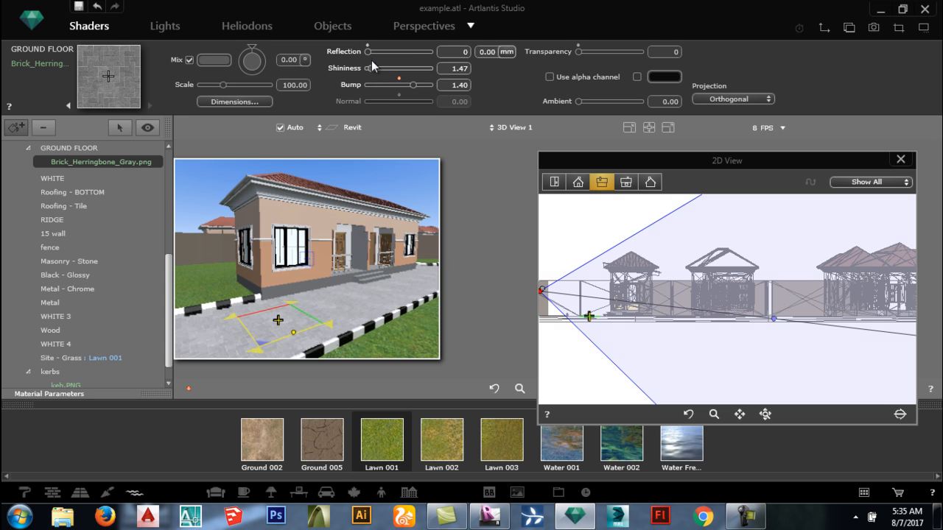
left_click(374, 53)
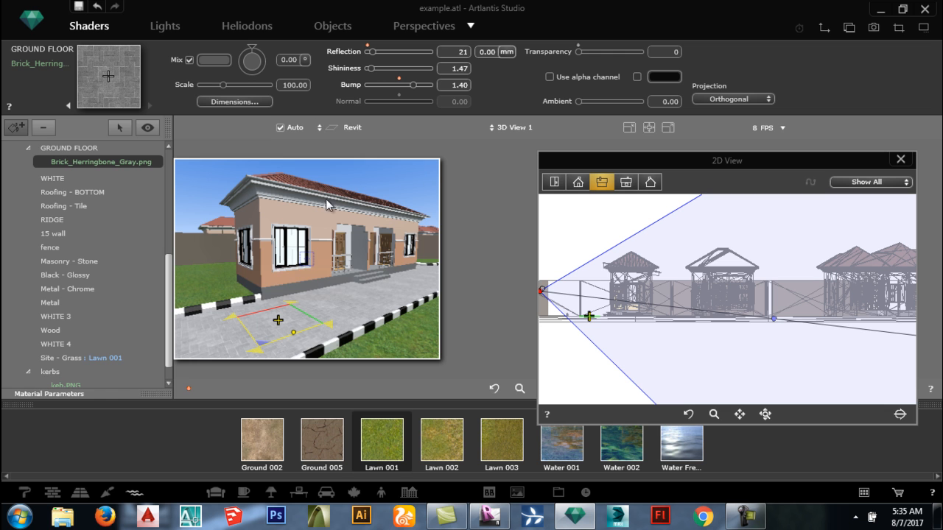
Step: Apply the Mirror shader to the glass of the house's large window in 3D View 1
left_click(430, 28)
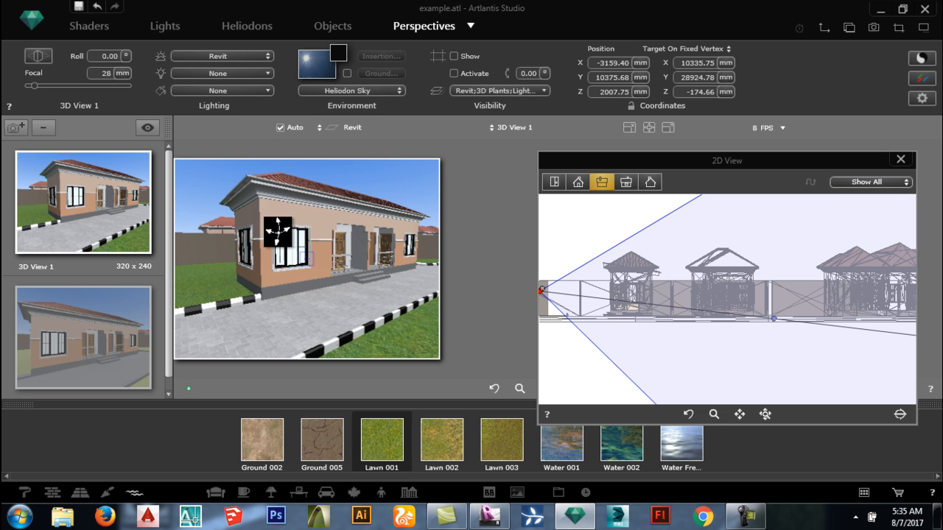
left_click_drag(278, 231, 315, 341)
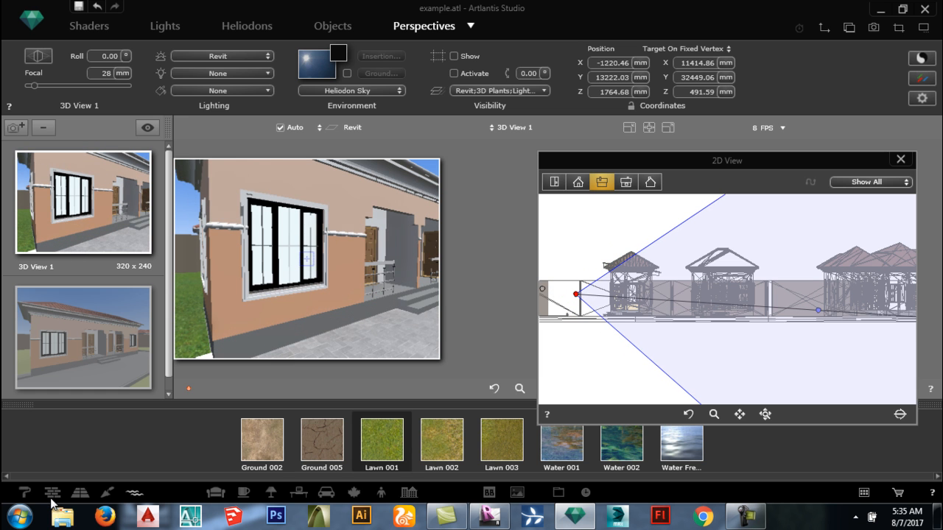
left_click(26, 493)
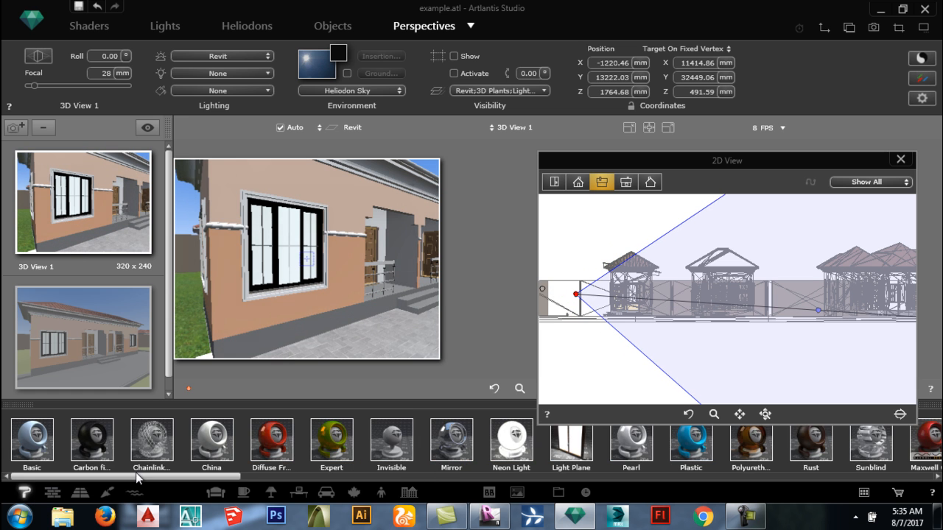
scroll(190, 479, "down", 1)
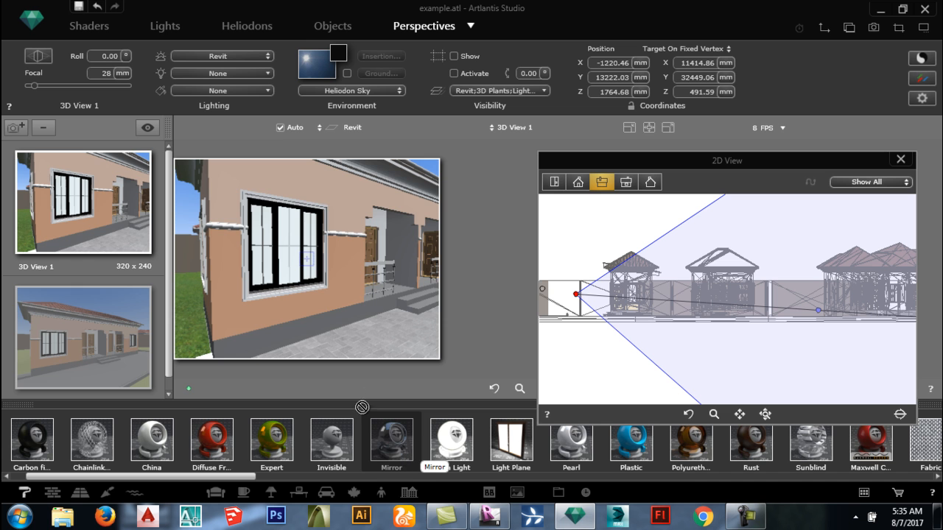
left_click_drag(391, 439, 290, 278)
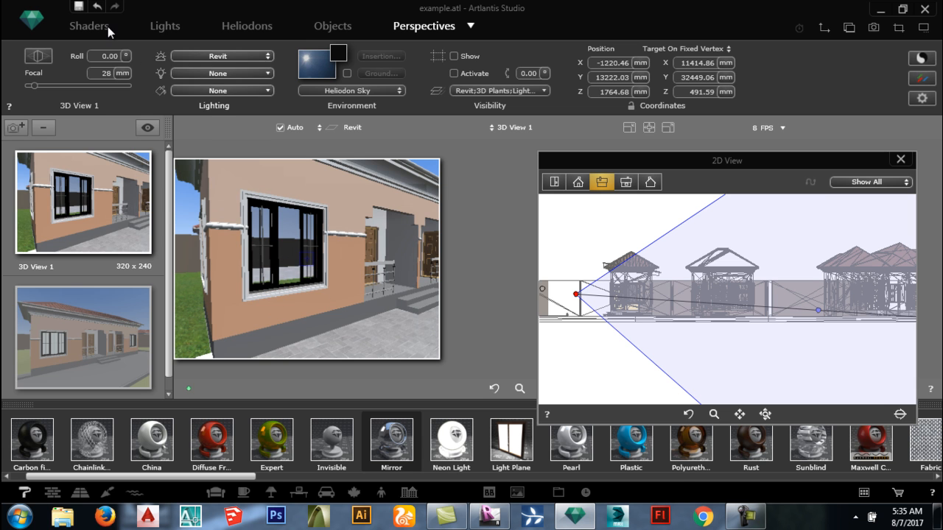
Step: Set the transparency of the large window's glass material to a dark-to-medium neutral grey
double_click(292, 233)
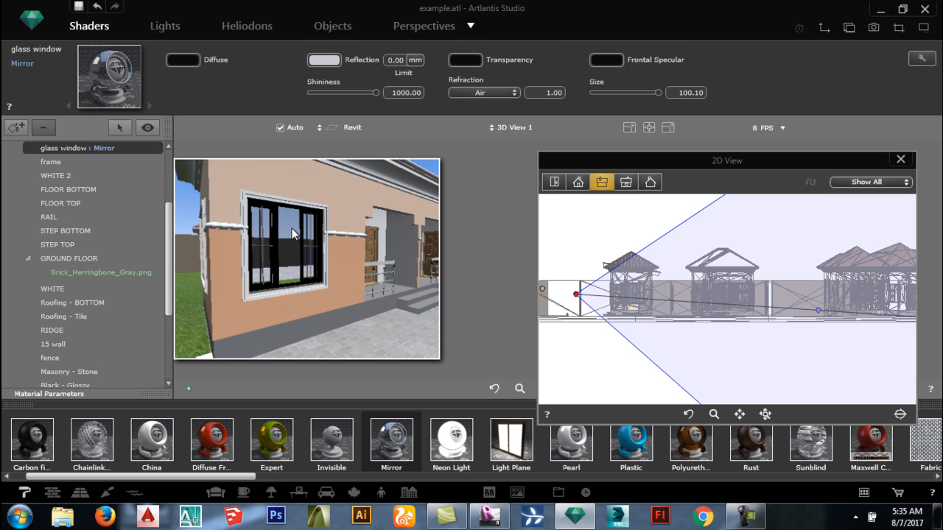
left_click(180, 61)
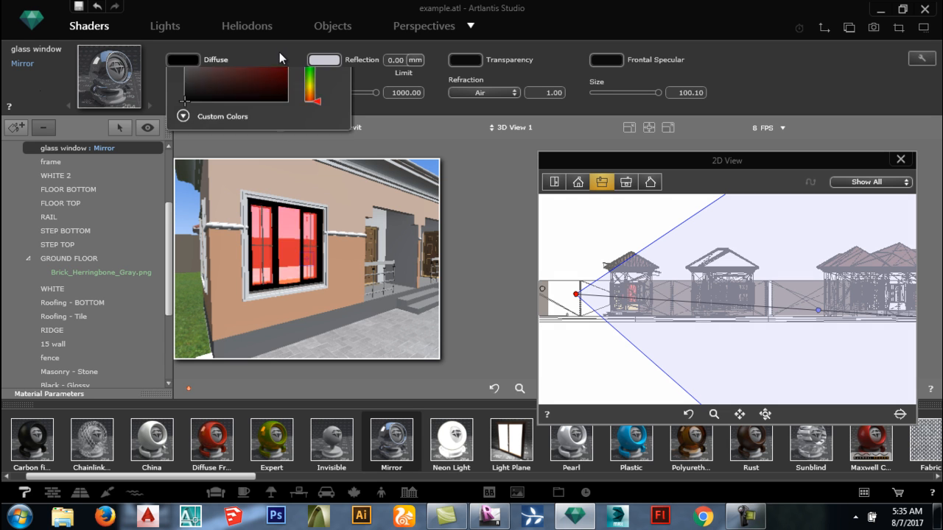
left_click(474, 59)
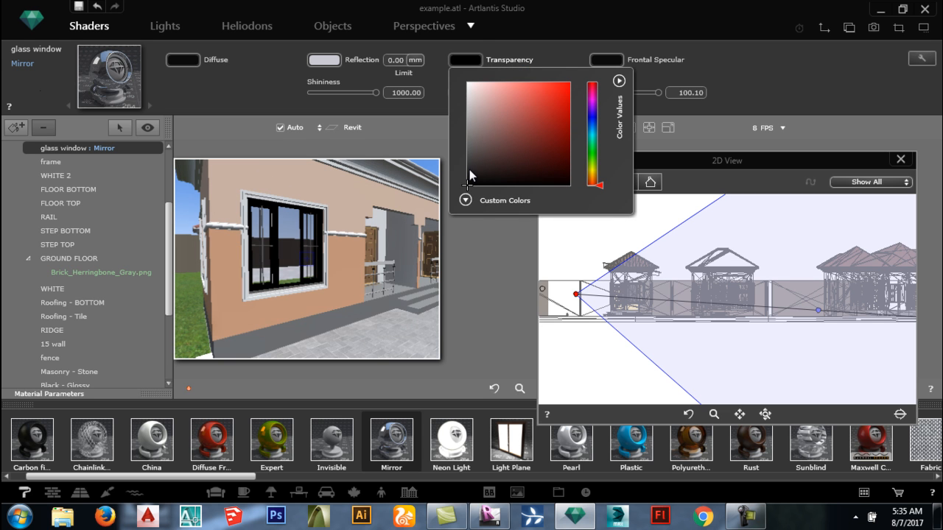
left_click(470, 168)
left_click_drag(470, 168, 470, 148)
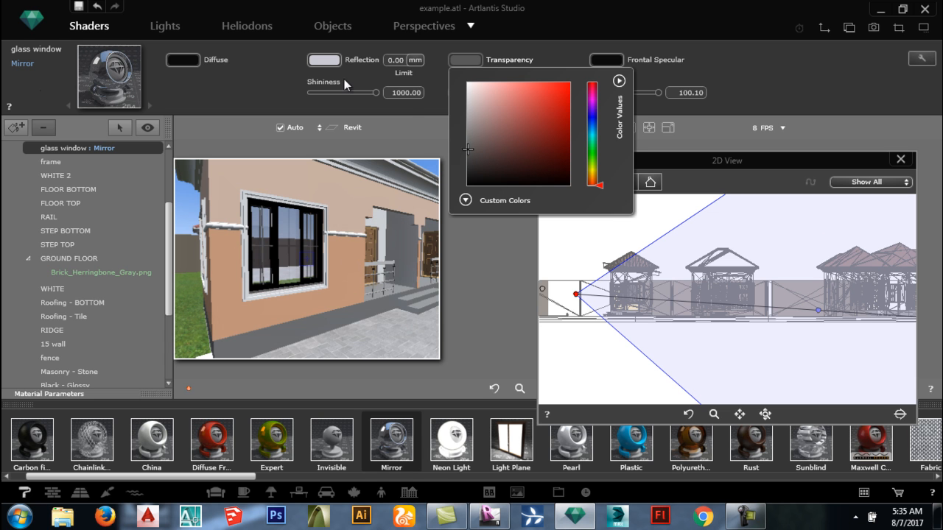
Step: Set the diffuse colour of the window glass to a very dark grey, slightly lighter than black
left_click(184, 61)
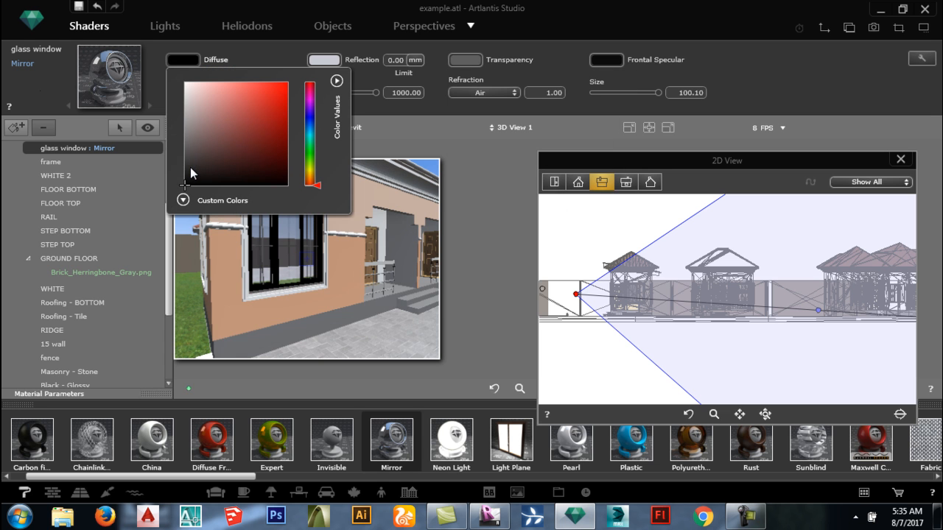
left_click(189, 162)
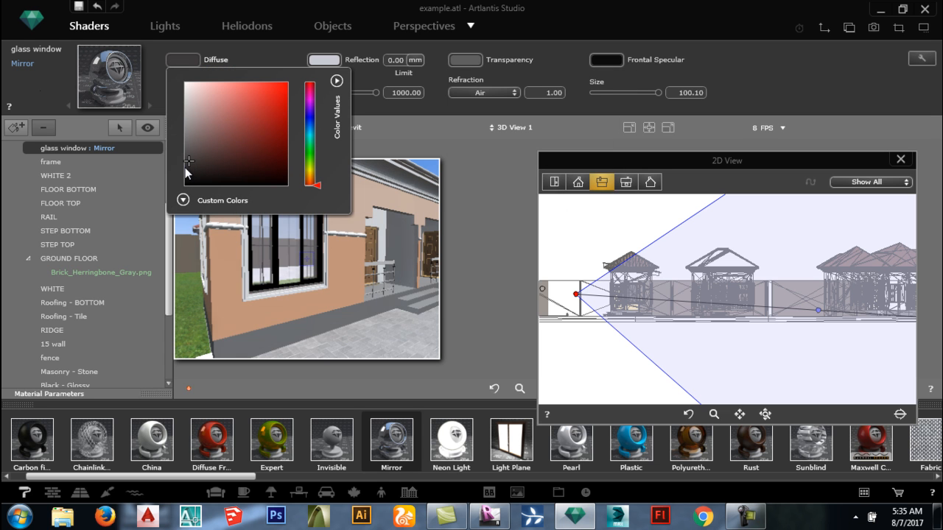
left_click(185, 168)
left_click(186, 174)
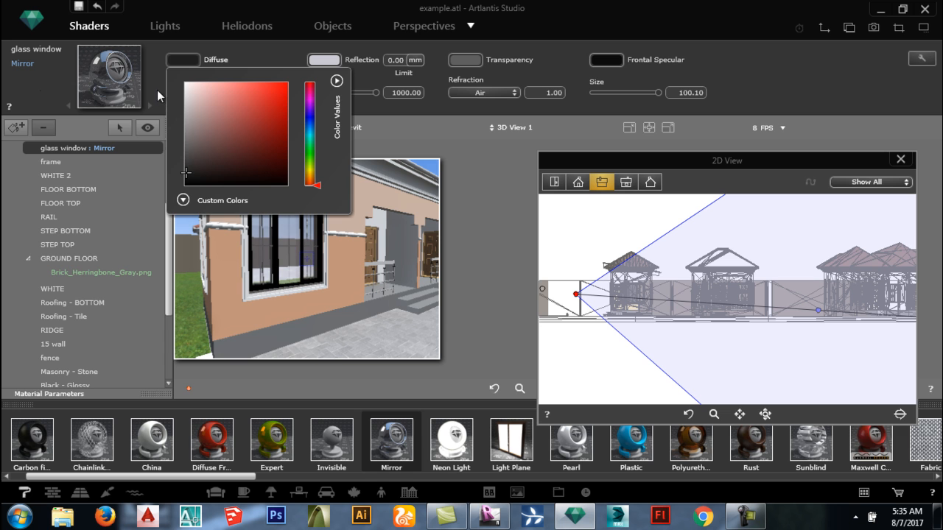
Step: Adjust the reflection colour of the window glass to a neutral light grey
left_click(339, 63)
left_click(324, 59)
left_click(326, 115)
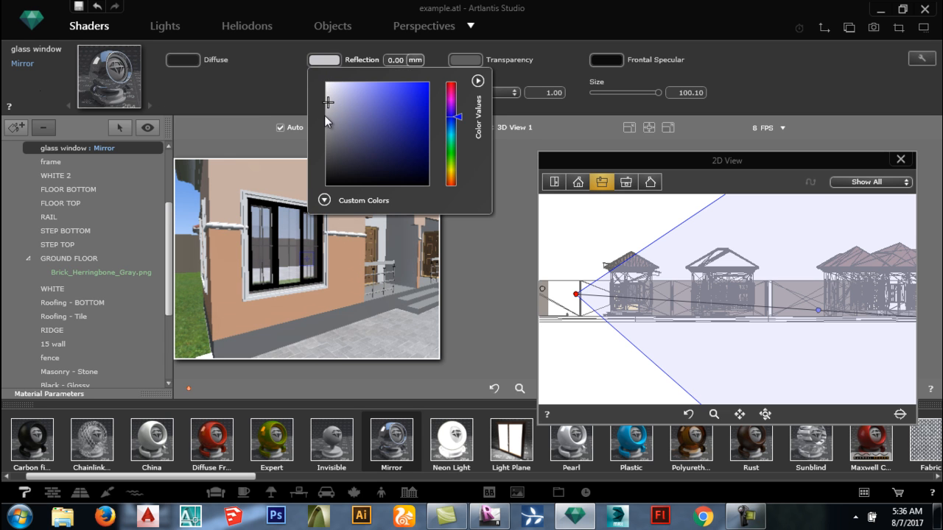
left_click(326, 127)
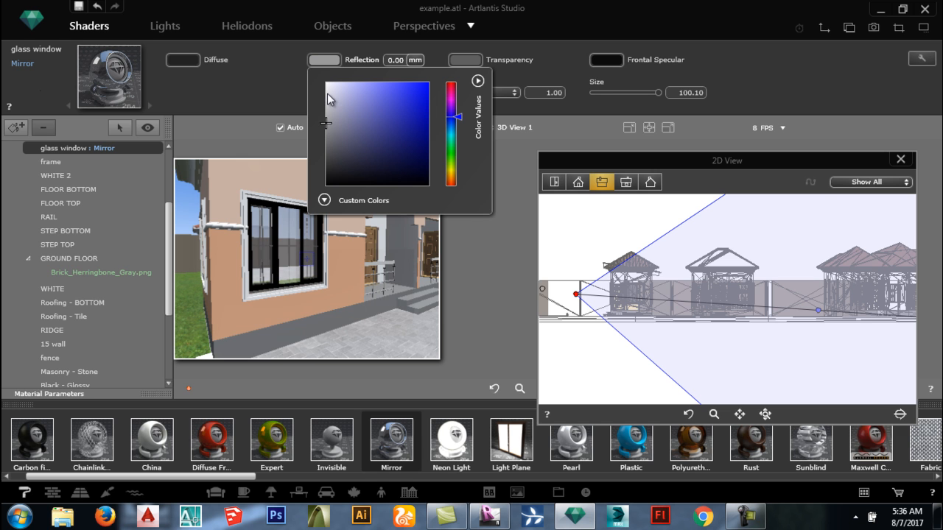
left_click(327, 96)
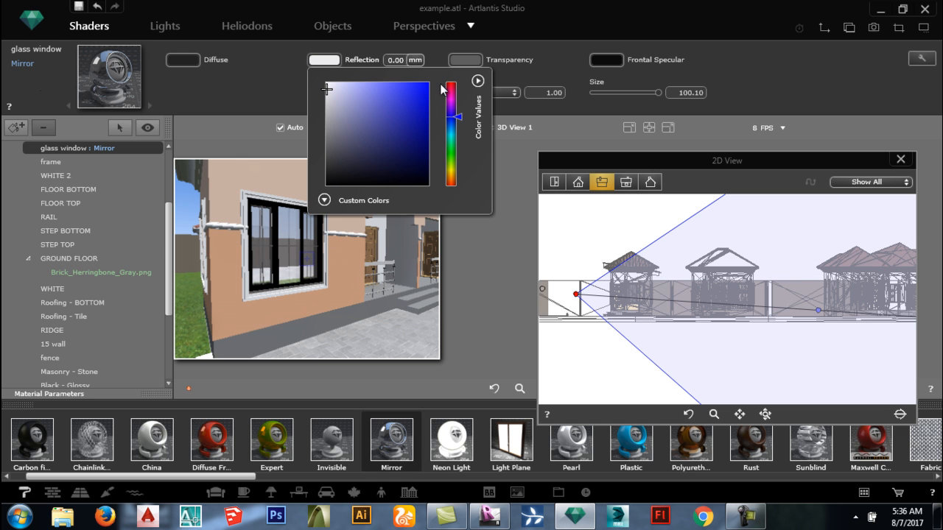
Step: Set the window glass's refraction to the Glass preset
left_click(481, 94)
left_click(475, 94)
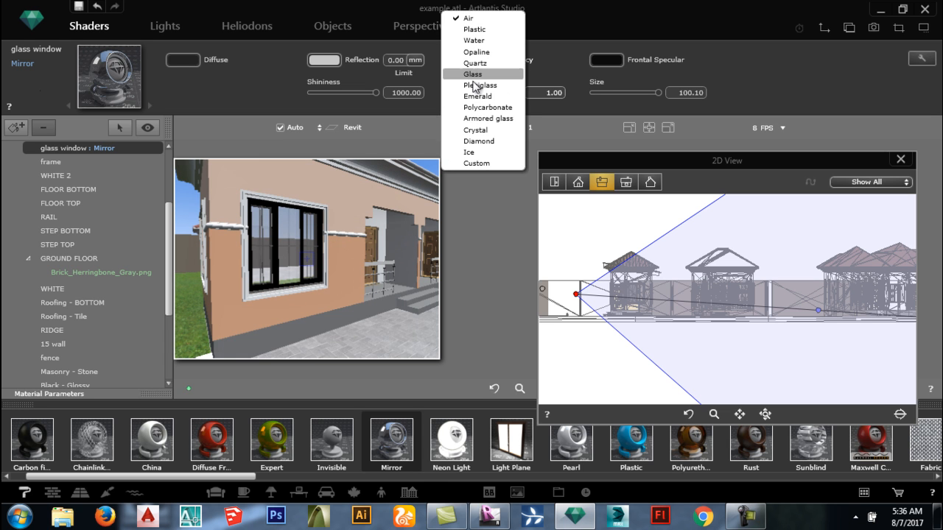
left_click(472, 74)
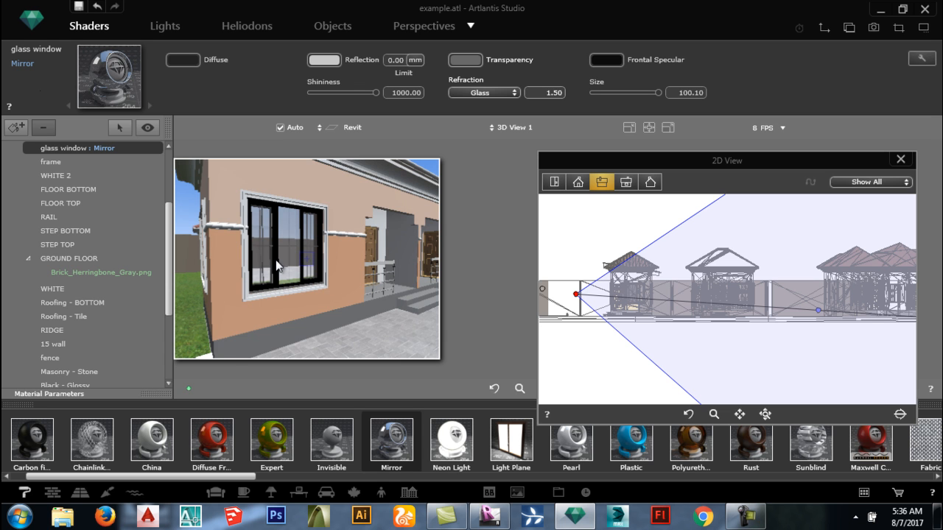
Step: Change the diffuse colour of the window's black frame material to light grey
left_click(277, 265)
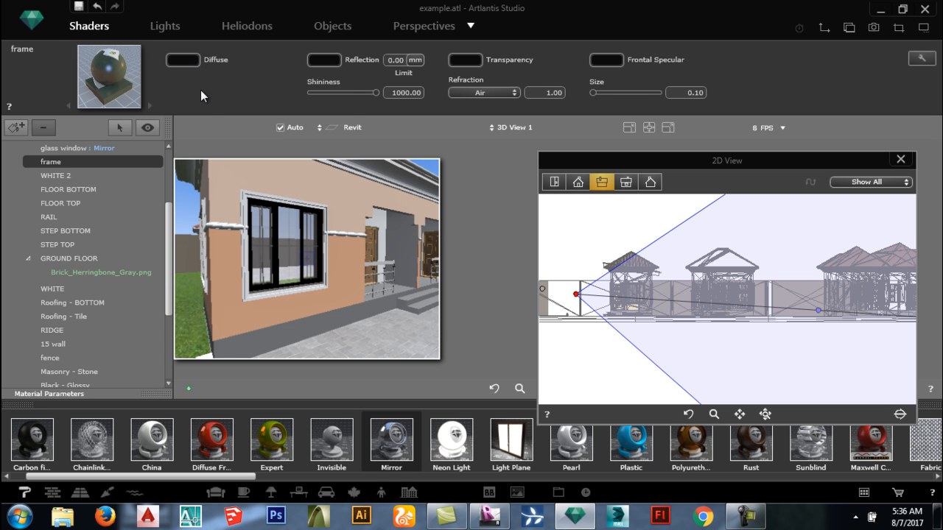
left_click(183, 60)
left_click_drag(187, 107, 185, 96)
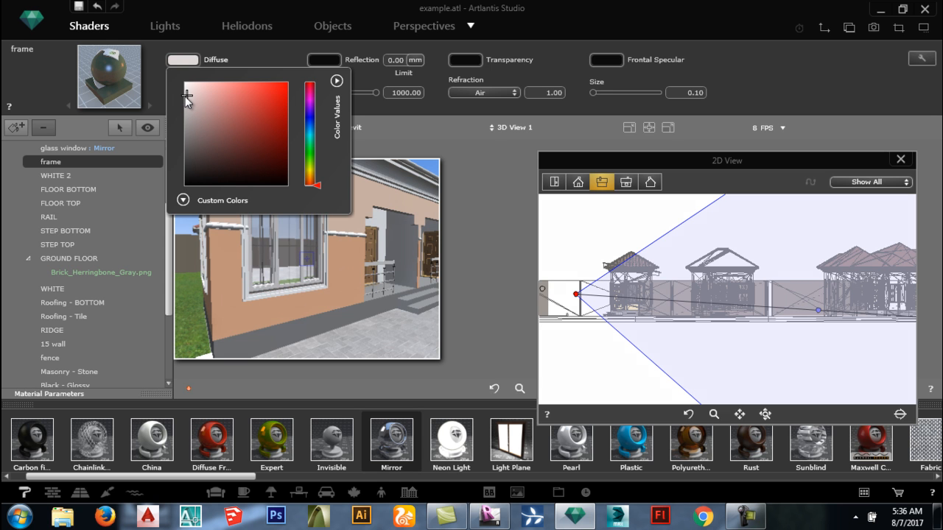
Step: Set the window frame's shininess to about 2.77 and its reflection to a very dark grey
left_click(315, 94)
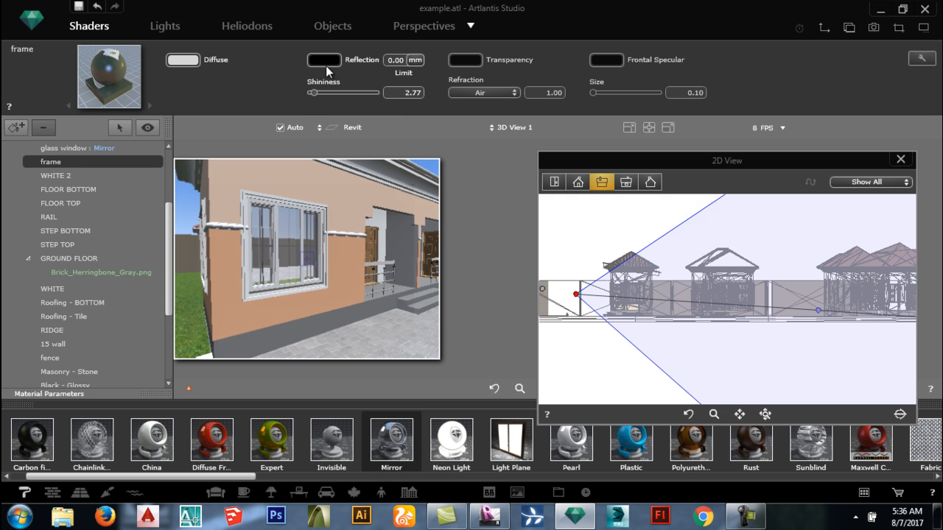
left_click(324, 60)
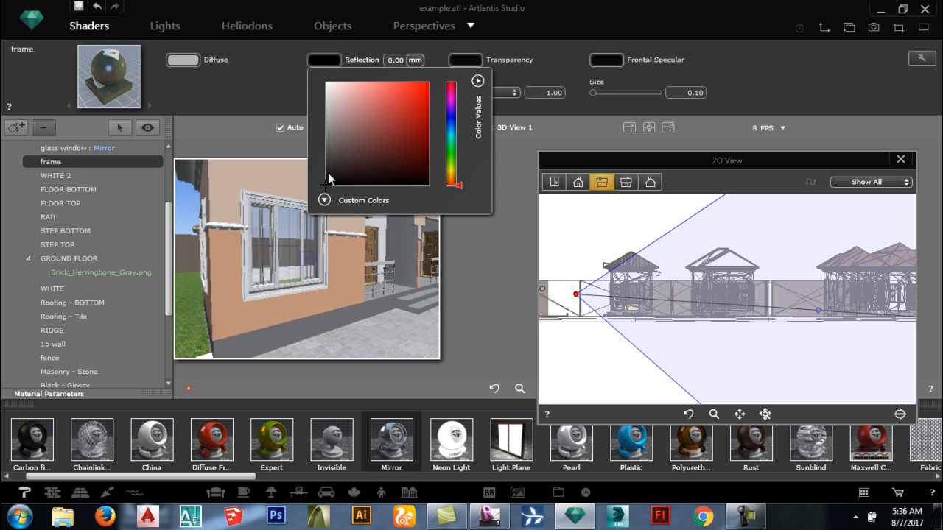
left_click(328, 174)
left_click(280, 101)
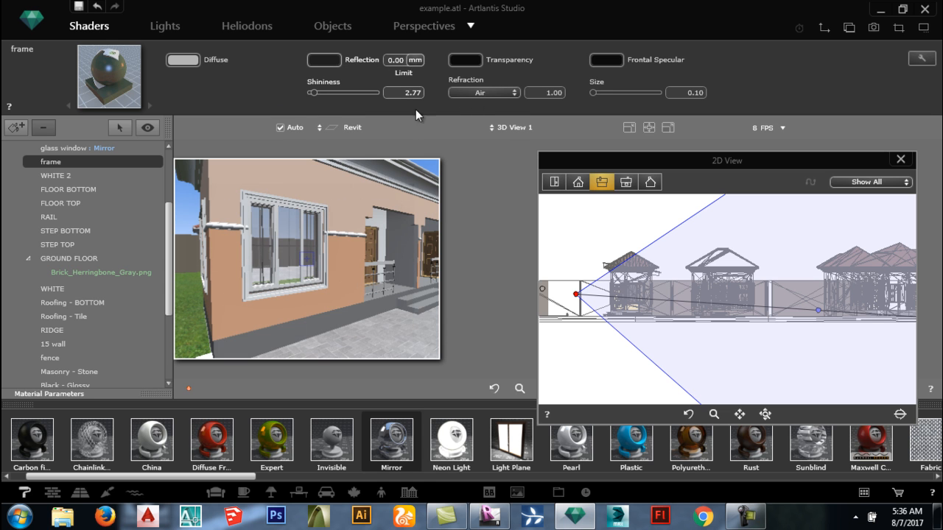
Step: Give the WHITE material around the window a shininess of about 1.77 and a very dark grey reflection
left_click(239, 227)
left_click(313, 92)
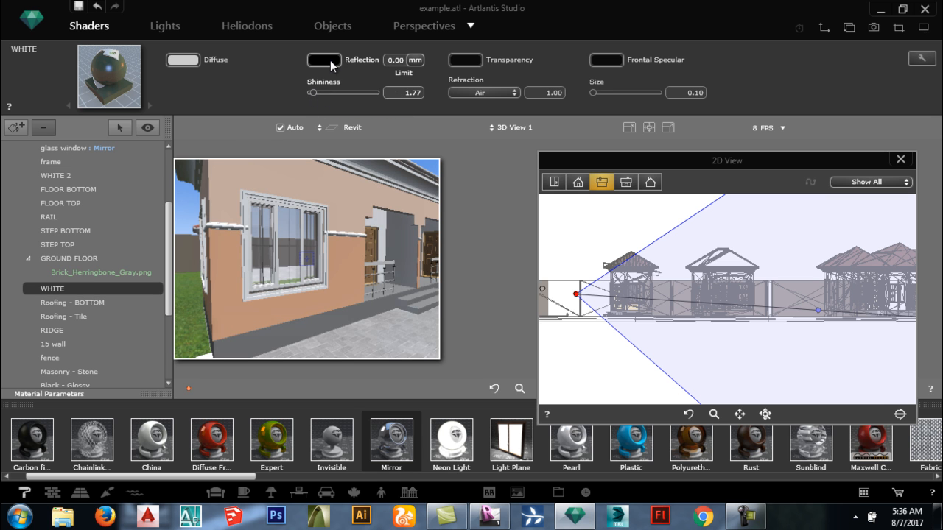
left_click(328, 62)
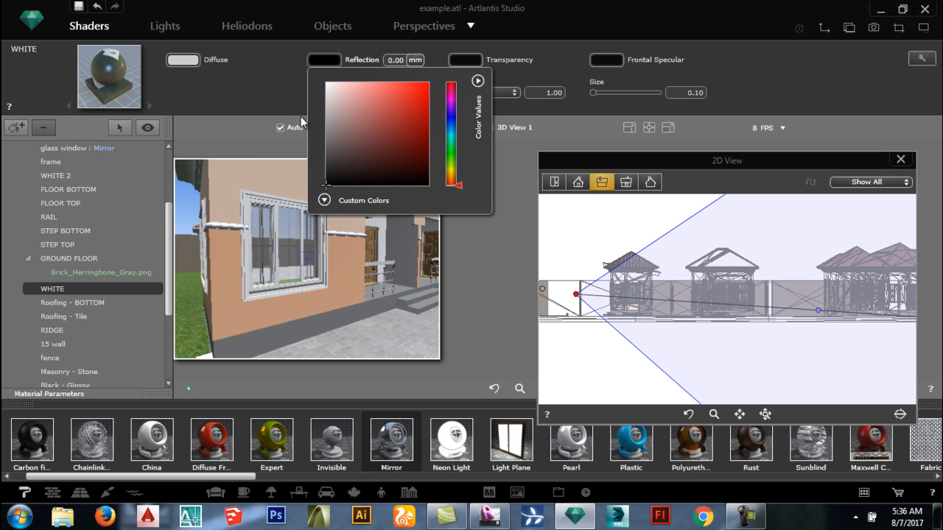
left_click(309, 338)
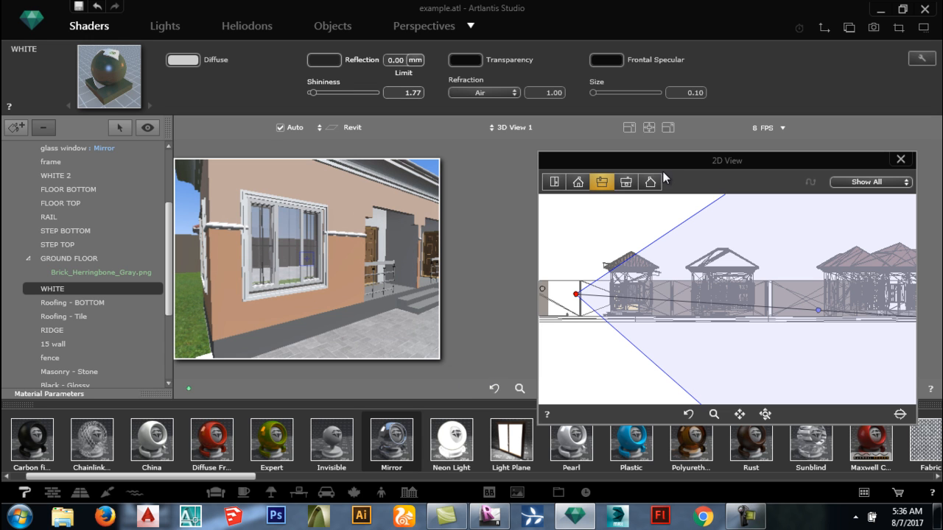
Step: Apply the Stainless steel metal shader to the top handrail of the porch railing
left_click_drag(660, 158, 702, 160)
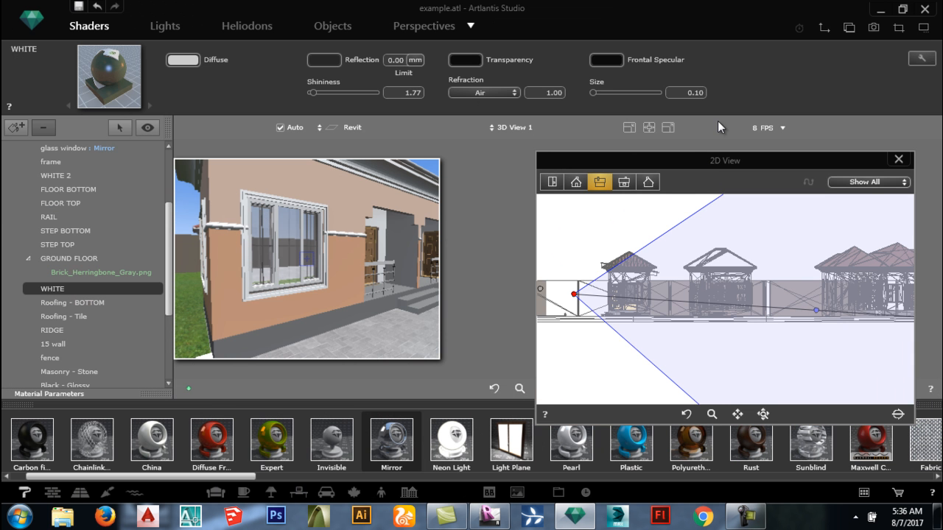
left_click(546, 389)
left_click_drag(363, 276, 301, 297)
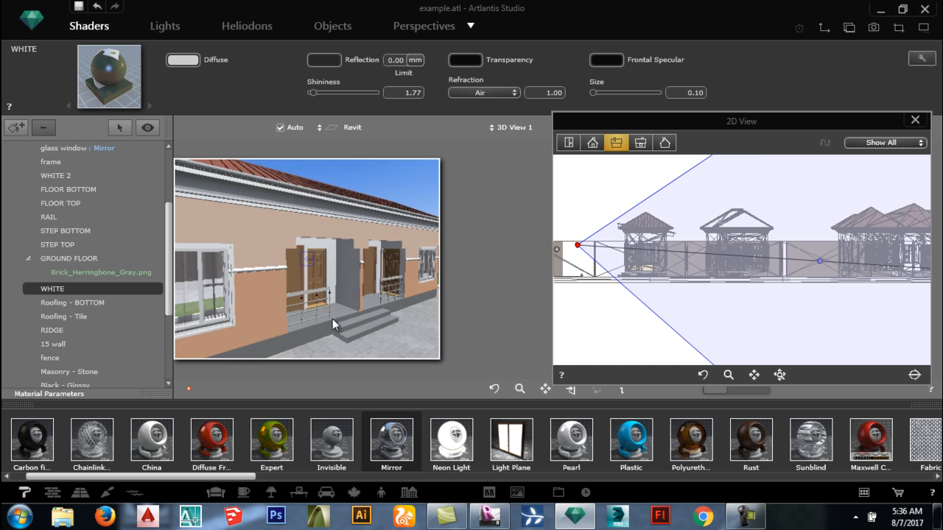
scroll(328, 337, "up", 3)
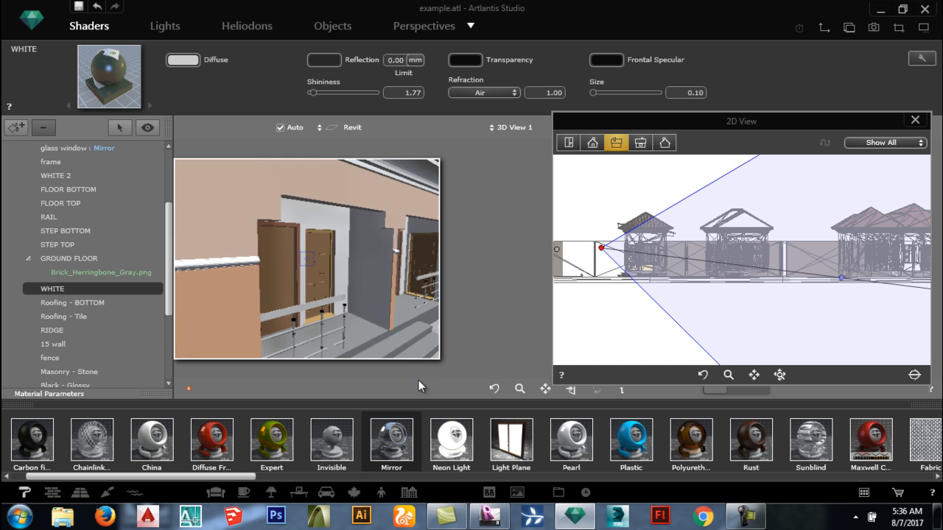
left_click(546, 389)
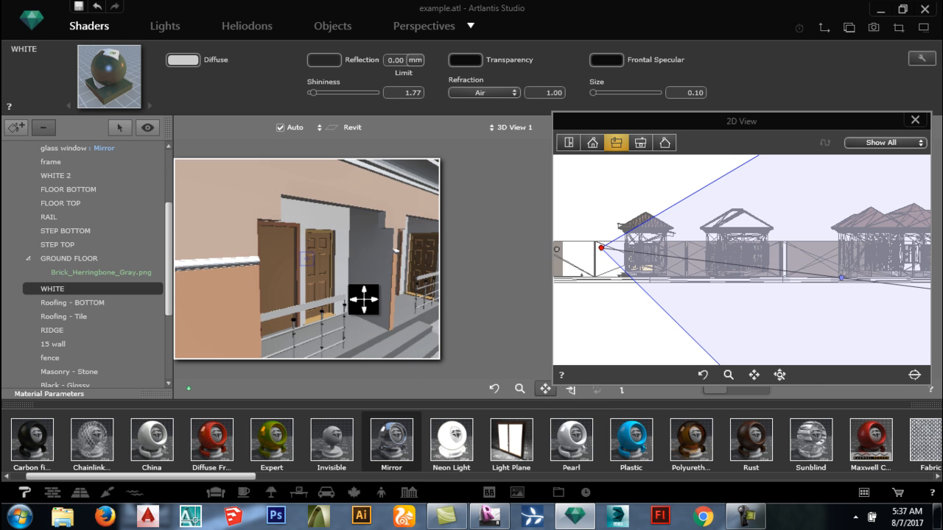
left_click_drag(364, 299, 357, 260)
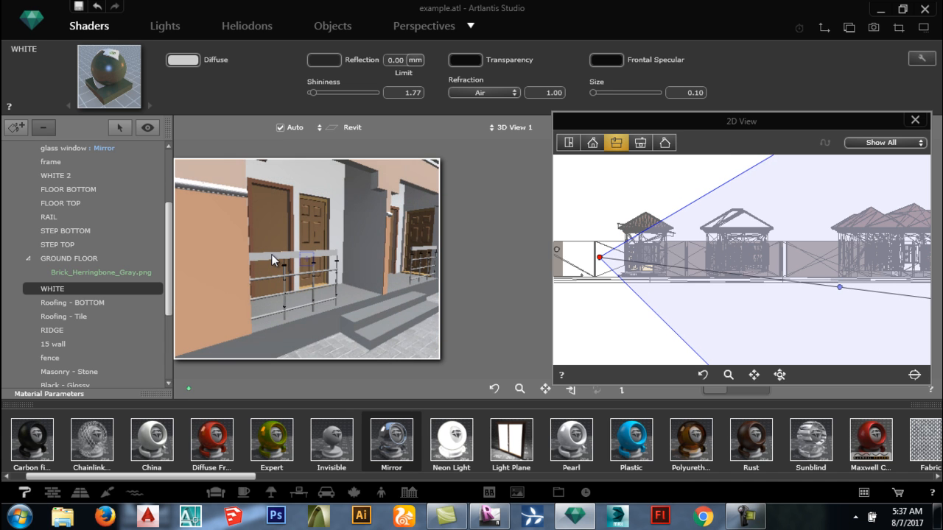
left_click(274, 254)
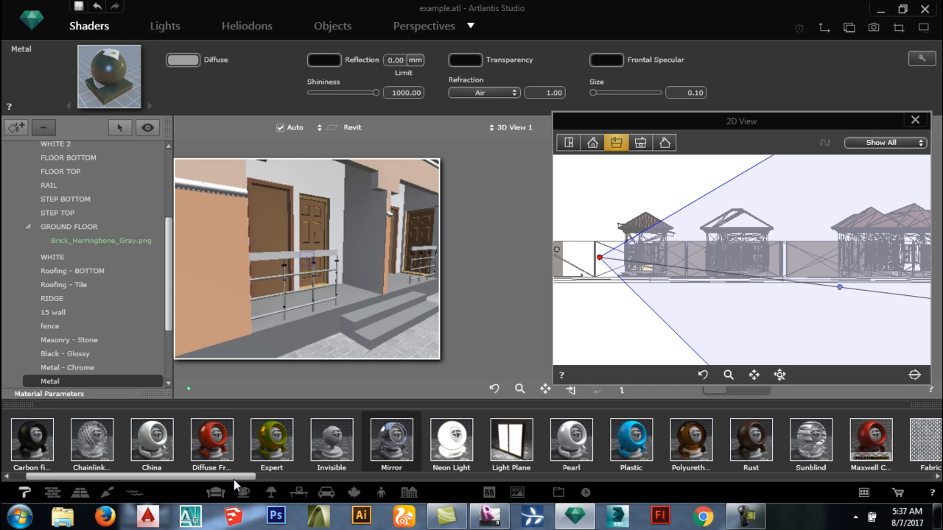
scroll(233, 479, "down", 4)
scroll(266, 481, "down", 8)
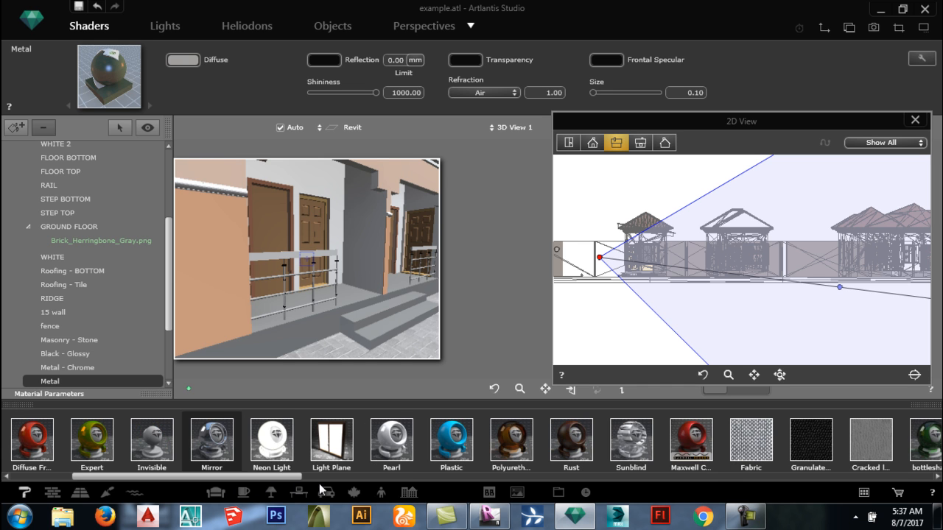
scroll(410, 493, "down", 10)
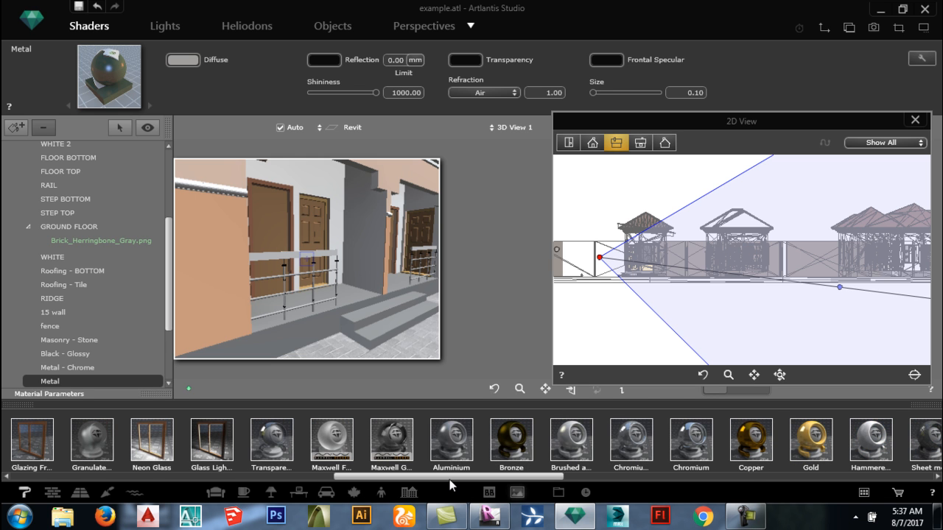
scroll(512, 477, "down", 3)
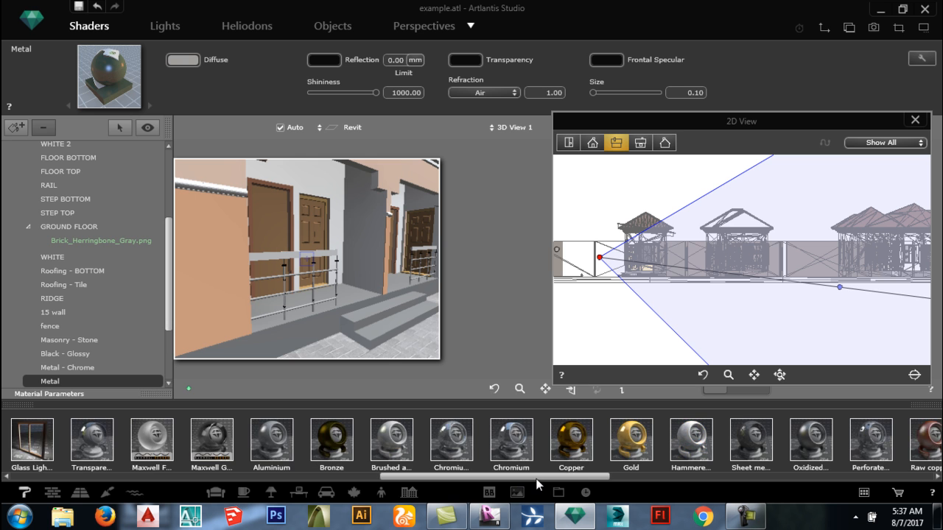
scroll(553, 479, "down", 2)
scroll(581, 480, "down", 3)
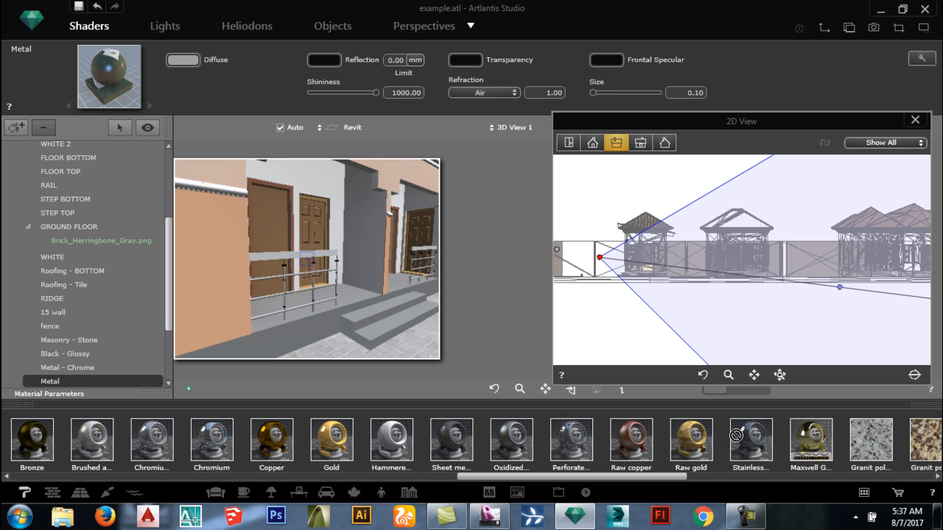
left_click_drag(751, 440, 280, 259)
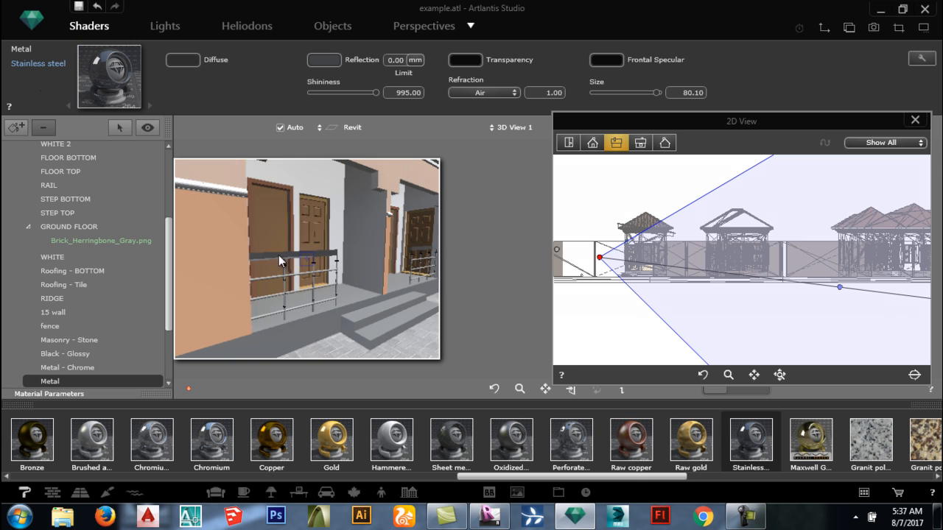
Step: Reduce the shininess of the handrail's Stainless steel shader to about 482.66
left_click(356, 93)
left_click(328, 61)
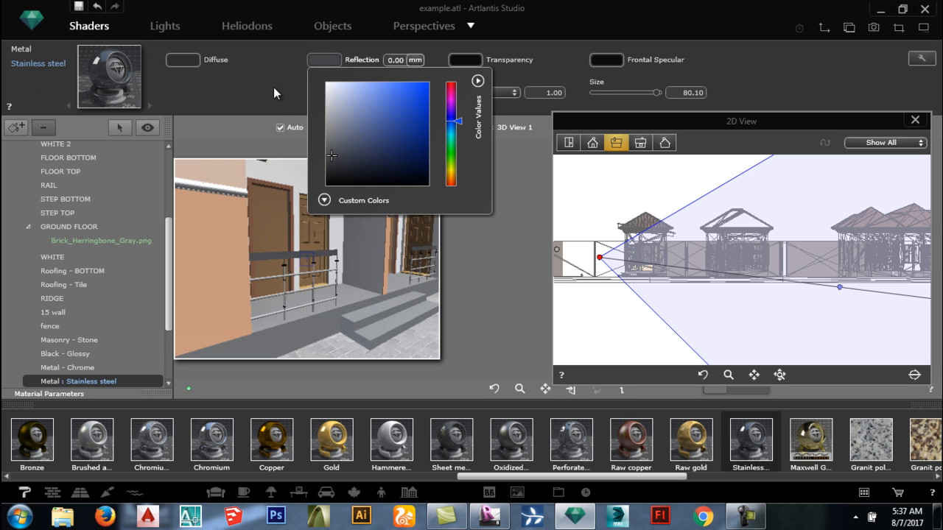
left_click(375, 85)
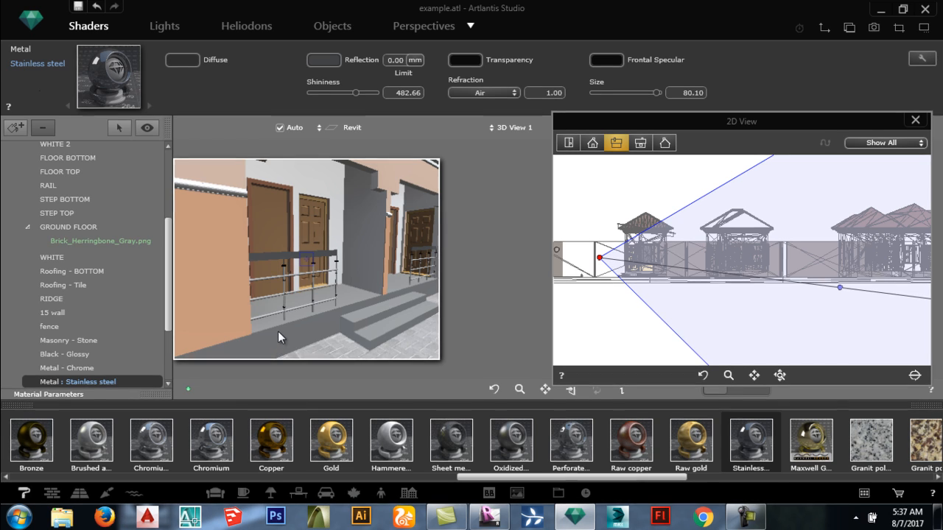
Step: Apply the Stainless steel shader to the porch railing's posts and thin horizontal bars
scroll(249, 268, "up", 2)
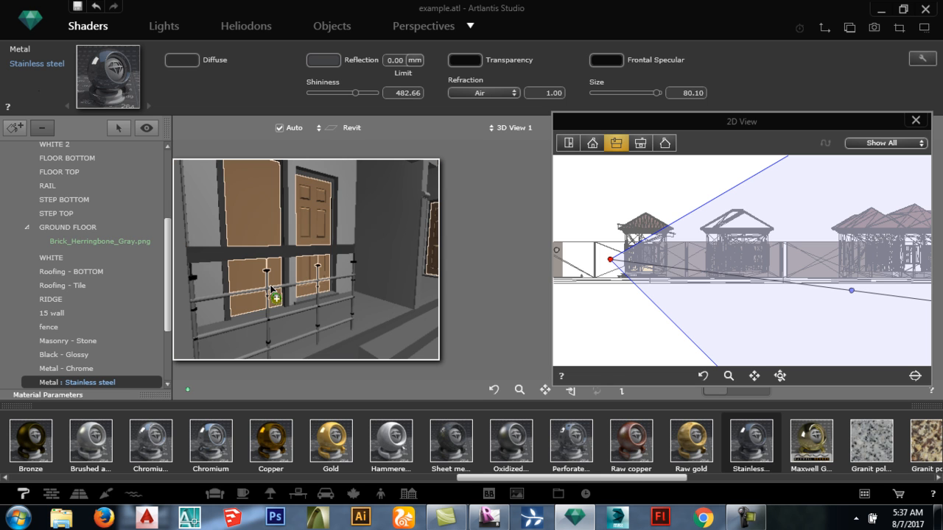
left_click_drag(268, 293, 269, 288)
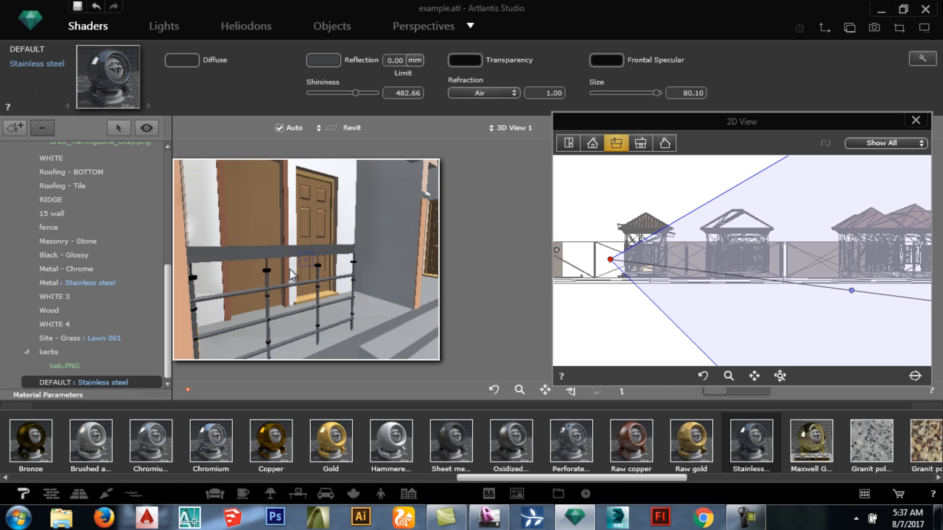
Step: Select the porch door's panel material and open the ARRANGED TEXTURES folder on the Desktop in Windows Explorer
left_click(271, 192)
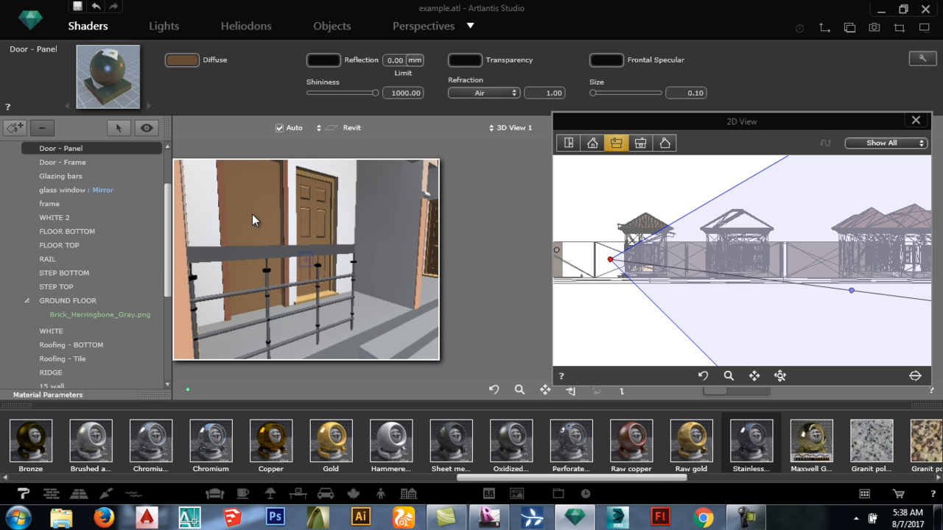
left_click(62, 519)
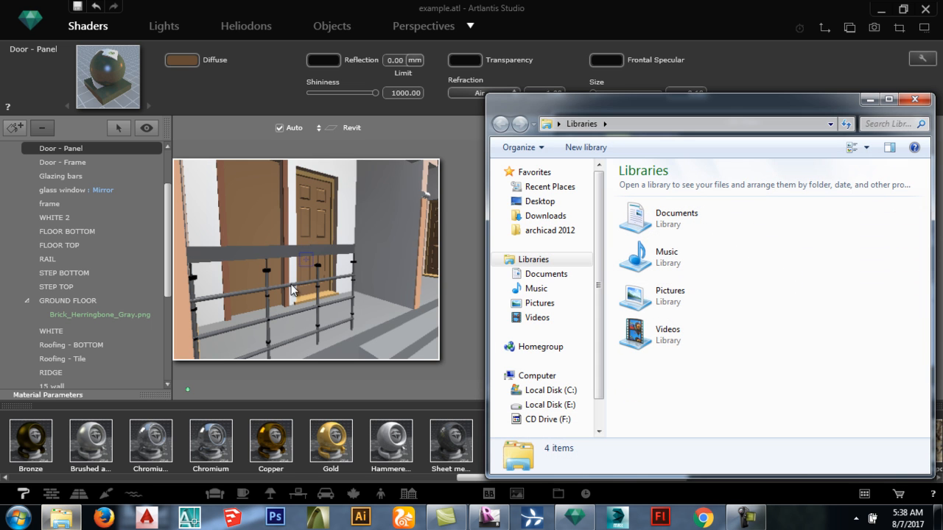
left_click(520, 209)
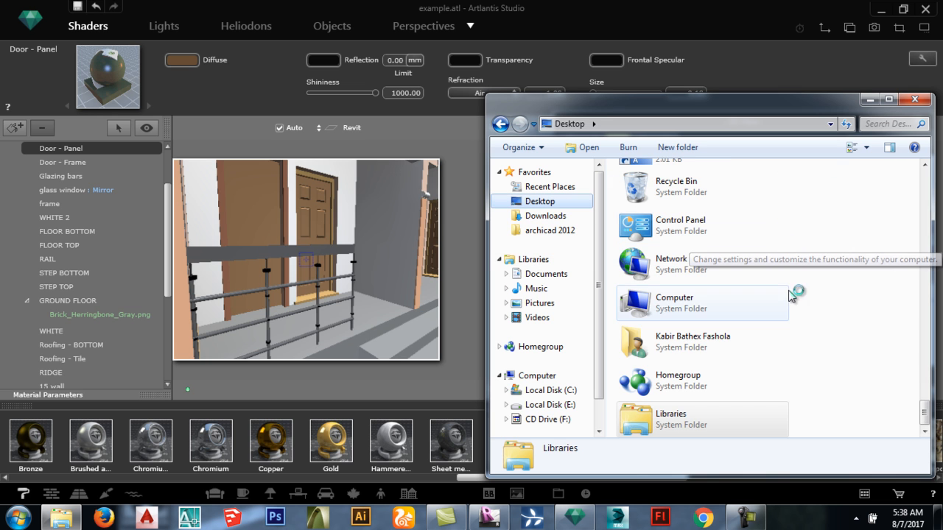
left_click(786, 294)
key("a")
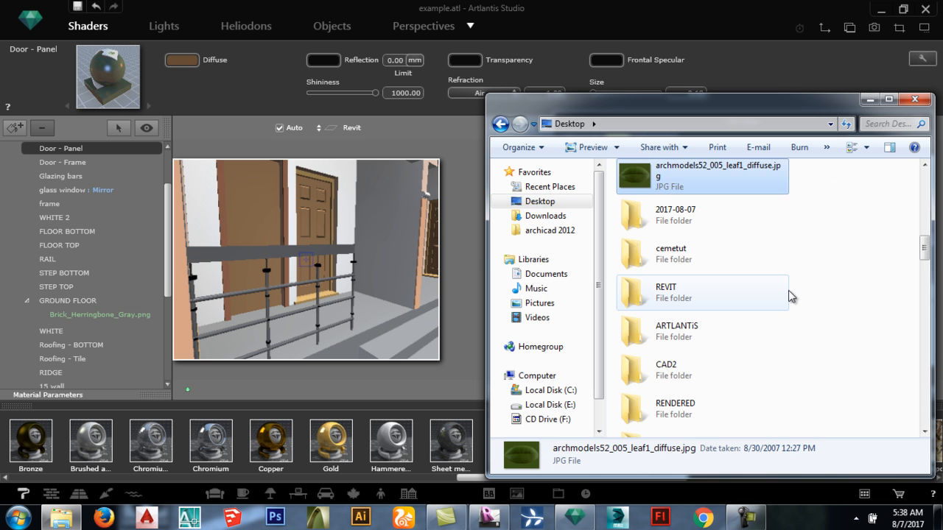
key("a")
key("a")
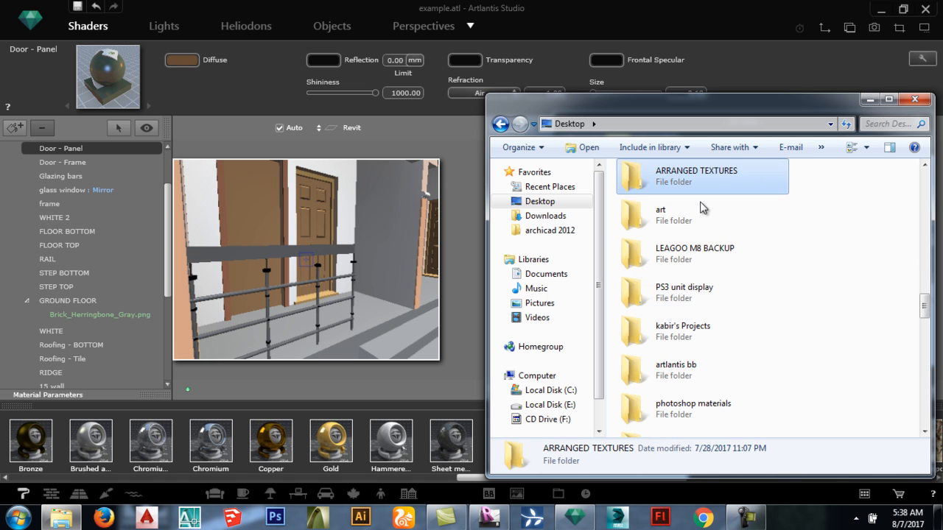
key("Return")
Step: Open the wood master folder inside the WOOD texture folder
left_click(646, 377)
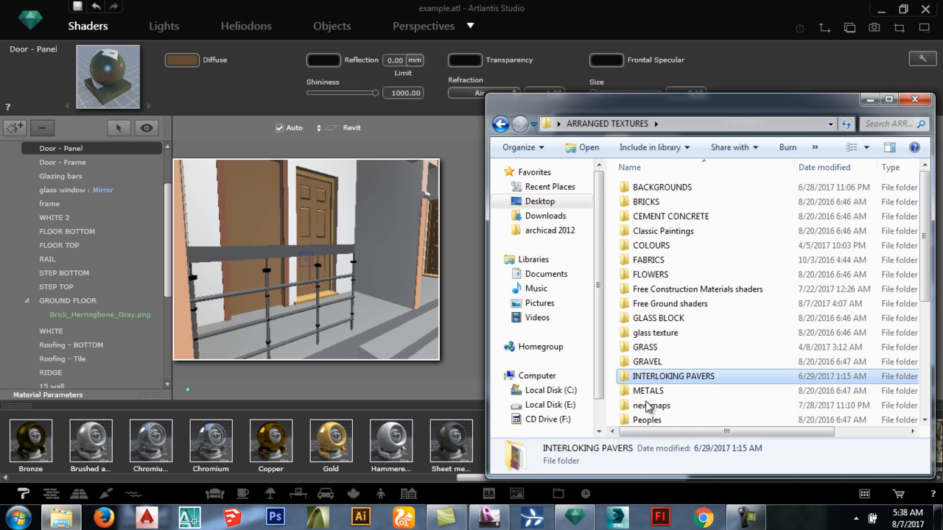
left_click(648, 407)
scroll(647, 413, "down", 3)
left_click(646, 418)
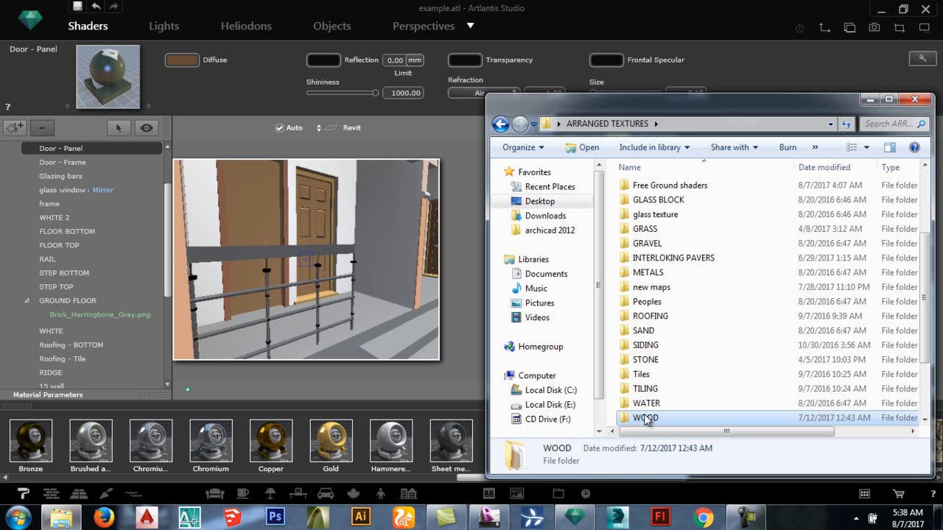
key("Return")
left_click(678, 221)
key("Return")
Step: Apply the Wood_3750x2302.jpg texture to the door panels and minimize the file window
left_click(742, 317)
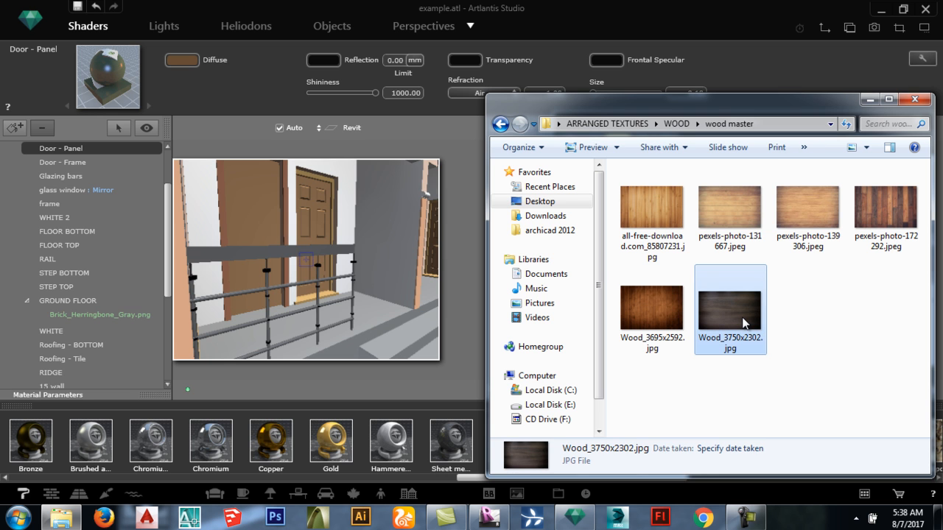
left_click_drag(380, 255, 267, 210)
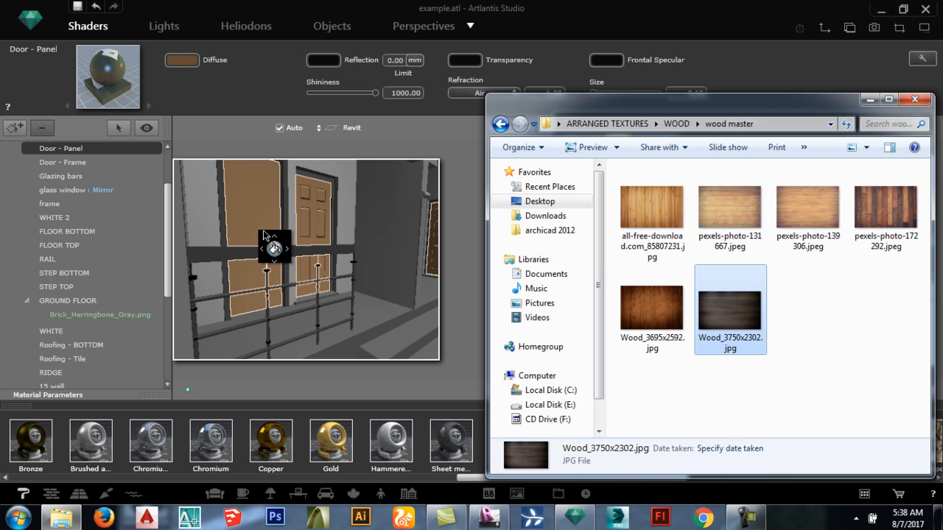
left_click(870, 99)
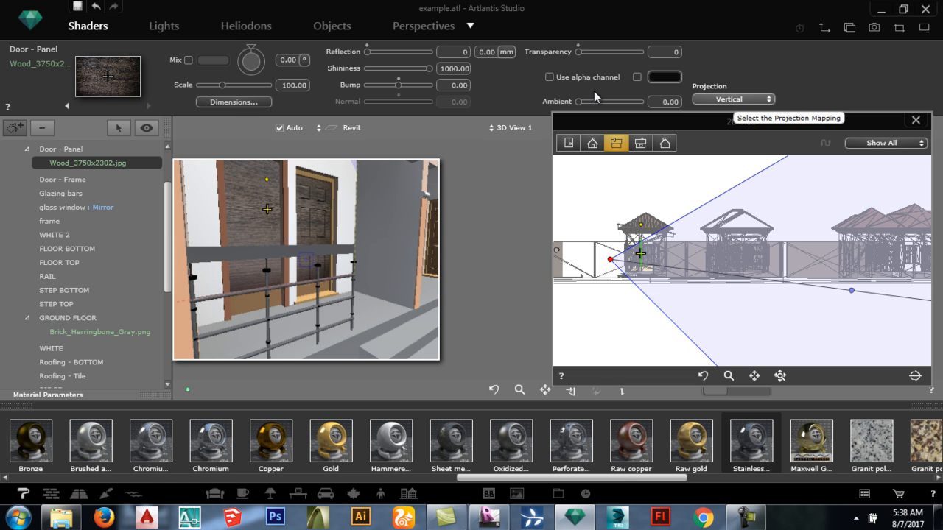
Step: Turn on vertical repetition for the door panel's wood texture and set its scale to 133
left_click(229, 102)
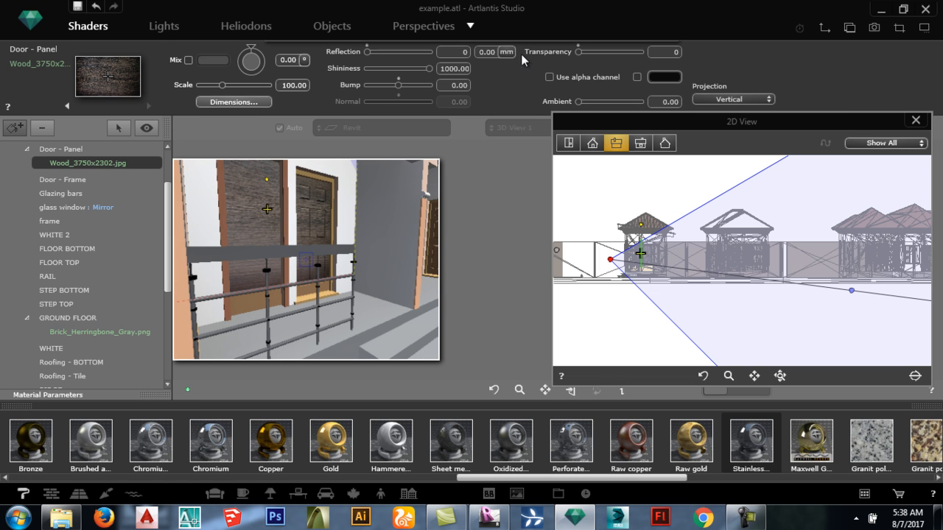
left_click(518, 81)
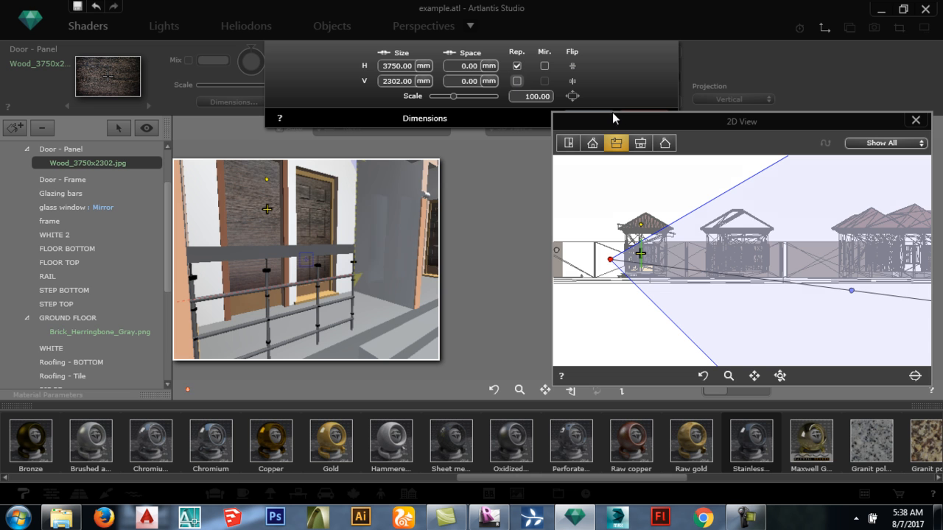
left_click(589, 118)
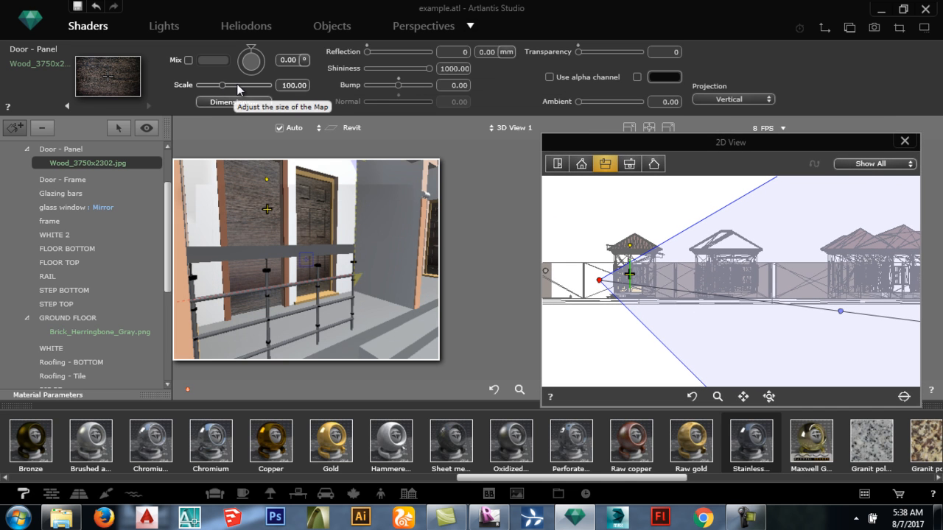
left_click_drag(223, 86, 237, 86)
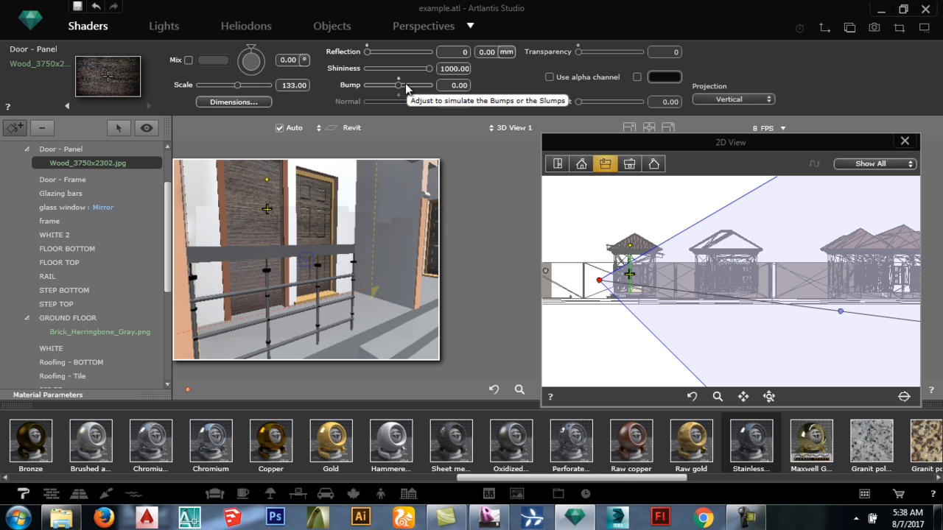
Step: Set the door panel texture's bump to 1.67, shininess to 1.85, reflection to 36 and scale to 100
left_click_drag(399, 85, 417, 85)
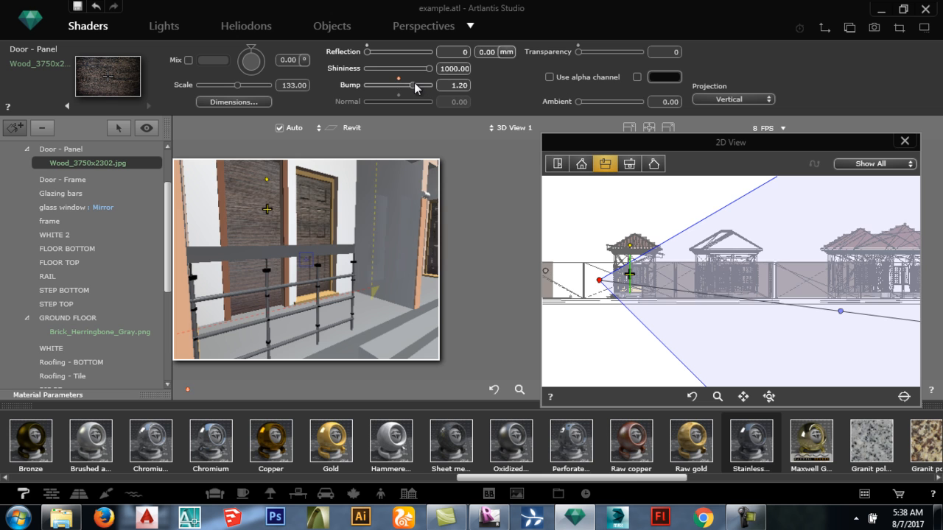
left_click(405, 85)
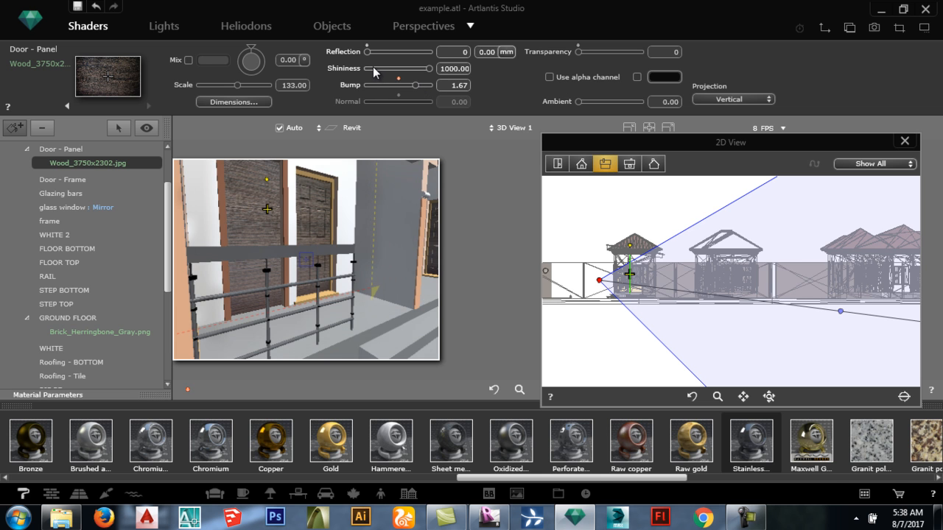
left_click(375, 68)
left_click(376, 51)
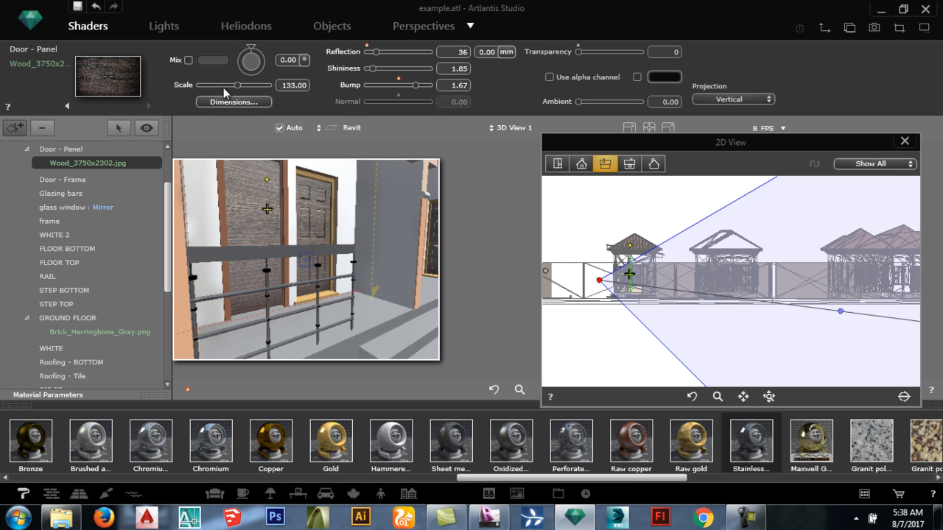
left_click_drag(253, 87, 227, 94)
Step: Copy the door panel's wood texture onto the door's frame and select the frame's texture
left_click_drag(266, 190, 222, 221)
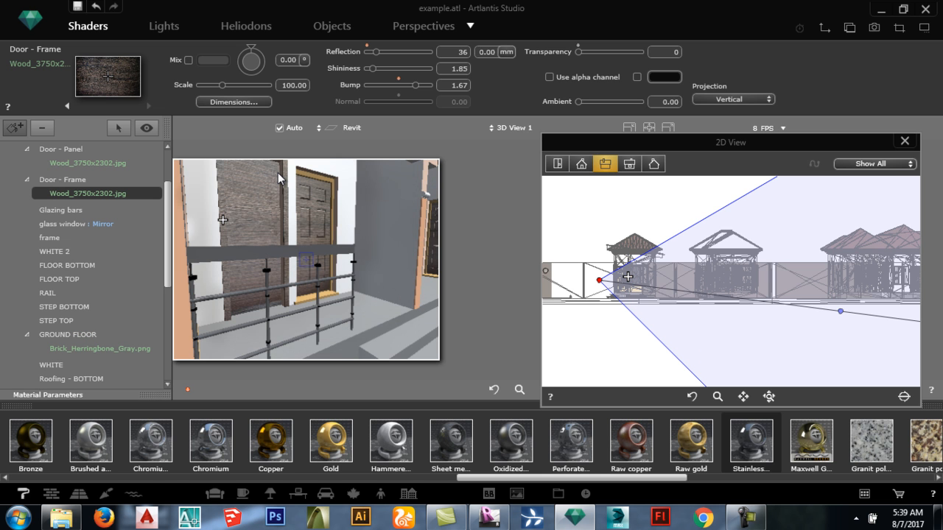
left_click(268, 194)
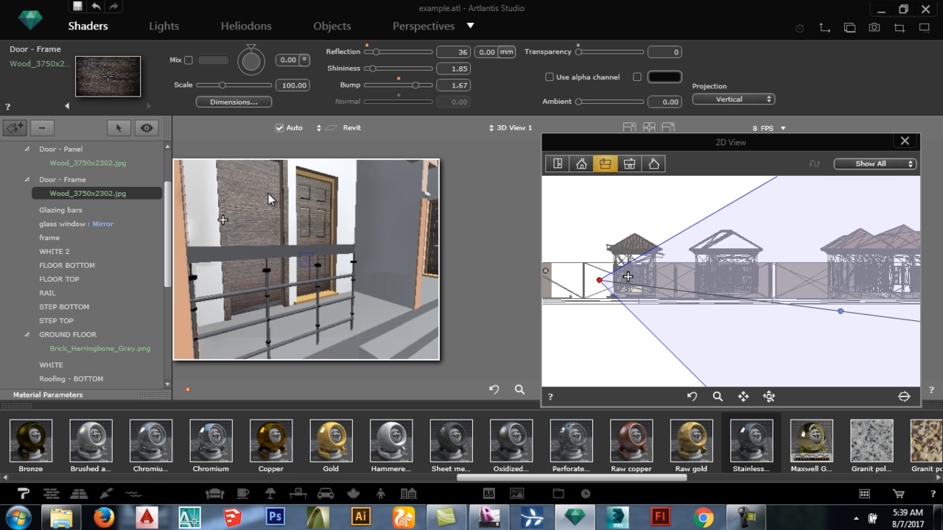
left_click(222, 220)
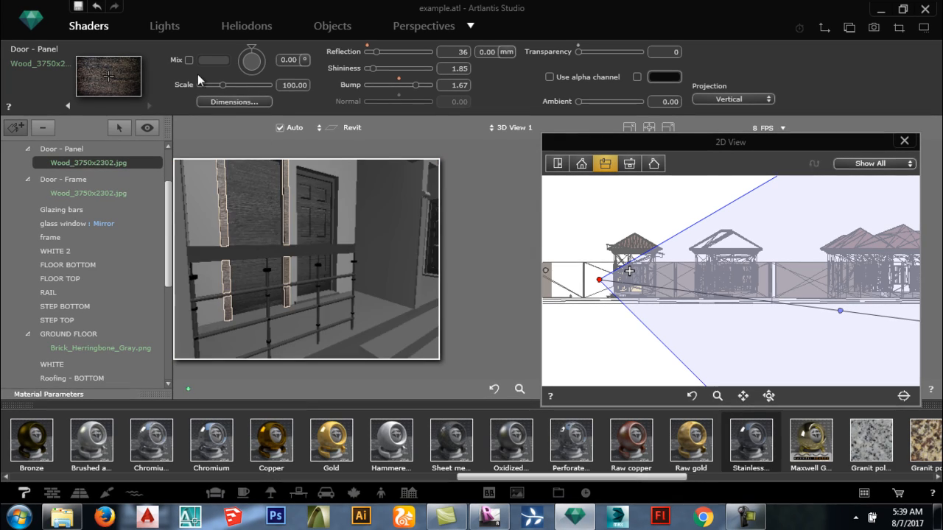
Step: Enable colour mixing on the door frame's wood texture and choose a dark grey mix colour
left_click(189, 60)
left_click(208, 61)
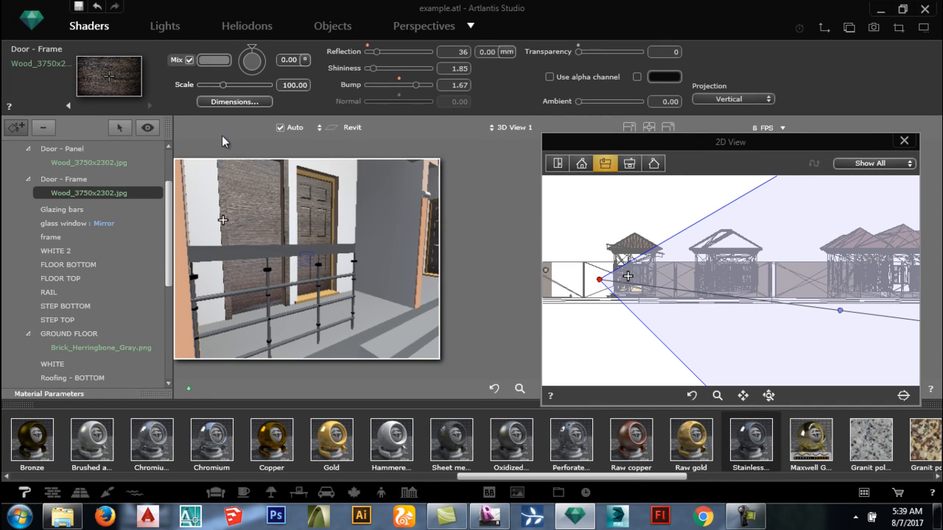
left_click_drag(219, 155, 217, 163)
key("Escape")
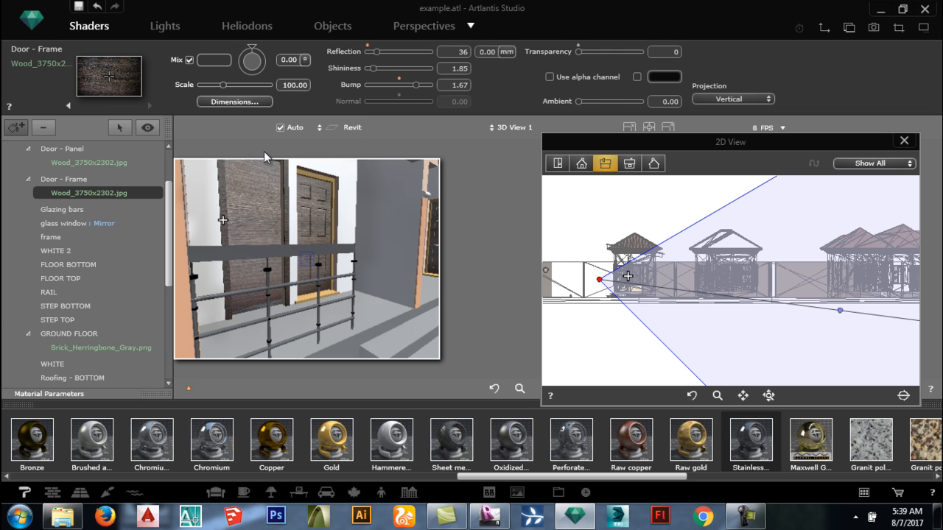
Step: Copy the darkened wood texture from the door frame onto the second door's Frame/Mullion material
left_click(286, 212)
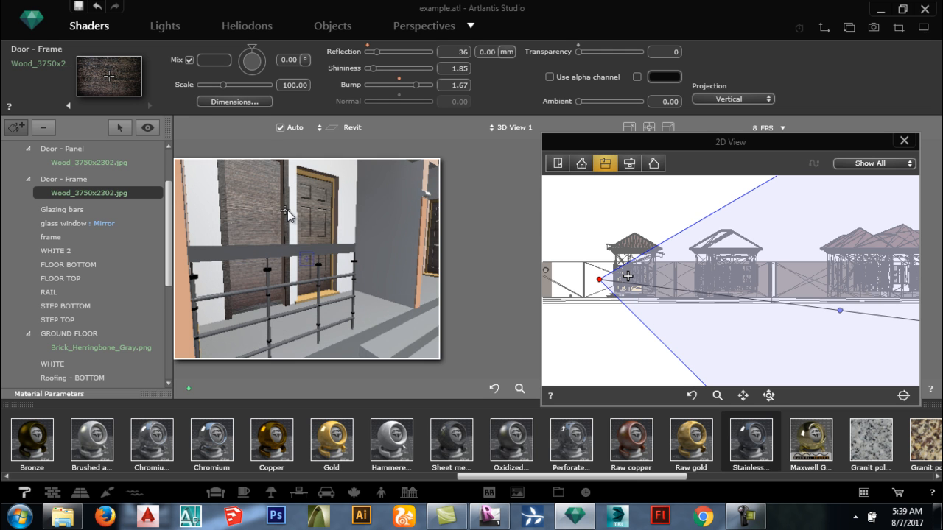
left_click(309, 185)
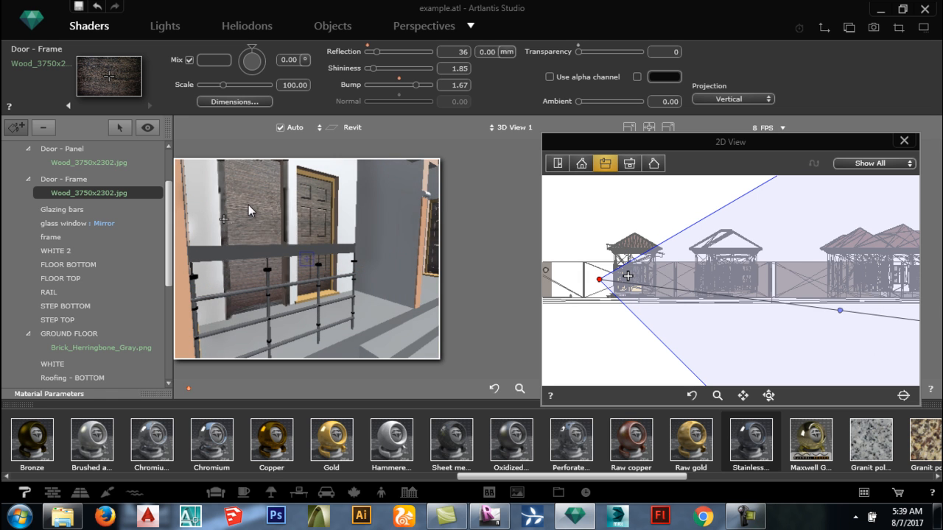
key("ctrl+z")
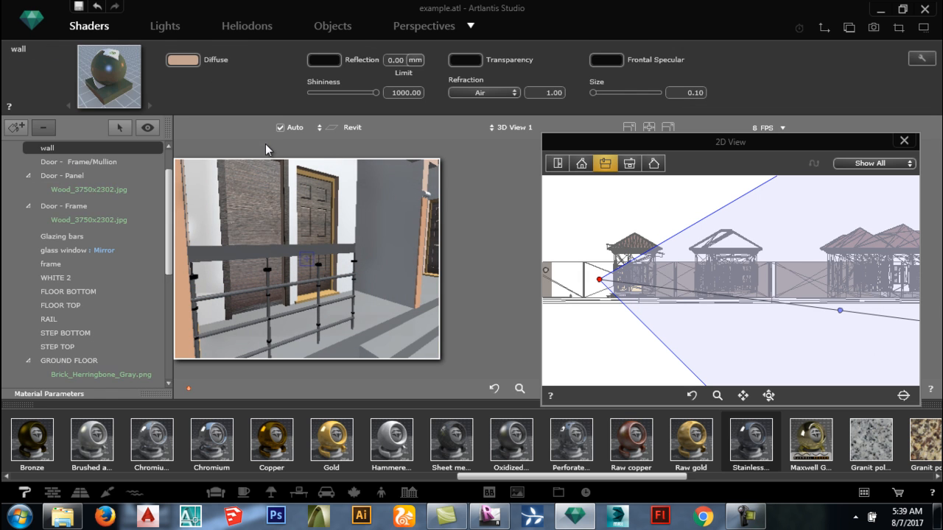
left_click(284, 193)
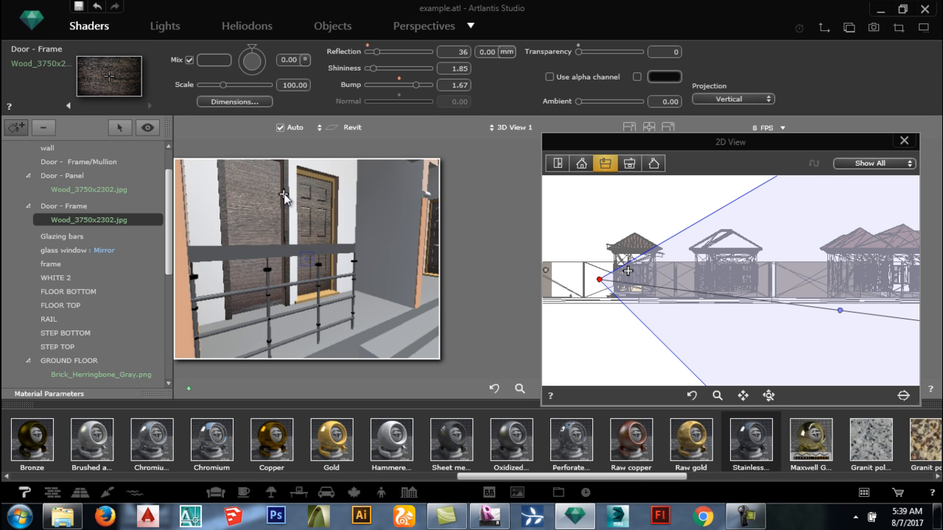
left_click_drag(284, 193, 303, 176)
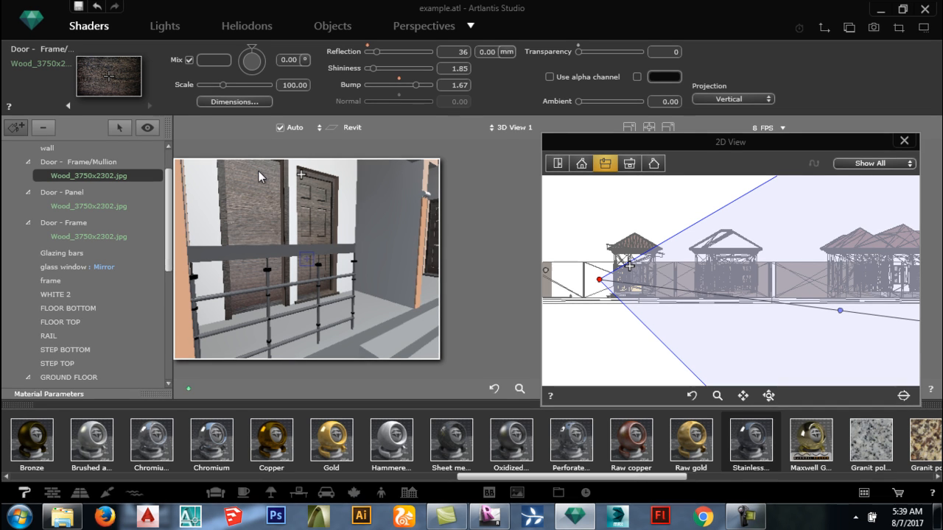
left_click(283, 202)
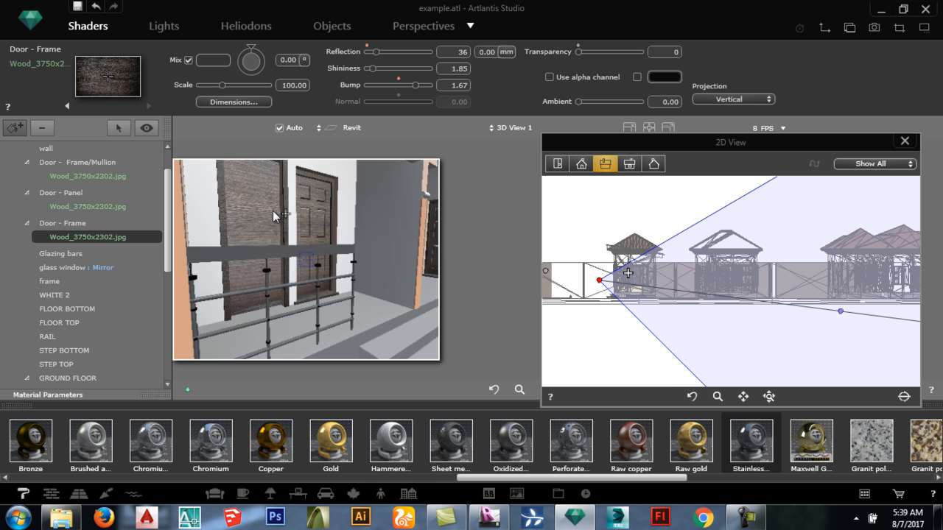
Step: Lower the upper wall material's shininess and give it a very dark grey reflection
left_click_drag(628, 284, 599, 280)
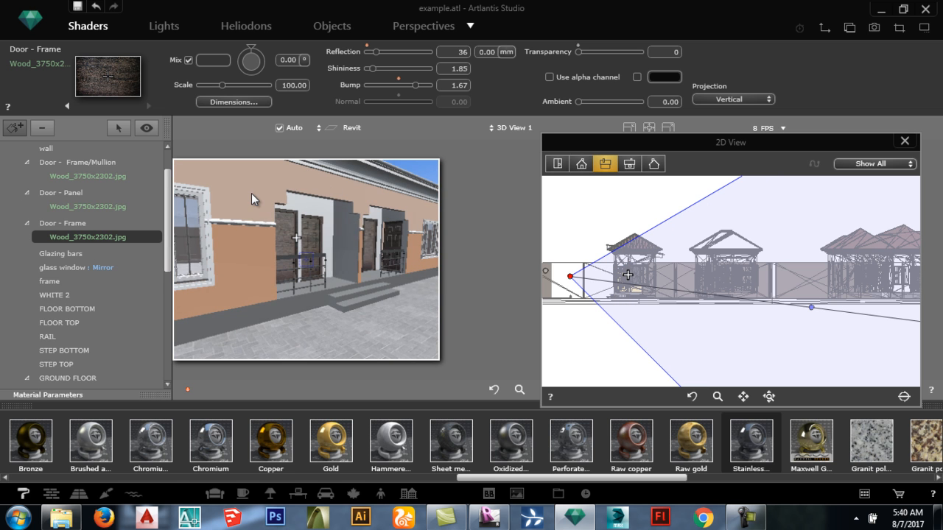
left_click(318, 93)
left_click(324, 60)
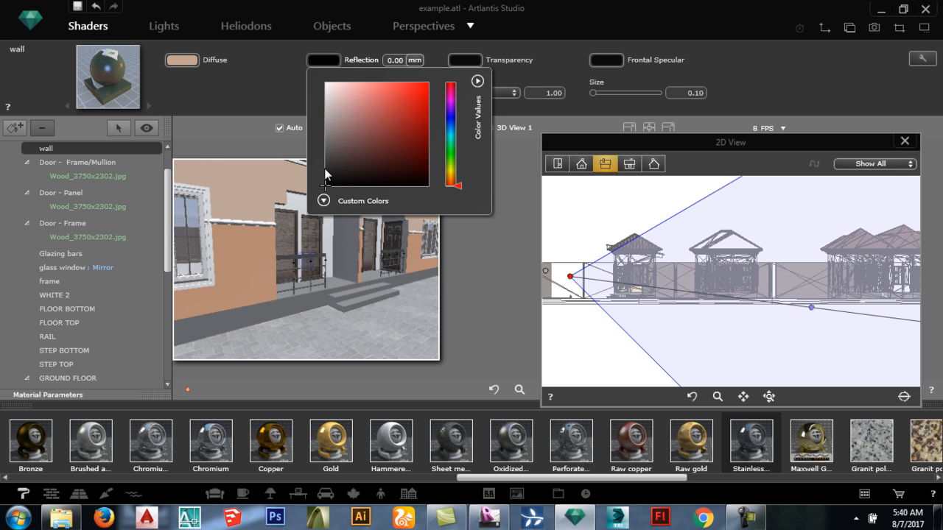
Step: Set the 15 wall material's shininess to 8.98 and its reflection to a very dark grey
left_click(254, 261)
left_click(254, 261)
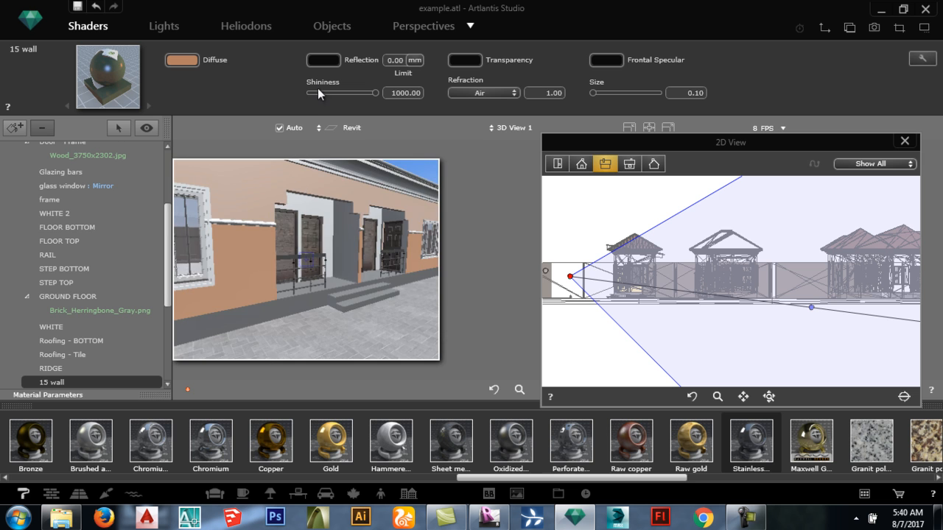
left_click(330, 64)
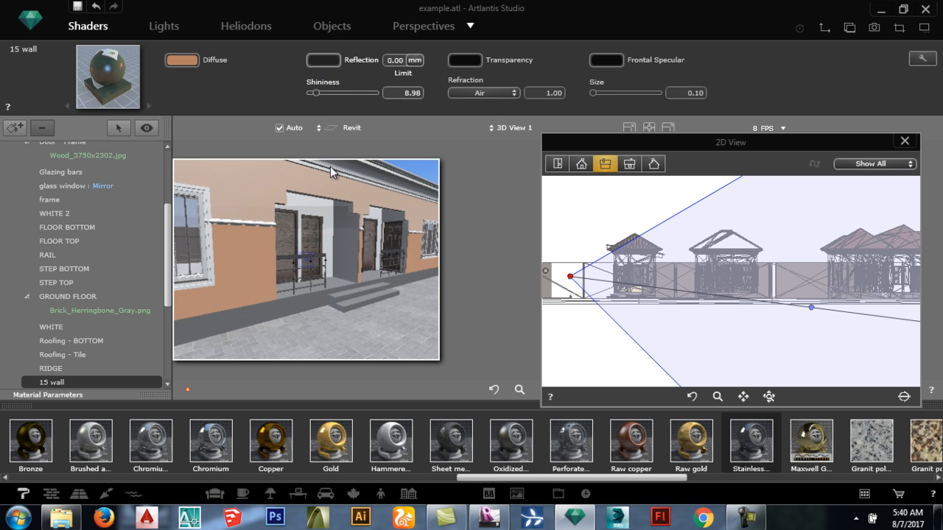
left_click(305, 305)
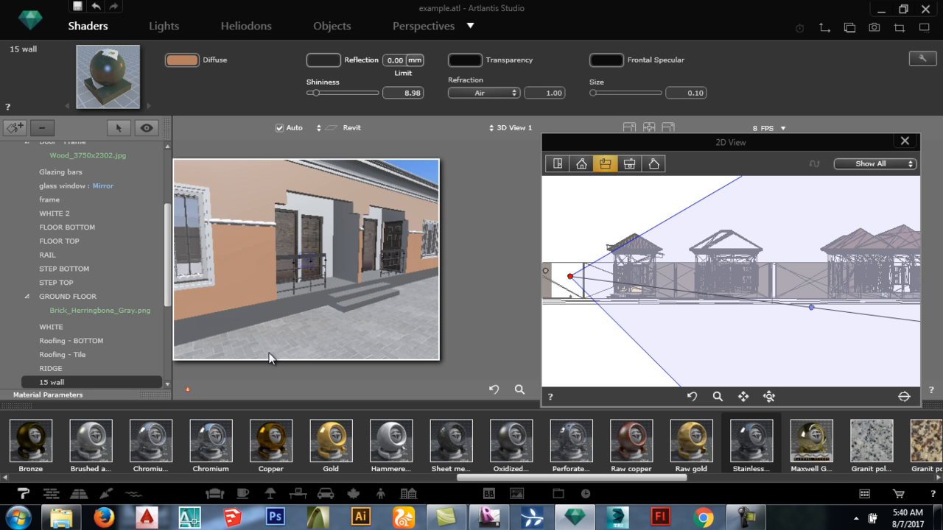
Step: Start adding a texture to the FLOOR BOTTOM material from the BRICKS folder of ARRANGED TEXTURES
left_click(239, 338)
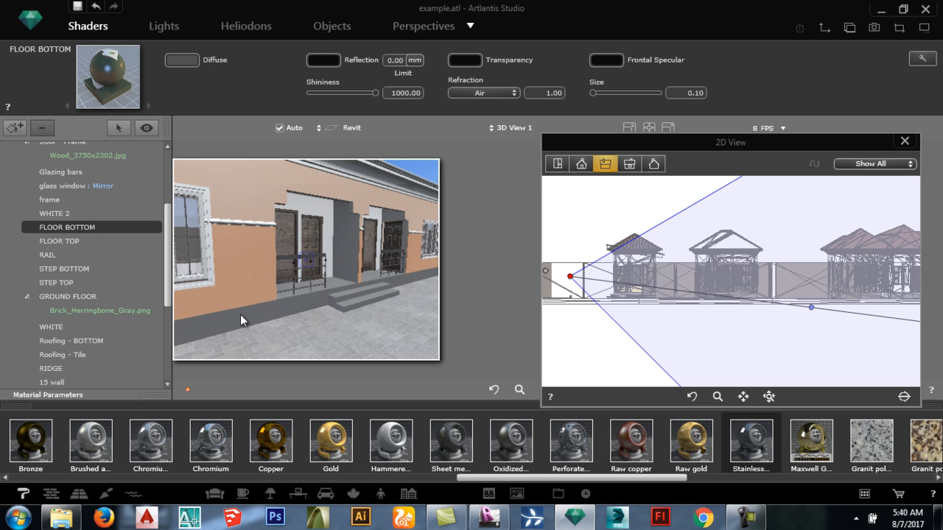
right_click(240, 314)
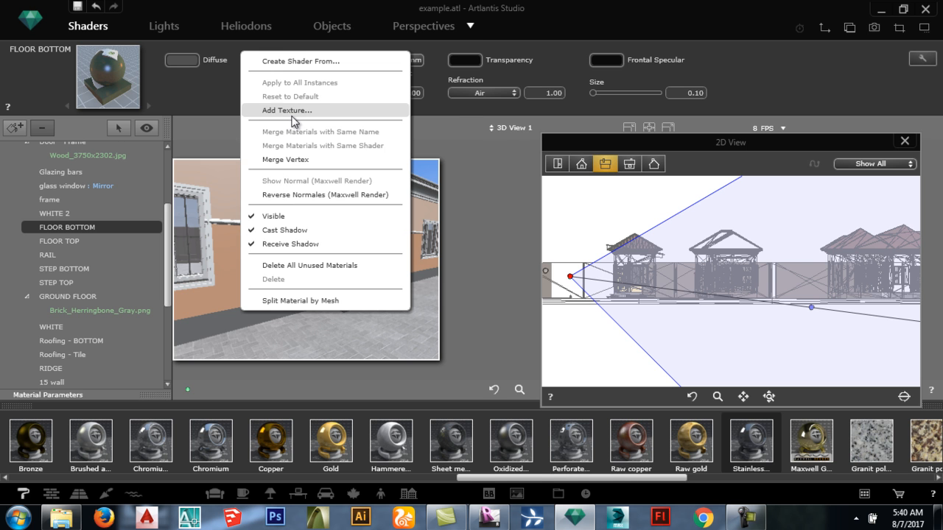
left_click(292, 112)
left_click(123, 31)
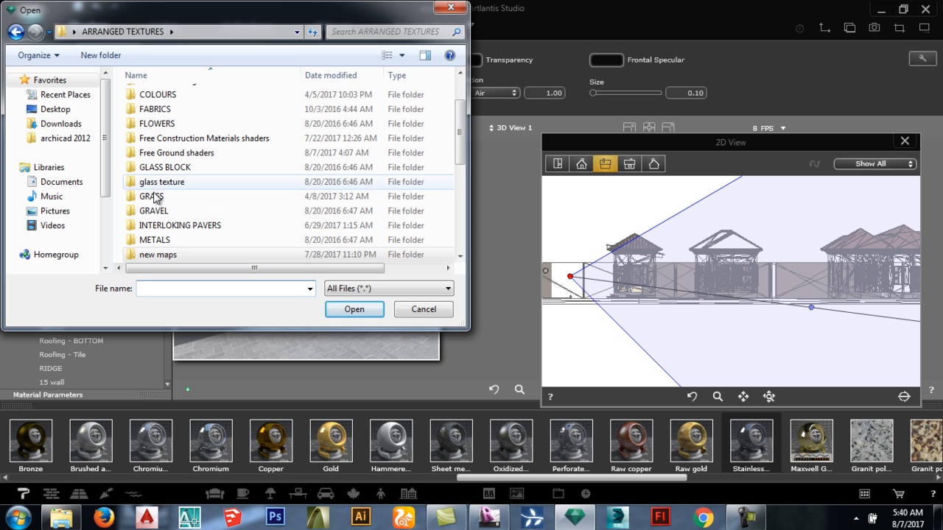
left_click(158, 154)
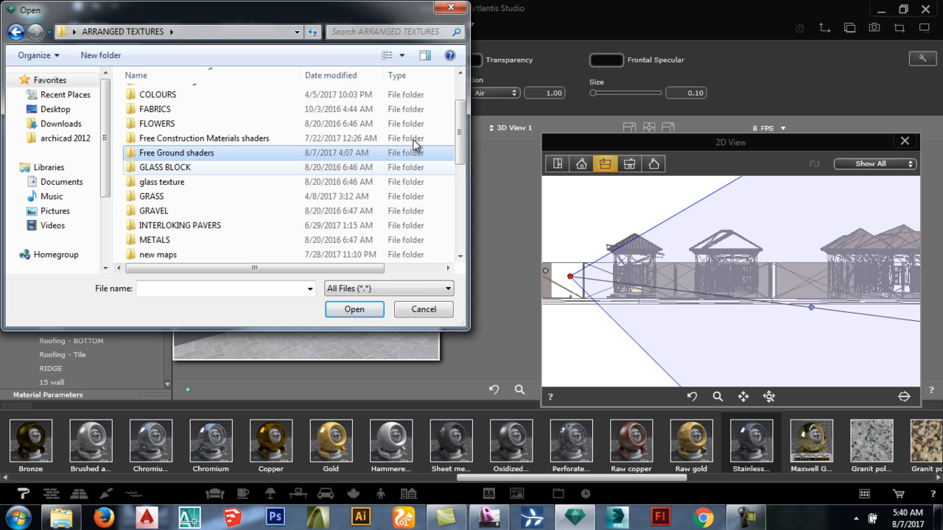
scroll(448, 136, "up", 2)
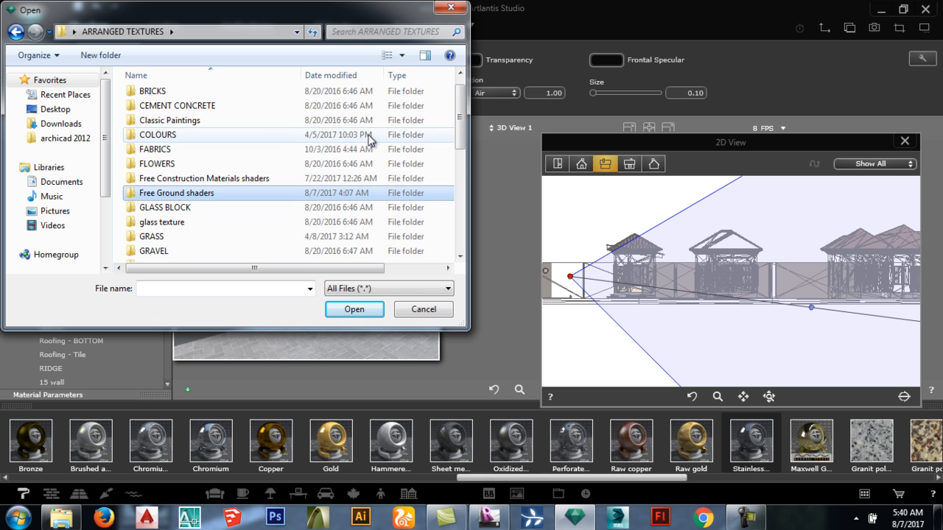
double_click(259, 111)
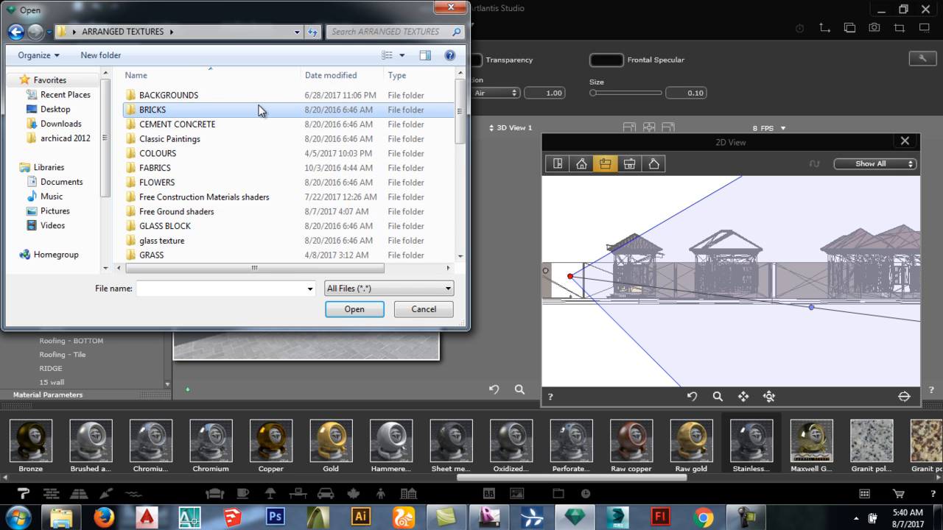
left_click(259, 111)
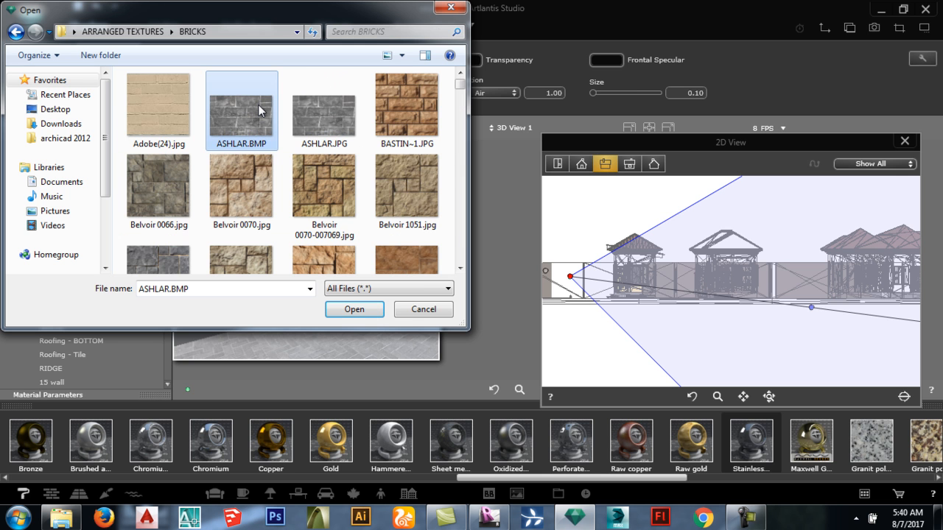
Step: Find the BRICK04.bmp image in the BRICKS folder and load it as the FLOOR BOTTOM texture
key("Right")
key("Right")
key("Right")
scroll(259, 110, "down", 5)
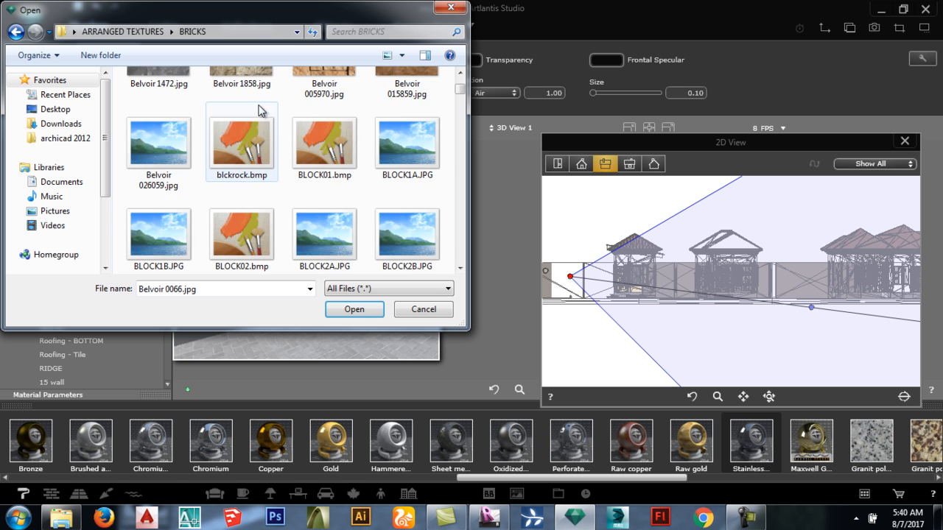
scroll(260, 111, "down", 1)
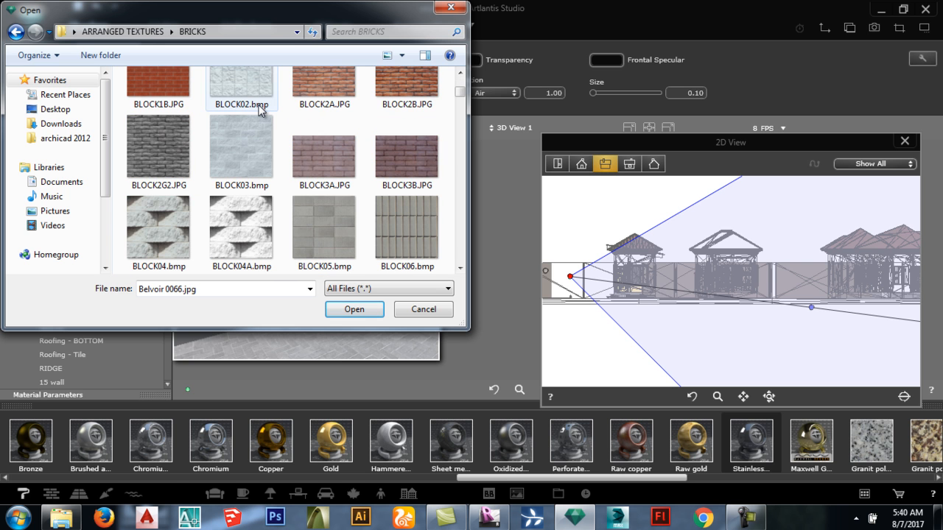
scroll(260, 111, "down", 5)
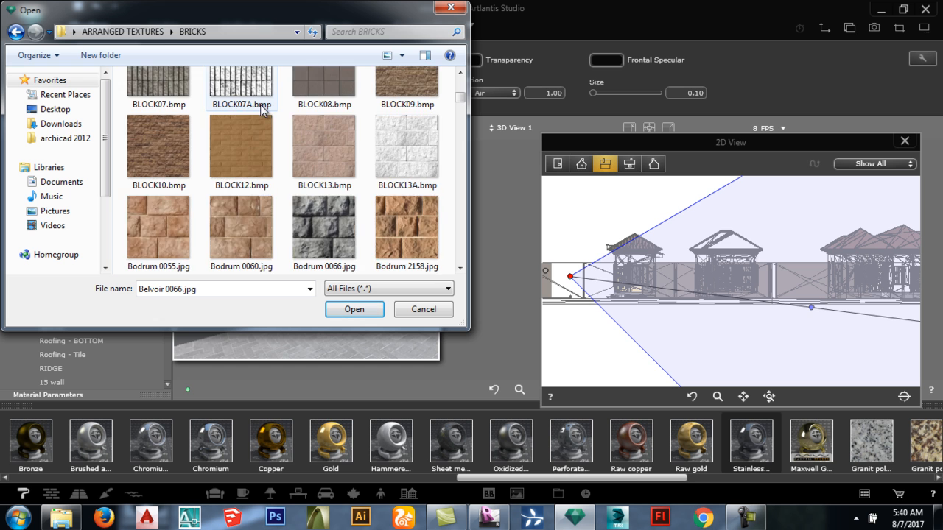
scroll(260, 107, "down", 6)
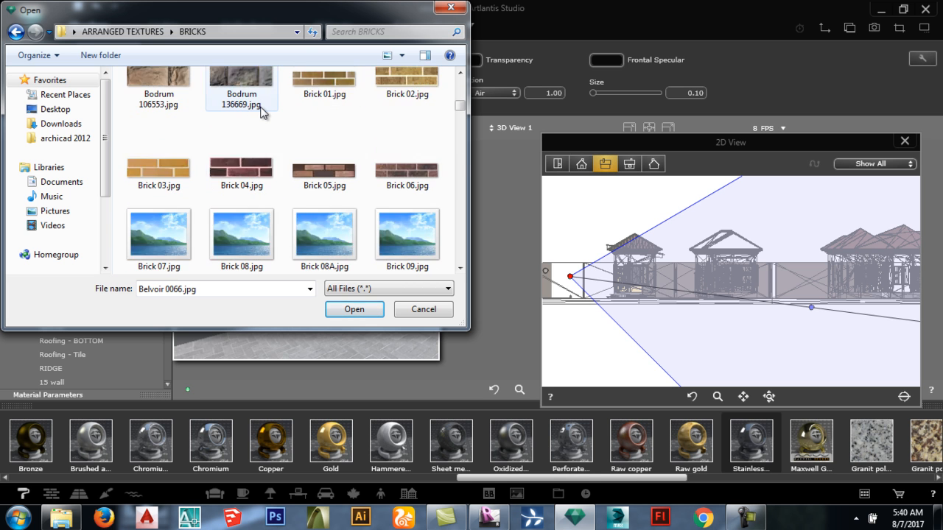
scroll(262, 112, "down", 4)
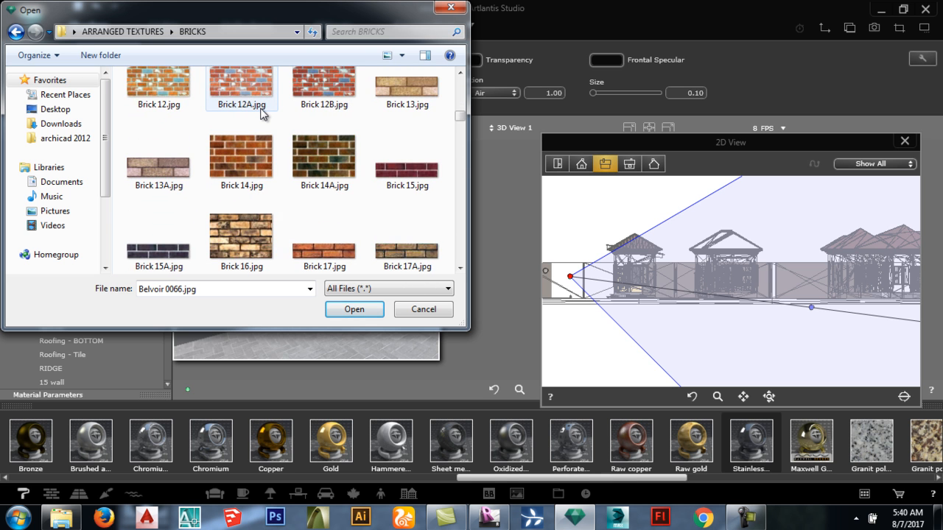
scroll(261, 112, "down", 10)
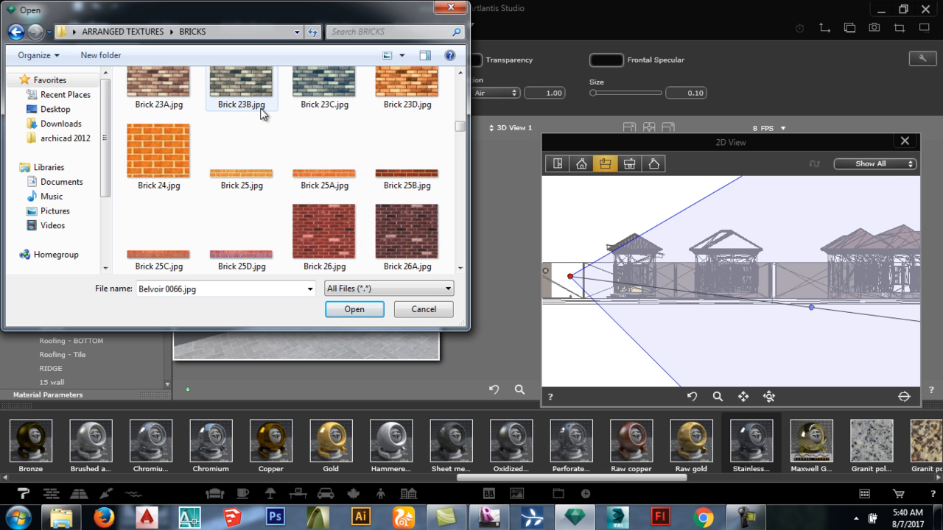
scroll(261, 112, "down", 8)
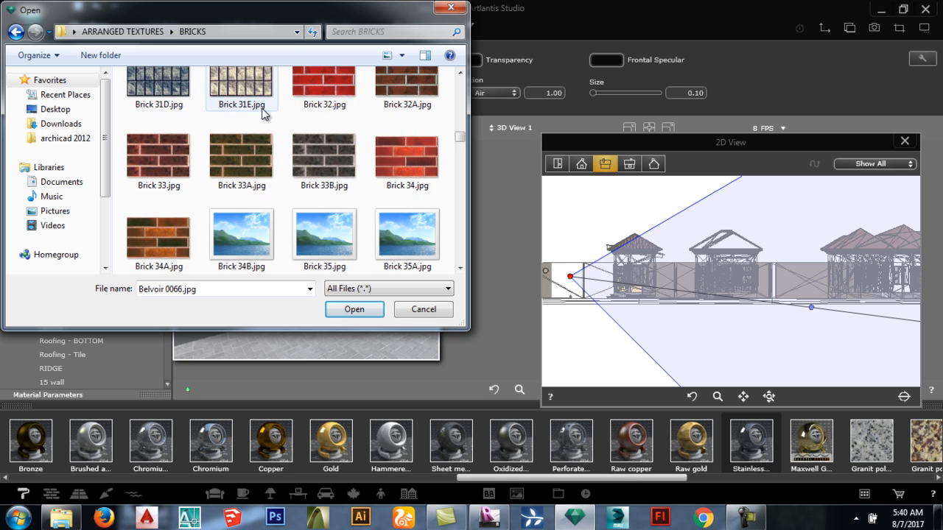
scroll(263, 112, "down", 10)
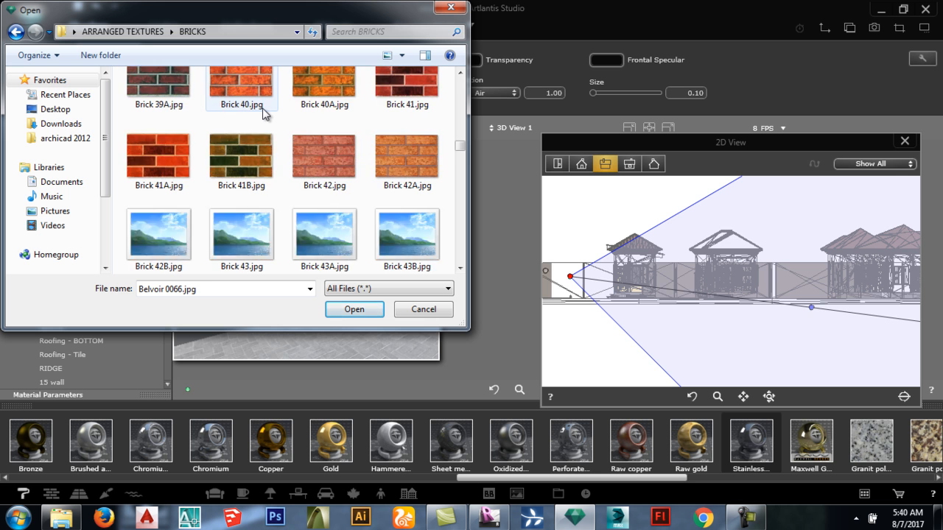
scroll(263, 112, "down", 10)
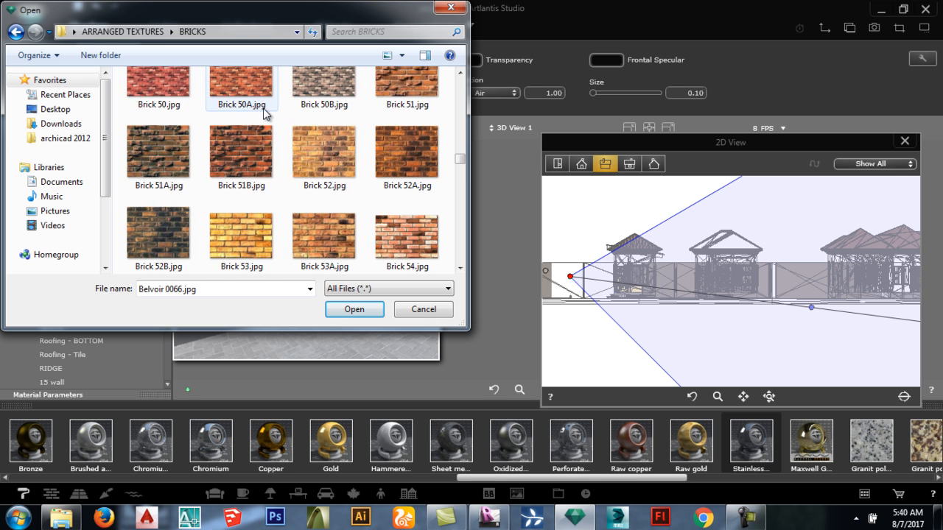
scroll(263, 112, "down", 10)
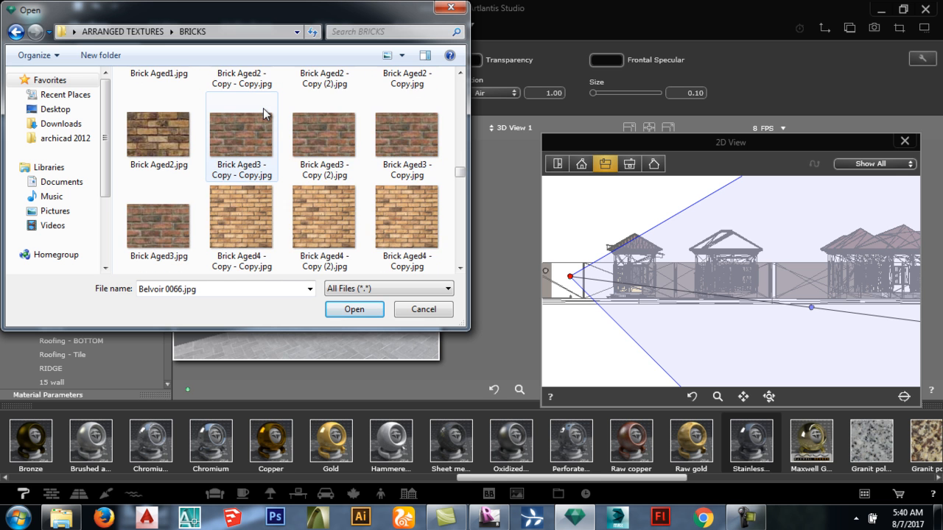
scroll(264, 109, "down", 10)
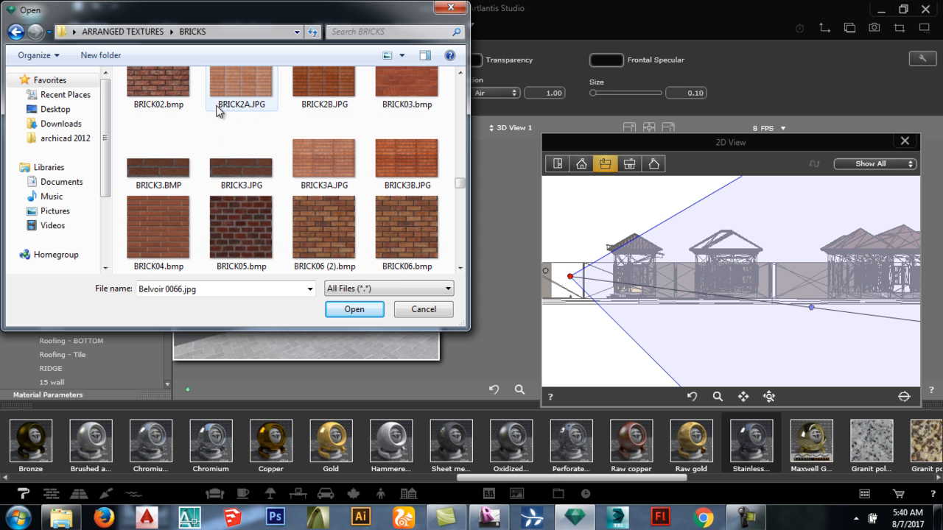
left_click(165, 223)
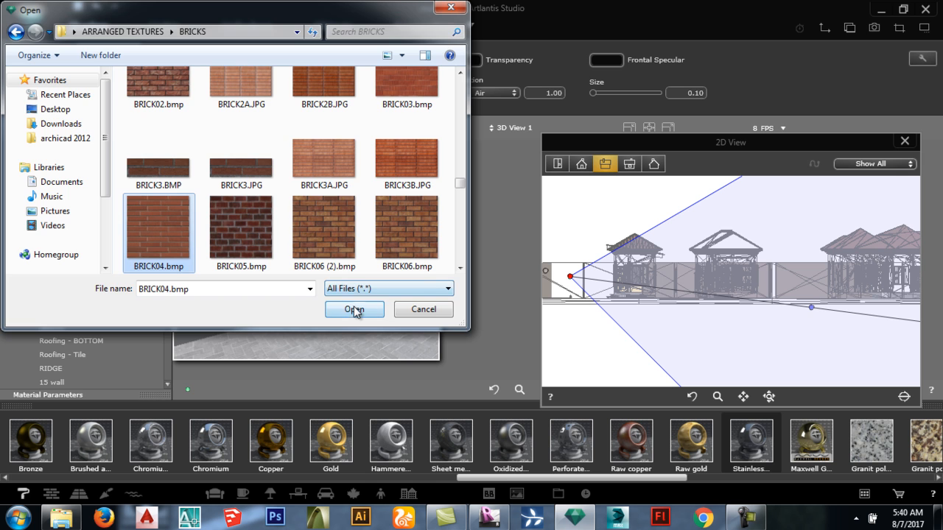
left_click(354, 310)
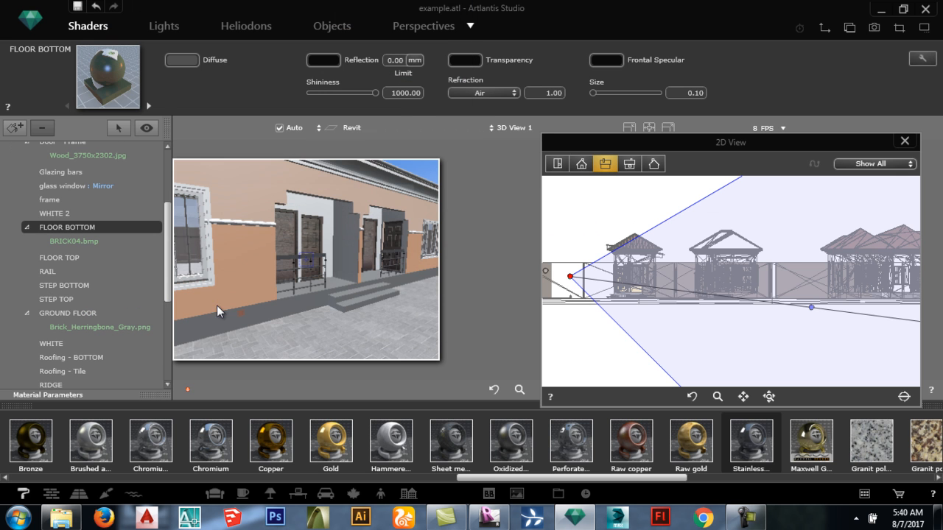
Step: Set the projection of the BRICK04.bmp texture on FLOOR BOTTOM to Orthogonal
left_click(109, 240)
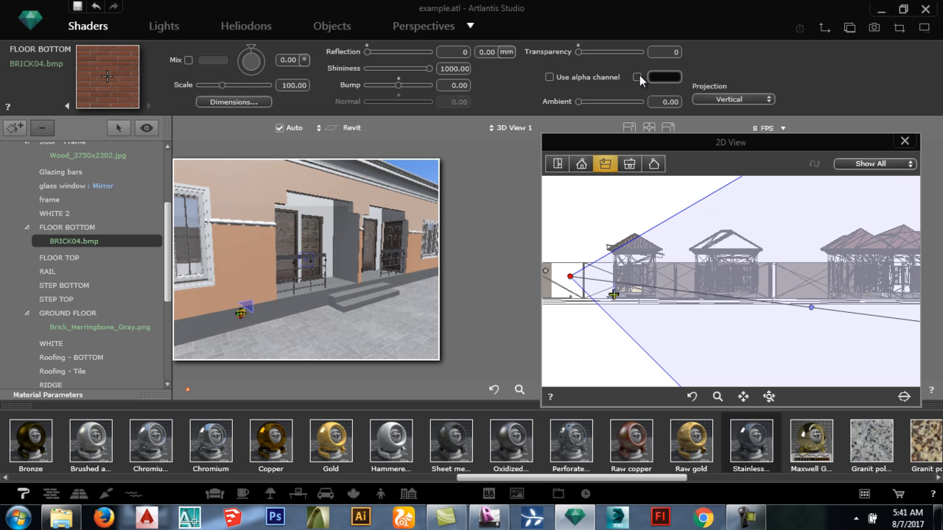
left_click(706, 98)
left_click(710, 66)
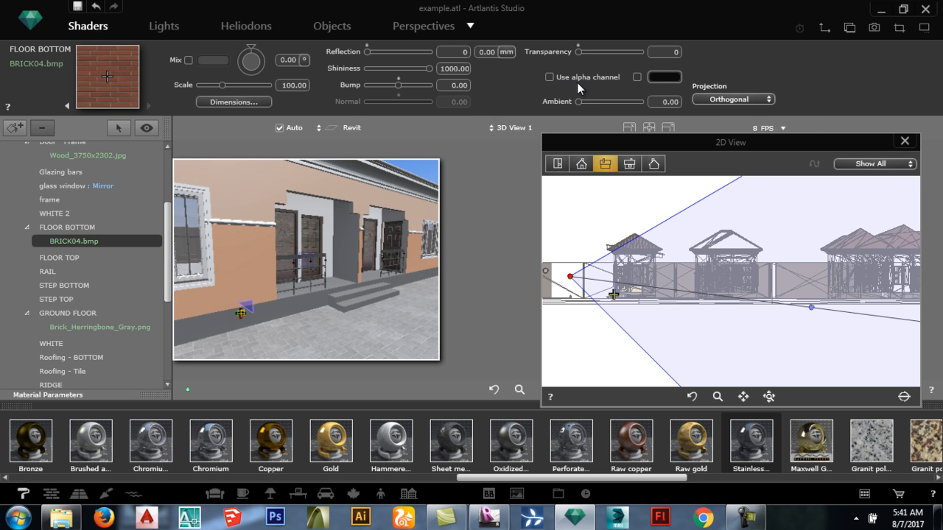
Step: Repeat the brick texture horizontally and vertically and enlarge its tile size to 1024 x 1024 mm
left_click(237, 103)
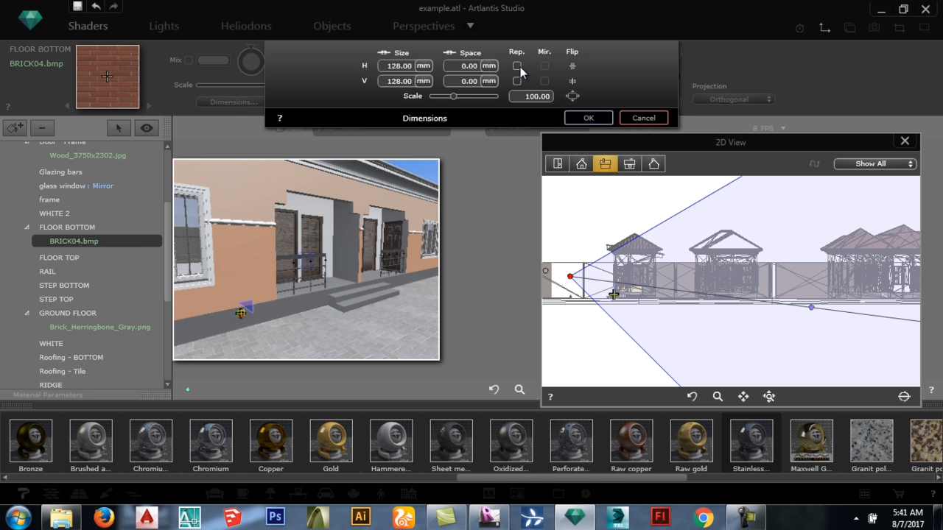
left_click(518, 66)
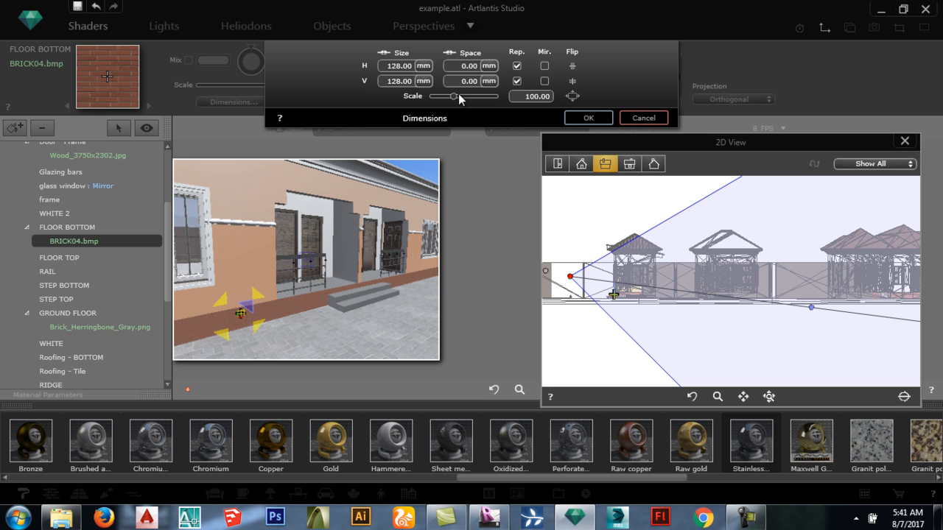
left_click_drag(470, 97, 509, 104)
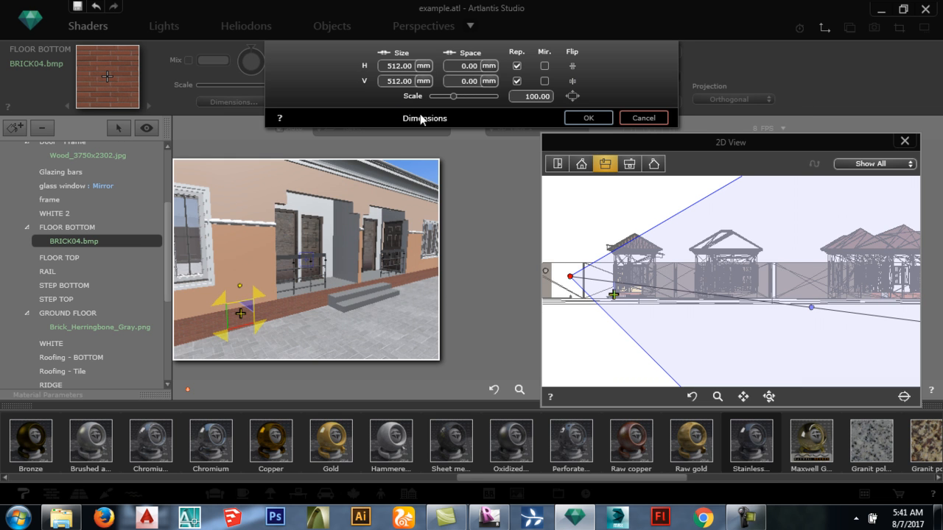
left_click_drag(454, 97, 509, 117)
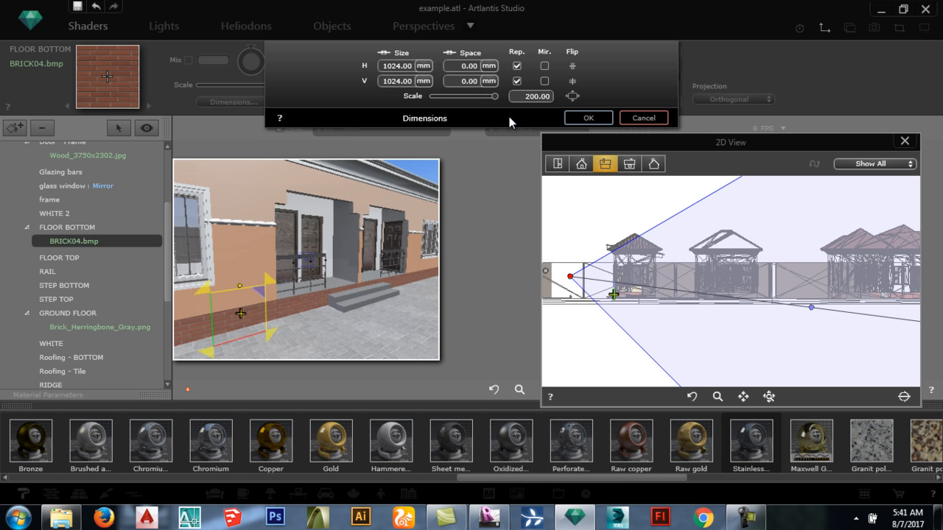
left_click(568, 116)
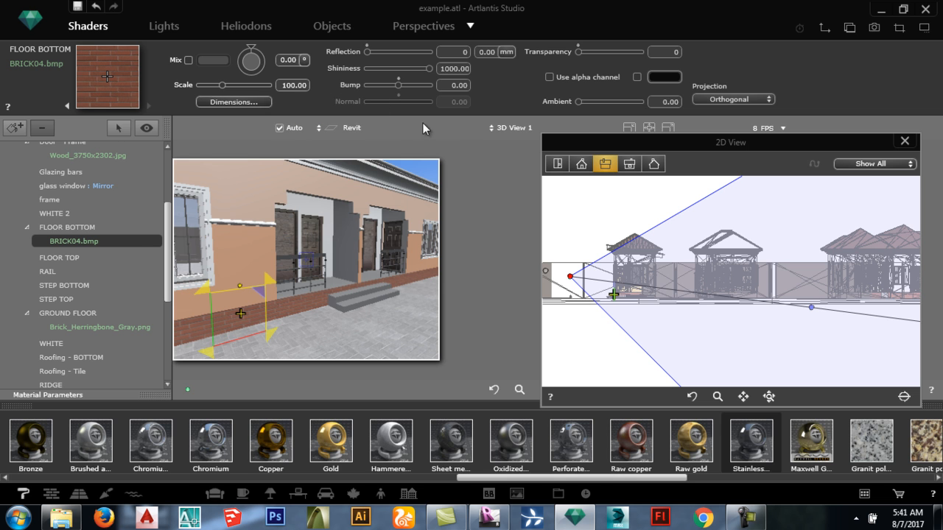
left_click(264, 101)
left_click_drag(453, 96, 453, 97)
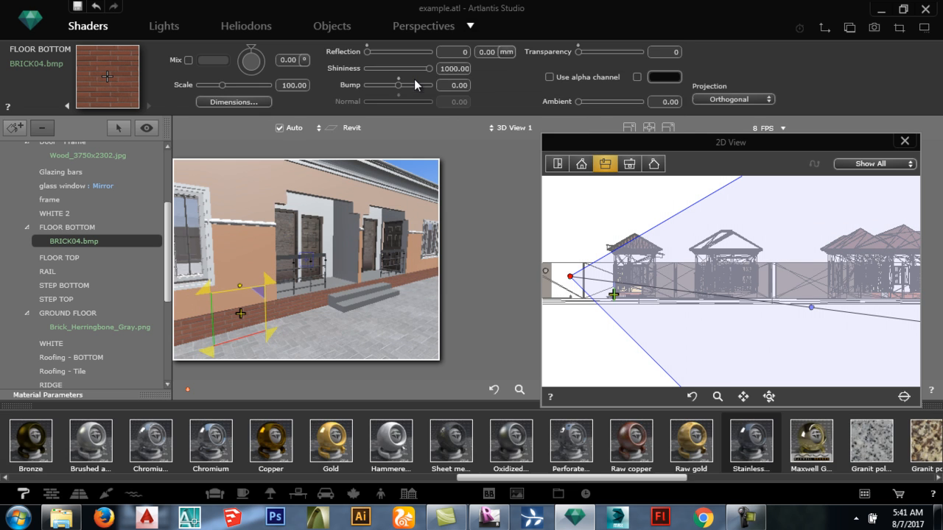
Step: Set the brick texture's bump to 1.60, shininess to 1.85 and reflection to 28
left_click(415, 84)
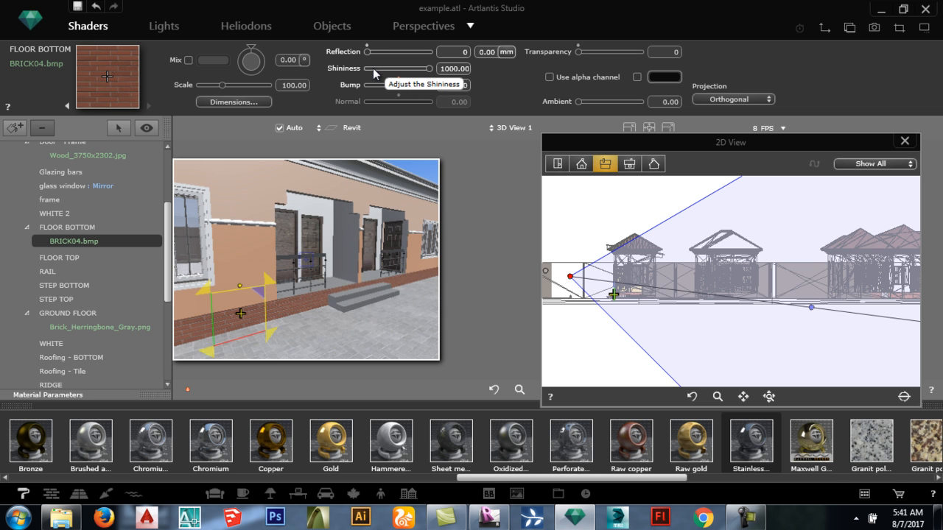
left_click(373, 69)
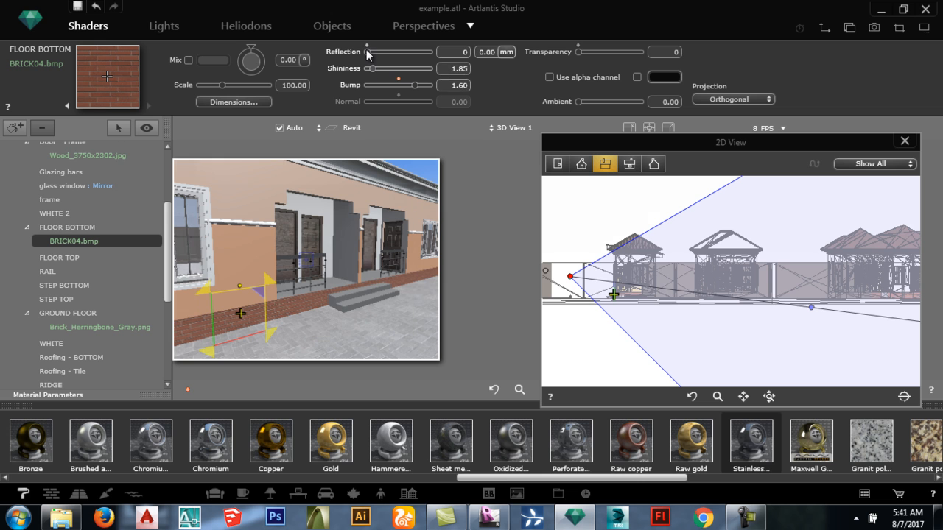
left_click(374, 52)
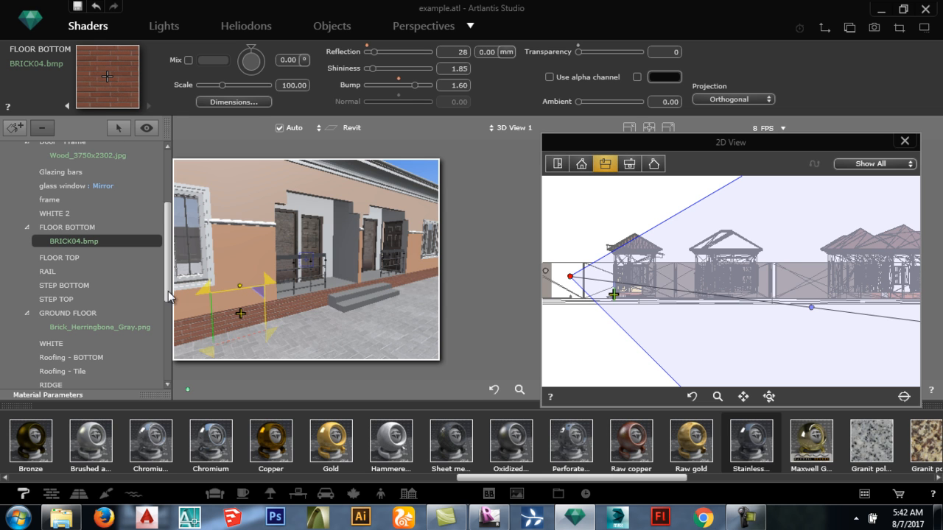
Step: Apply the Ground 002 shader to the STEP TOP treads of the entrance steps in front of the doors
left_click(299, 205)
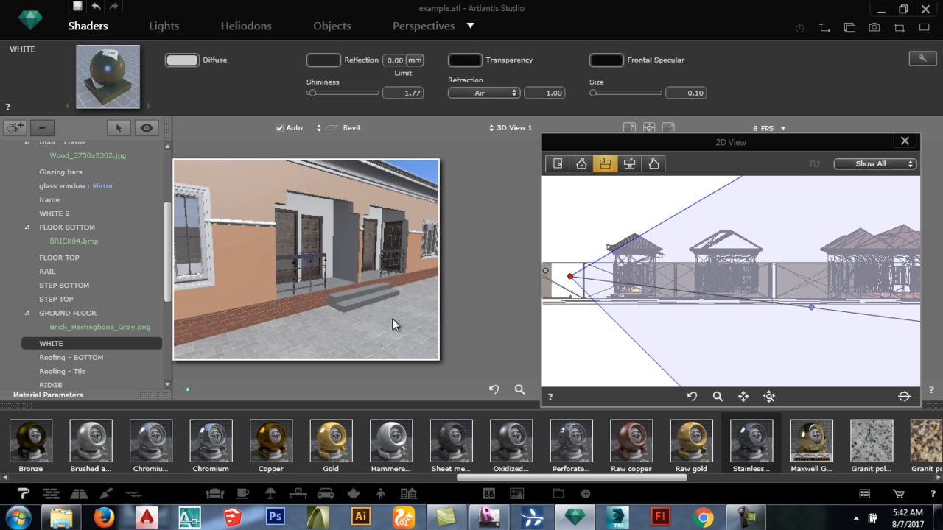
left_click_drag(381, 311, 357, 286)
left_click_drag(417, 315, 504, 406)
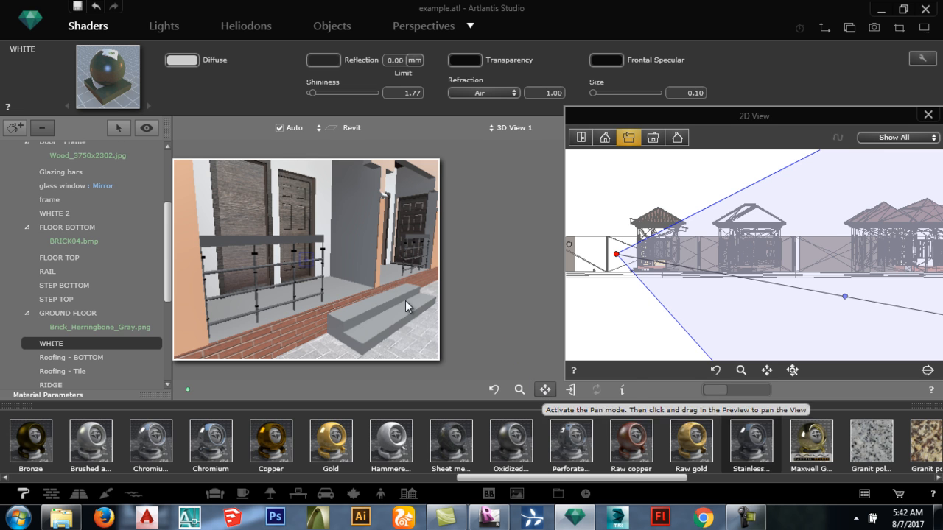
left_click(545, 391)
mouse_move(410, 325)
left_mouse_down()
mouse_move(341, 271)
mouse_move(311, 325)
mouse_move(314, 312)
left_mouse_up()
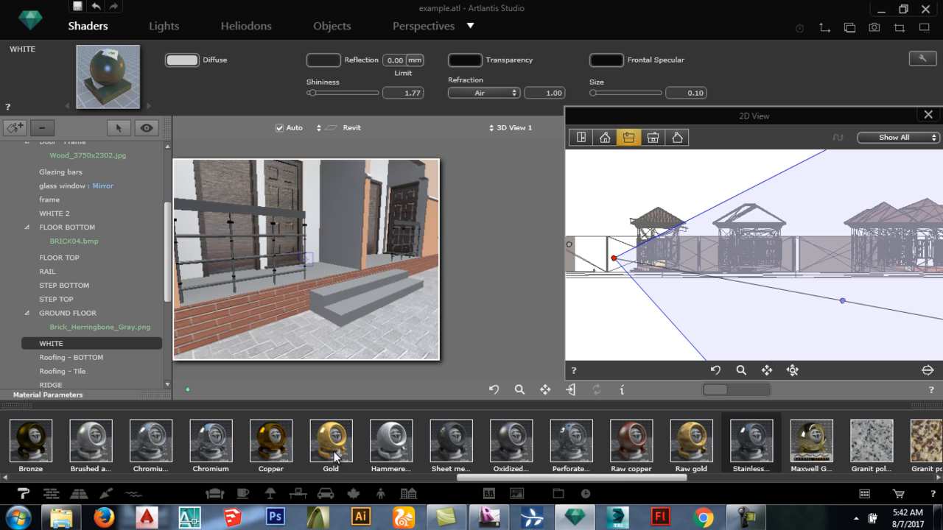
left_click(51, 494)
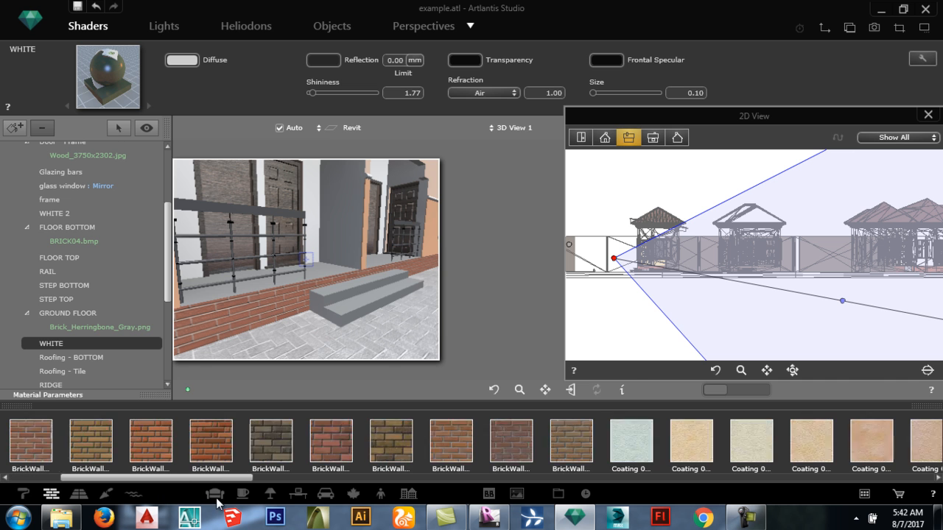
scroll(471, 442, "right", 10)
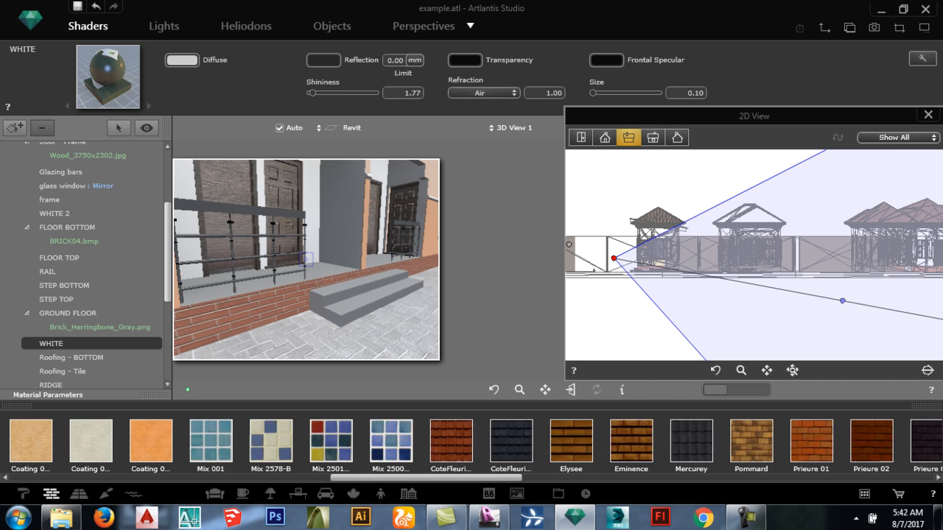
scroll(472, 442, "right", 10)
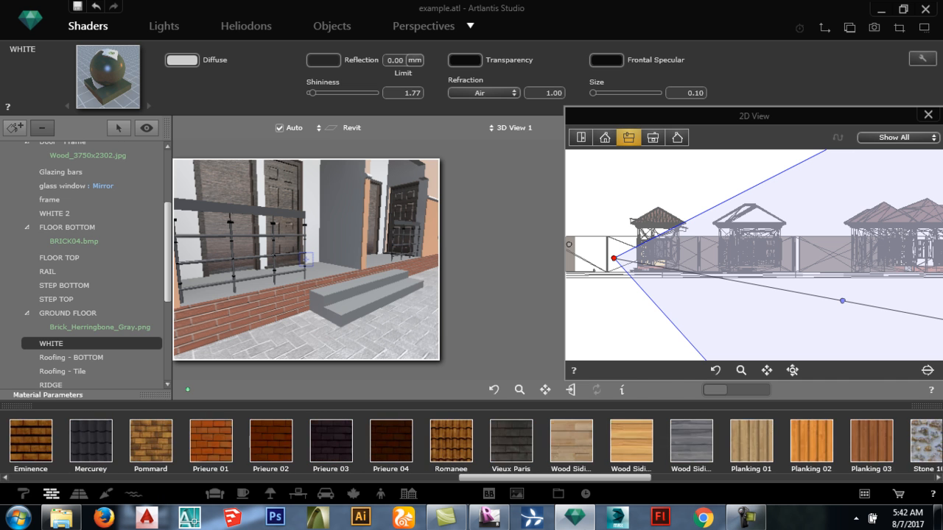
scroll(472, 442, "right", 1)
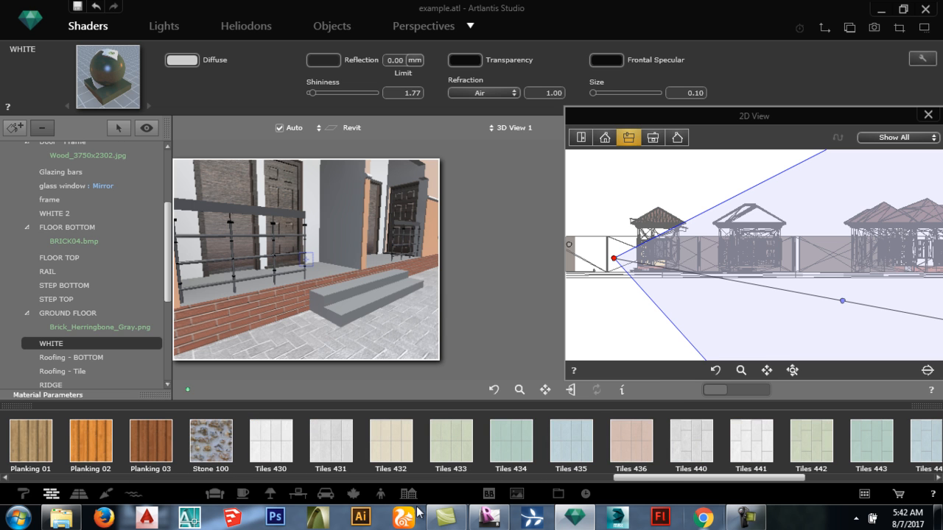
left_click(132, 494)
left_click_drag(251, 443, 337, 312)
Step: Set the Ground 002 shader on STEP TOP to a size of 397.50 and a bump of -1.20
left_click(241, 84)
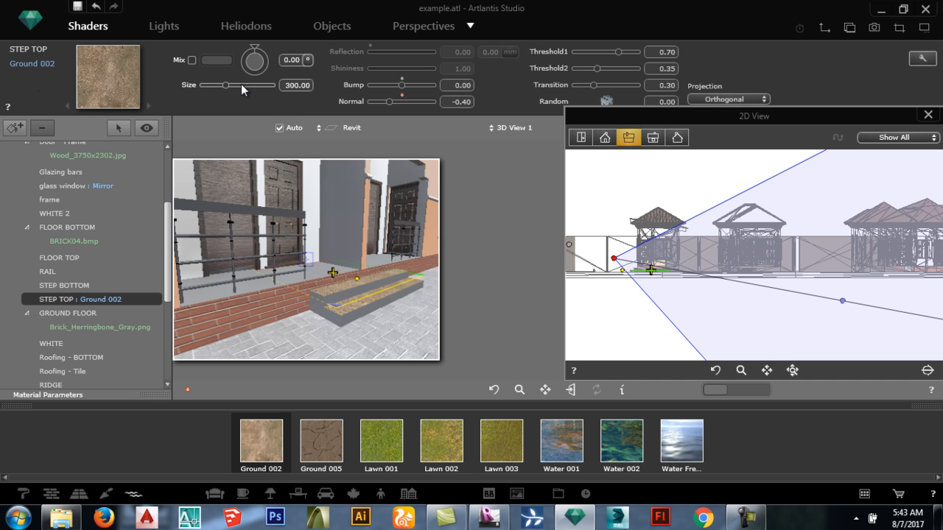
left_click(415, 86)
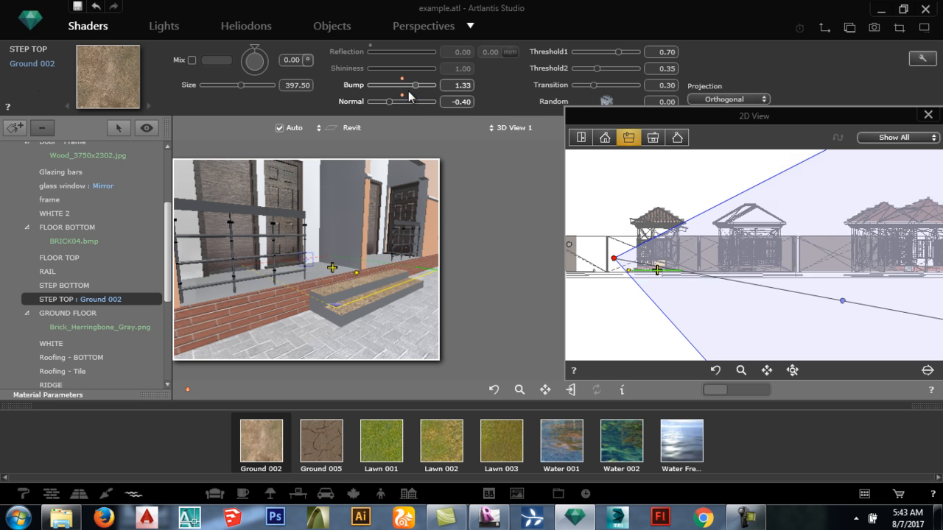
left_click(389, 86)
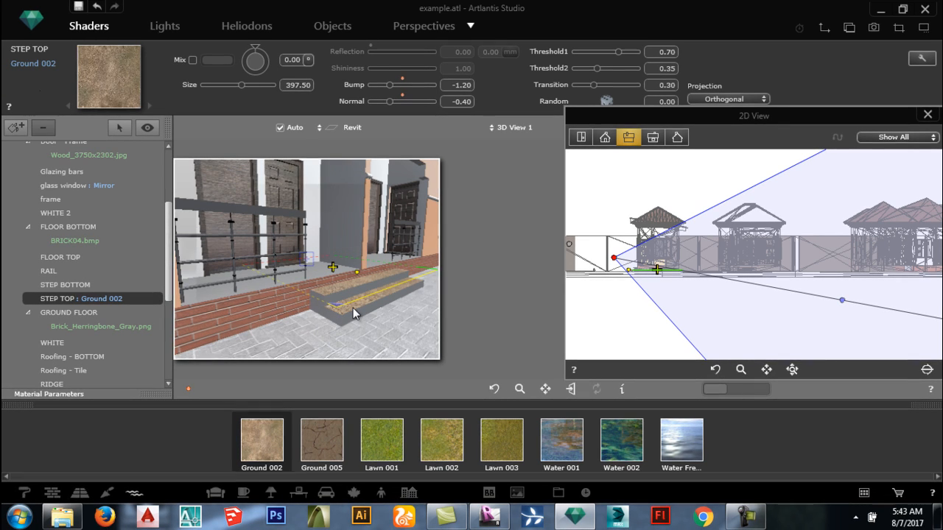
mouse_move(352, 303)
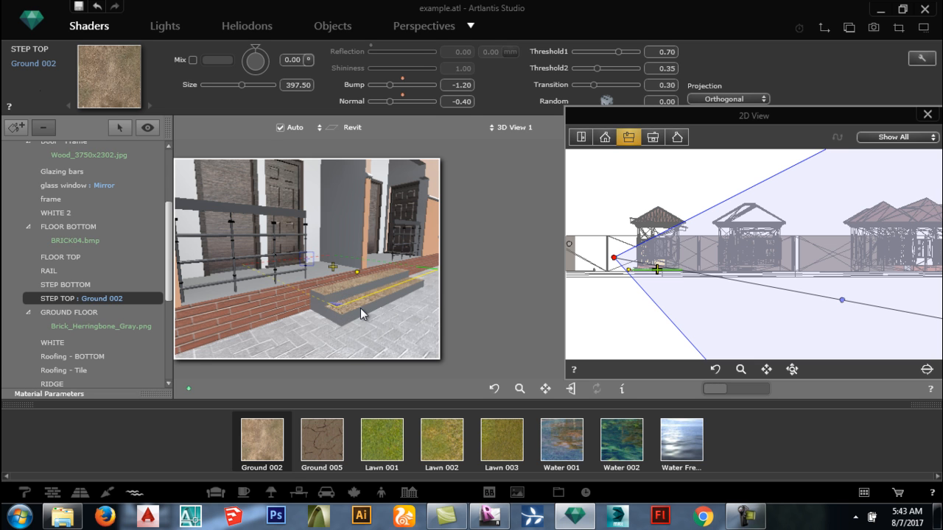
Step: Apply the Ground 002 shader to the STEP BOTTOM material on the entrance steps
left_click(360, 303)
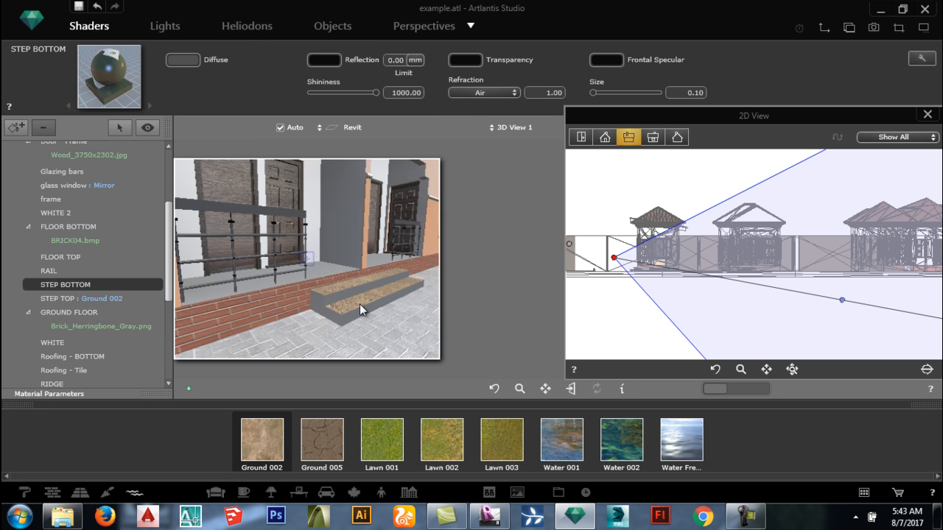
left_click(359, 303)
left_click_drag(360, 304, 360, 313)
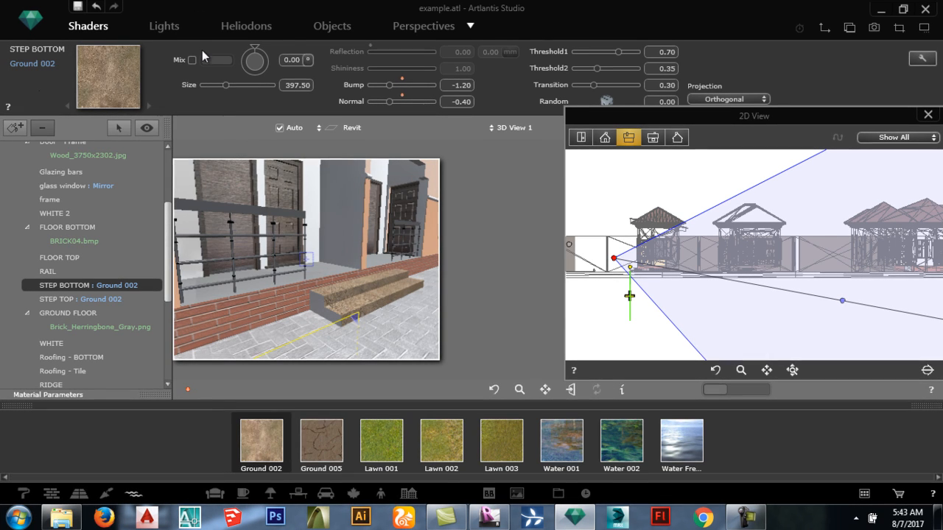
Step: Enable colour mixing on the STEP BOTTOM shader and choose a darker grey as its mix colour
left_click(192, 60)
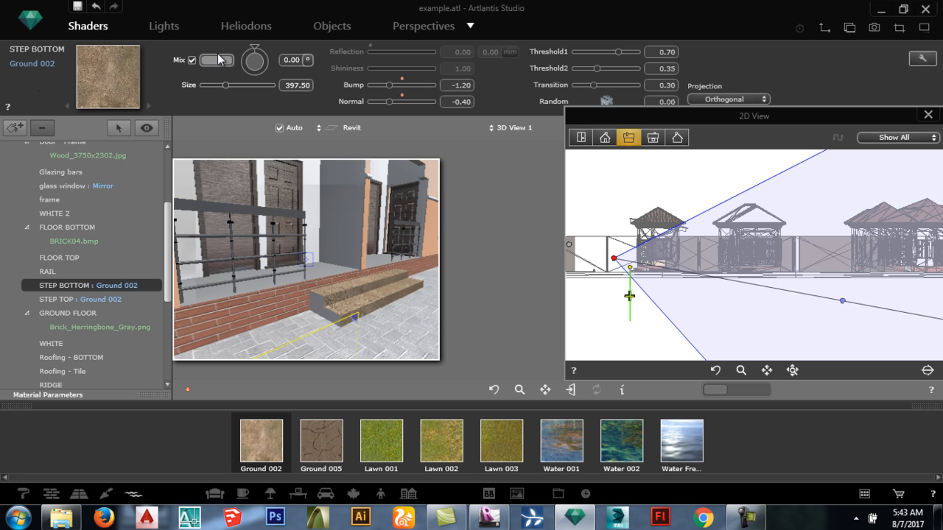
left_click(216, 65)
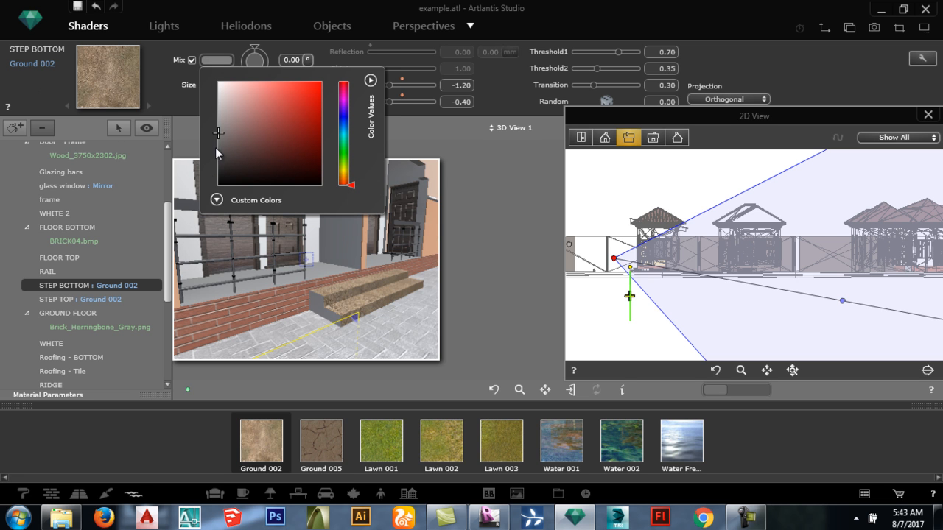
left_click(220, 146)
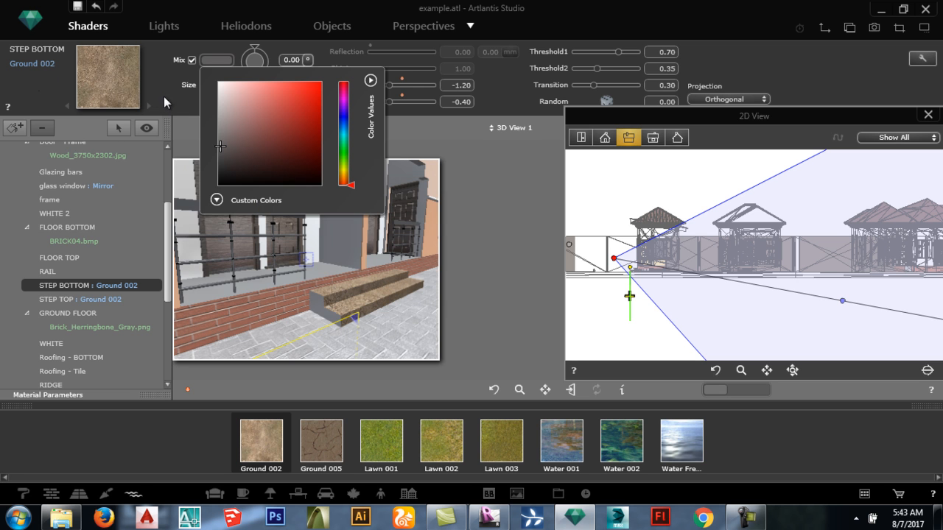
left_click(551, 330)
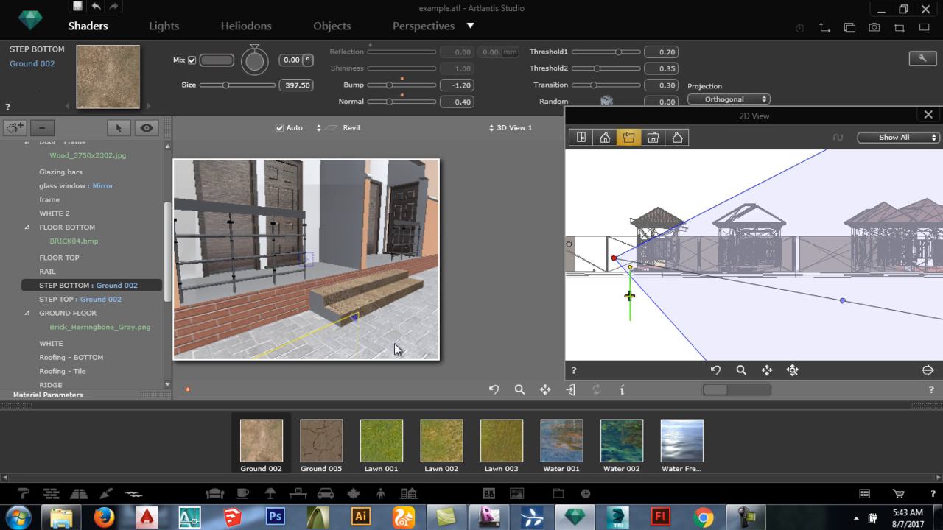
Step: Set the bump of the GROUND FLOOR herringbone brick texture to 1.07
left_click(394, 339)
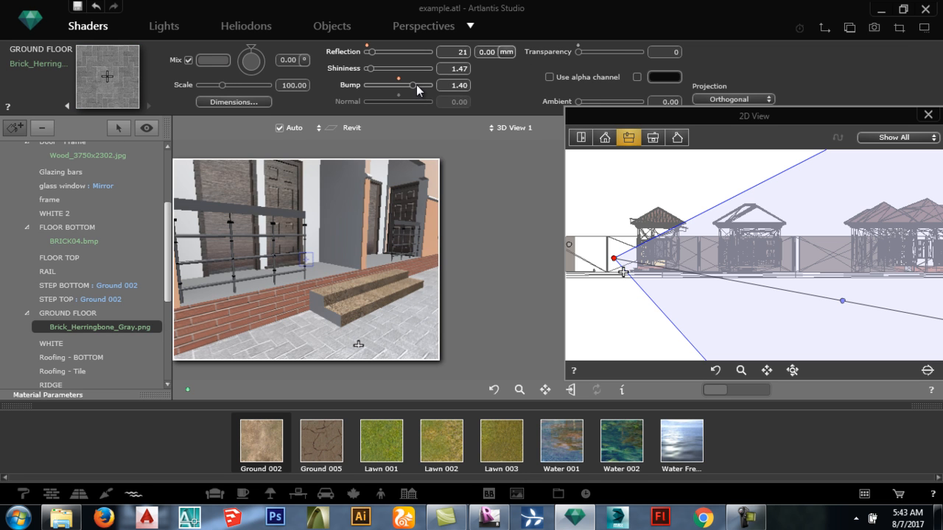
left_click_drag(416, 85, 411, 84)
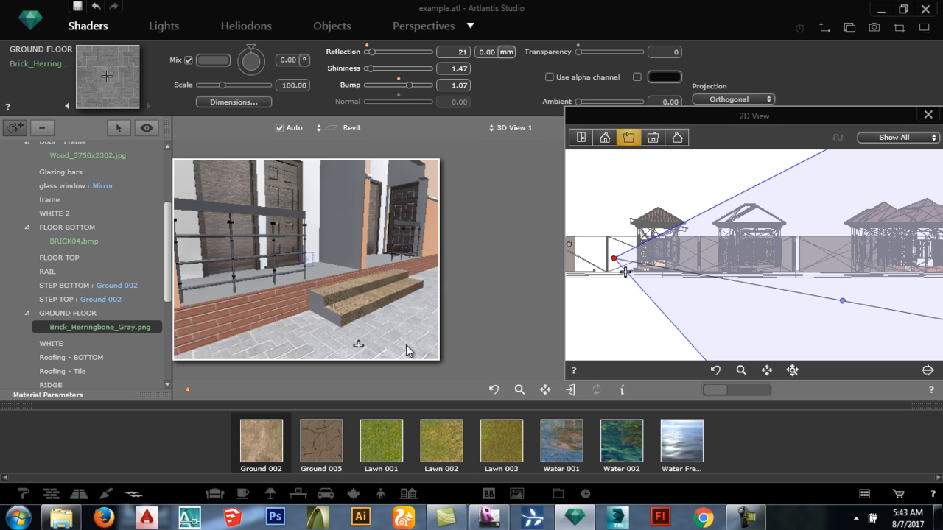
Step: Change the Roofing - Tile material's diffuse colour to a very dark, nearly black blue
scroll(408, 346, "down", 2)
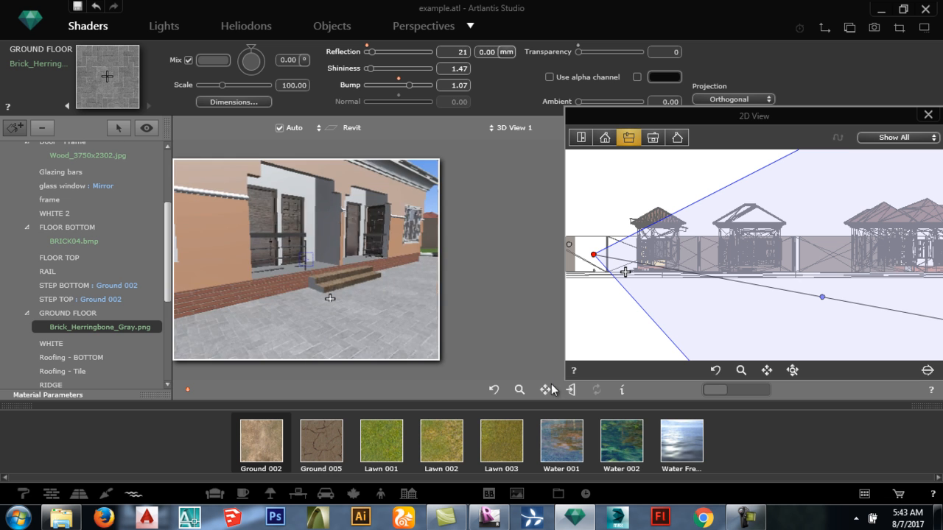
mouse_move(543, 389)
left_mouse_down()
mouse_move(364, 259)
mouse_move(385, 330)
mouse_move(241, 285)
mouse_move(239, 267)
left_mouse_up()
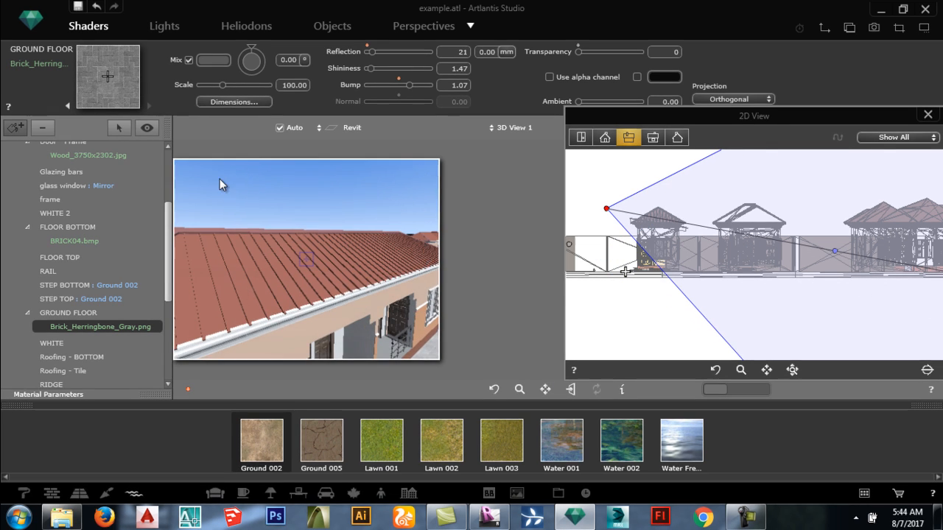
left_click(183, 59)
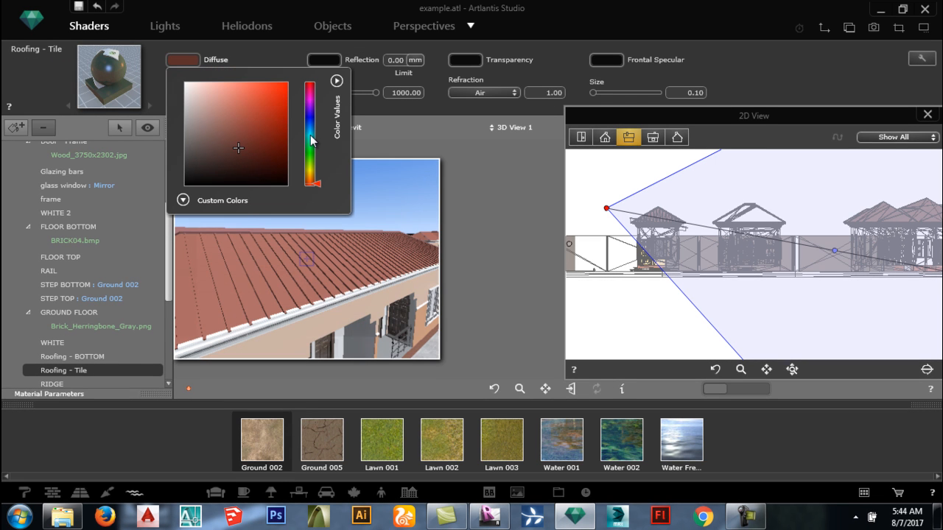
left_click_drag(311, 137, 308, 128)
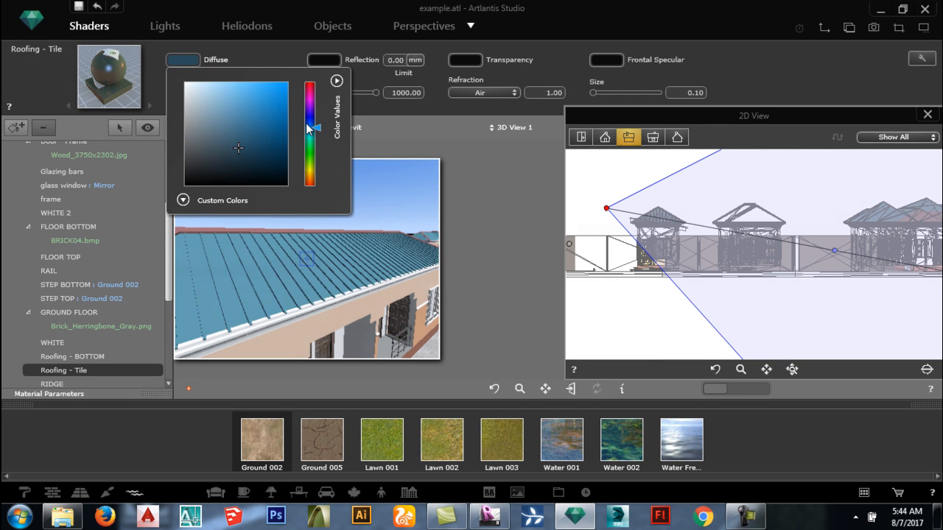
left_click(229, 173)
left_click(229, 176)
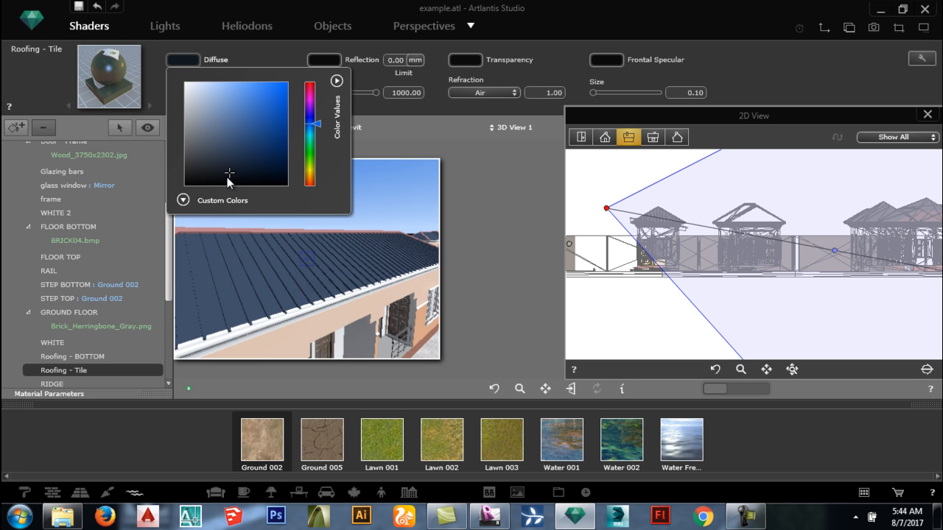
left_click(226, 177)
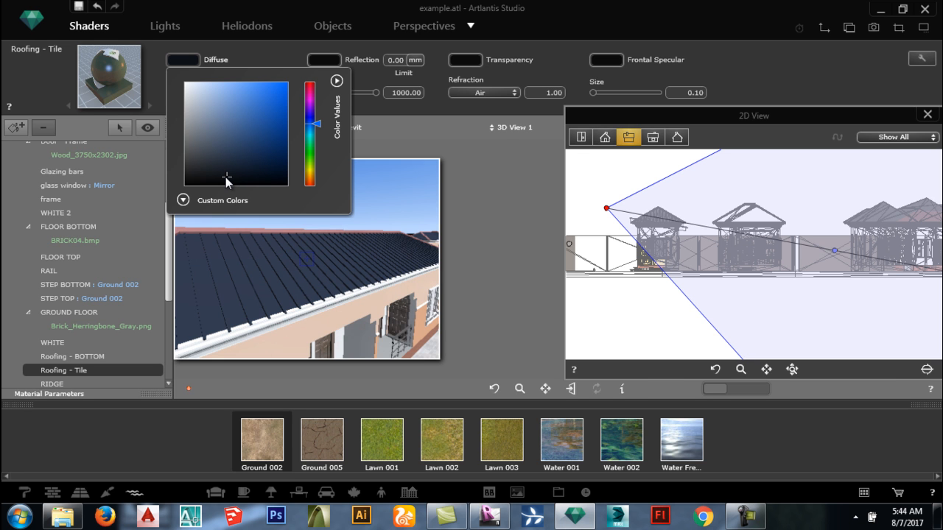
left_click(257, 220)
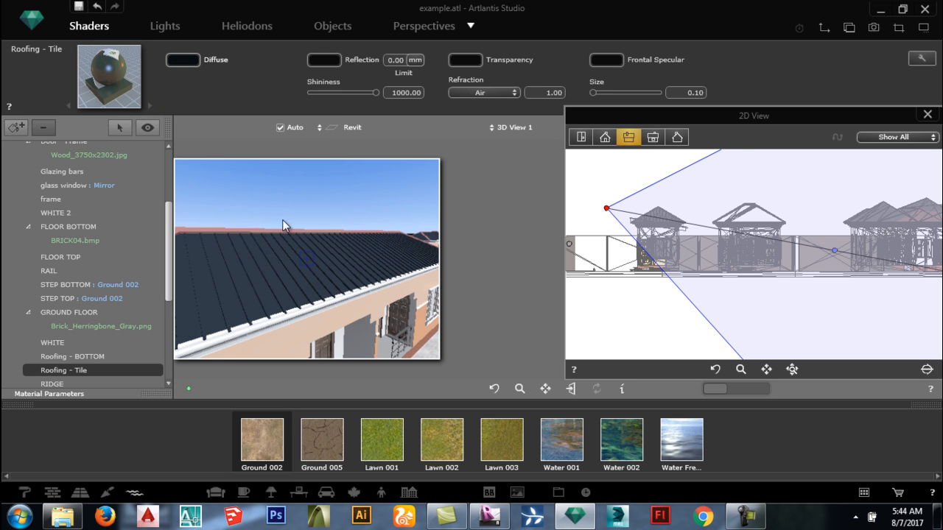
Step: Give the Roofing - Tile material a dark grey reflection and set its shininess to 5.43
scroll(307, 248, "up", 3)
left_click(316, 92)
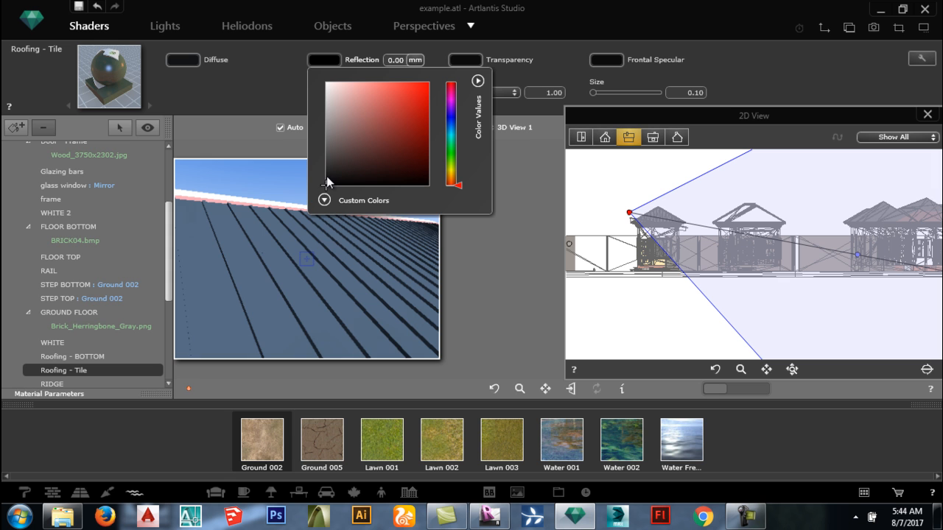
left_click(355, 228)
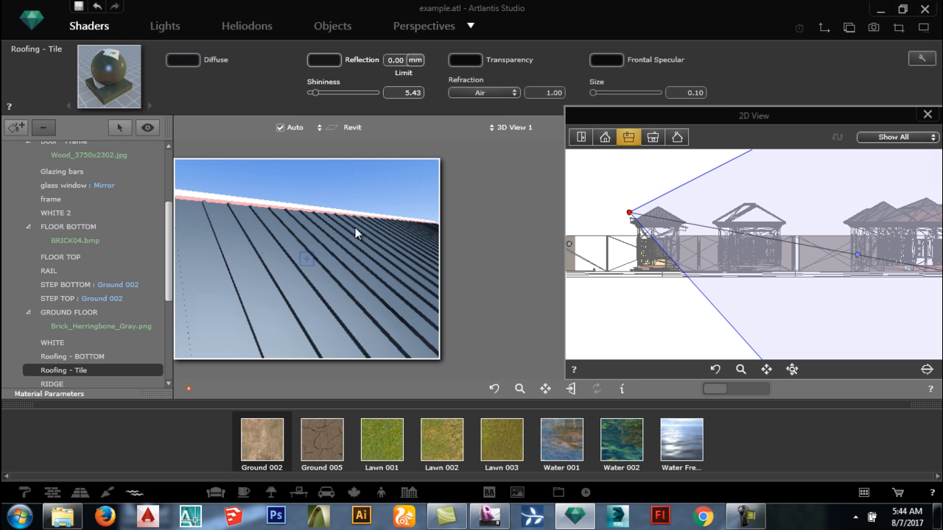
Step: Copy the roof tile's material onto the RIDGE material along the roof's top edge
left_click_drag(260, 273, 245, 198)
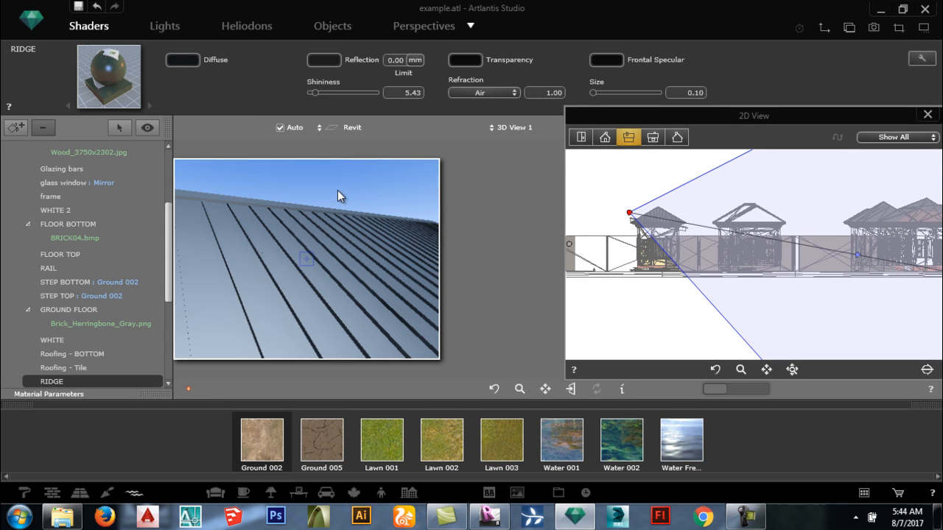
scroll(337, 190, "down", 3)
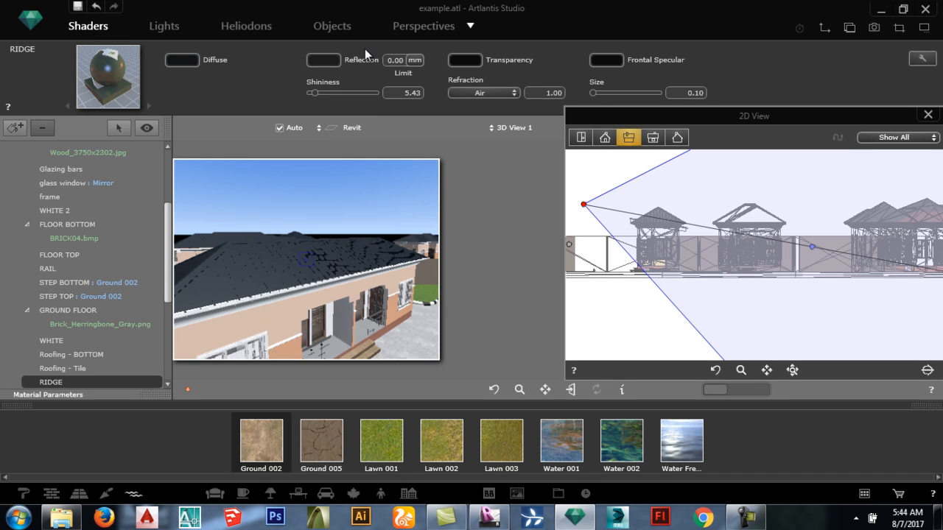
Step: In the 3D View 1_2 perspective, set the glass window shader's transparency colour to black
left_click(426, 27)
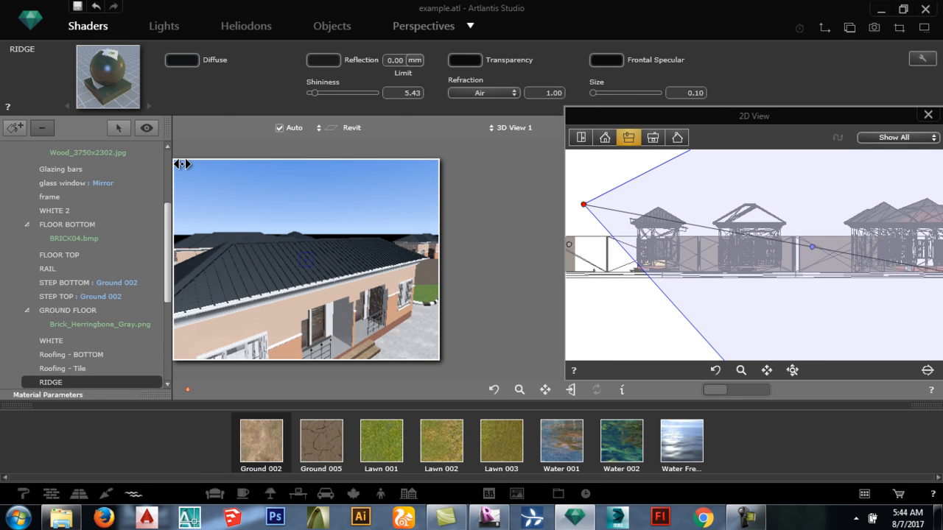
left_click(114, 341)
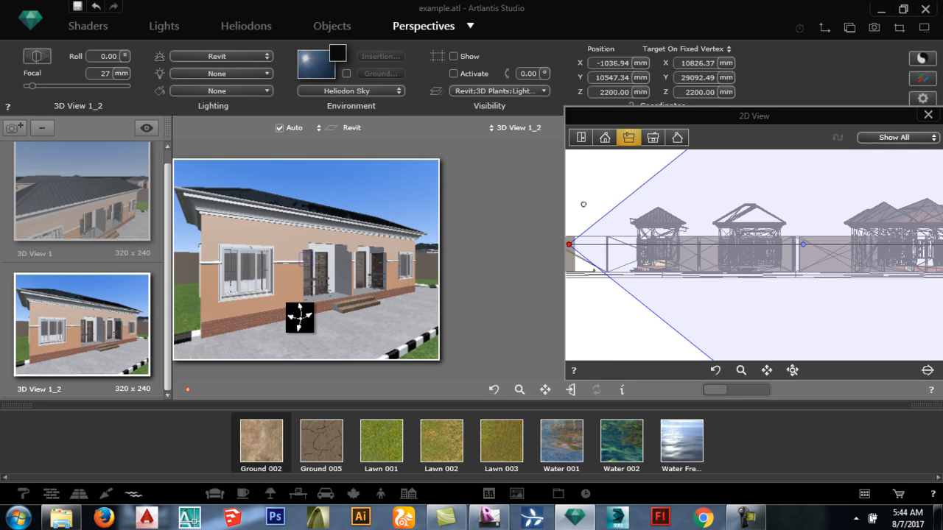
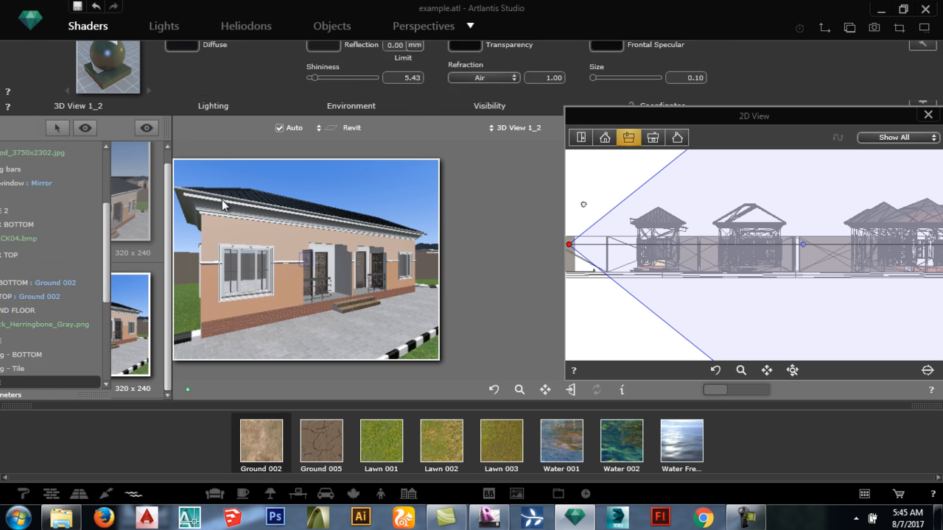
left_click(250, 281)
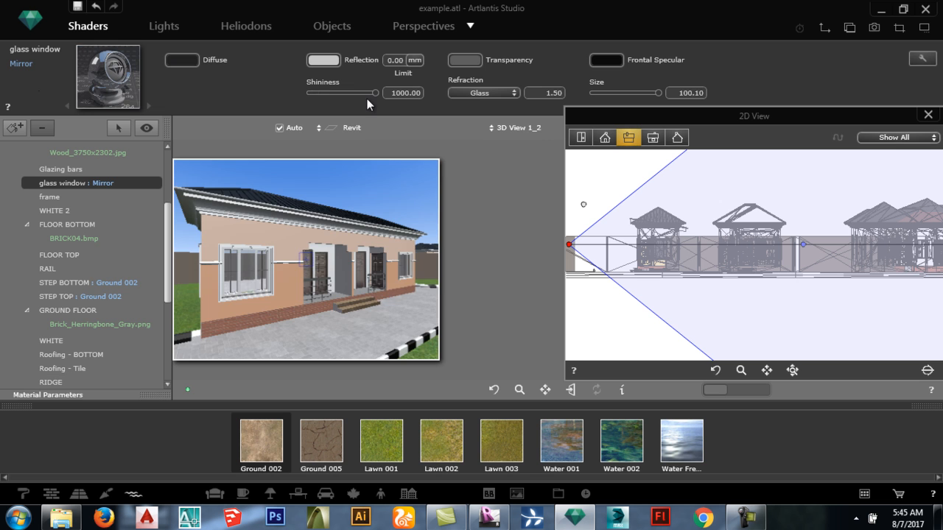
left_click(452, 61)
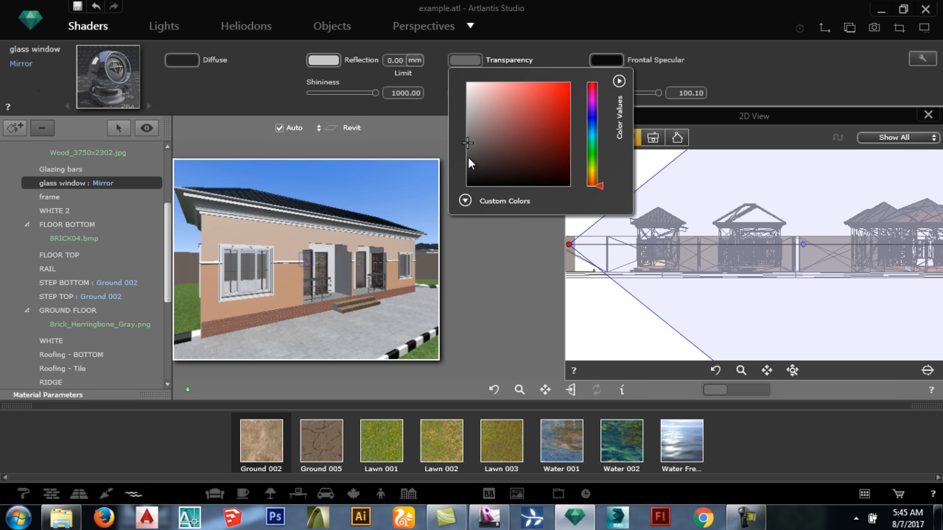
left_click(469, 158)
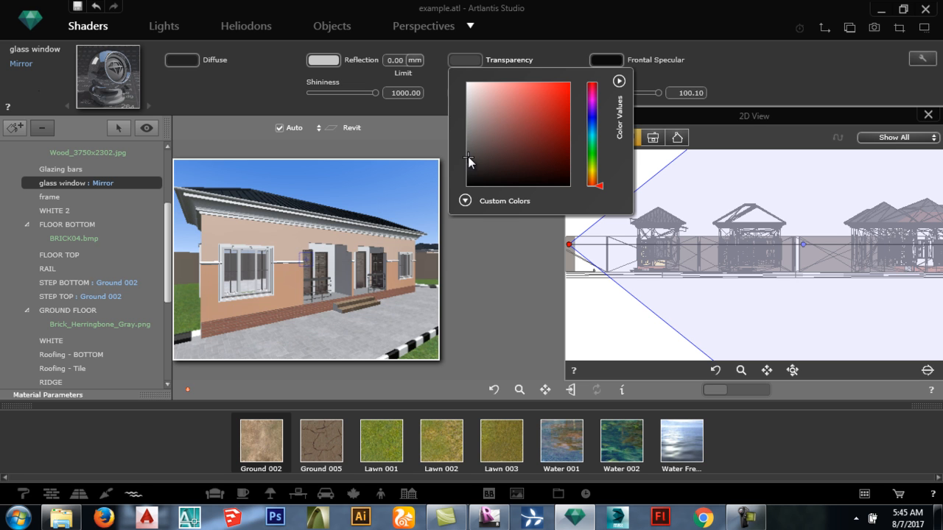
left_click_drag(469, 168, 465, 196)
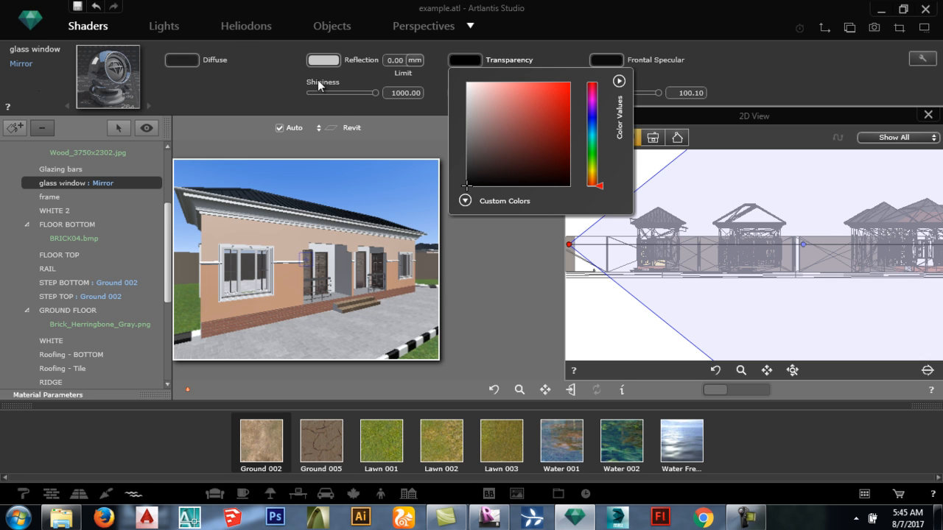
Step: Set the glass window shader's diffuse colour to black
left_click(189, 60)
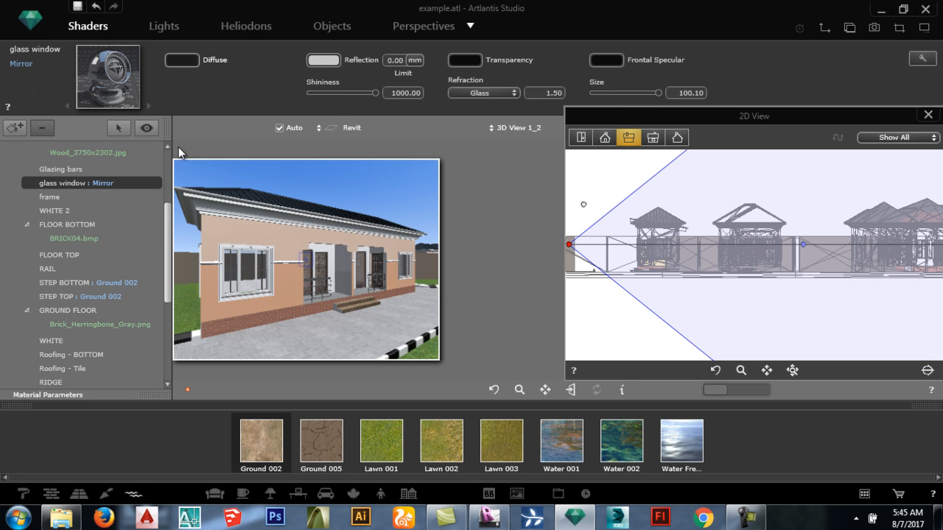
left_click_drag(184, 176, 183, 182)
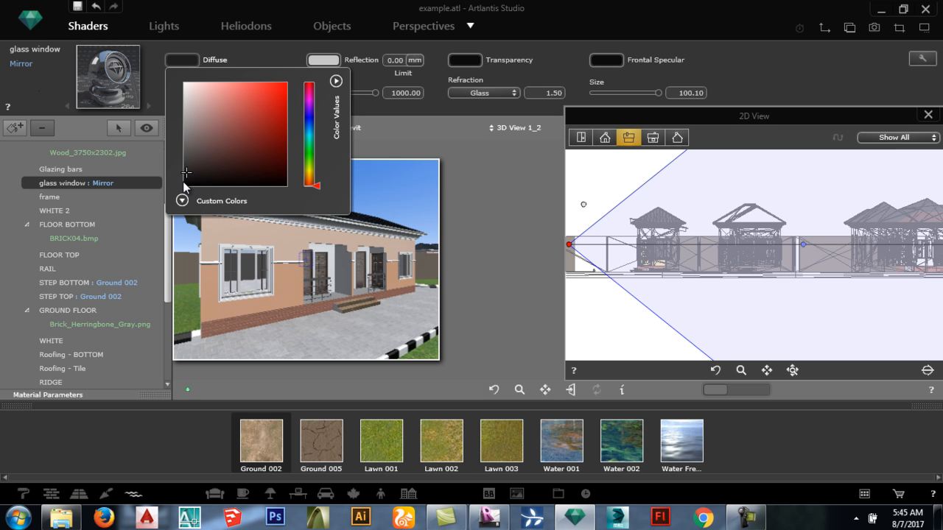
left_click(282, 55)
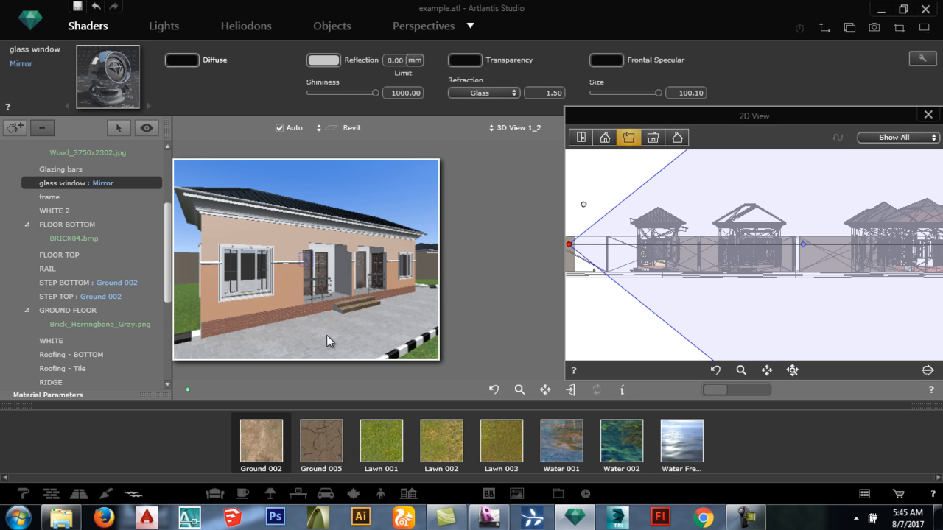
Step: Insert a Grass_02 plant on the lawn and position it beside the striped kerb at about X 2414, Y 11843 mm
left_click(355, 495)
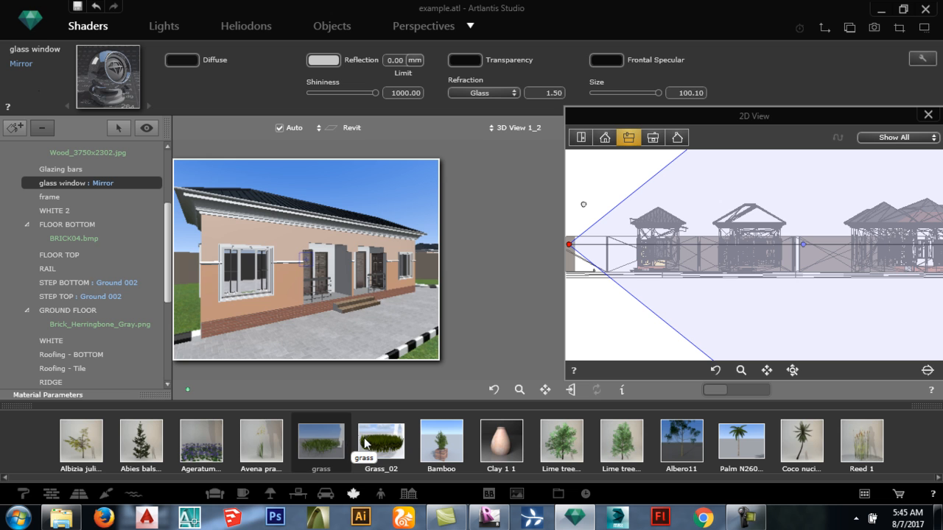
left_click_drag(367, 427, 689, 272)
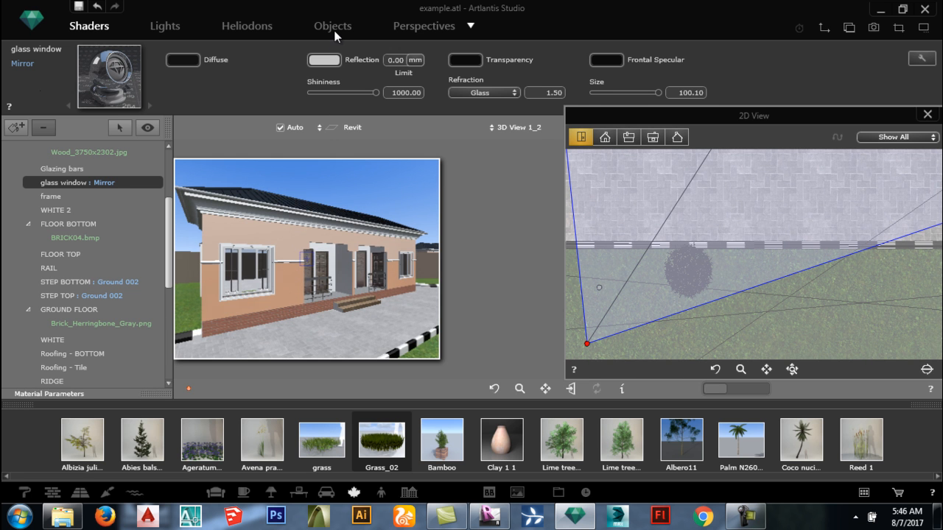
left_click(686, 284)
left_click_drag(697, 281, 791, 270)
left_click(765, 274)
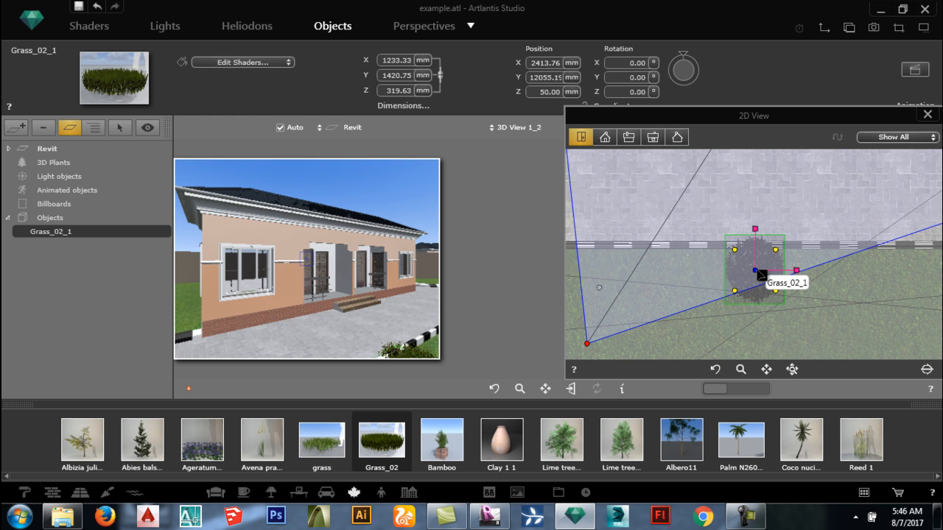
left_click_drag(759, 275, 761, 290)
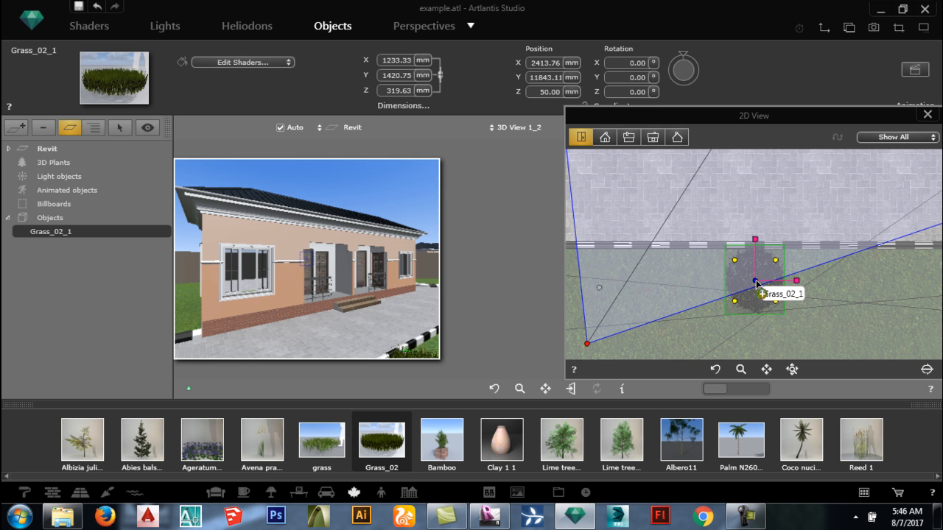
Step: Duplicate the Grass_02 plant and place the copy next to it along the kerb at about X 3616, Y 11772 mm
left_click_drag(772, 291, 812, 280, "alt")
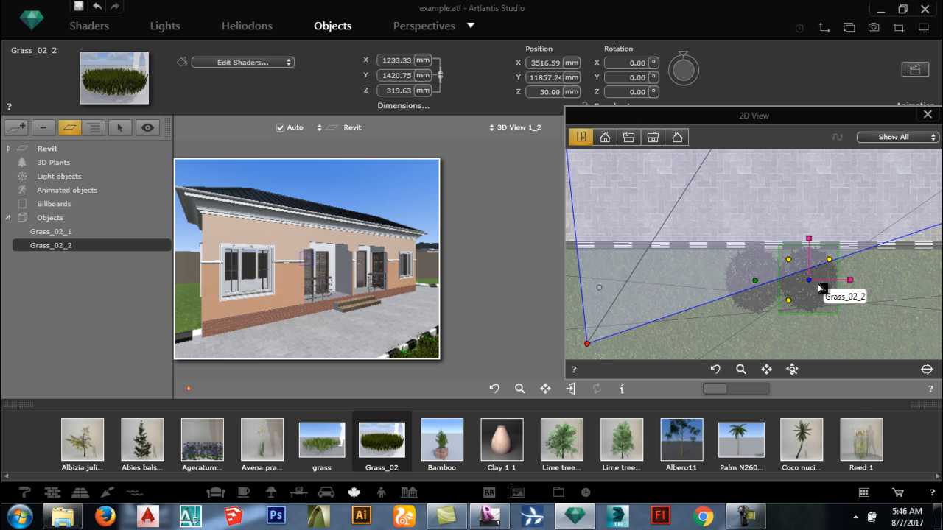
mouse_move(814, 287)
left_mouse_down()
mouse_move(815, 313)
mouse_move(823, 287)
left_mouse_up()
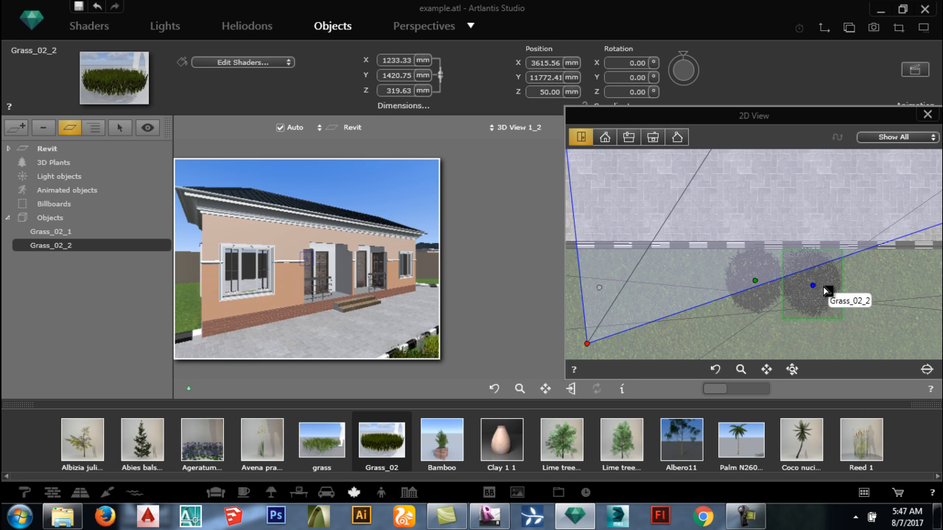
Step: Enlarge the second Grass_02 plant to about 1472 × 1696 × 381 mm and move it to about X 3658, Y 11850 mm
left_click_drag(837, 286, 827, 321)
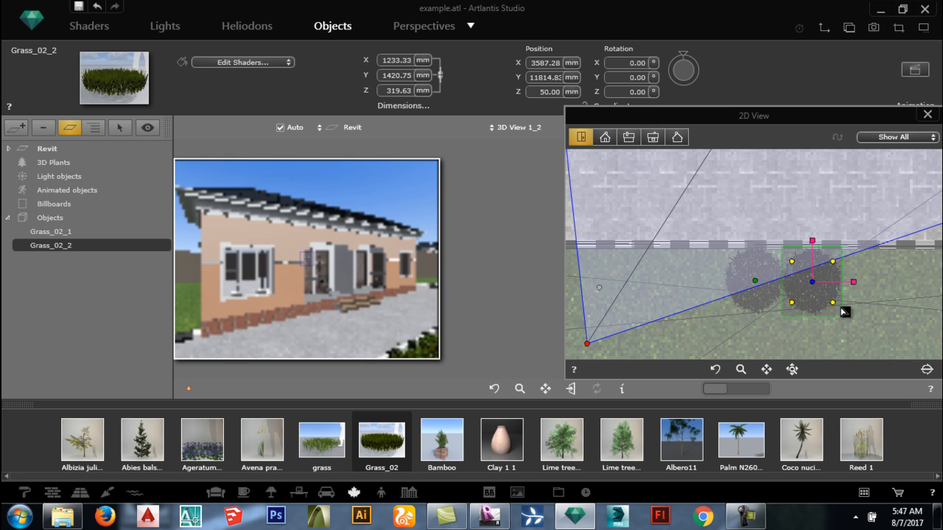
scroll(808, 278, "up", 2)
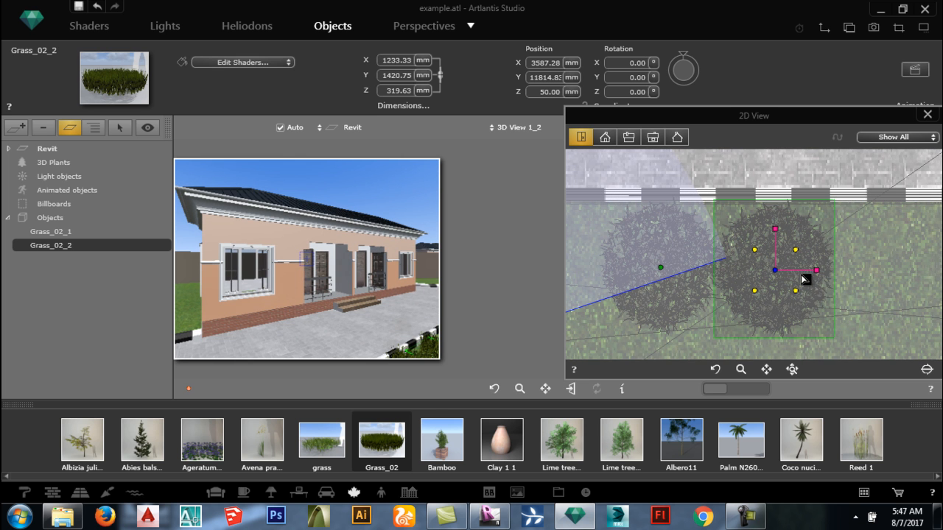
mouse_move(777, 269)
left_mouse_down()
mouse_move(835, 269)
mouse_move(781, 269)
mouse_move(789, 273)
left_mouse_up()
left_click(788, 273)
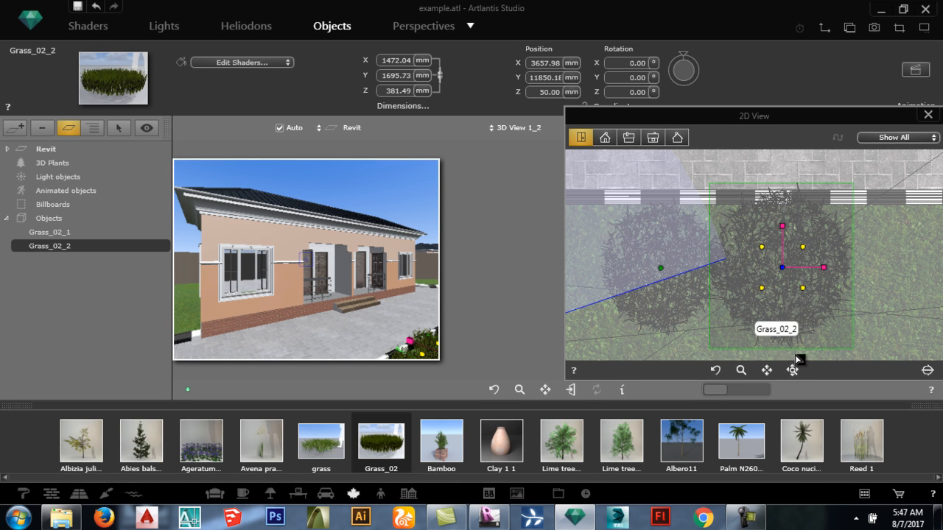
Step: Insert a "grass" plant on the lawn beside the house's end wall and place it at about X -2754, Y 18128 mm
scroll(796, 357, "down", 3)
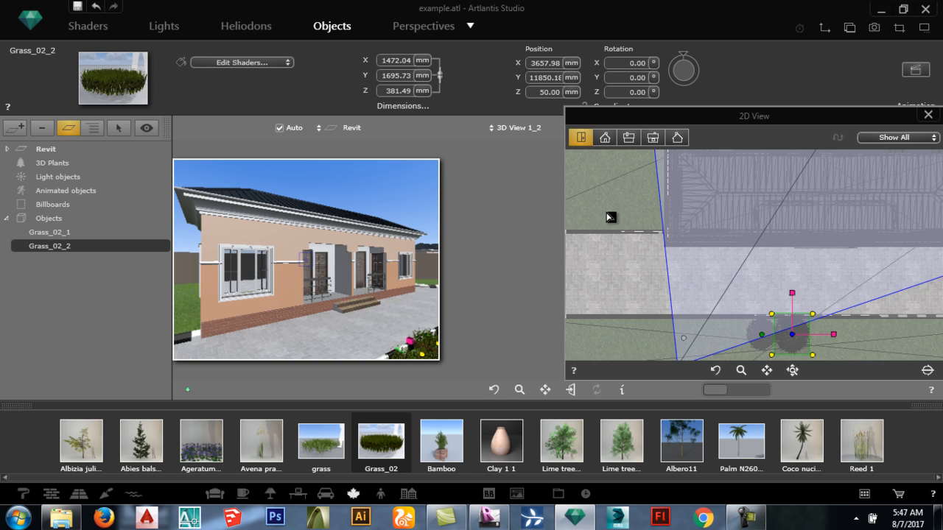
scroll(637, 235, "up", 3)
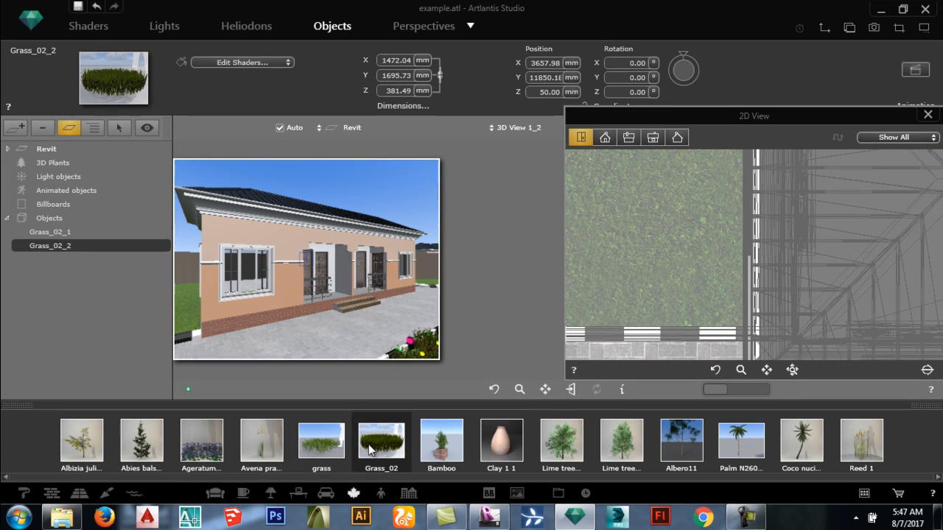
left_click_drag(331, 447, 663, 268)
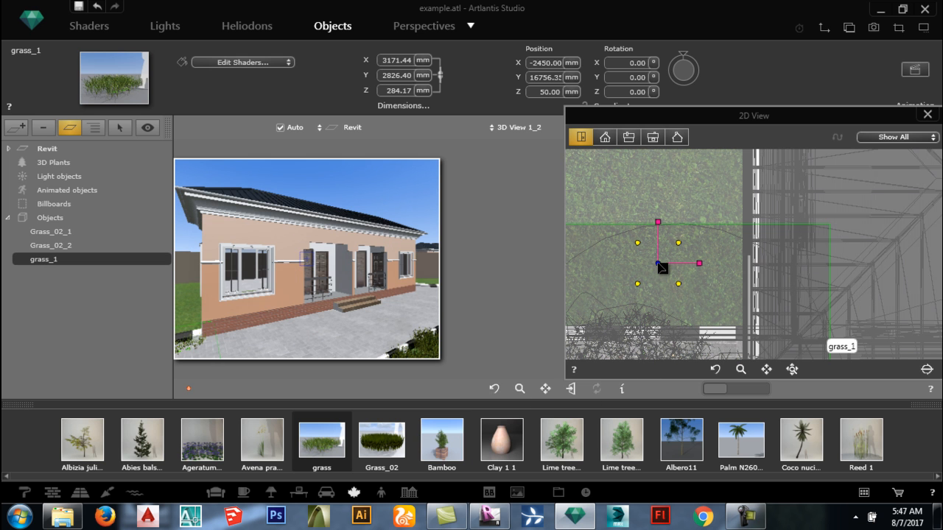
left_click_drag(662, 178, 630, 136)
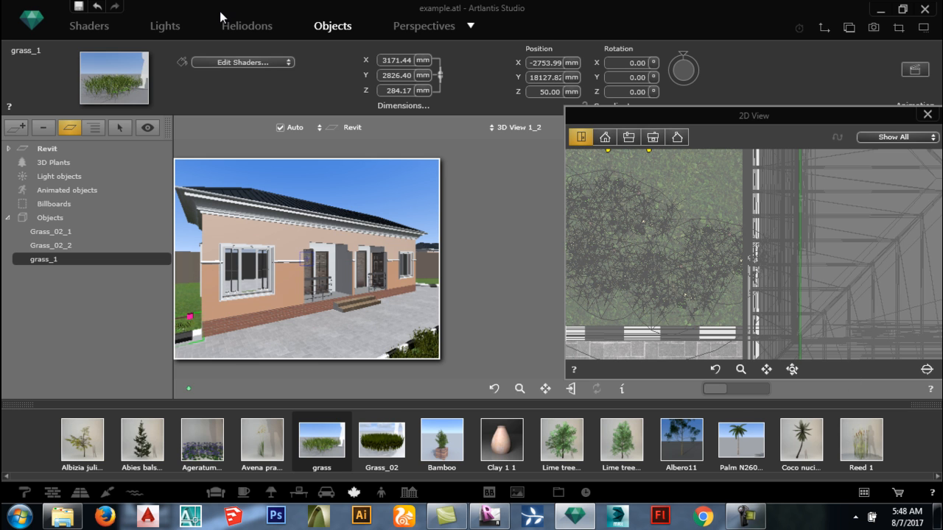
left_click(87, 26)
left_click(341, 26)
left_click(739, 515)
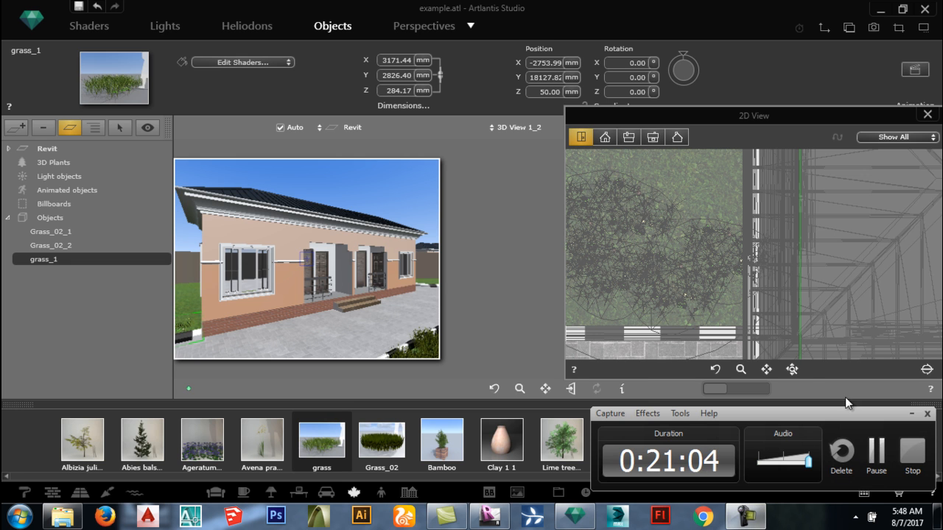
left_click(876, 451)
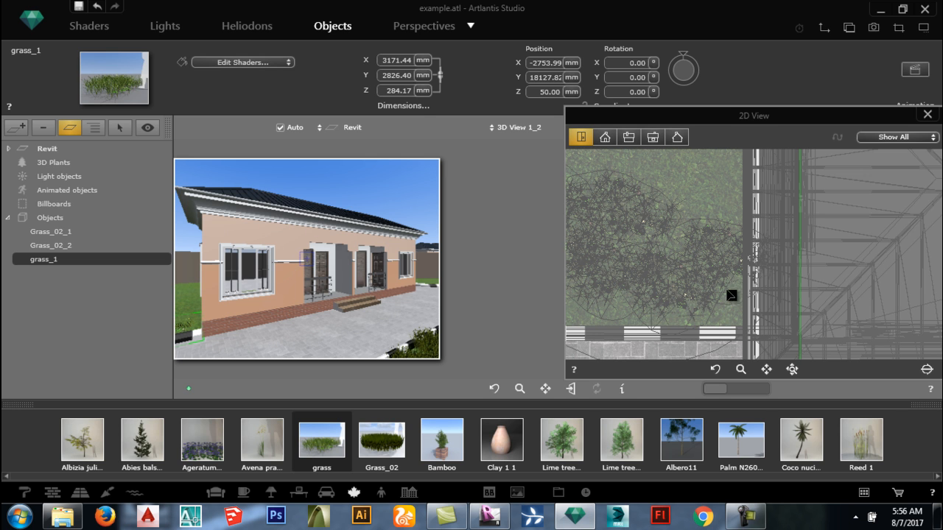
Step: Enlarge the grass_1 plant to about 4934 × 4397 × 442 mm and move it to about X -3433, Y 19245 mm
scroll(678, 217, "down", 3)
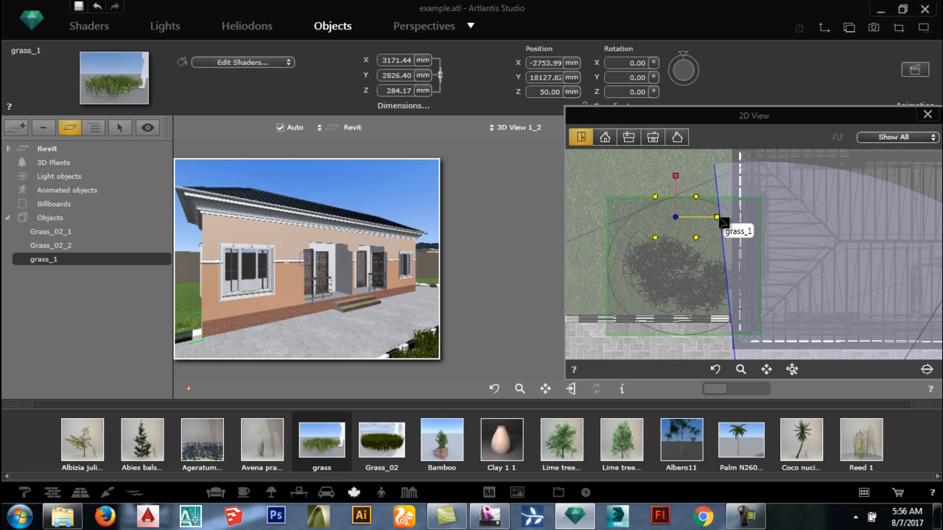
left_click_drag(724, 219, 660, 197)
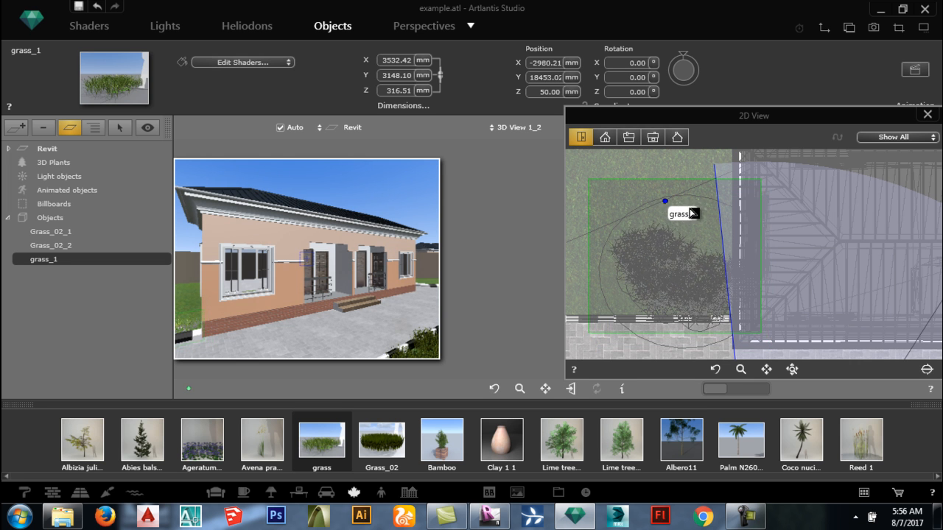
left_click_drag(715, 209, 728, 211)
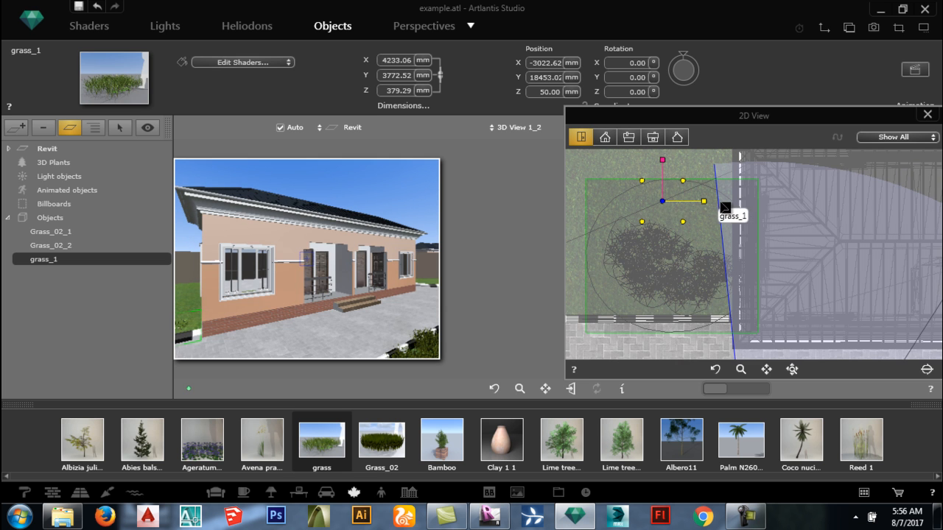
left_click_drag(667, 206, 651, 184)
scroll(710, 311, "down", 2)
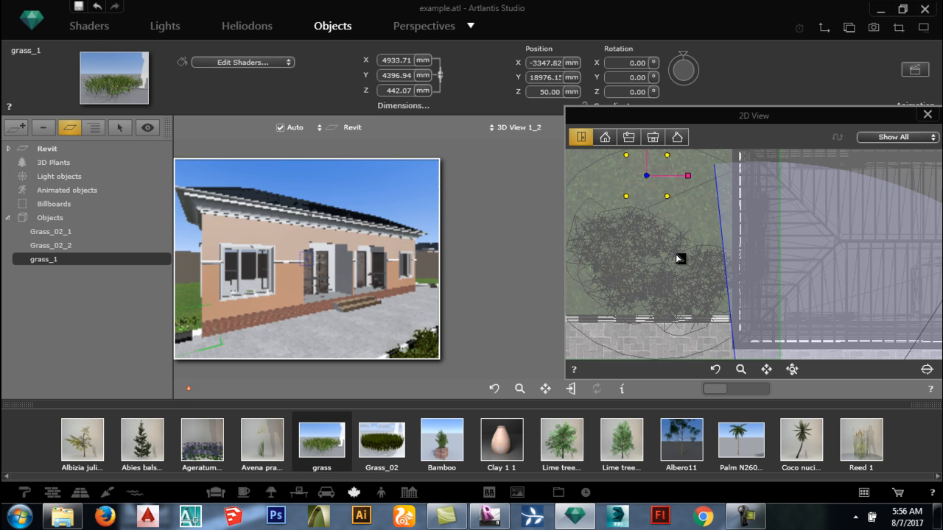
scroll(686, 242, "up", 2)
left_click_drag(685, 211, 700, 259)
scroll(700, 254, "down", 1)
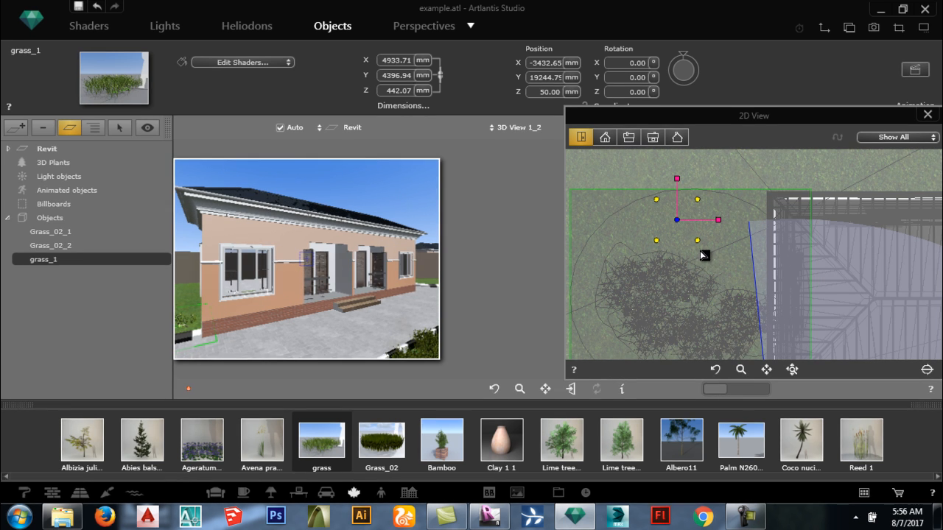
Step: Rotate grass_1 by -13.52° about Z and enlarge it to about 6088 × 5425 × 545 mm, near X -4224, Y 19528 mm
scroll(700, 251, "down", 1)
left_click_drag(711, 258, 674, 242)
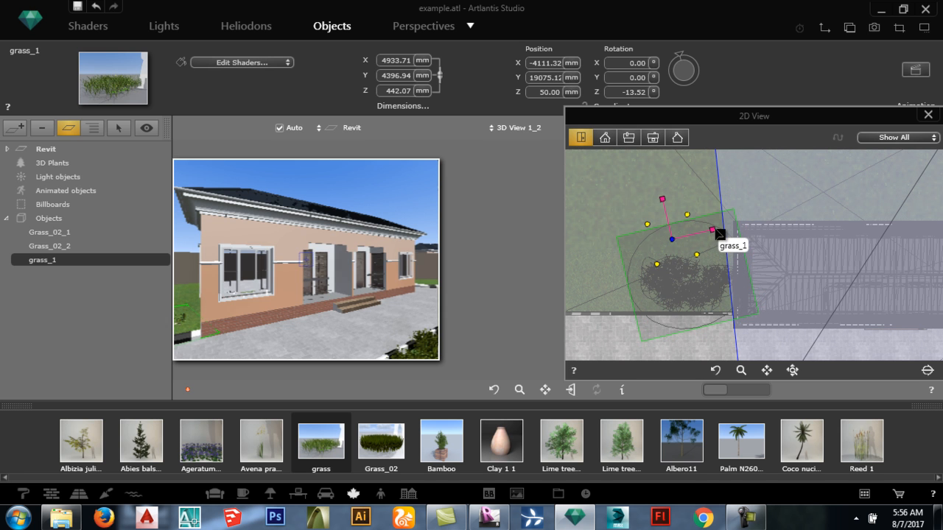
left_click_drag(726, 231, 667, 231)
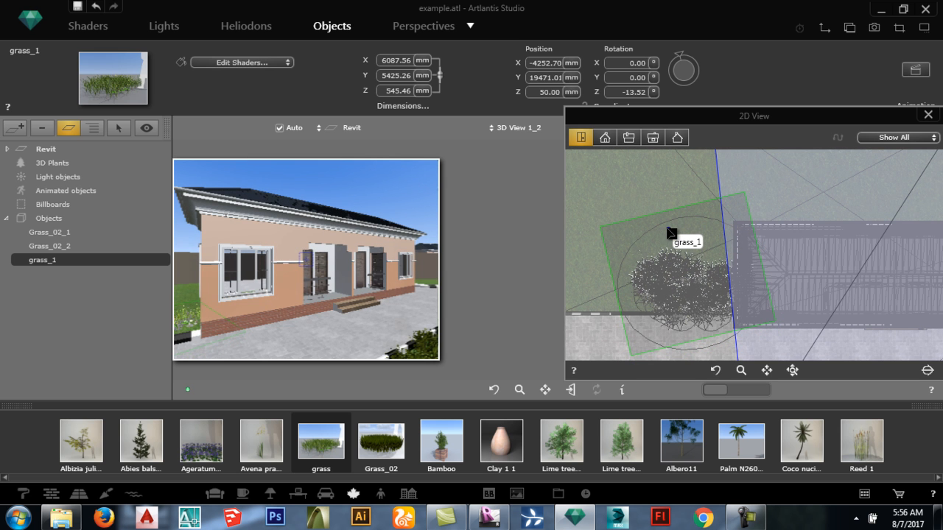
Step: In the elevation view, unlink the grass_1 plant's proportions and stretch only its height to about 1128 mm
left_click(604, 137)
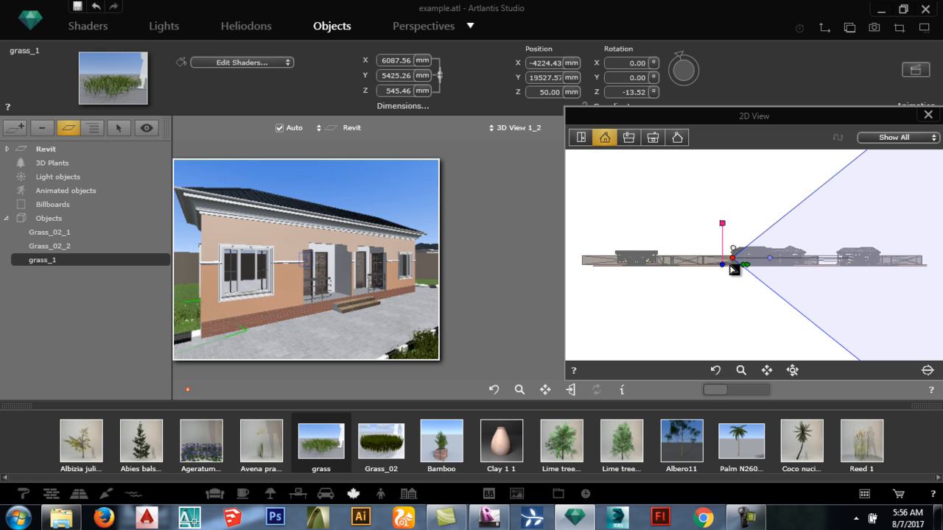
scroll(734, 270, "up", 3)
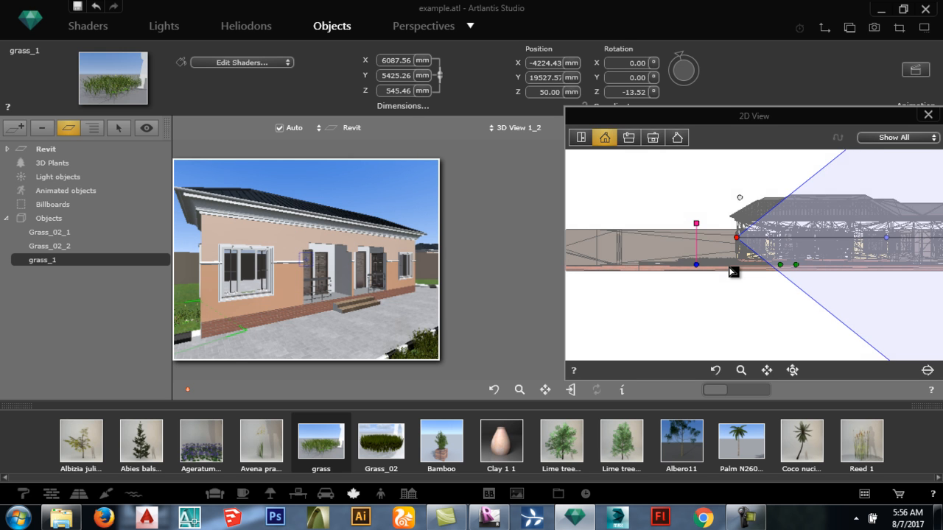
scroll(734, 272, "up", 4)
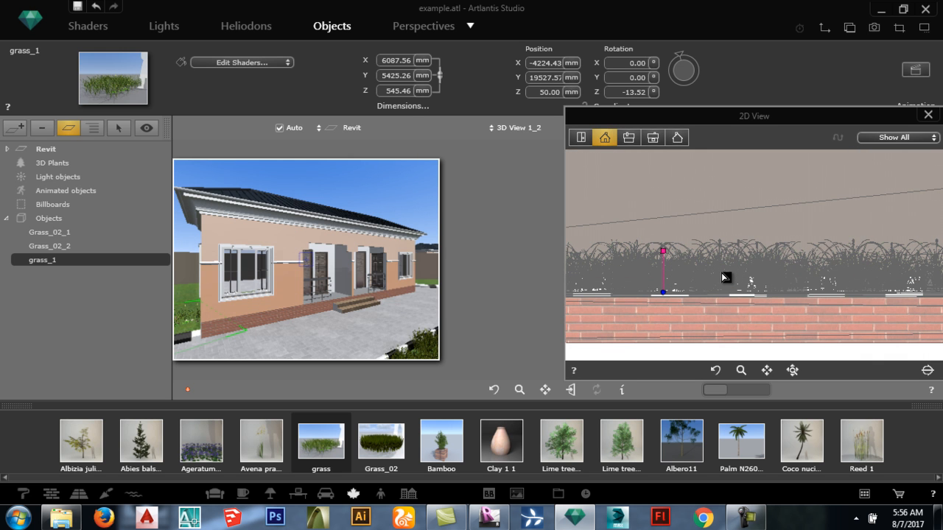
scroll(722, 272, "down", 3)
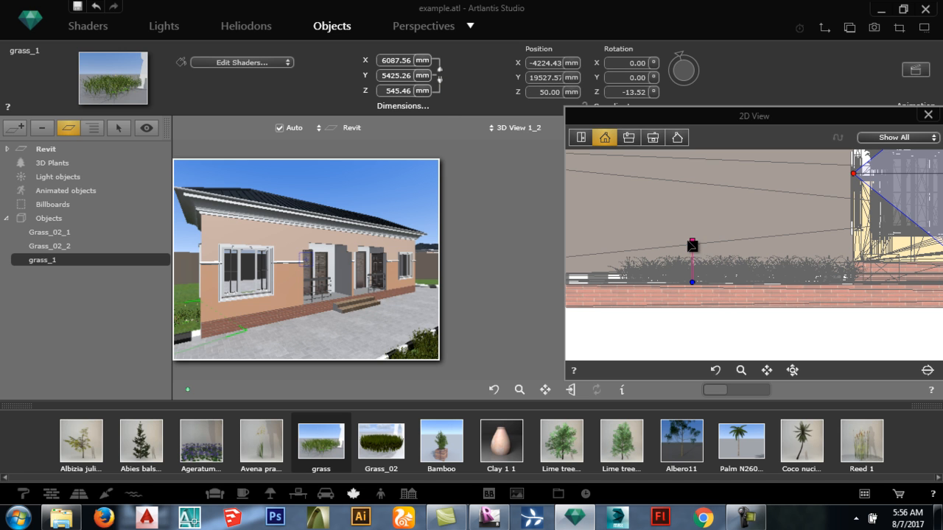
left_click_drag(695, 247, 698, 207)
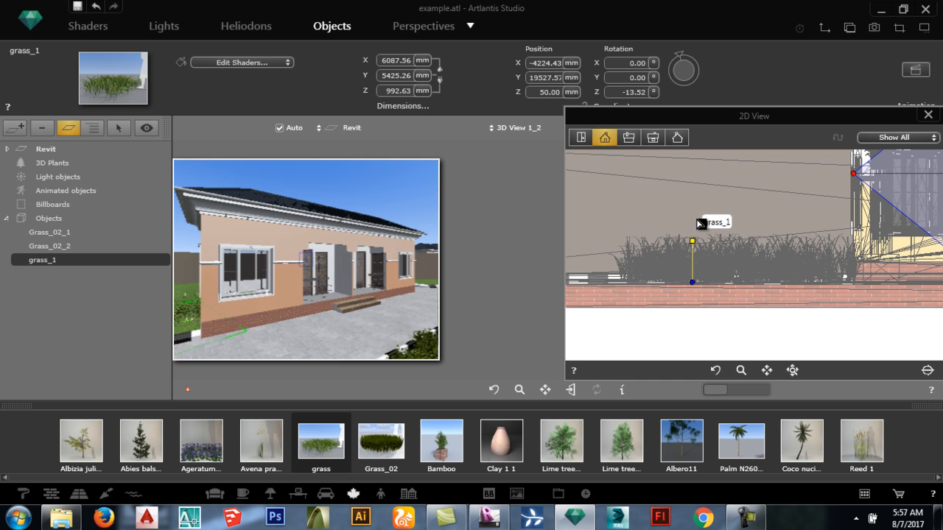
left_click_drag(696, 244, 651, 230)
Step: Reposition grass_1 in the plan view to about X -4140, Y 18594 mm, close to the kerb and end wall
left_click(581, 139)
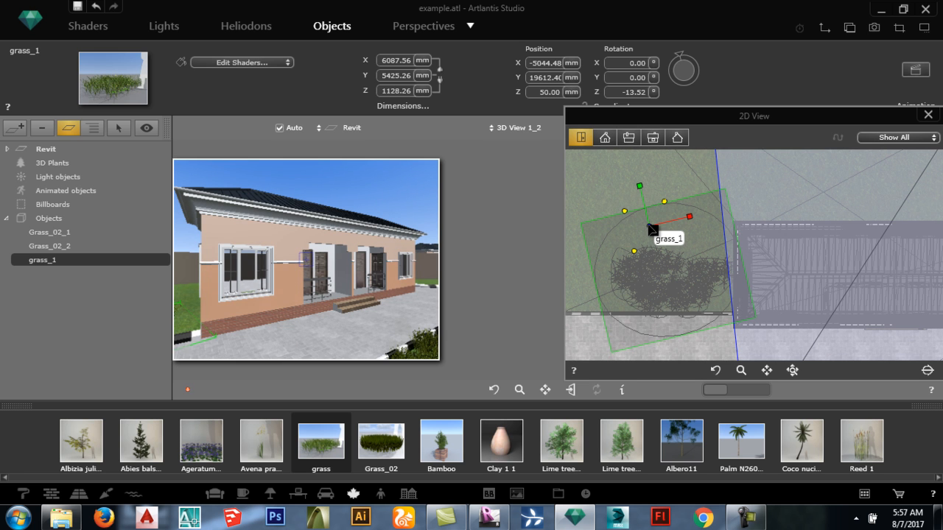
left_click_drag(661, 229, 670, 232)
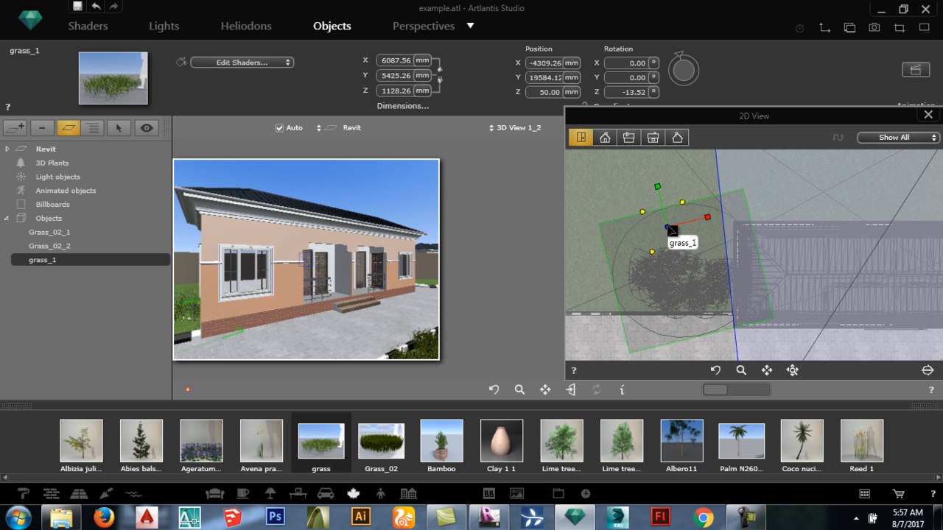
left_click_drag(672, 243, 678, 255)
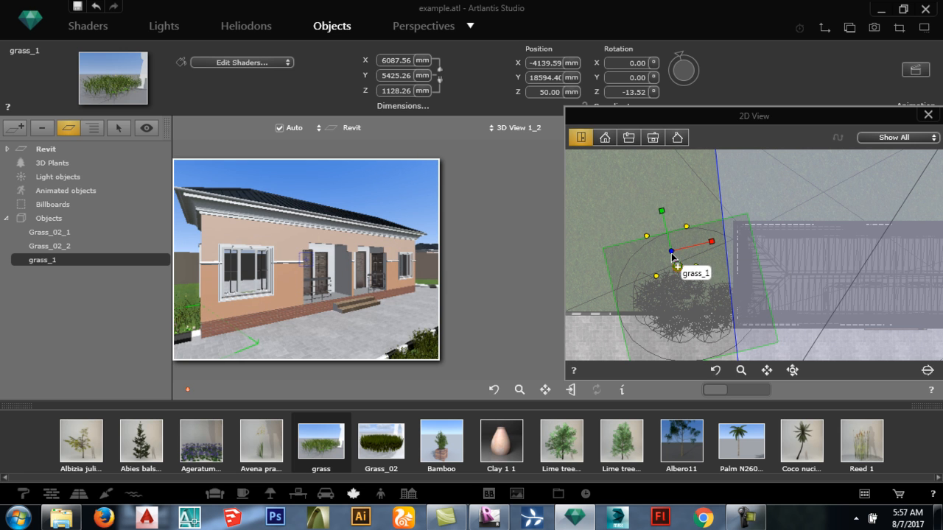
Step: Duplicate grass_1, stretch only the copy's Y dimension to about 6811 mm, and place it at about X -4394, Y 21366 mm
left_click_drag(642, 235, 670, 197, "alt")
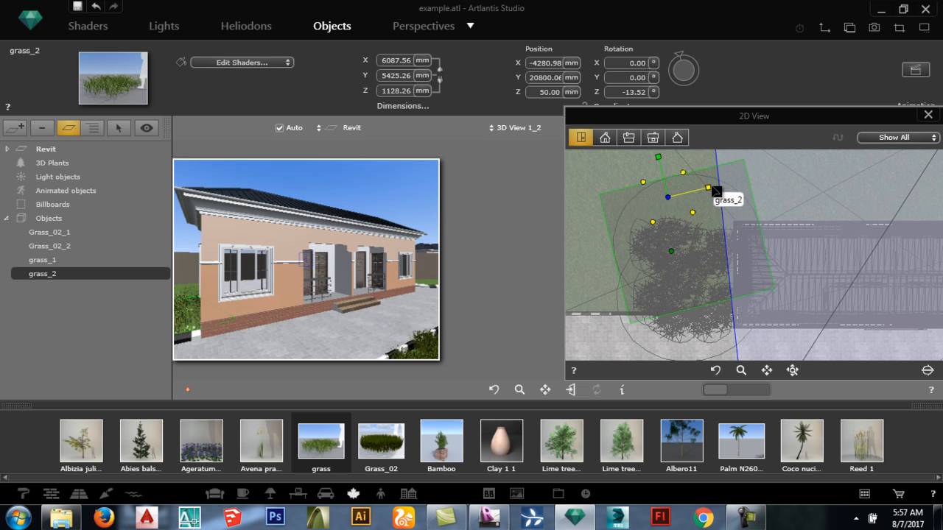
left_click_drag(713, 190, 717, 188)
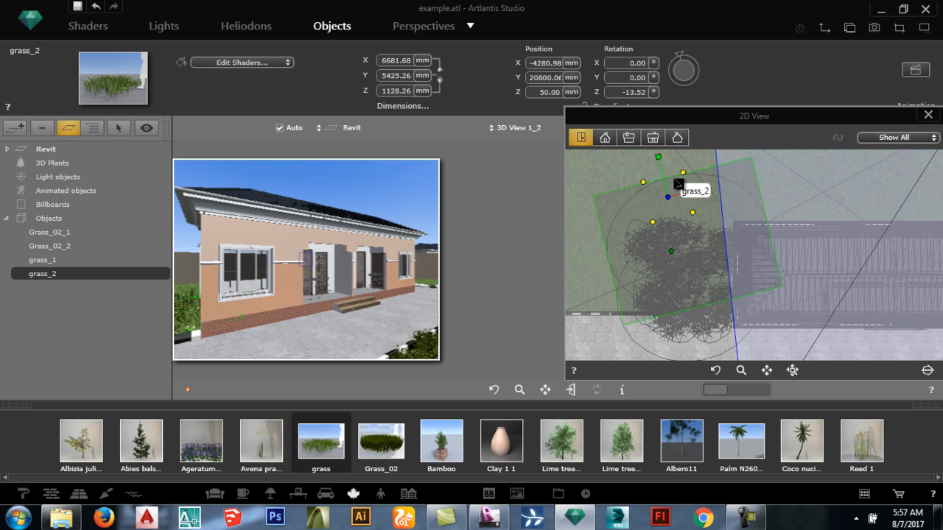
key("ctrl+z")
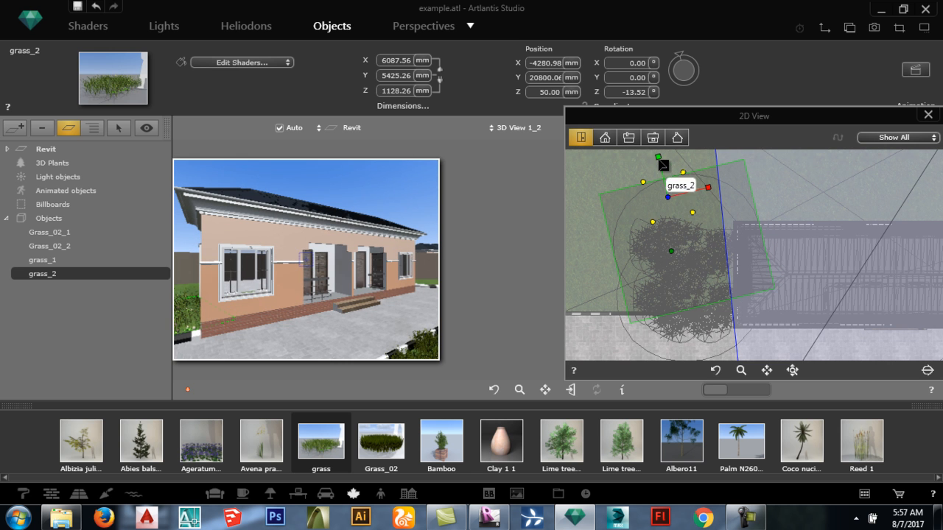
left_click_drag(661, 156, 659, 146)
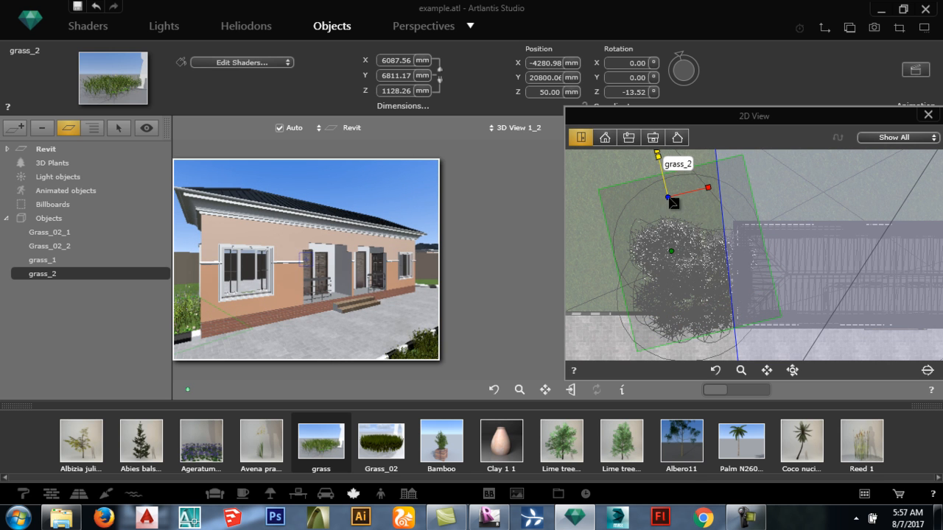
left_click_drag(672, 199, 671, 196)
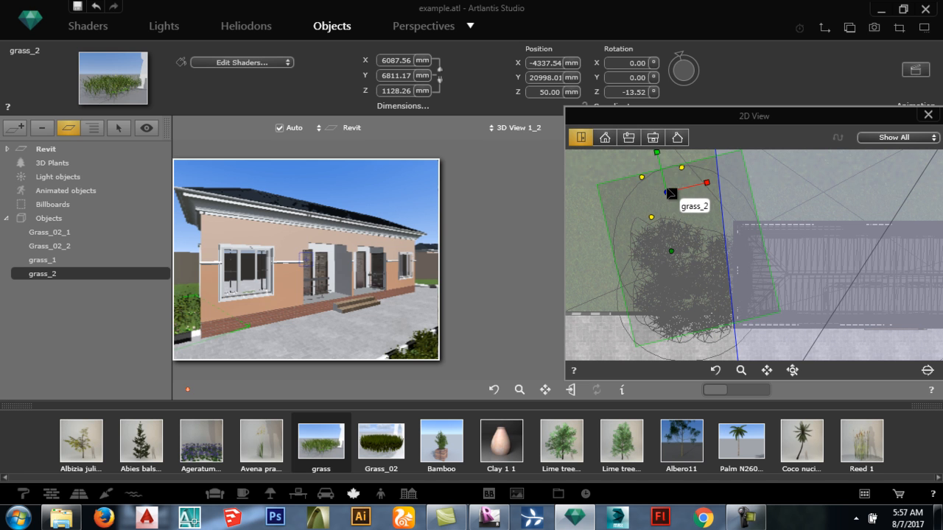
left_click_drag(667, 190, 670, 180)
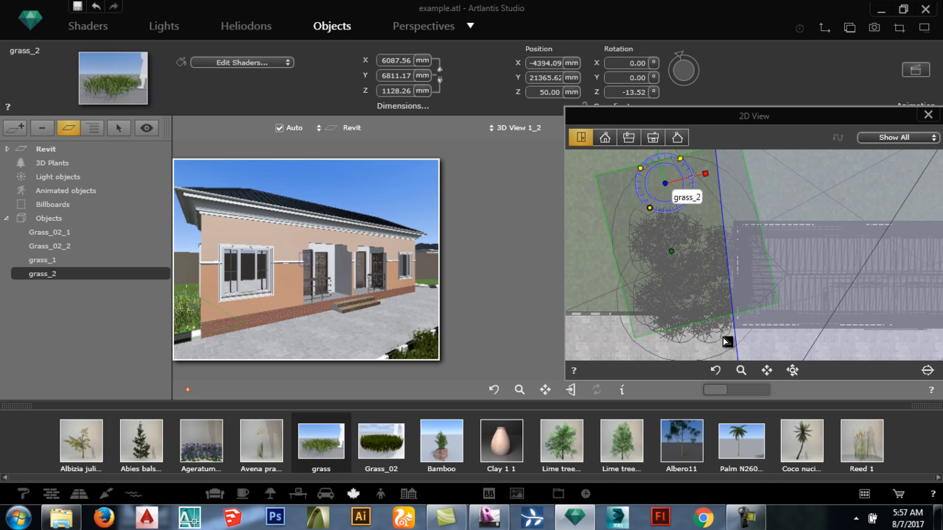
Step: Duplicate grass_2 further back along the house's end wall, placing the copy at about X -4451, Y 24024 mm
scroll(675, 249, "down", 2)
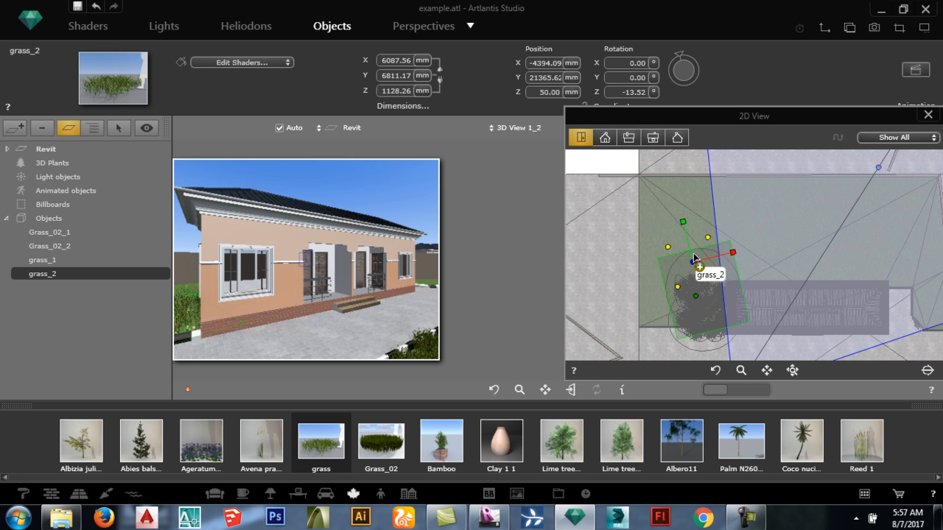
left_click_drag(693, 250, 692, 228, "alt")
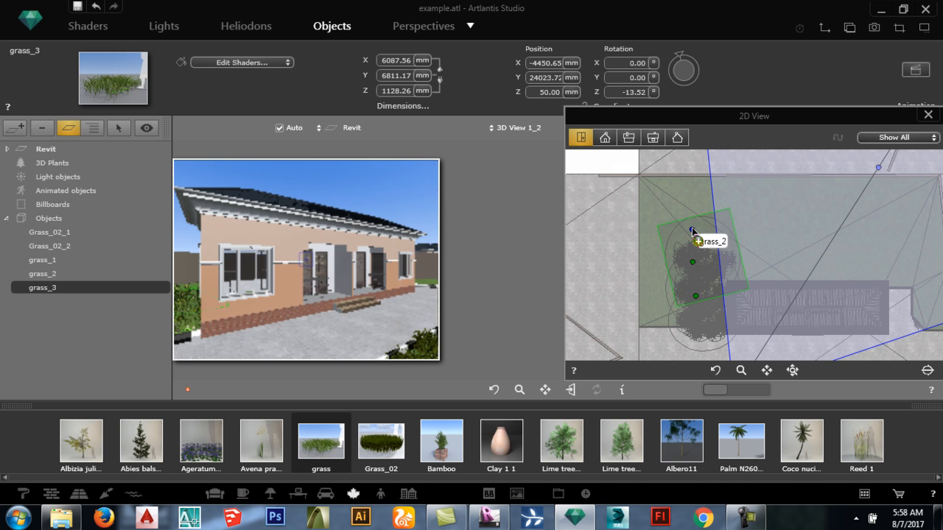
Step: Try another grass copy at about X -4451, Y 26399 mm, delete it, and deselect the remaining plants
left_click_drag(692, 210, 693, 202, "alt")
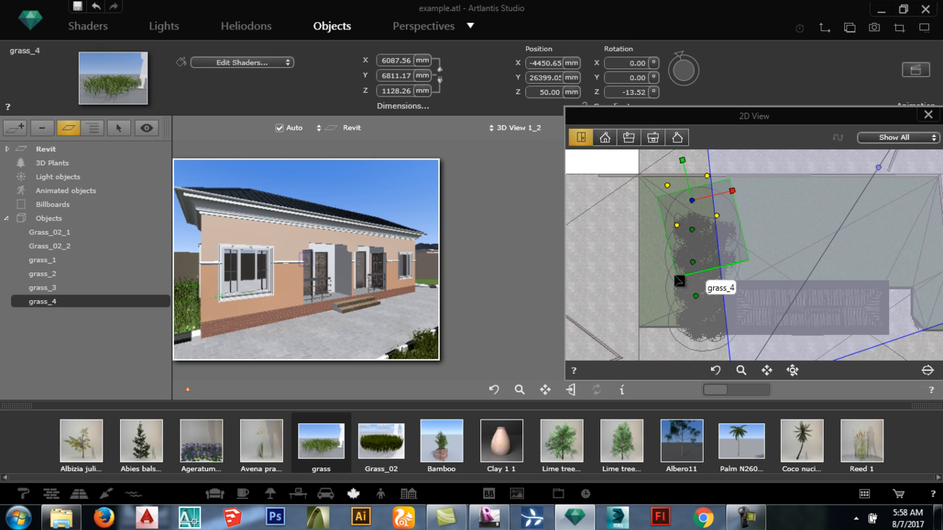
key("Delete")
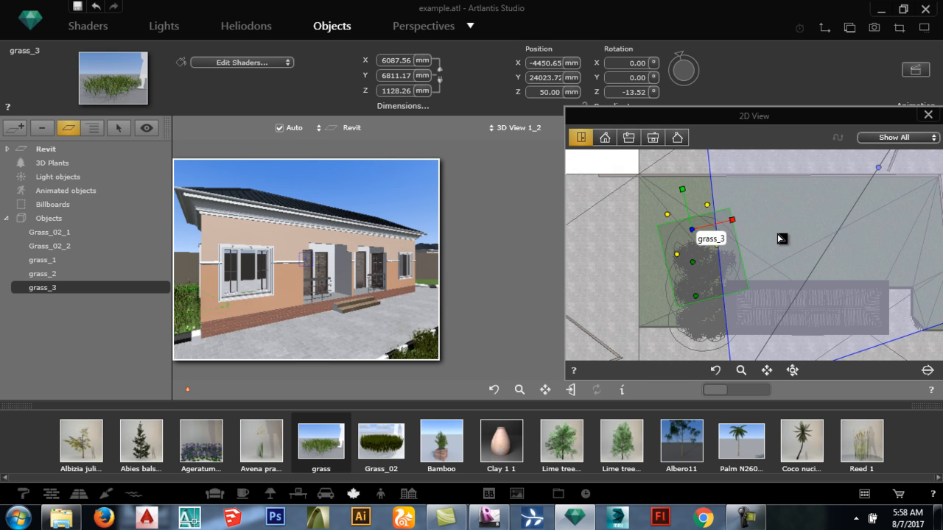
left_click(705, 295)
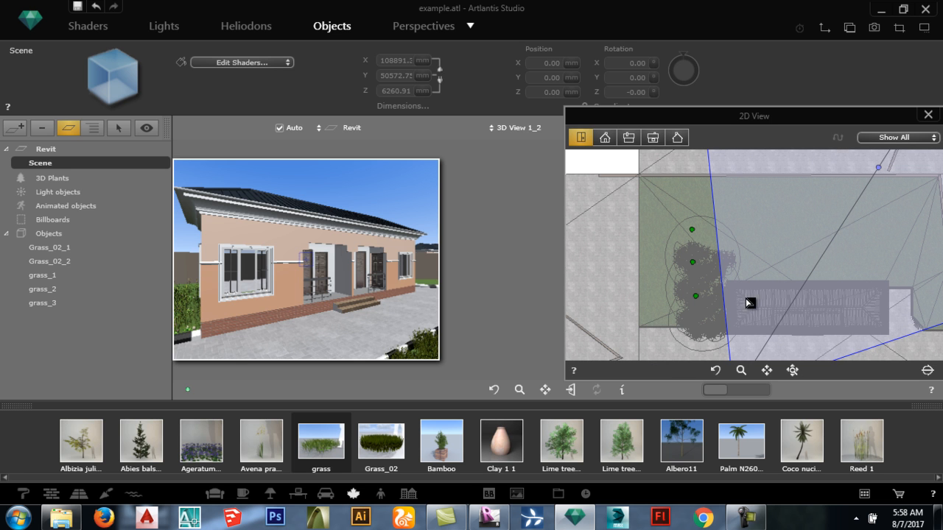
Step: Place a toyota land cruiser on the paving before the house at about X 5298, Y 14961 mm, scaled to about 5331 mm long
scroll(748, 302, "down", 3)
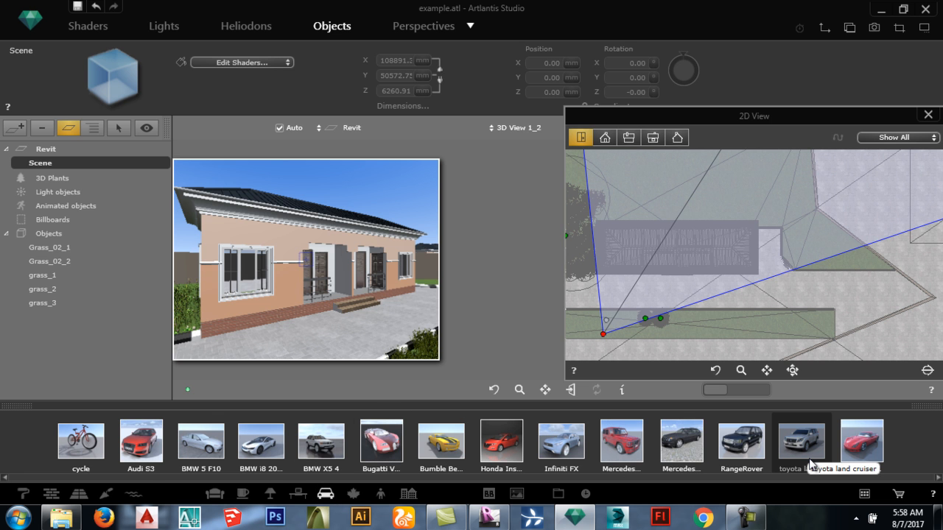
left_click_drag(731, 308, 771, 328)
scroll(725, 305, "up", 3)
left_click_drag(740, 292, 636, 256)
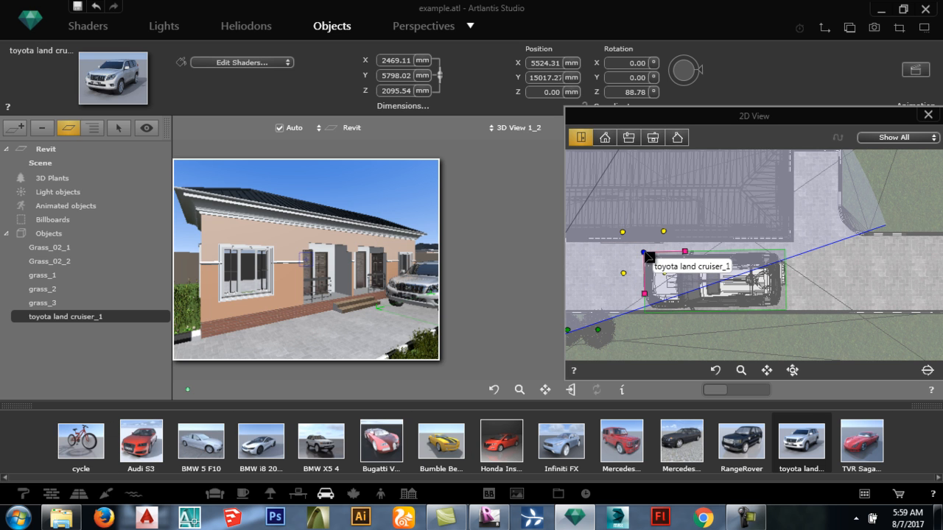
left_click_drag(644, 259, 638, 259)
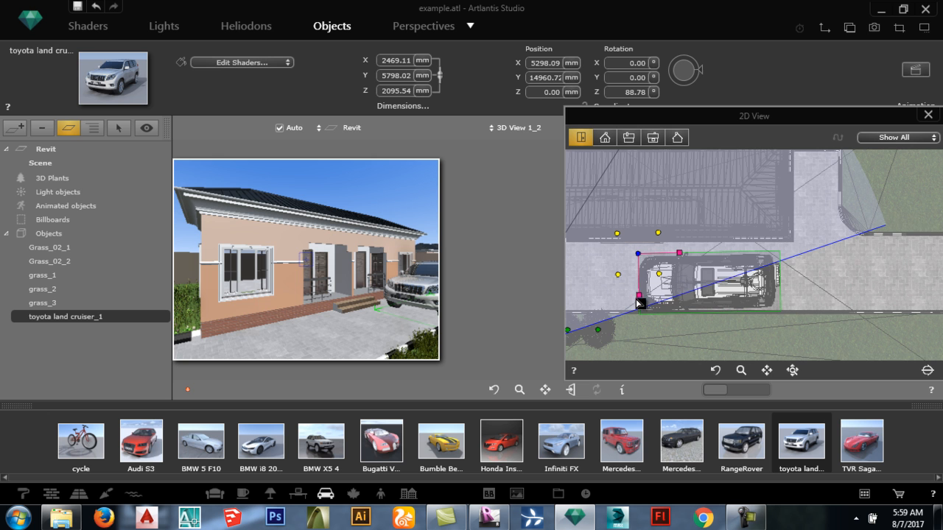
scroll(640, 302, "up", 3)
left_click_drag(644, 269, 644, 266)
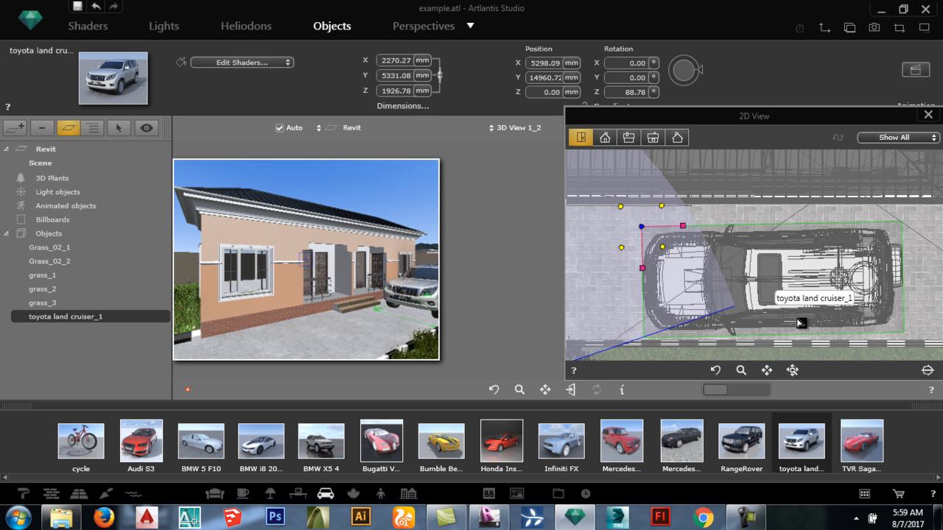
Step: Add the Palm N260215 tree at about X -3072, Y 23303 mm beside the house's end wall and enlarge it to about 8801 mm high
scroll(825, 321, "down", 5)
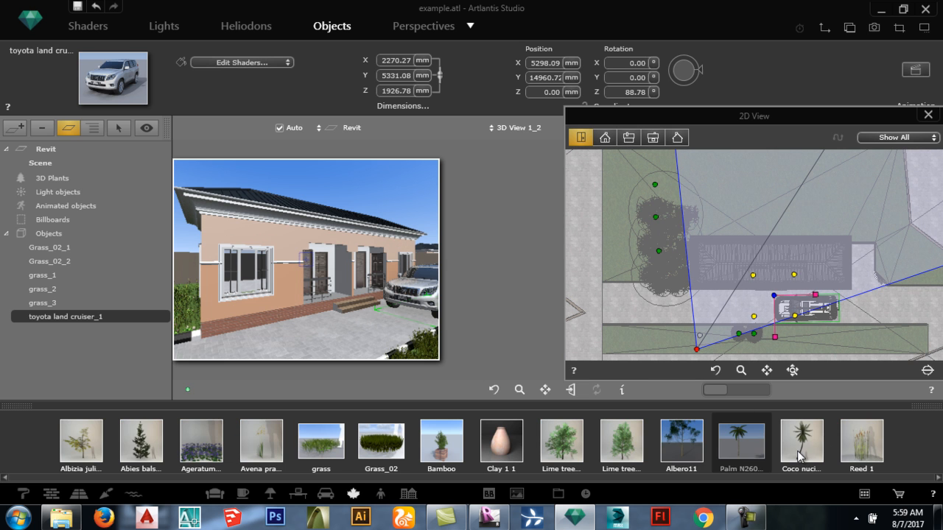
left_click_drag(742, 451, 672, 194)
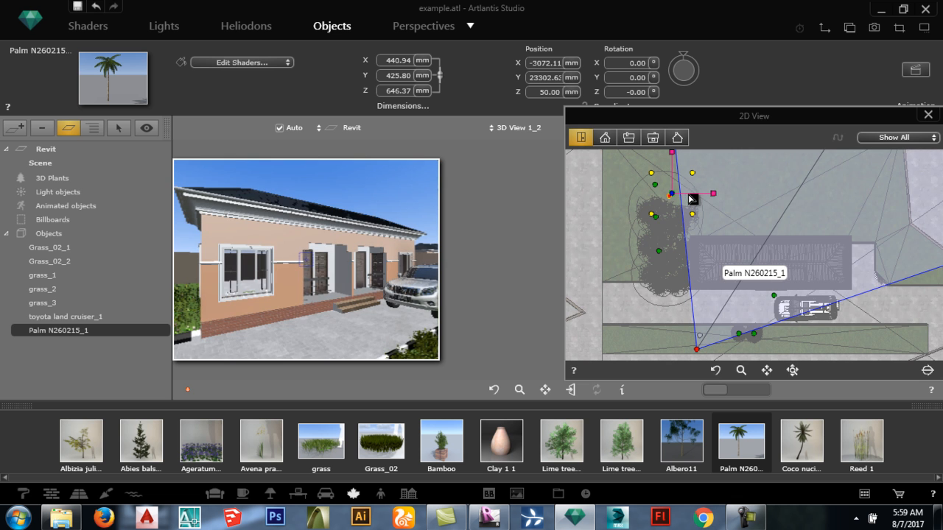
left_click_drag(775, 201, 828, 208)
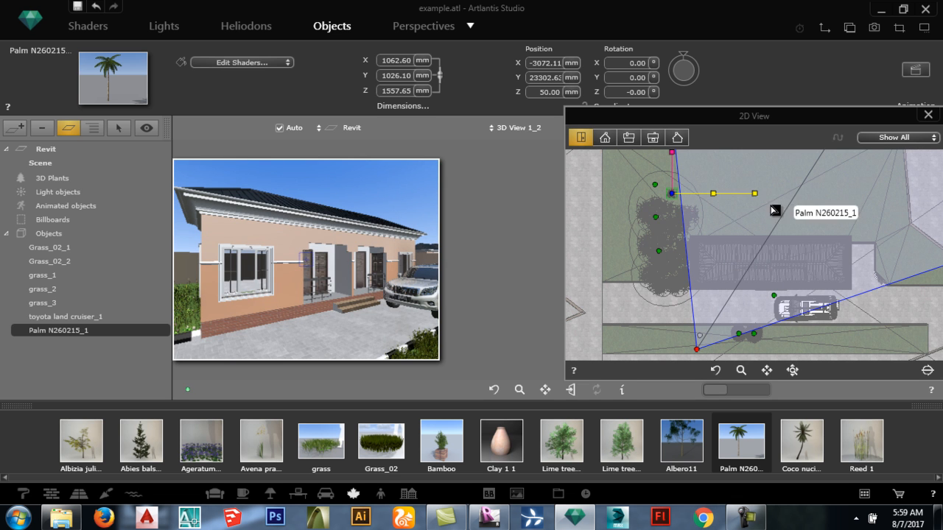
left_click_drag(713, 193, 828, 204)
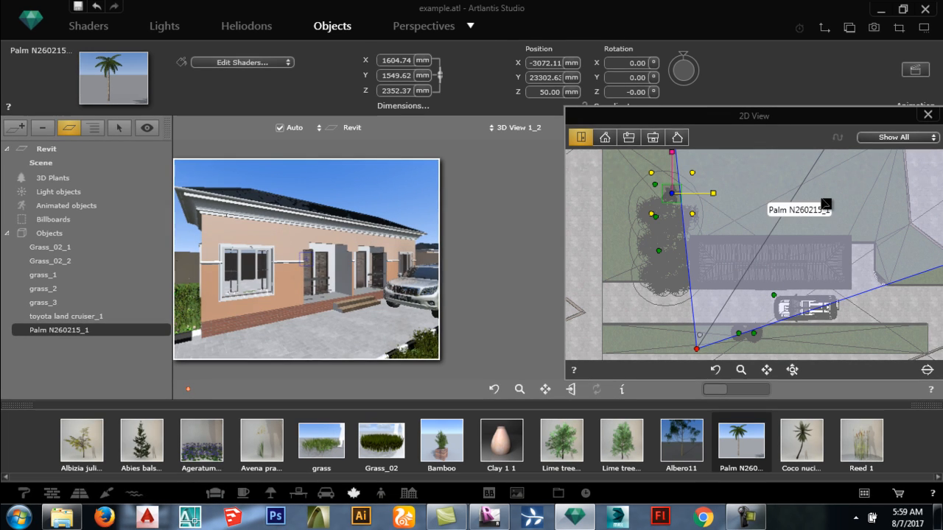
Step: Reposition the palm in the plan view to about X -2167, Y 23359 mm so it frames the house's end in the perspective
left_click_drag(682, 196, 688, 199)
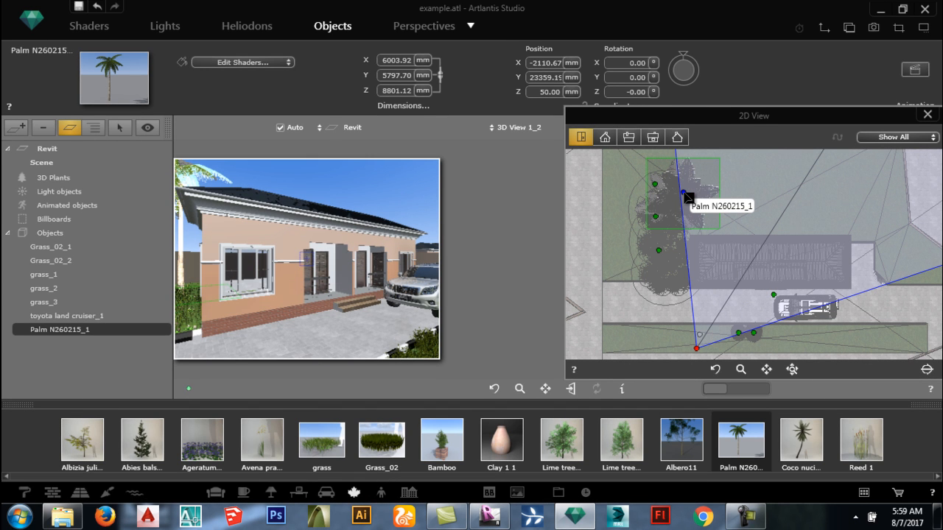
left_click(684, 197)
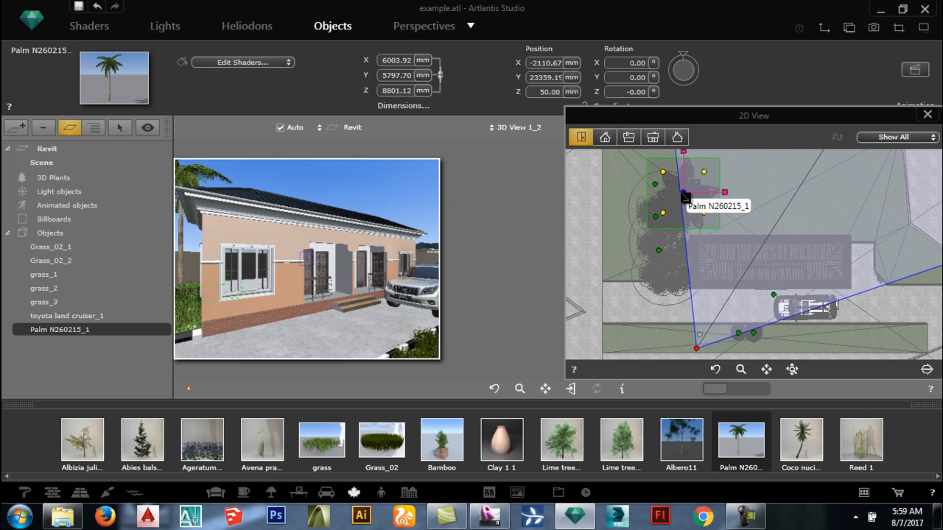
left_click_drag(687, 197, 690, 199)
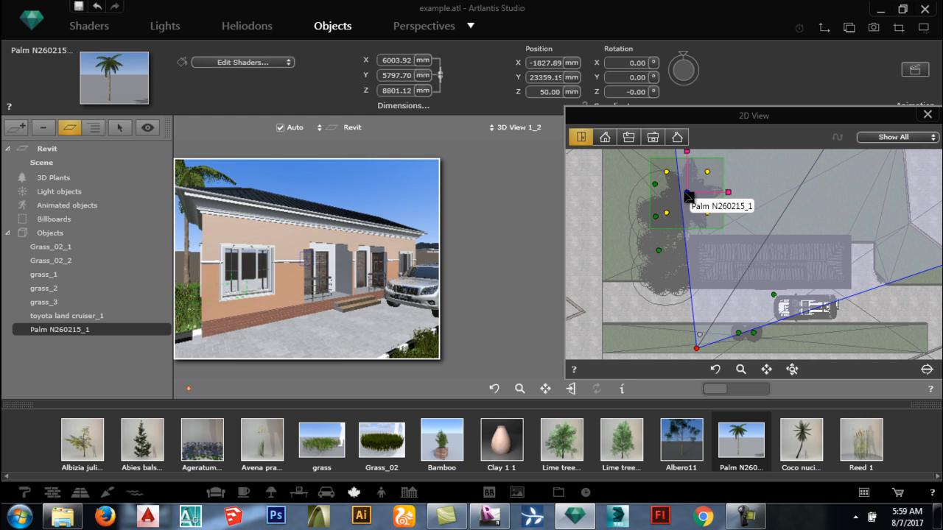
left_click_drag(688, 196, 684, 197)
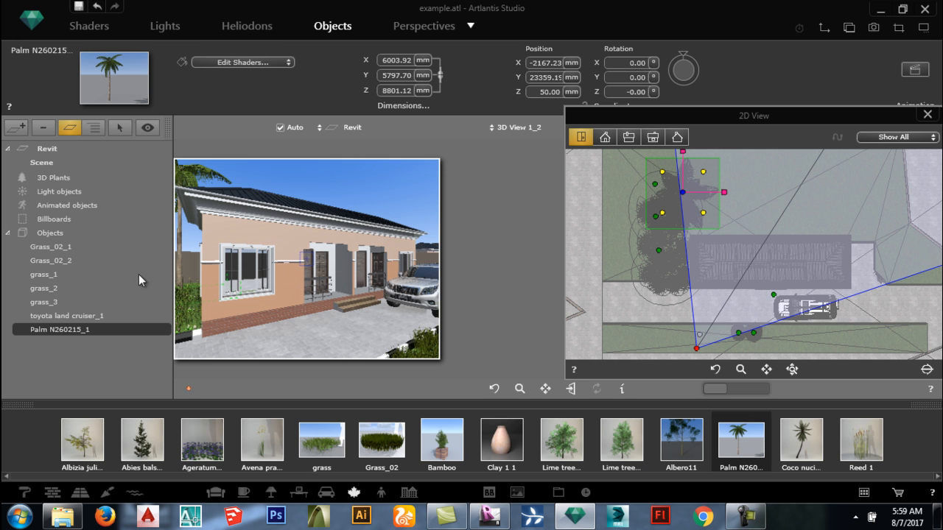
mouse_move(189, 180)
scroll(648, 188, "down", 2)
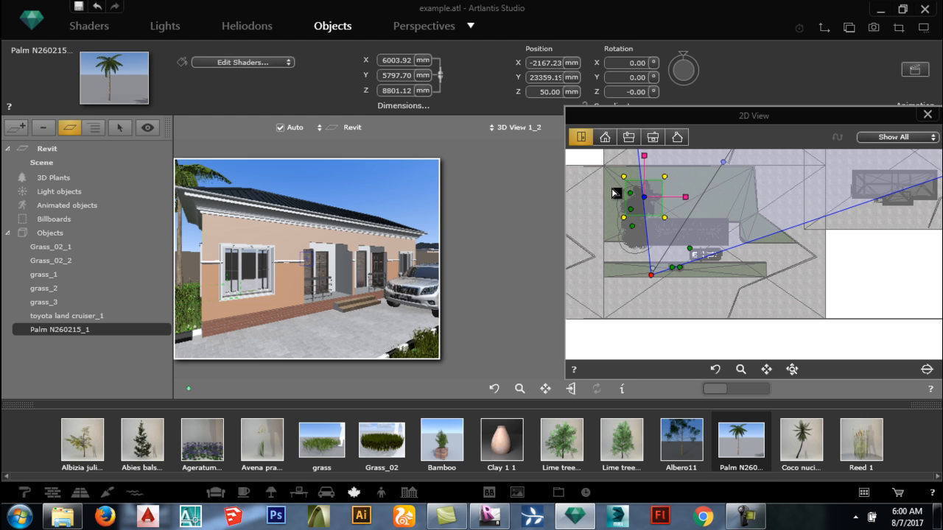
scroll(640, 196, "up", 2)
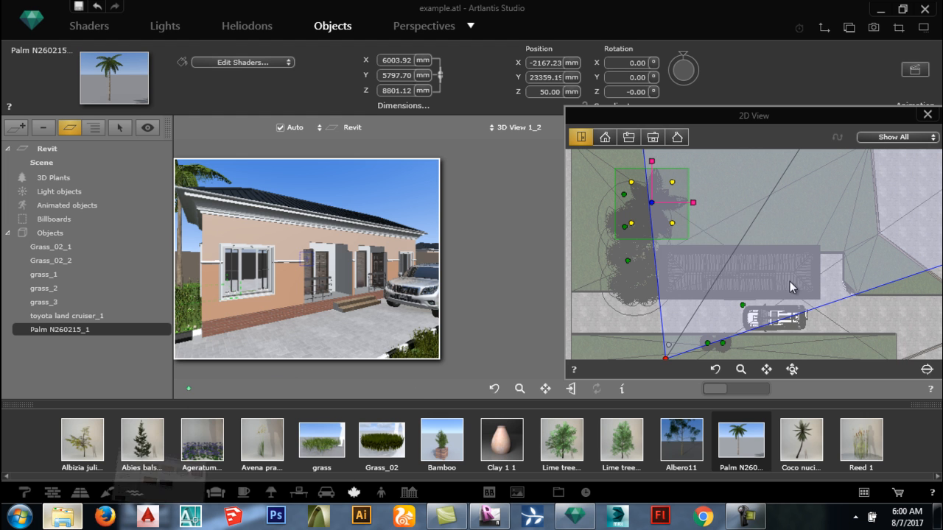
Step: Switch to Windows Explorer and open the TEXTURES folder of Archmodels Vol 52 - Trees, under Desktop, 3DM on Local Disk (E:)
left_click(62, 517)
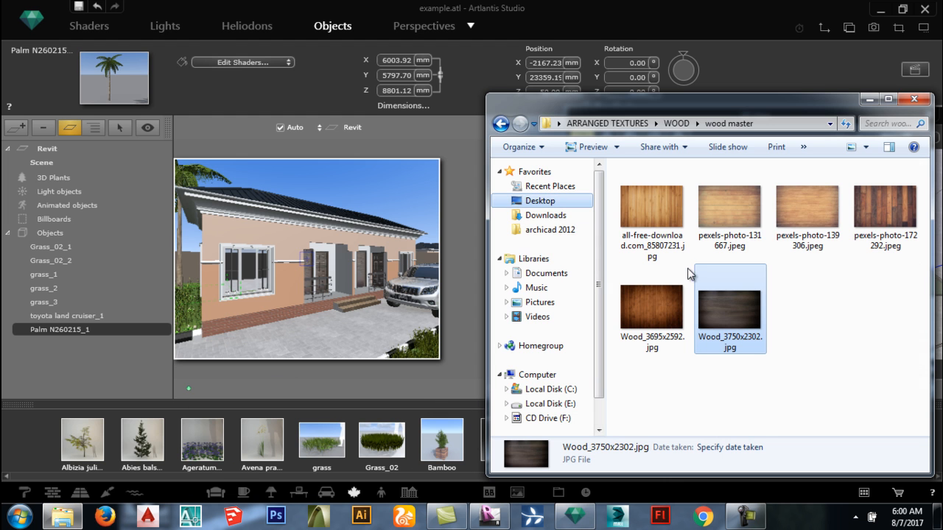
key("BackSpace")
left_click(553, 404)
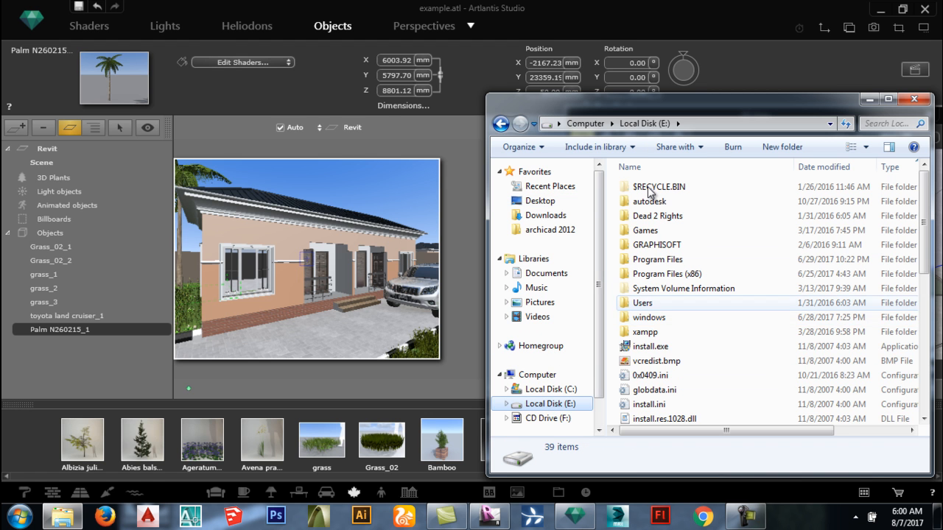
double_click(643, 302)
double_click(649, 189)
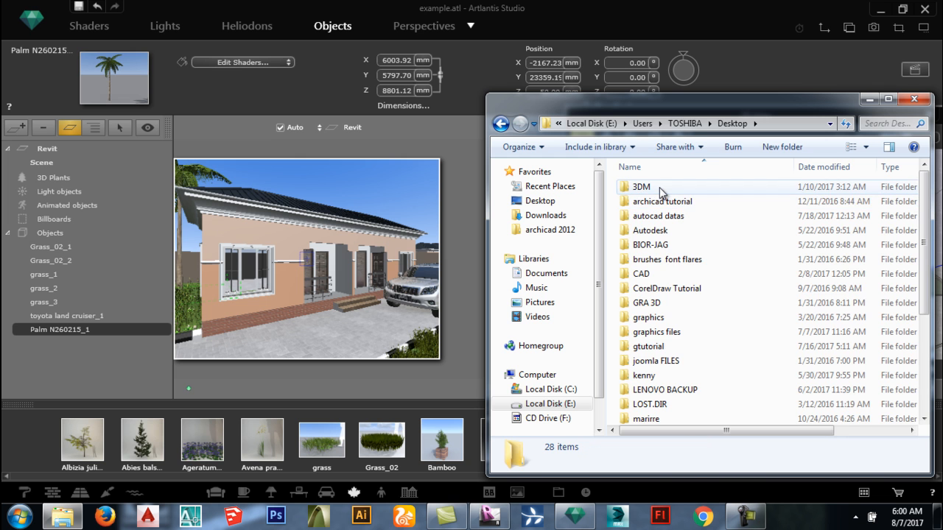
double_click(642, 187)
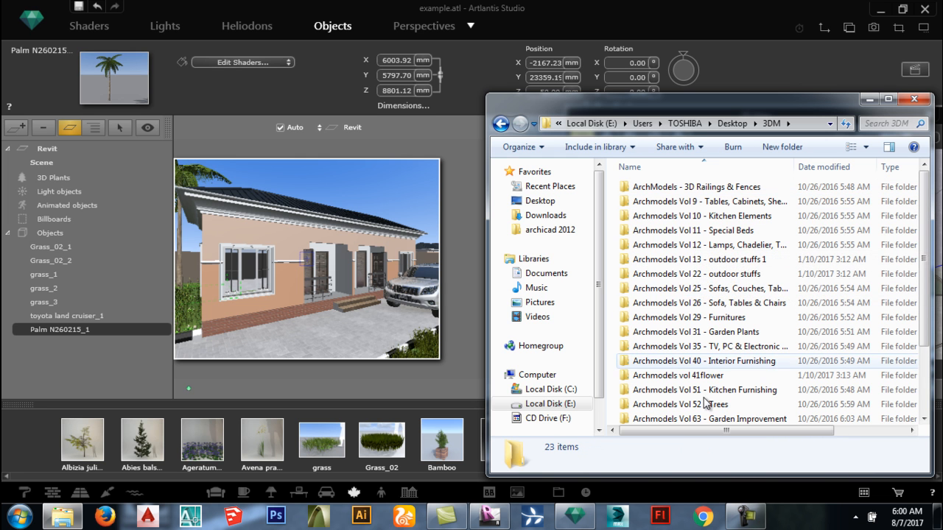
double_click(680, 405)
double_click(652, 187)
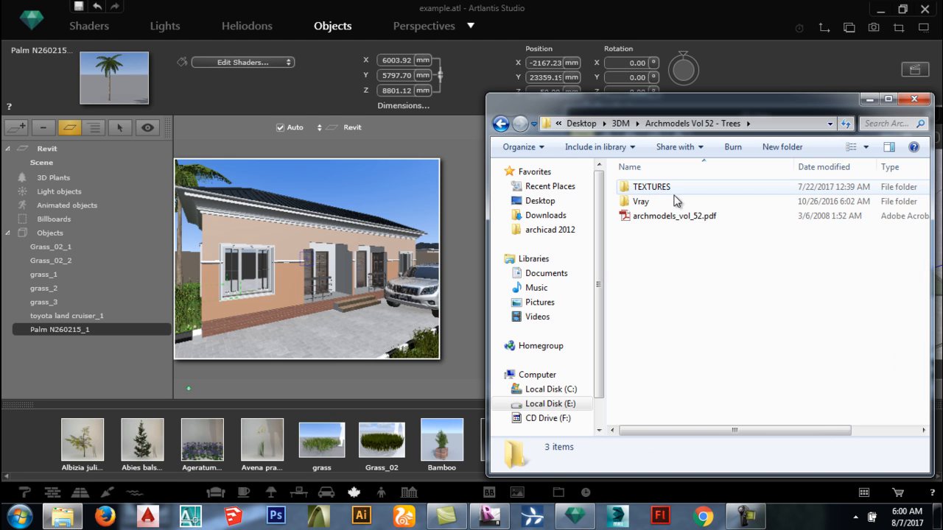
Step: Examine the archmodels52_002_bark.jpg and archmodels52_001_leaf_refract.jpg textures, comparing them with the palm in the scene, and close the folder window
left_click_drag(644, 280, 183, 249)
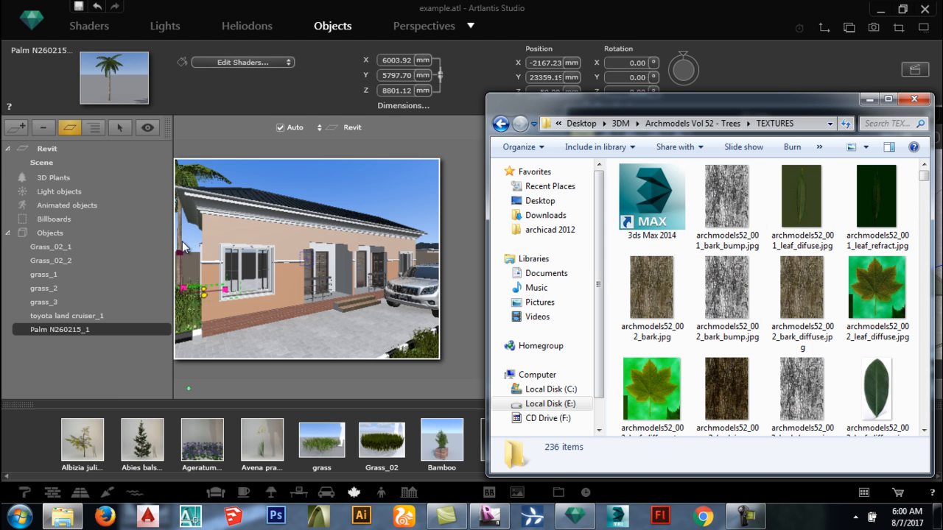
left_click(661, 298)
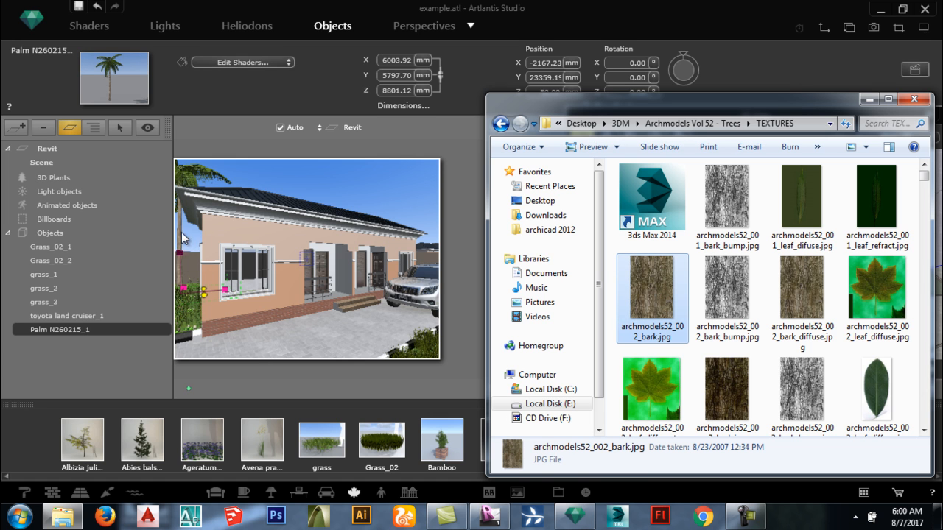
left_click(867, 205)
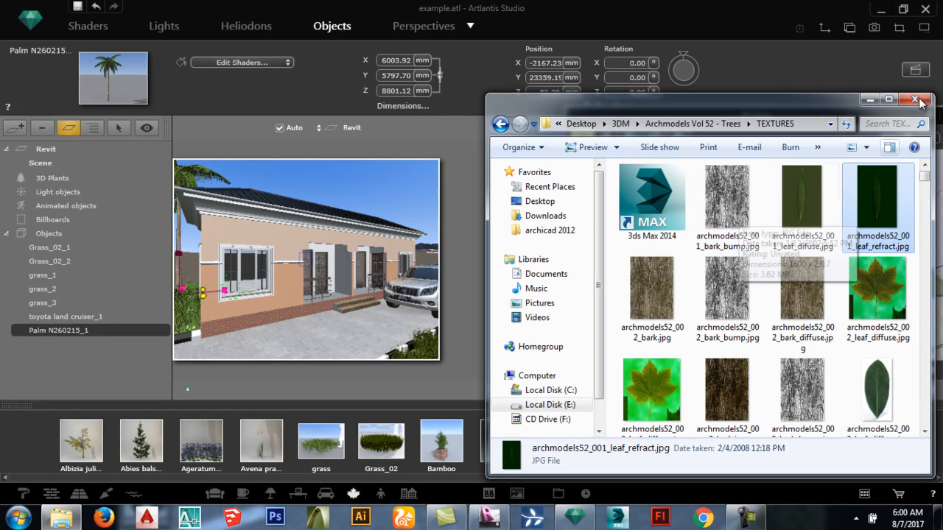
left_click(887, 12)
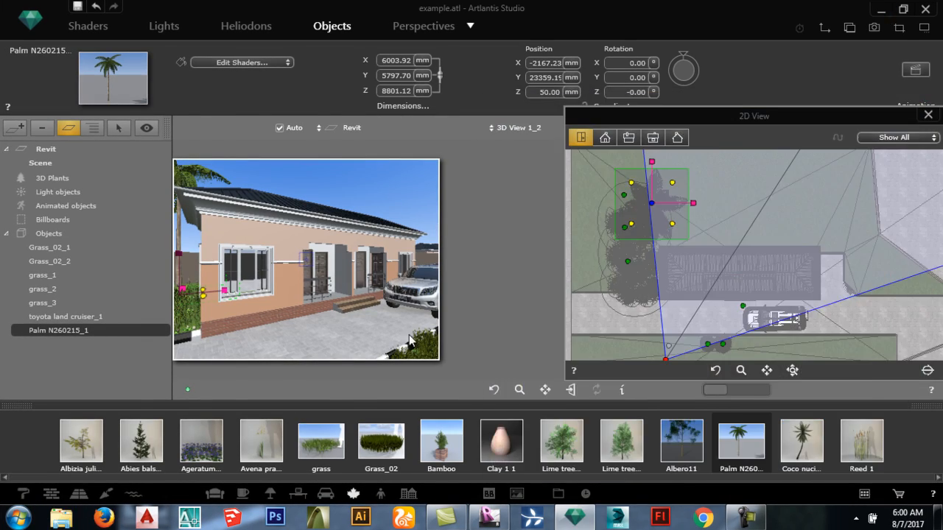
Step: Open the sample render test.jpg from the desktop, examine its grass, plants and traffic cone close up, and return to the scene
left_click(883, 9)
double_click(334, 400)
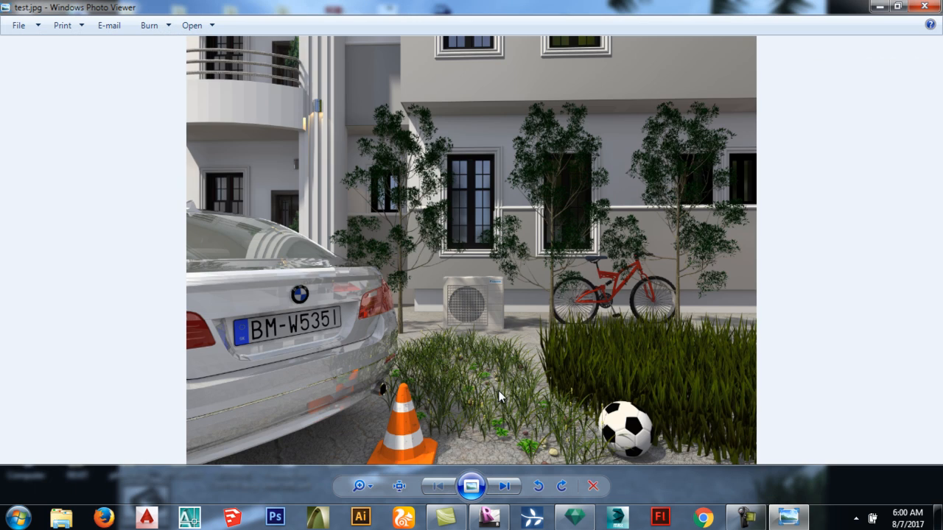
scroll(479, 405, "up", 5)
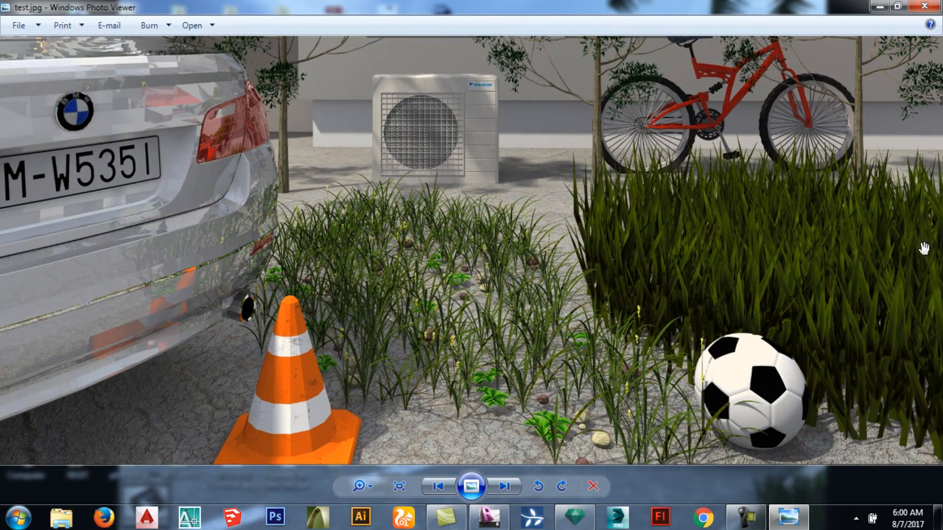
scroll(530, 343, "down", 5)
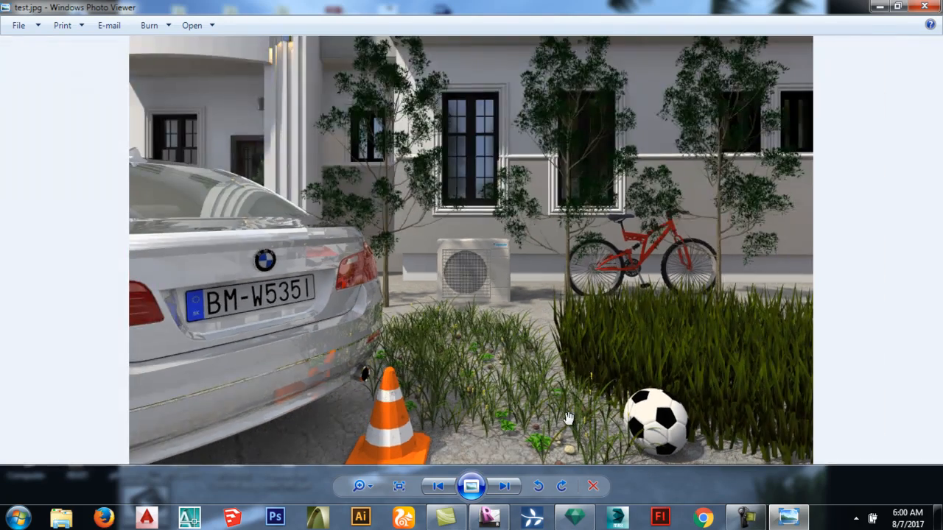
scroll(515, 425, "up", 4)
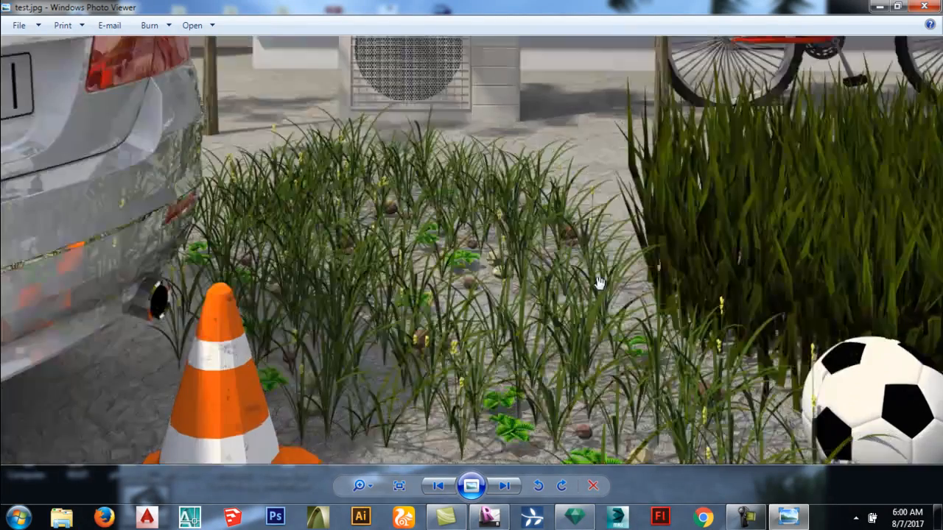
left_click(924, 6)
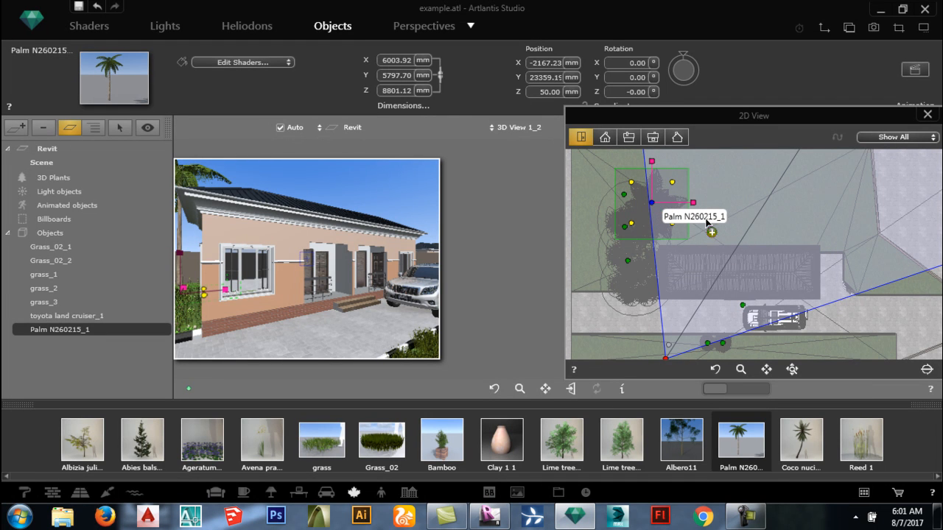
Step: Duplicate the palm to the far end of the house, placing the copy at about X 16270, Y 17647 mm
left_click_drag(792, 244, 871, 268, "alt")
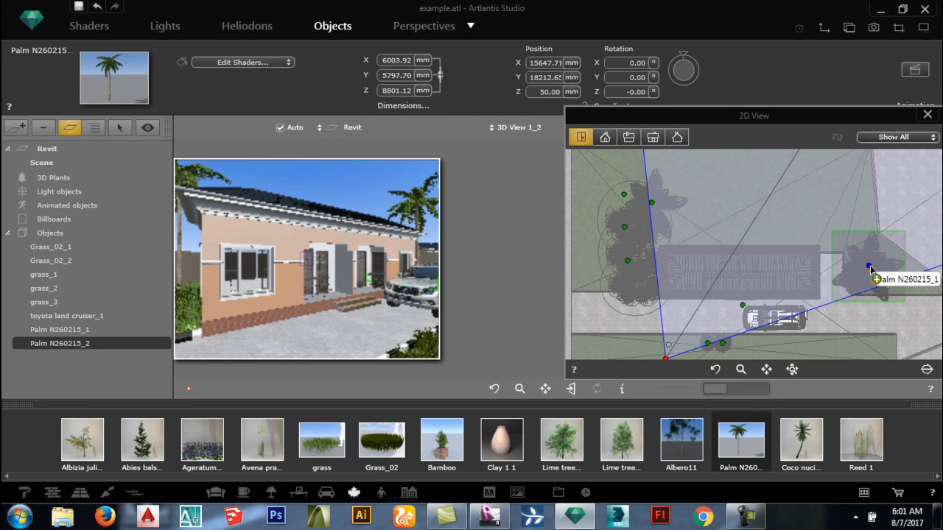
left_click_drag(879, 277, 882, 277, "alt")
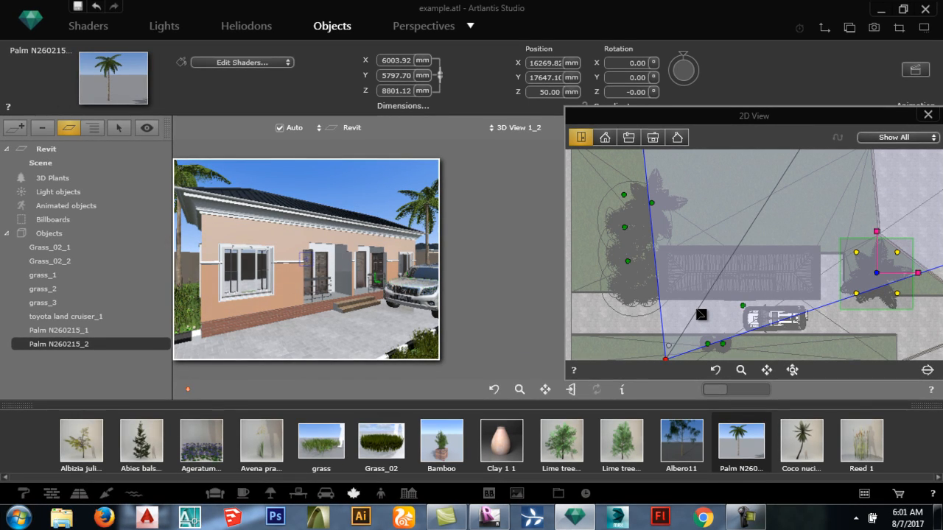
Step: Place the cone2_3ds traffic cone on the paving in front of the house at about X 618, Y 15300 mm
scroll(740, 298, "up", 5)
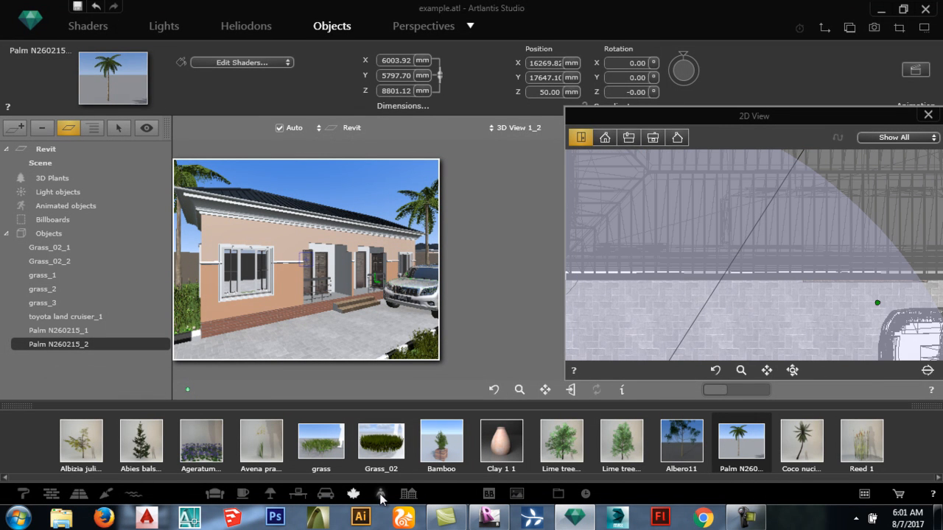
left_click(408, 494)
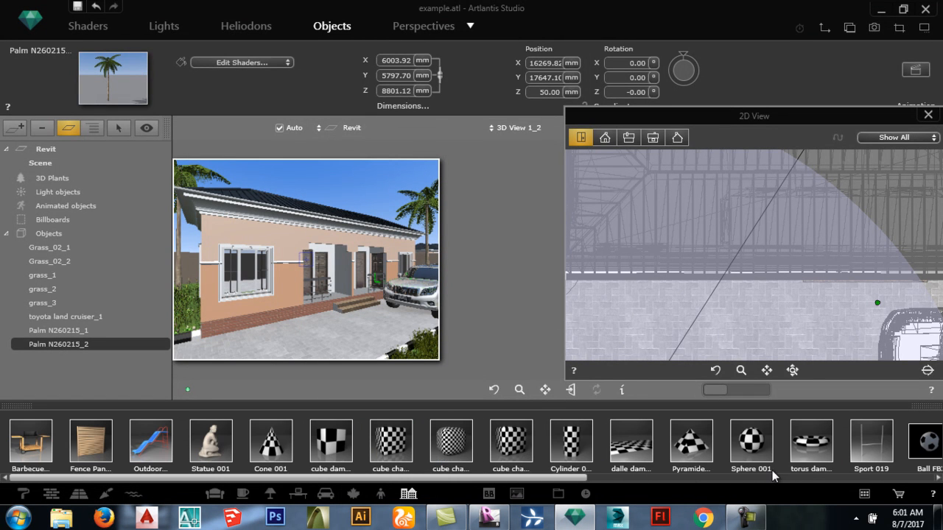
scroll(772, 472, "down", 7)
left_click_drag(748, 451, 727, 419)
left_click_drag(633, 317, 721, 283)
Step: Raise the traffic cone in an elevation view to about Z 423 mm, shifting it to about X 680 mm
key("F6")
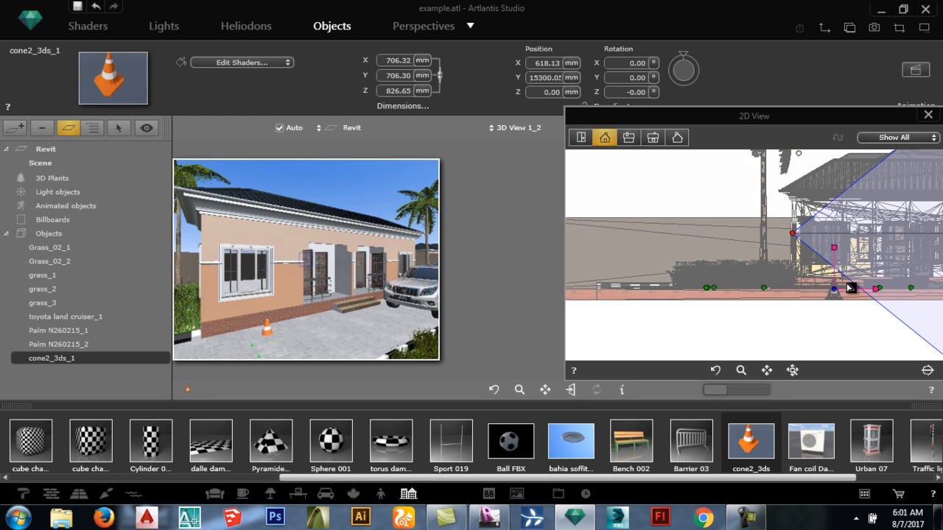
scroll(841, 311, "up", 2)
scroll(791, 288, "up", 2)
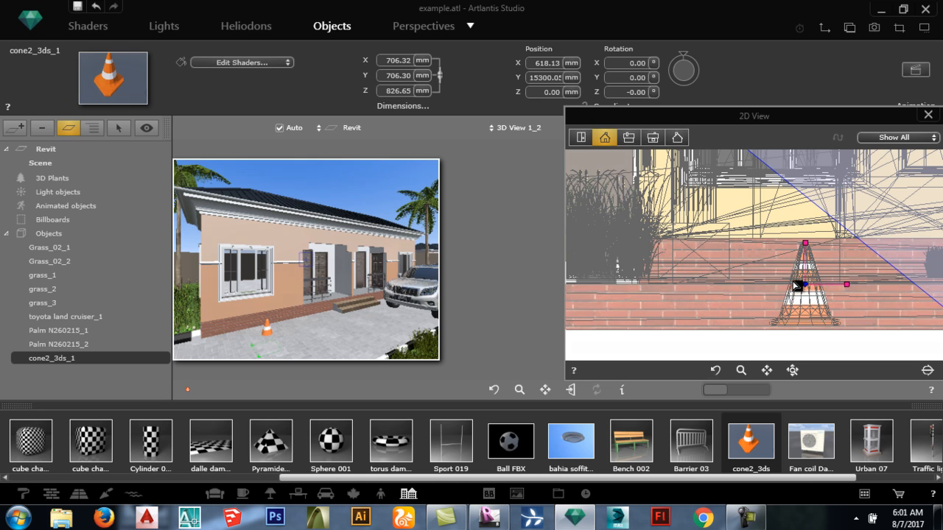
left_click_drag(812, 253, 838, 238)
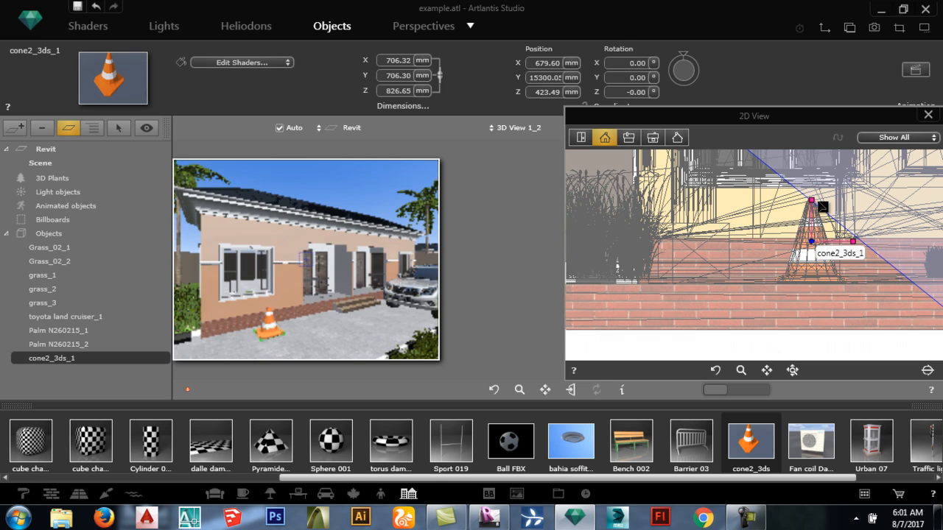
Step: Scale the traffic cone down to about 511 × 511 × 598 mm and lower it to about Z 307 mm
left_click_drag(817, 207, 816, 220)
left_click_drag(814, 254, 812, 262)
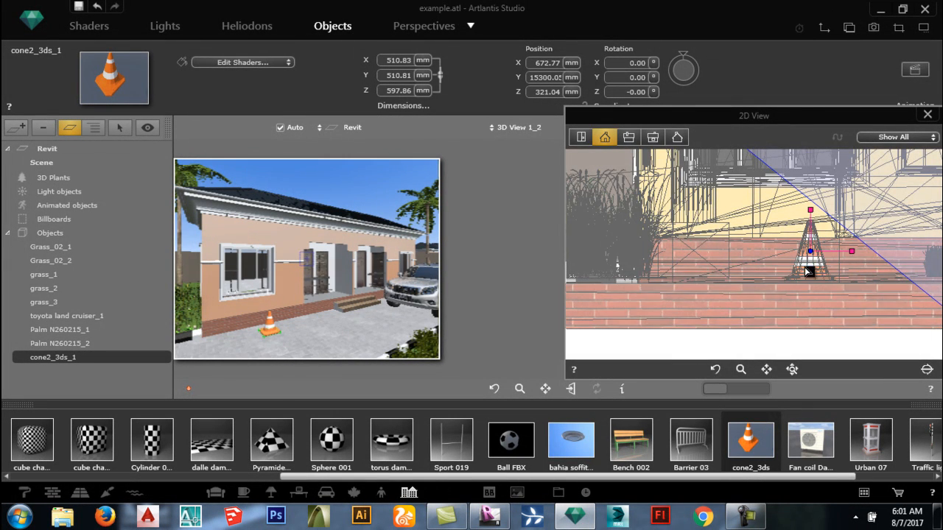
scroll(811, 262, "up", 2)
left_click_drag(813, 246, 809, 250)
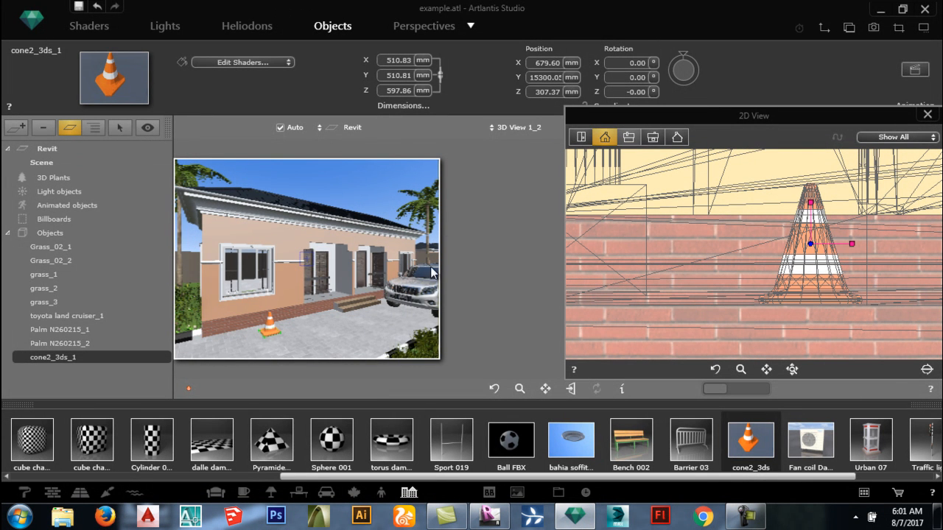
left_click(635, 77)
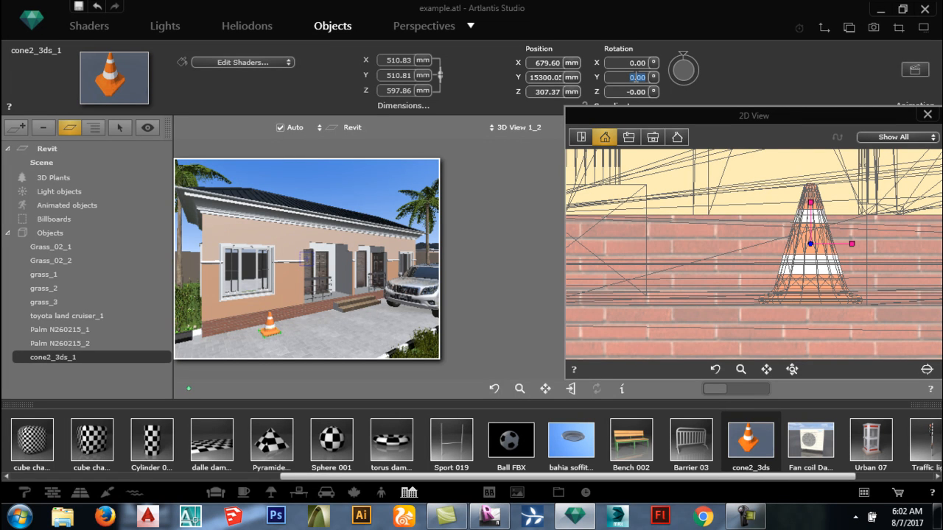
key("Return")
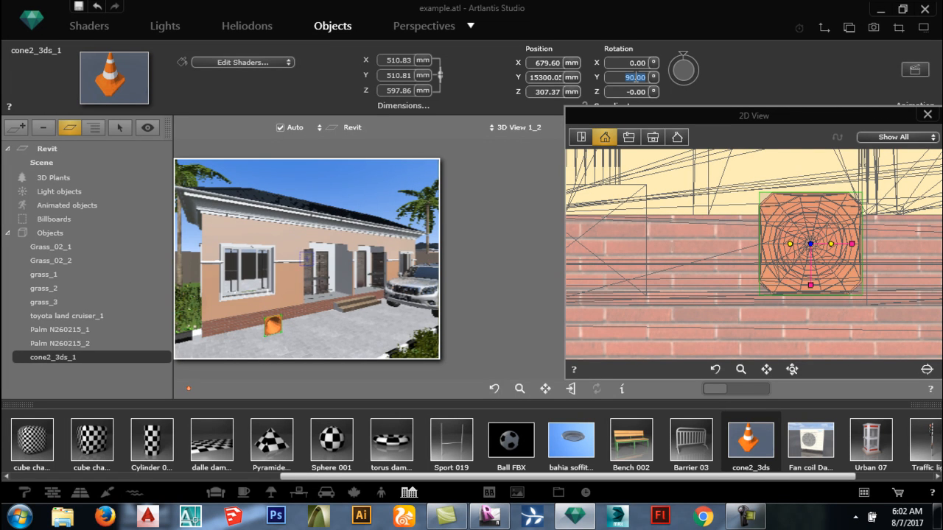
type("0")
key("Return")
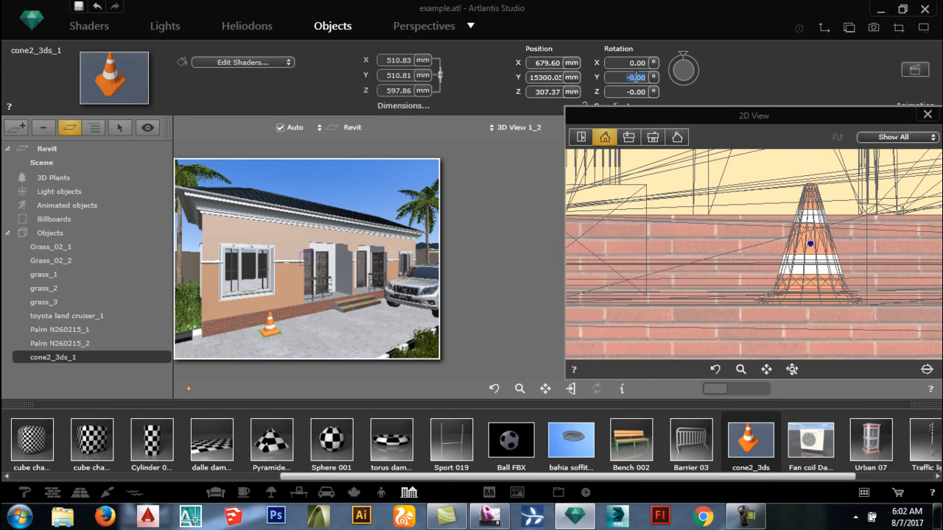
Step: Tilt the traffic cone by setting its Y rotation to 45°
key("BackSpace")
key("BackSpace")
type("45")
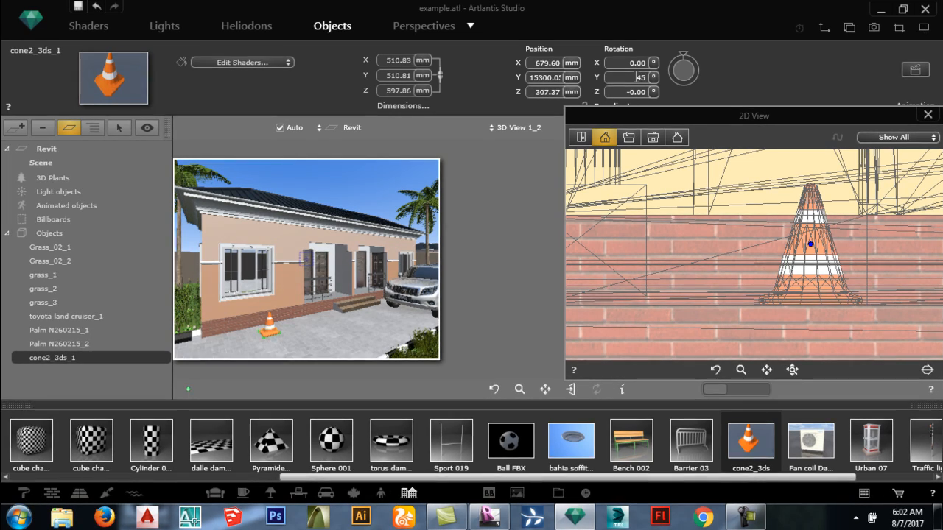
key("Return")
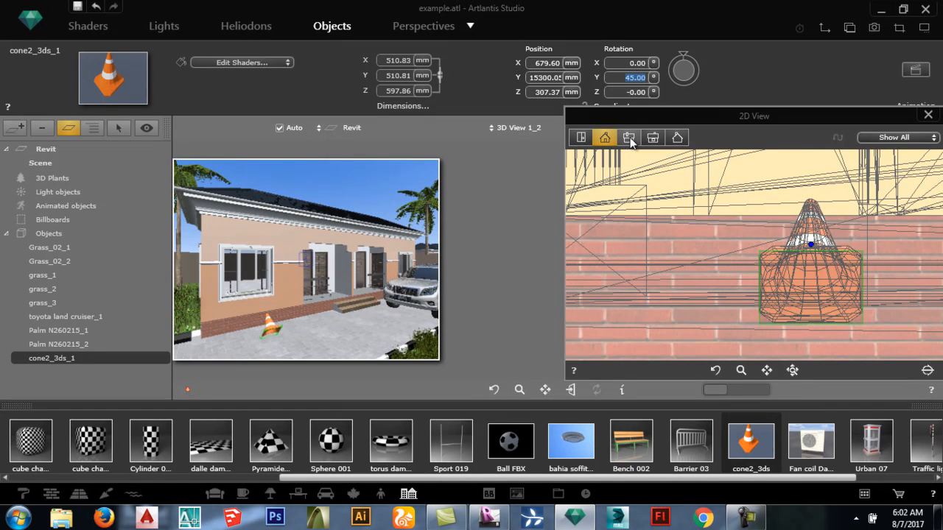
Step: Move the tilted cone in a side elevation to about Y 15754, Z 417 mm and check it from the opposite side
left_click(629, 137)
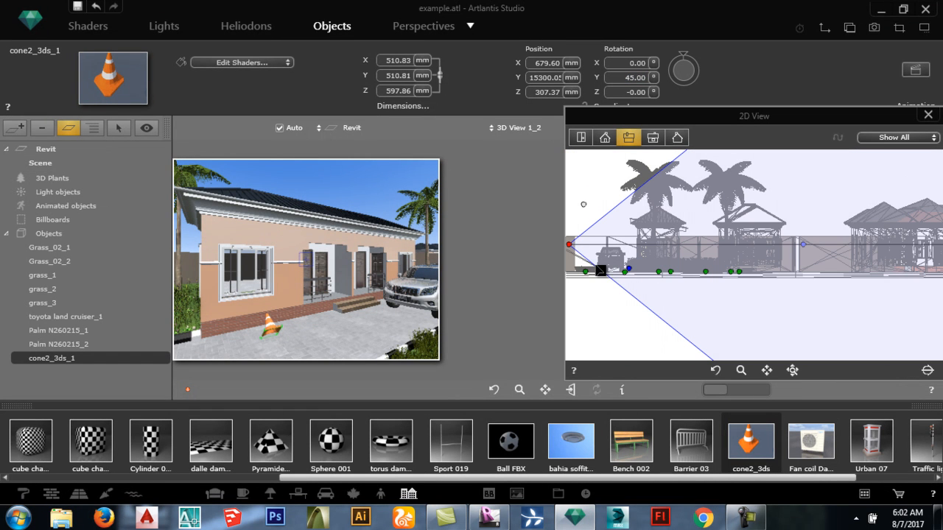
scroll(751, 272, "up", 3)
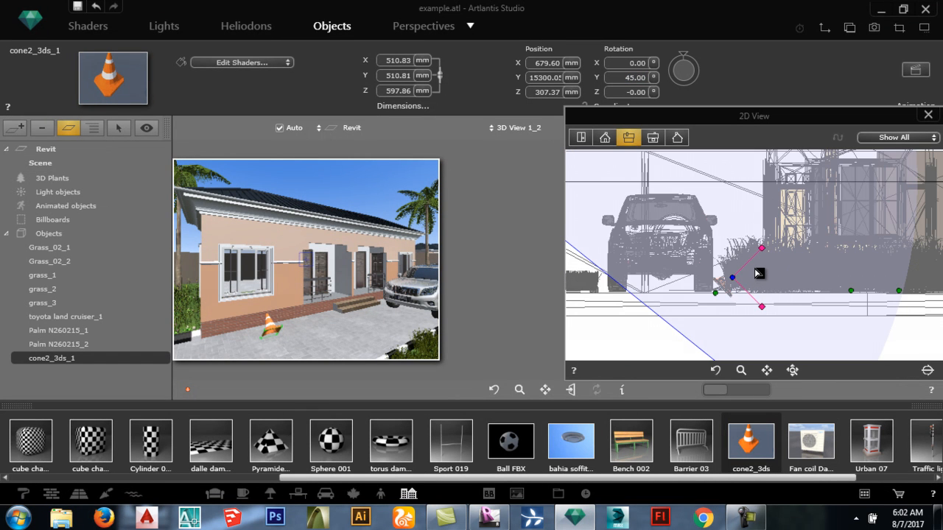
scroll(737, 272, "up", 2)
scroll(730, 274, "up", 2)
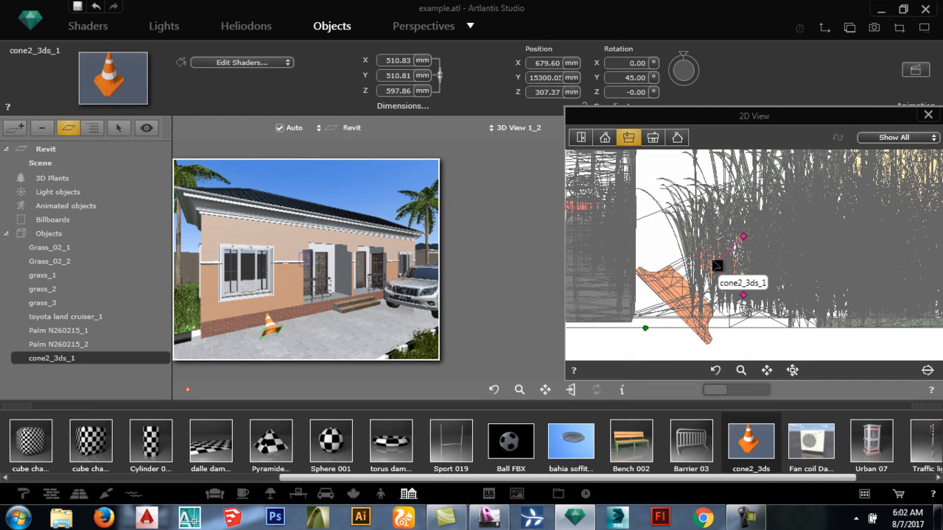
left_click_drag(718, 260, 763, 246)
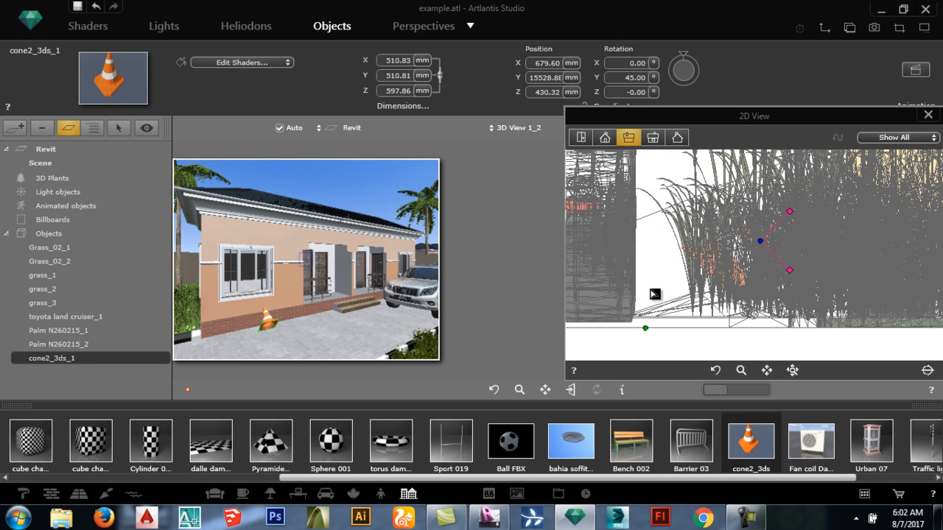
scroll(715, 269, "down", 2)
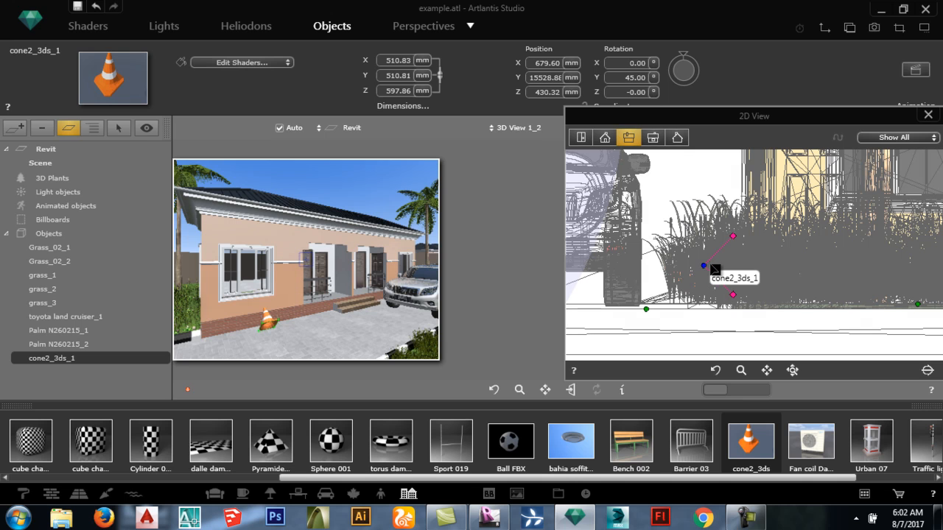
left_click_drag(719, 270, 728, 271)
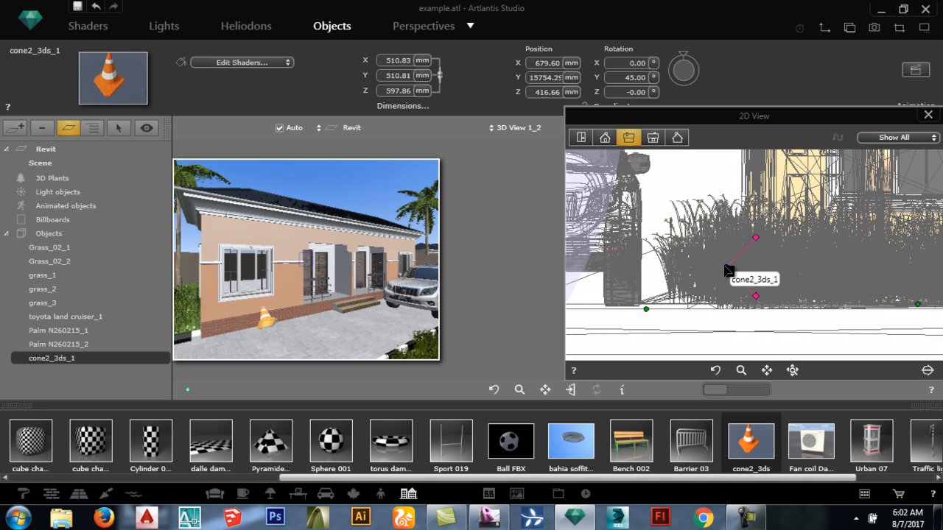
left_click(653, 138)
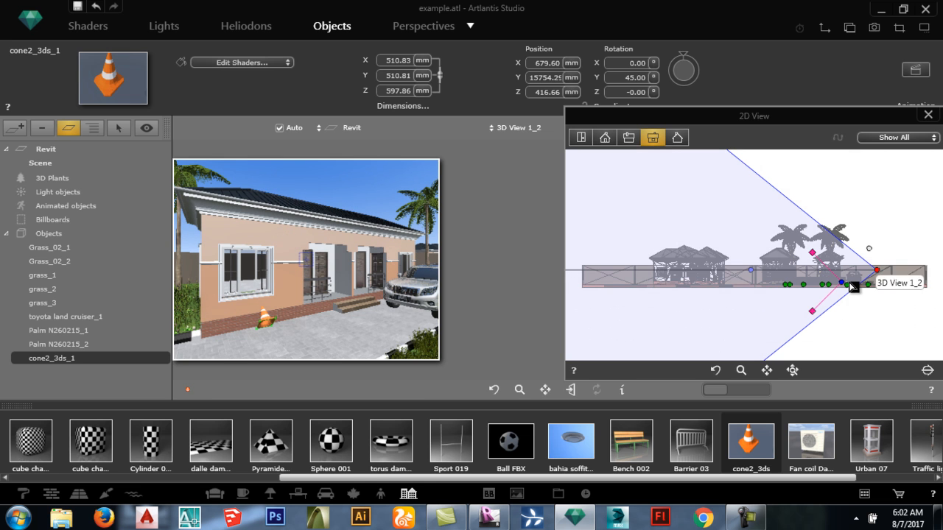
scroll(817, 287, "up", 5)
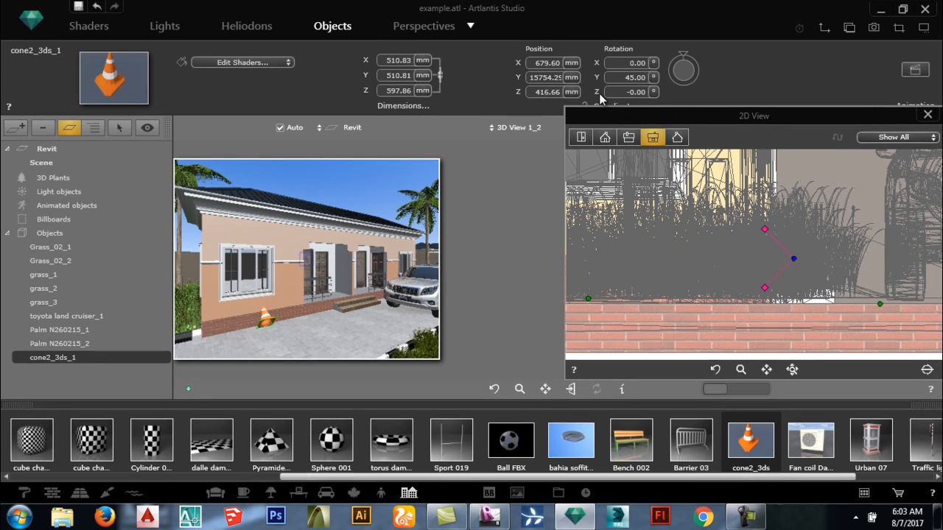
Step: Turn on two-point perspective for 3D View 1_2 and look at the heliodon settings
left_click(430, 25)
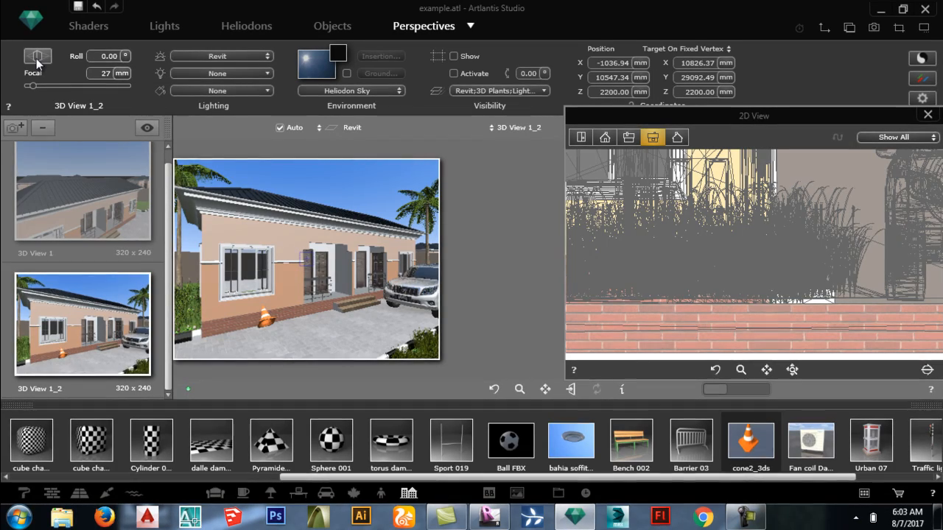
left_click(37, 62)
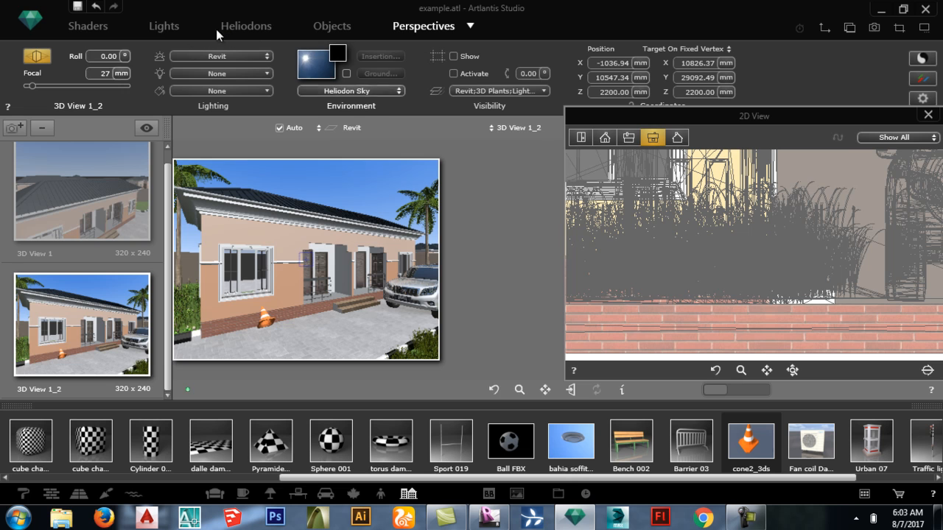
left_click(251, 29)
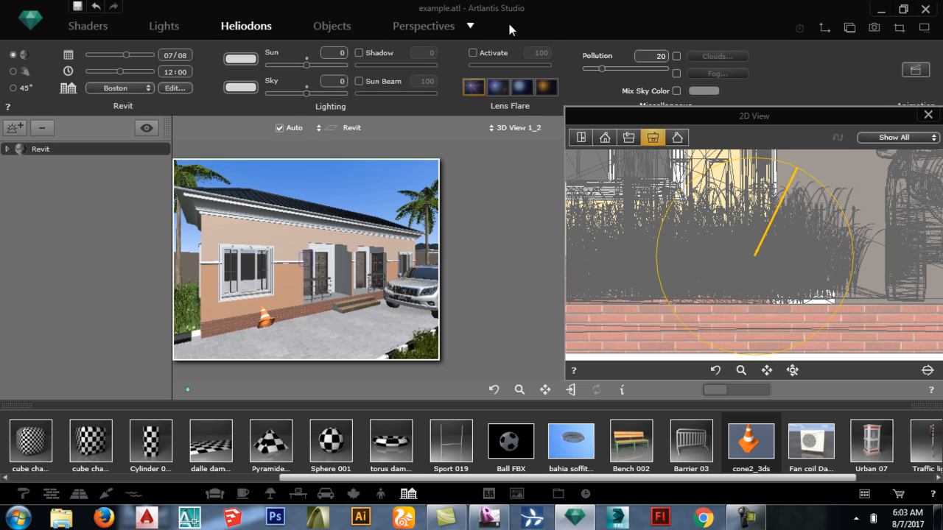
Step: Set 3D View 1_2's rendering size to 2560 × 1920 at 300 dpi with high anti-aliasing
left_click(430, 28)
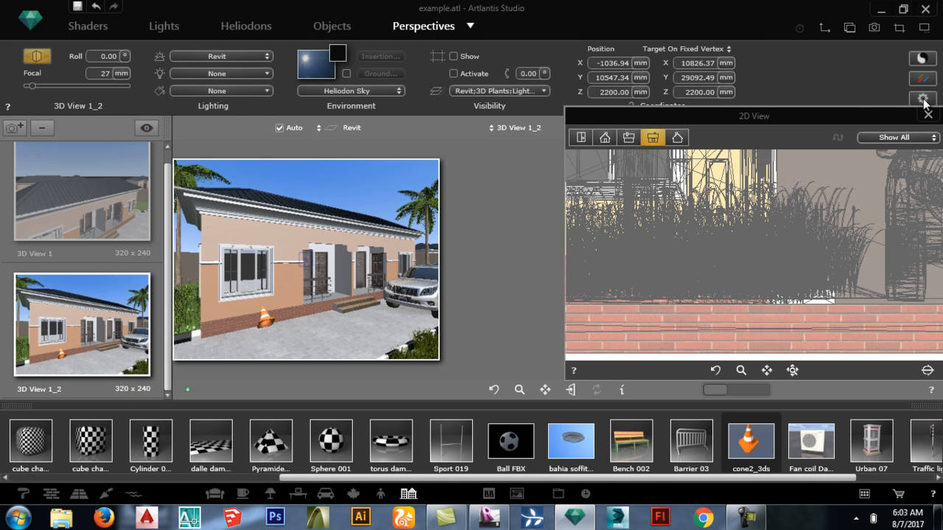
left_click(923, 99)
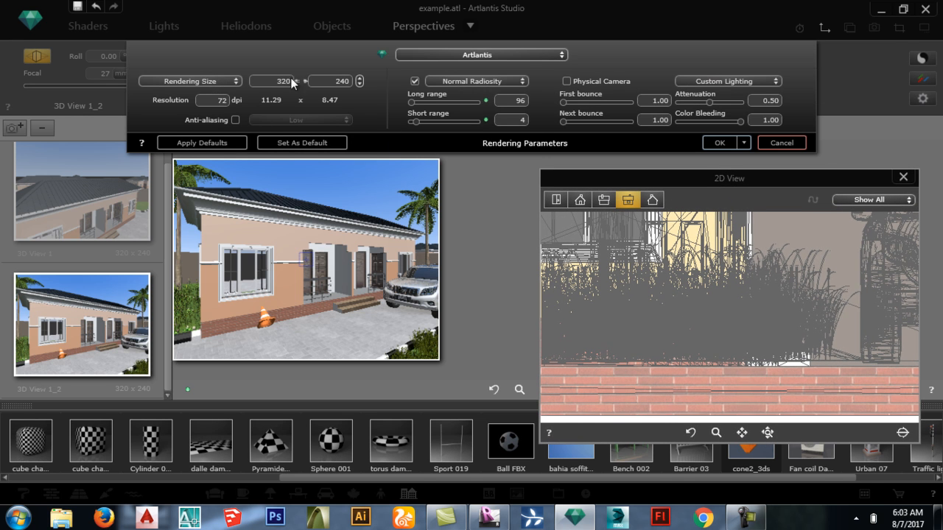
left_click(360, 81)
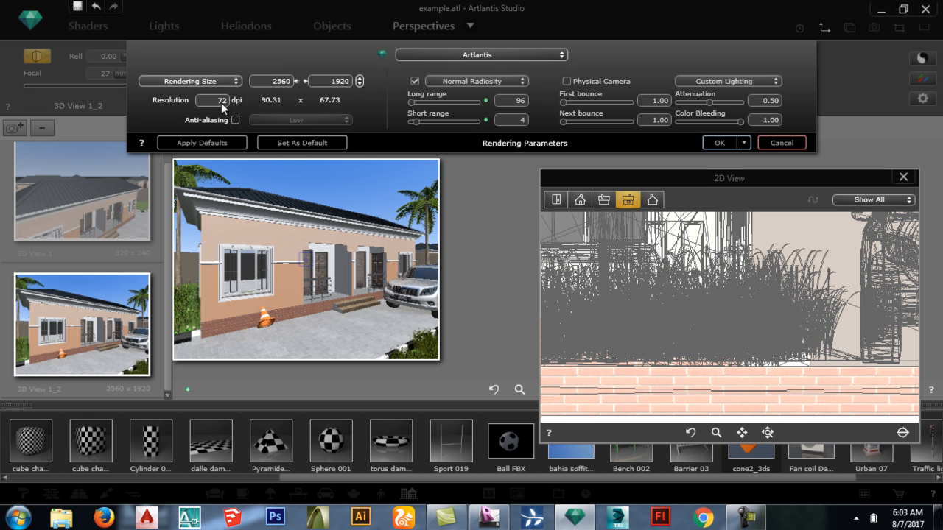
left_click(222, 102)
type("300")
left_click(236, 118)
left_click(293, 120)
left_click(286, 122)
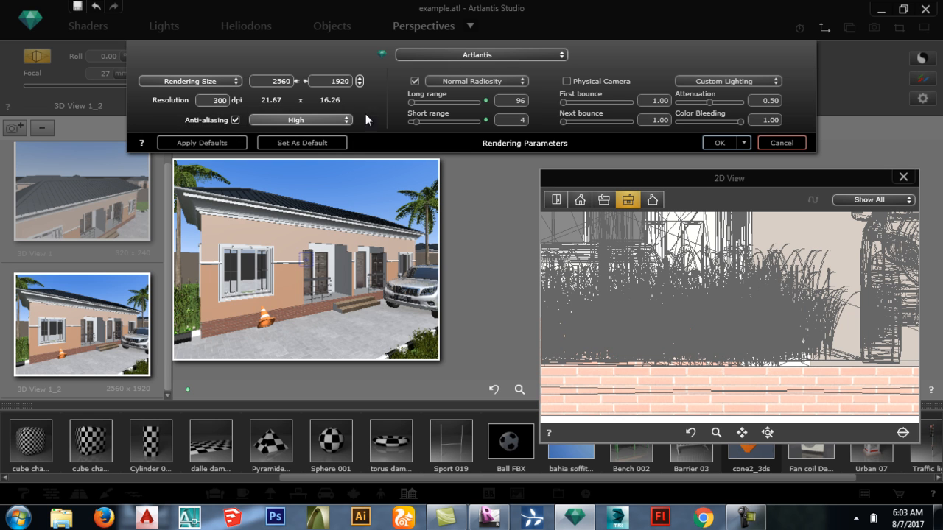
Step: Set custom radiosity with long range 8 and short range 32, and enable the physical camera in the rendering parameters
left_click(478, 86)
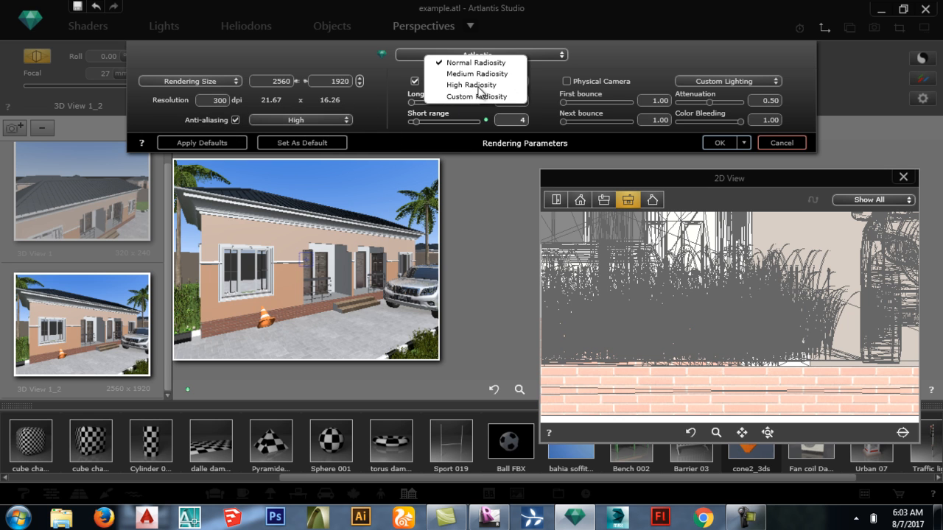
left_click(478, 86)
left_click_drag(460, 102, 598, 117)
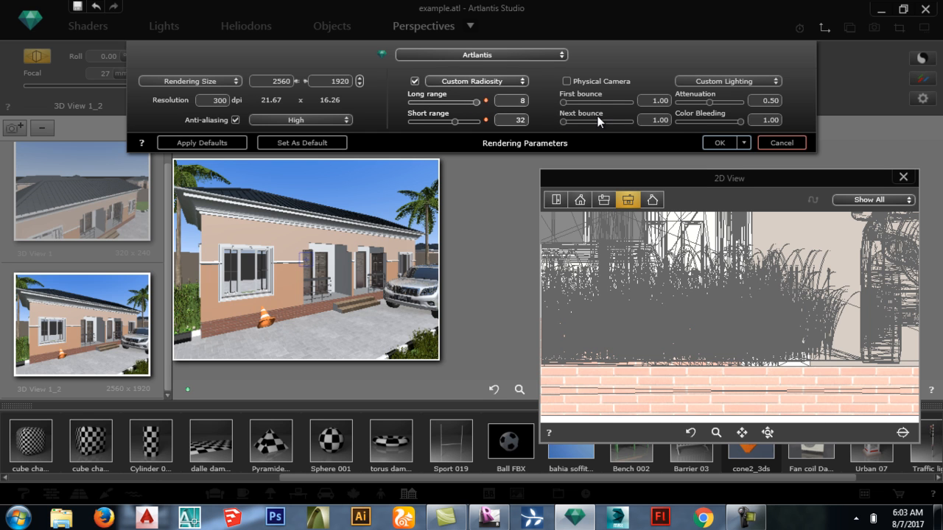
left_click(576, 83)
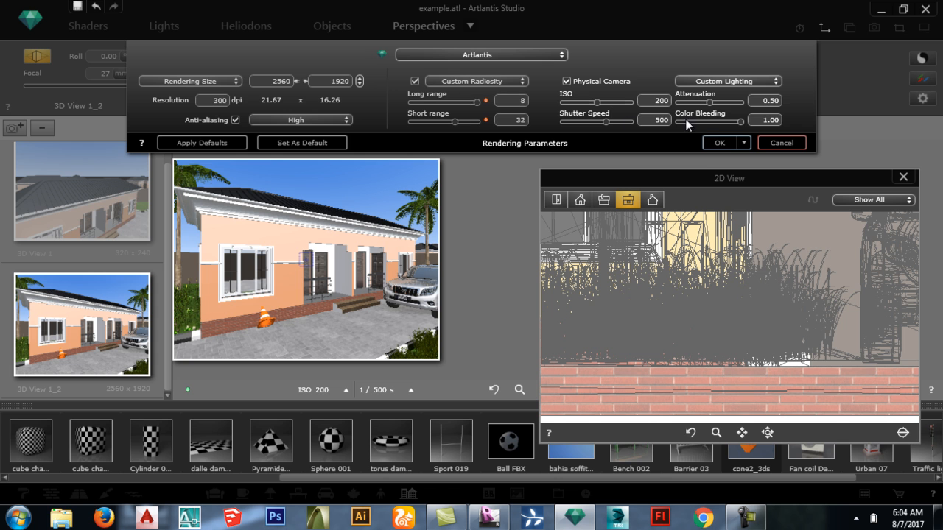
left_click(720, 143)
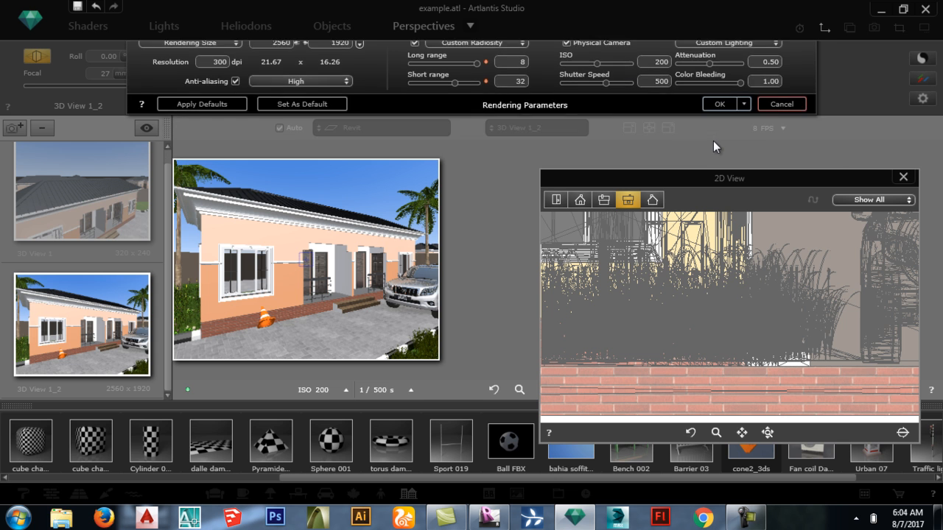
Step: Set the post-process contrast to 13 and brightness to 4, and try an edge effect of 9 with paint effects at 0
left_click(930, 78)
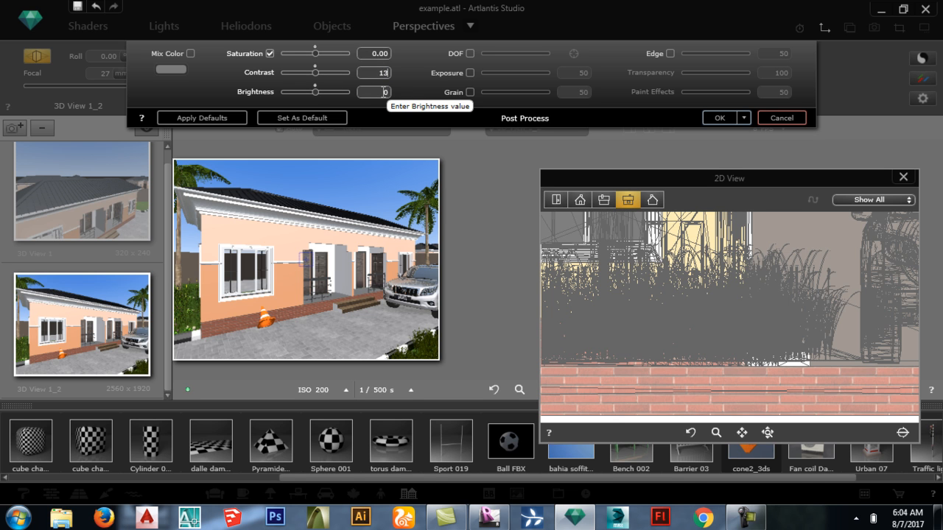
left_click(384, 92)
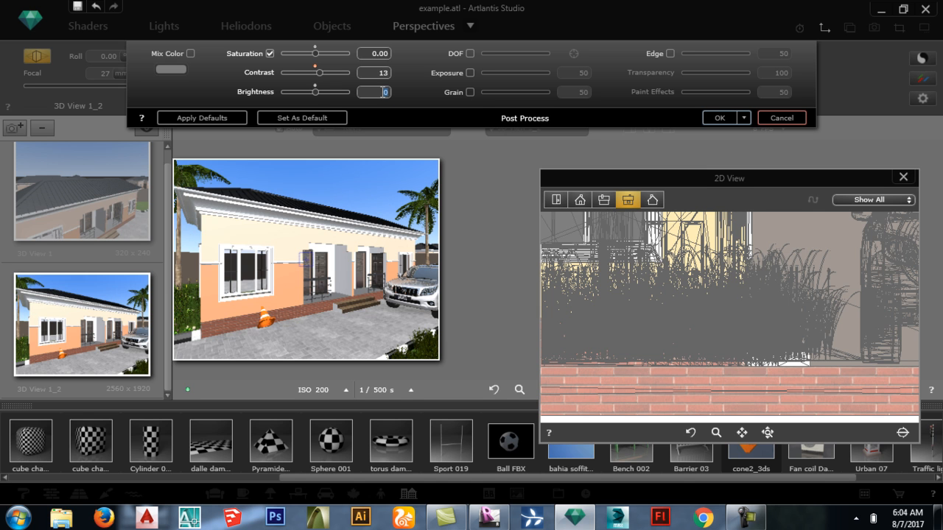
left_click(671, 54)
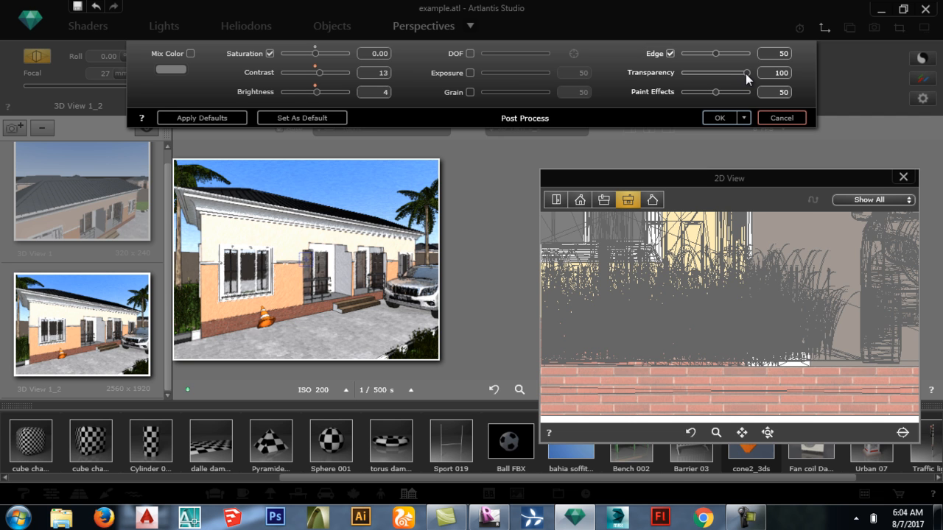
left_click_drag(716, 92, 661, 96)
type("5")
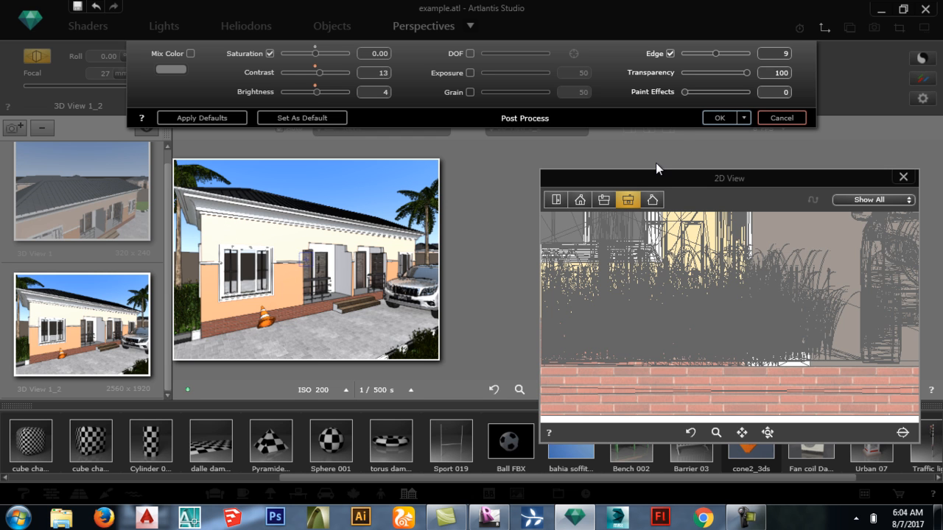
left_click(719, 119)
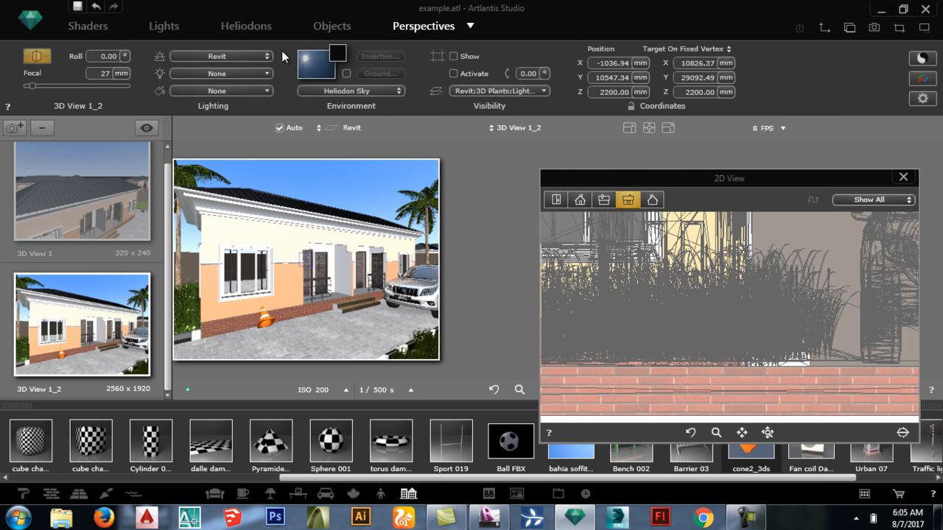
Step: Enable the view's ground and set the Revit heliodon to manual azimuth and elevation with shadow at 100
left_click(347, 74)
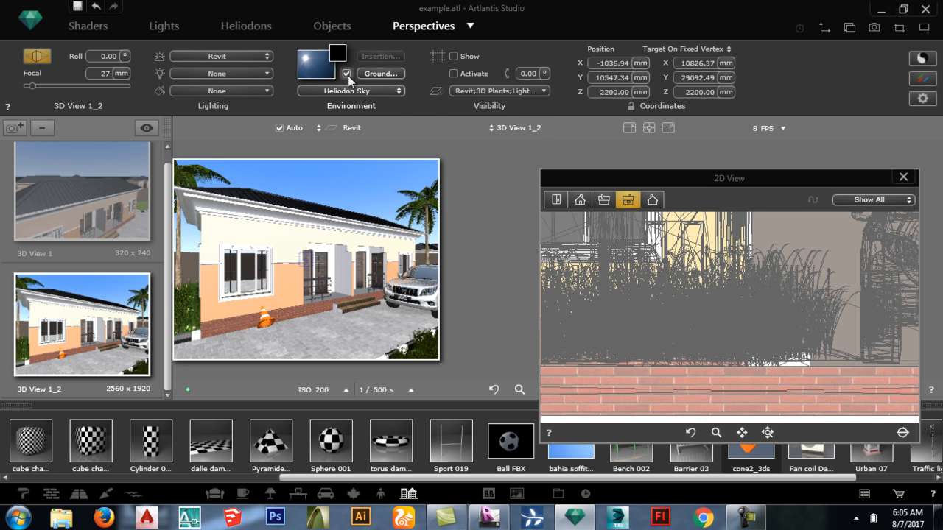
left_click(247, 28)
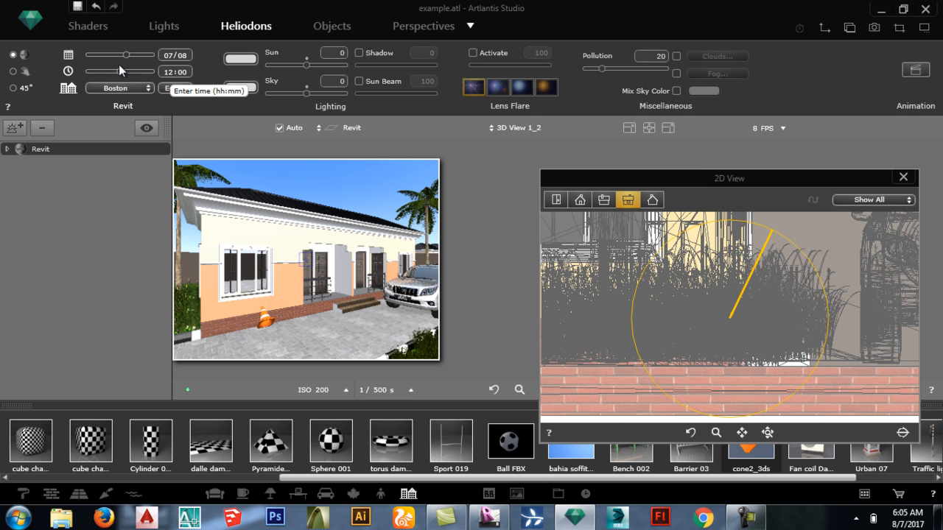
left_click(19, 71)
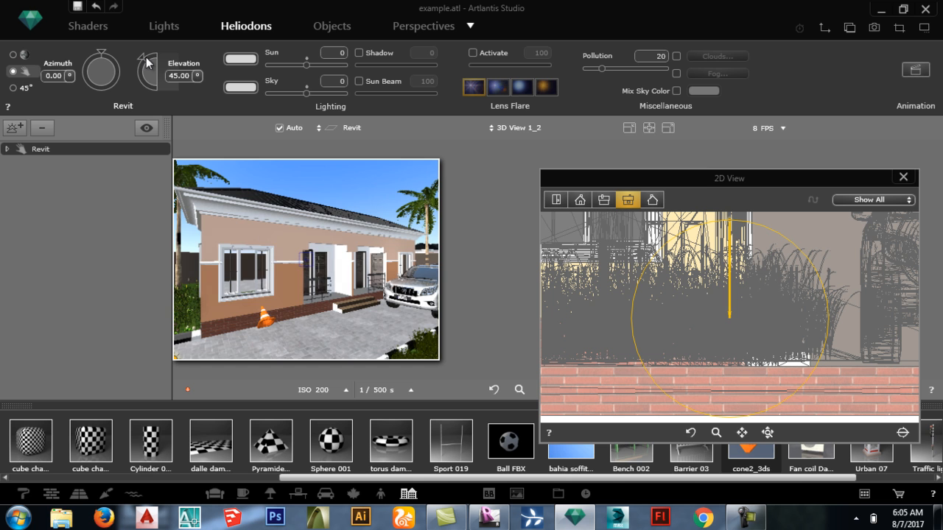
left_click(359, 53)
left_click_drag(360, 65, 448, 66)
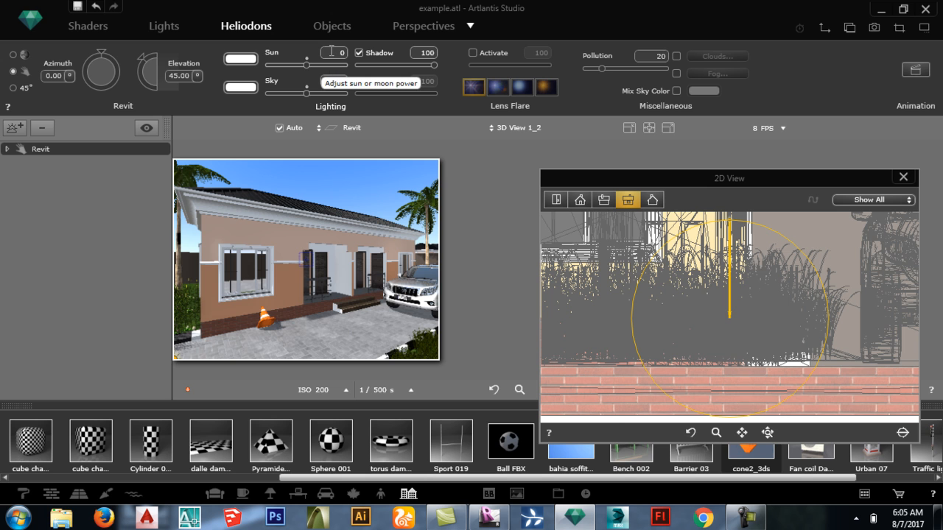
Step: Set the Revit heliodon's sun power to 15 and its sky power to 5
left_click(331, 51)
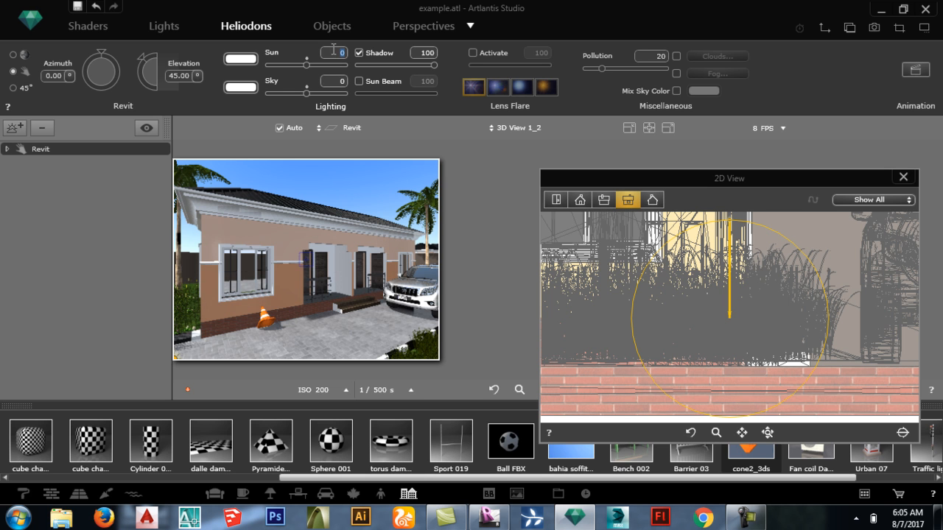
type("11")
key("Return")
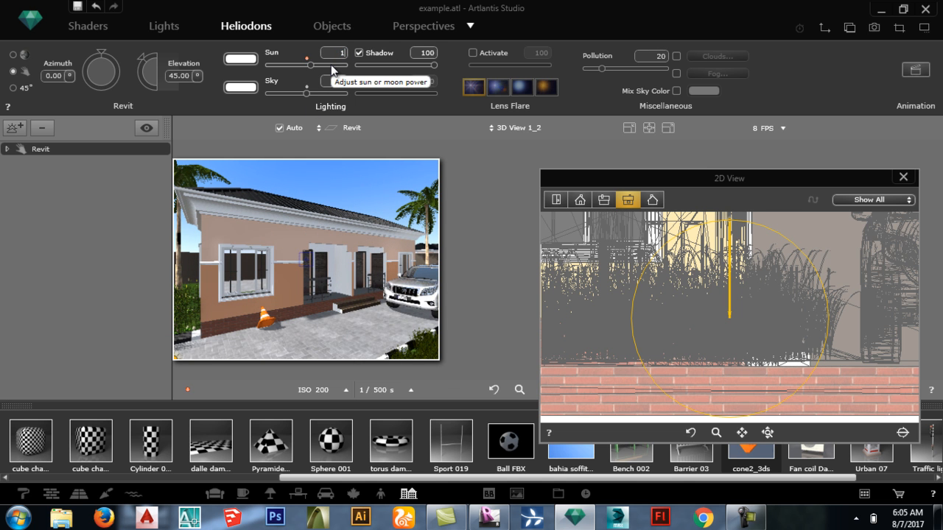
key("Return")
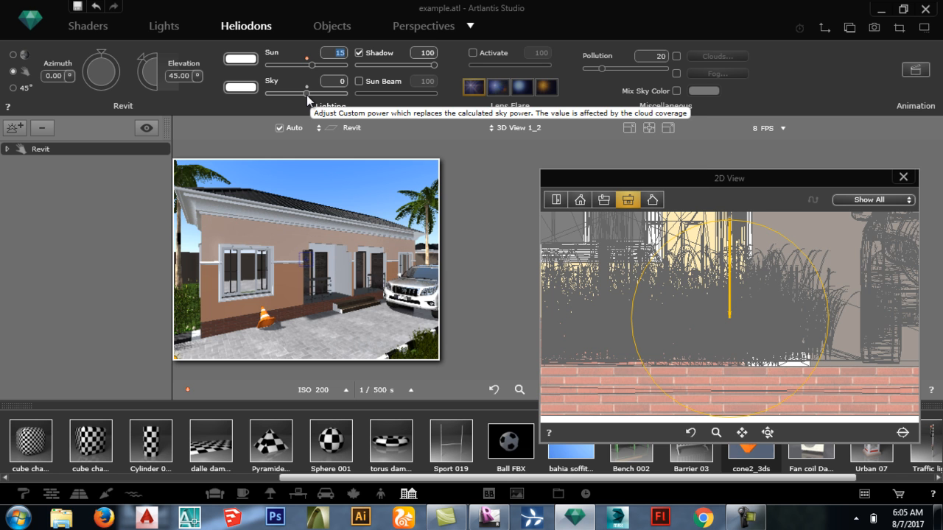
left_click(309, 95)
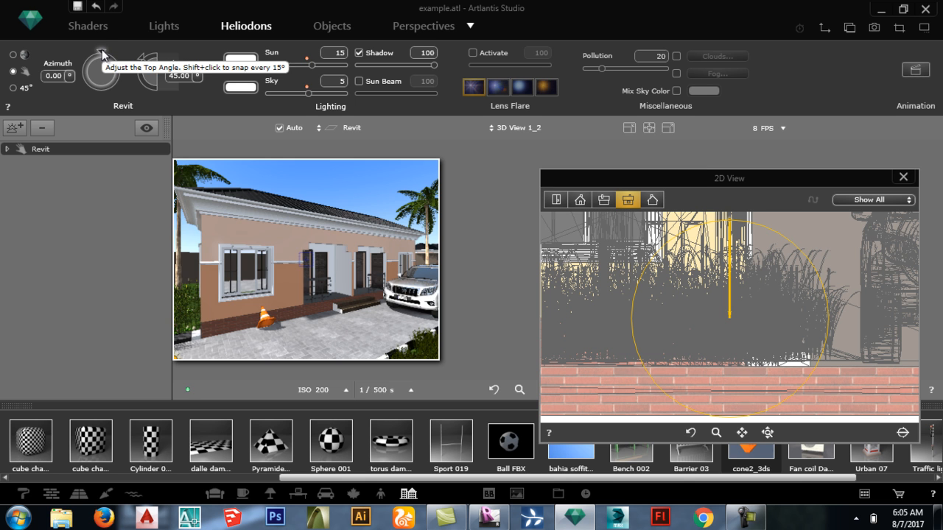
Step: Try a sun azimuth of 130° and an elevation of 20° for the Revit heliodon
left_click_drag(102, 50, 91, 56)
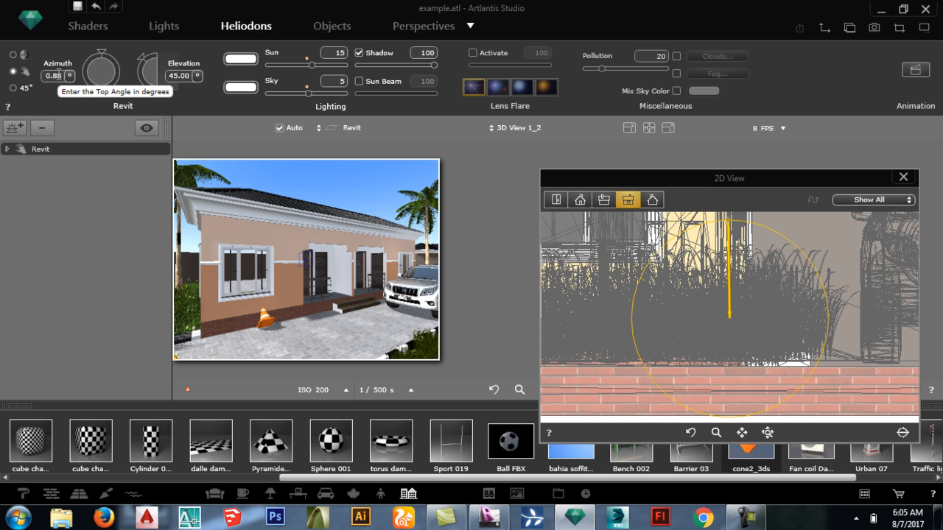
double_click(58, 75)
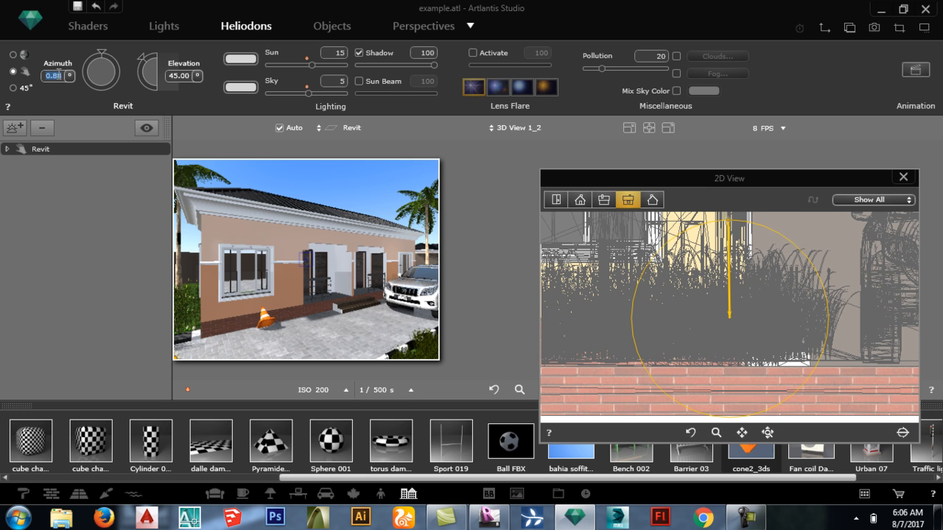
key("BackSpace")
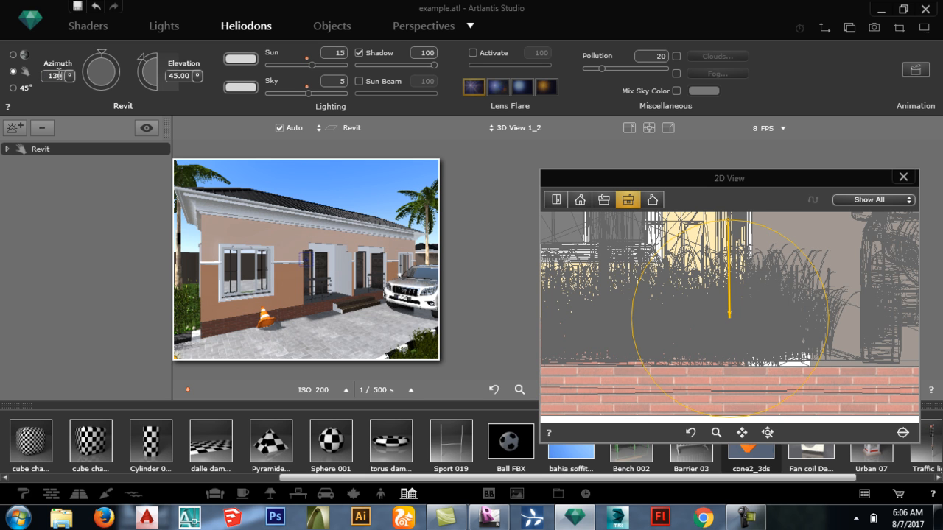
type("130")
key("Return")
double_click(185, 75)
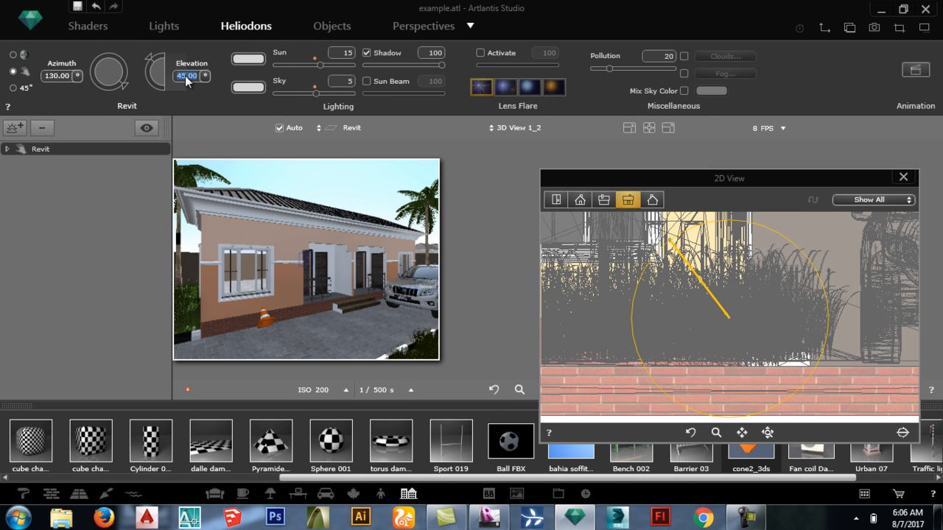
type("3")
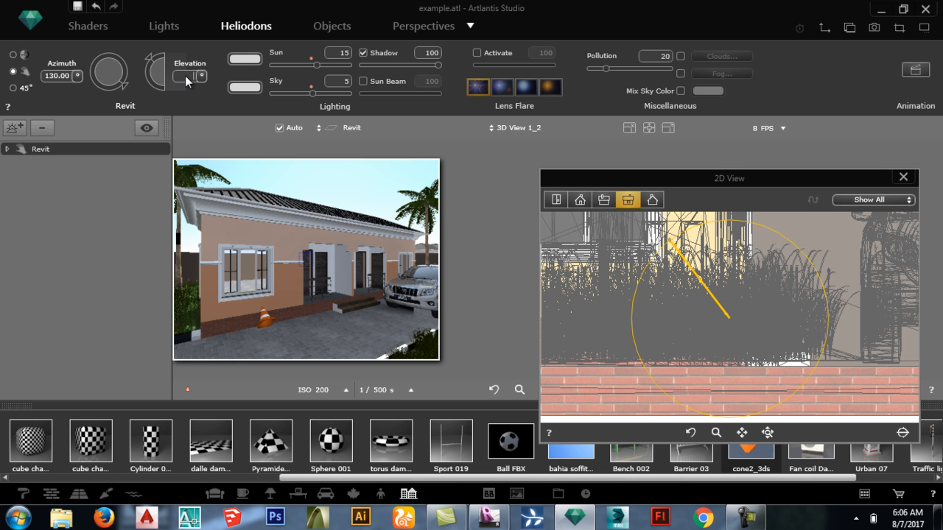
type("20")
key("Return")
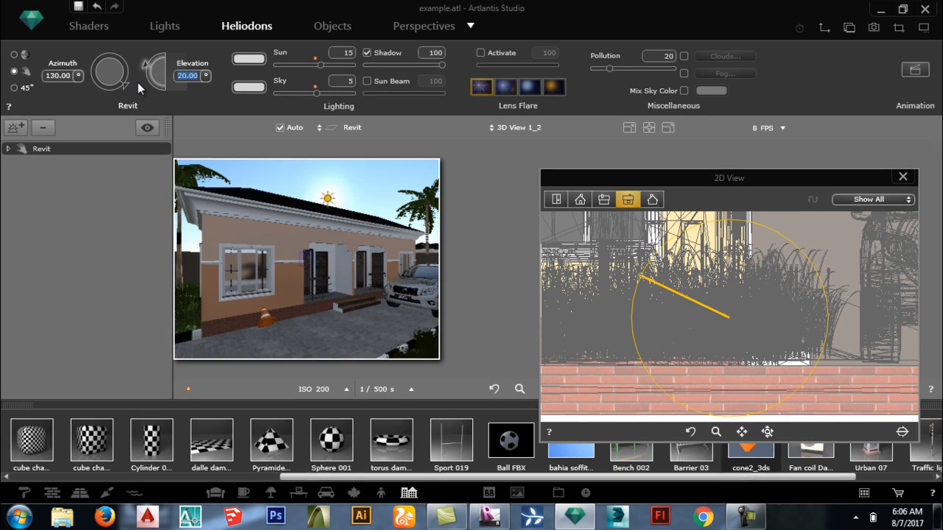
Step: Swing the sun round to an azimuth of about 195.75° and an elevation of about 19.59° so it lights the front facade
left_click(109, 85)
left_click(102, 83)
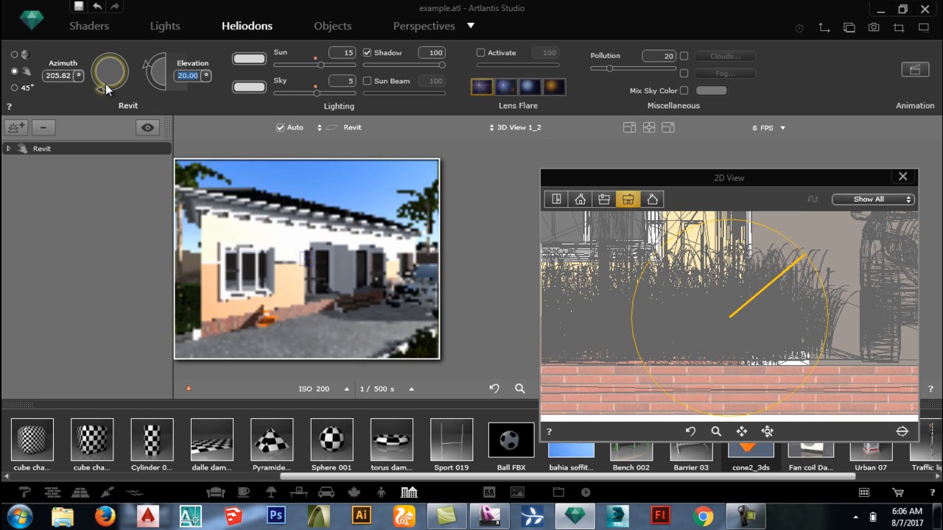
left_click(106, 85)
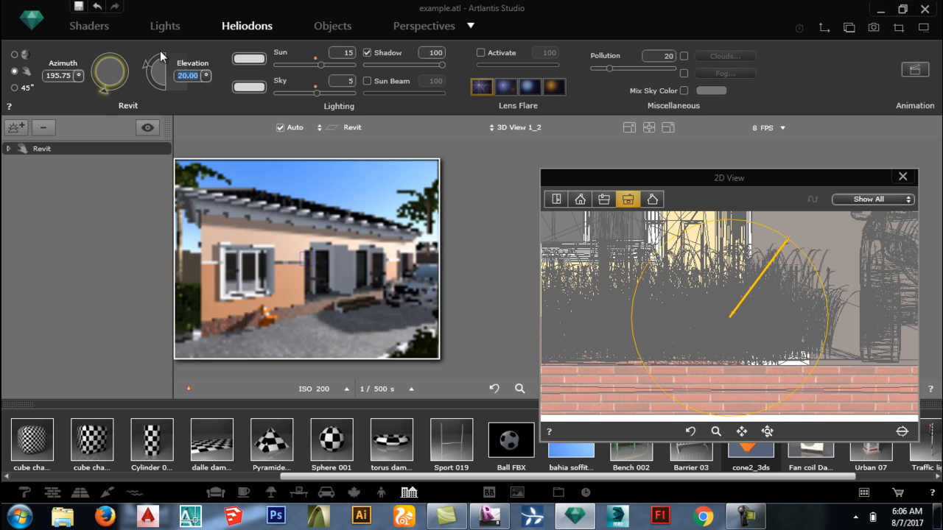
left_click(144, 72)
left_click_drag(143, 66, 145, 64)
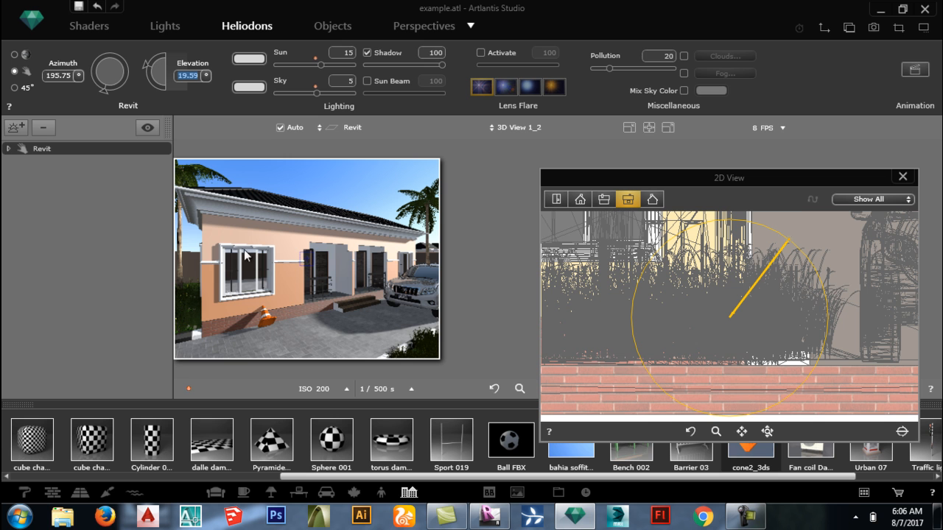
Step: Return to the perspective settings, then switch to Windows Explorer and open the HDRIs folder inside Desktop\3DM on drive E
left_click(399, 29)
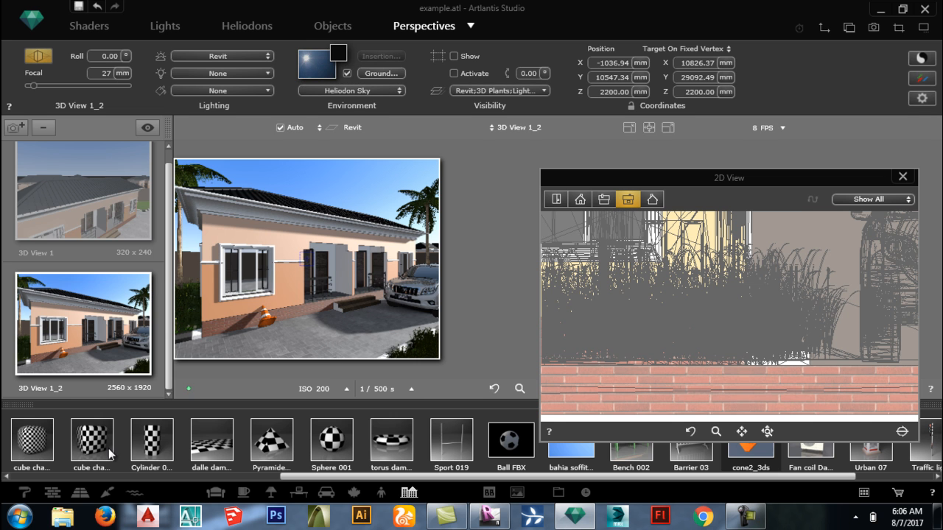
left_click(30, 517)
left_click(220, 261)
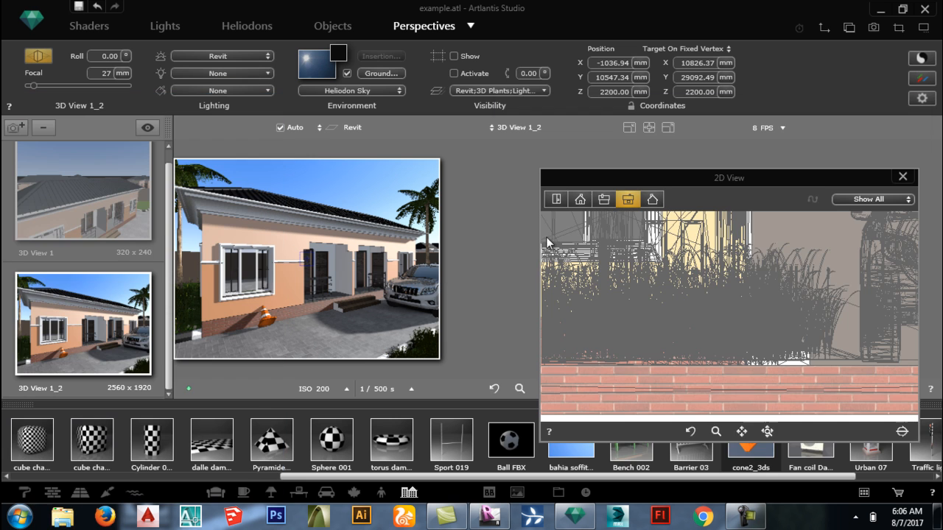
double_click(686, 228)
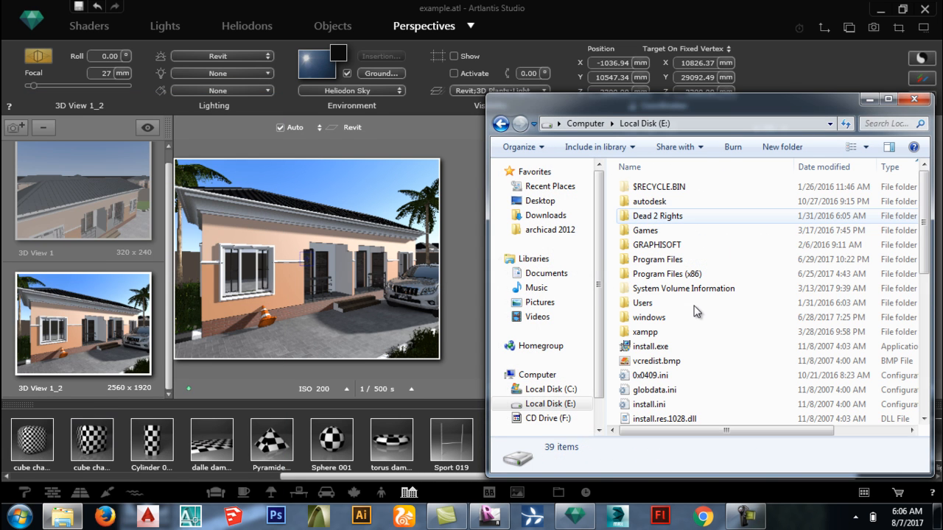
double_click(693, 307)
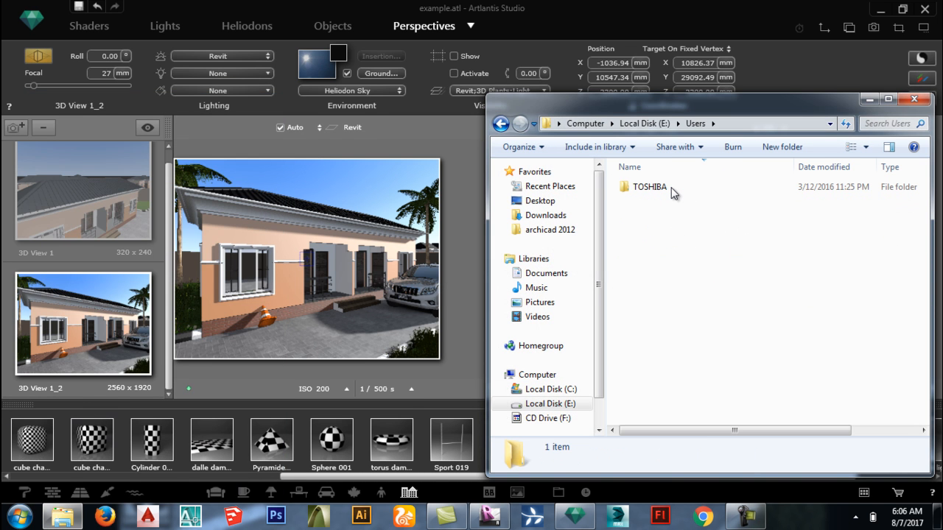
left_click(671, 187)
left_click(671, 187)
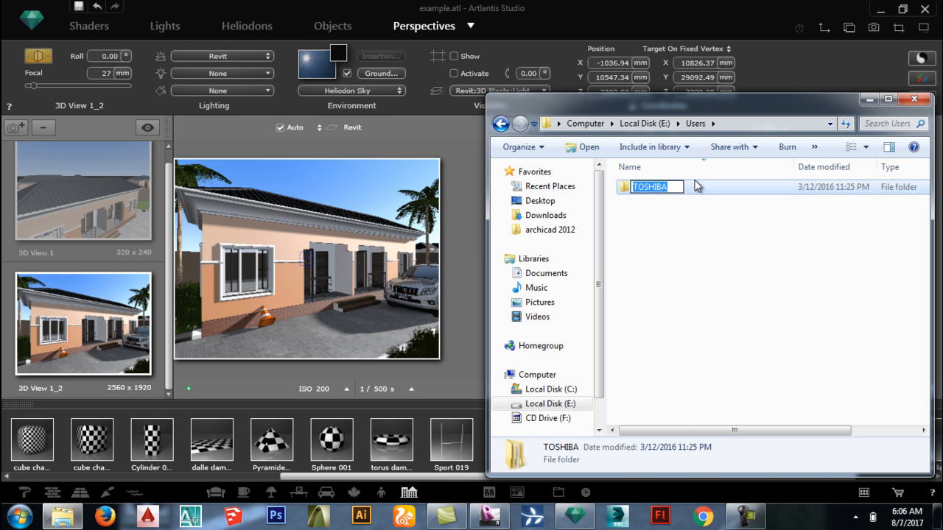
double_click(683, 190)
double_click(682, 200)
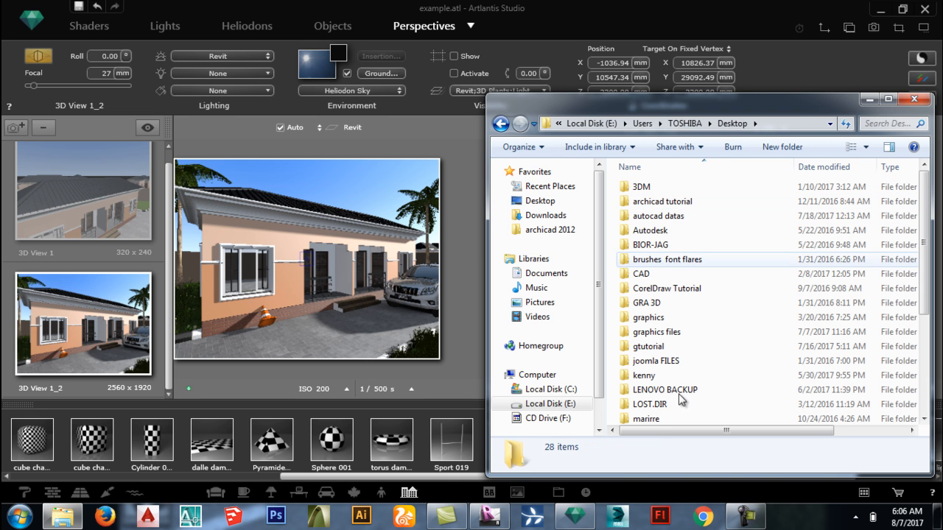
double_click(707, 188)
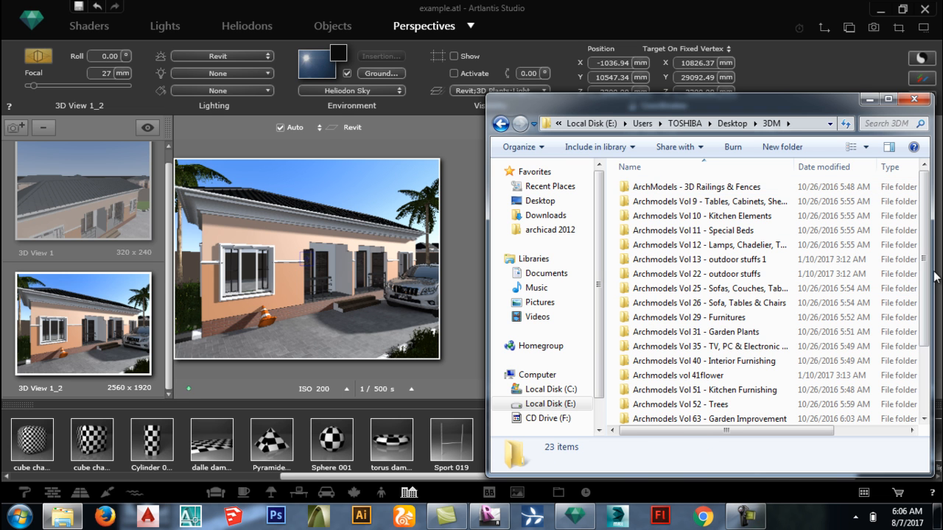
scroll(685, 383, "down", 2)
double_click(648, 417)
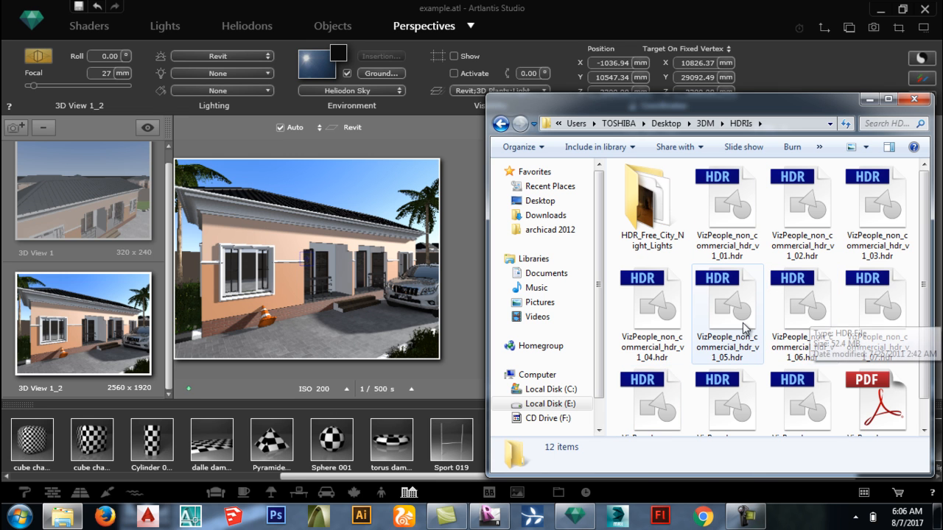
Step: Apply VizPeople_non_commercial_hdr_v1_05.hdr as the background image of 3D View 1_2
left_click(744, 328)
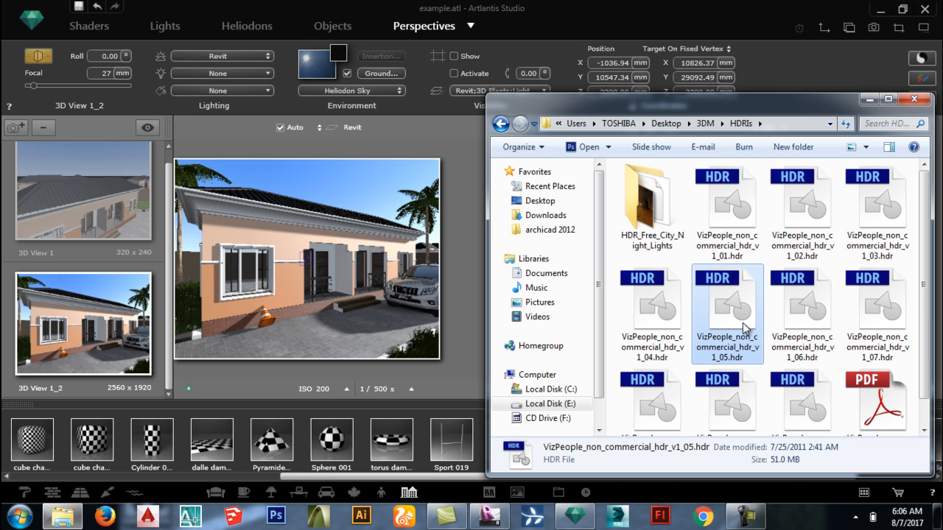
left_click_drag(707, 310, 365, 188)
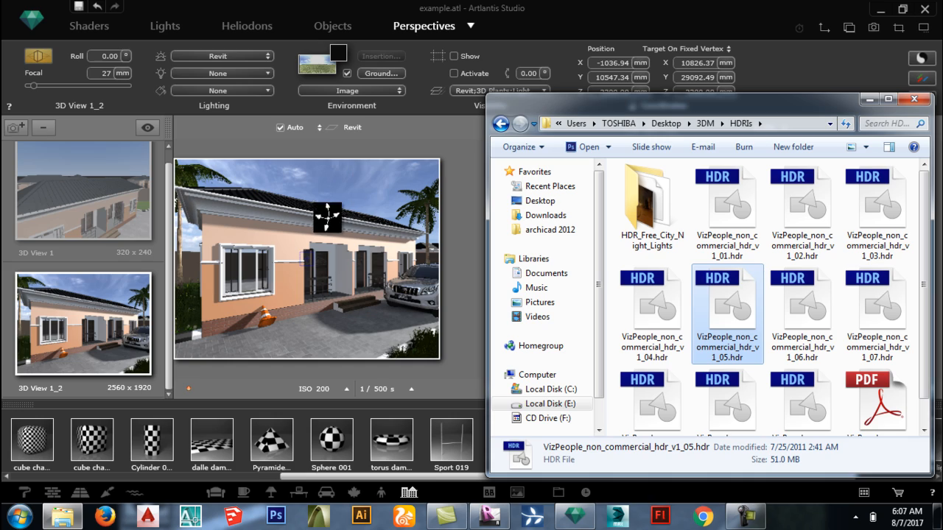
left_click(319, 72)
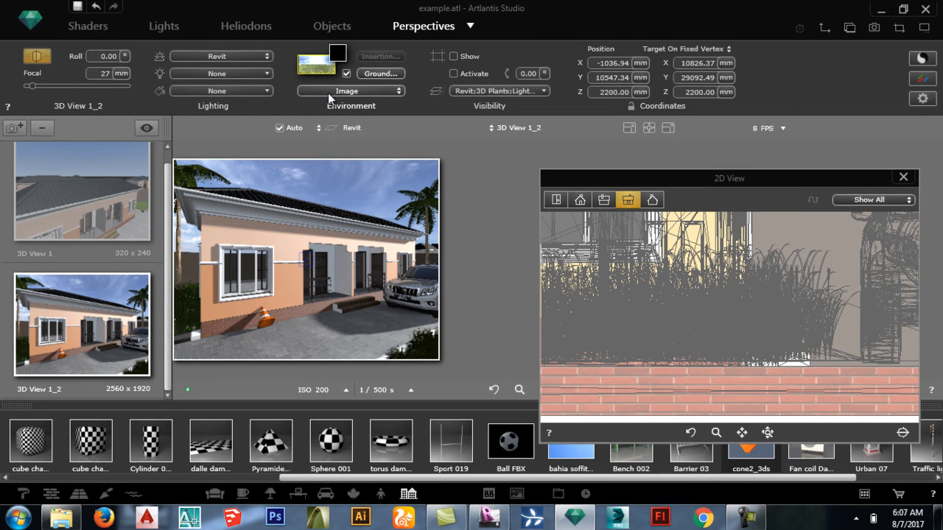
Step: Set the HDR background's brightness to 35 and turn on its lighting with a value of 38
left_click(328, 93)
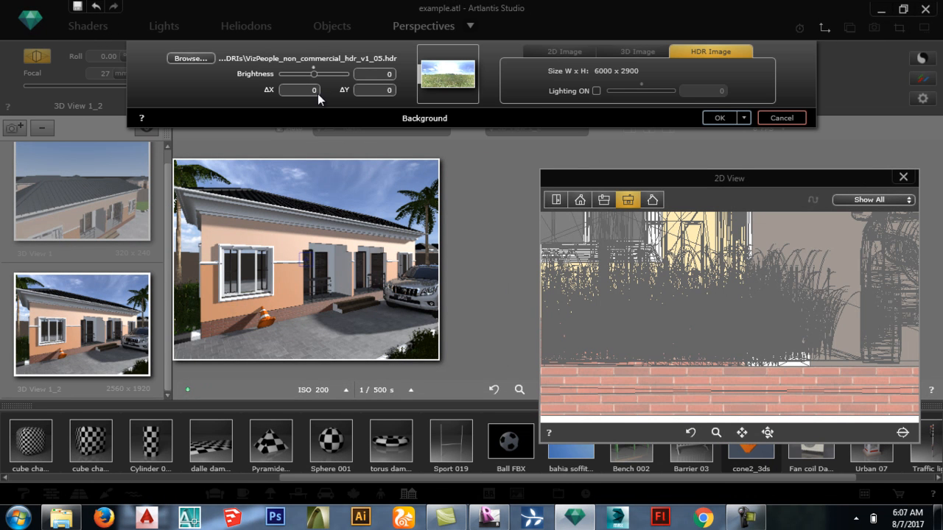
left_click(372, 74)
key("Return")
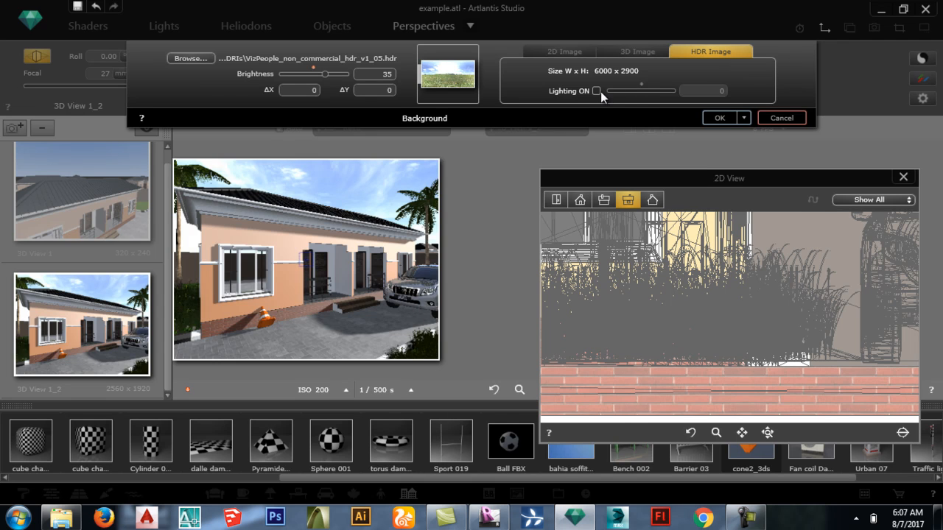
left_click(596, 91)
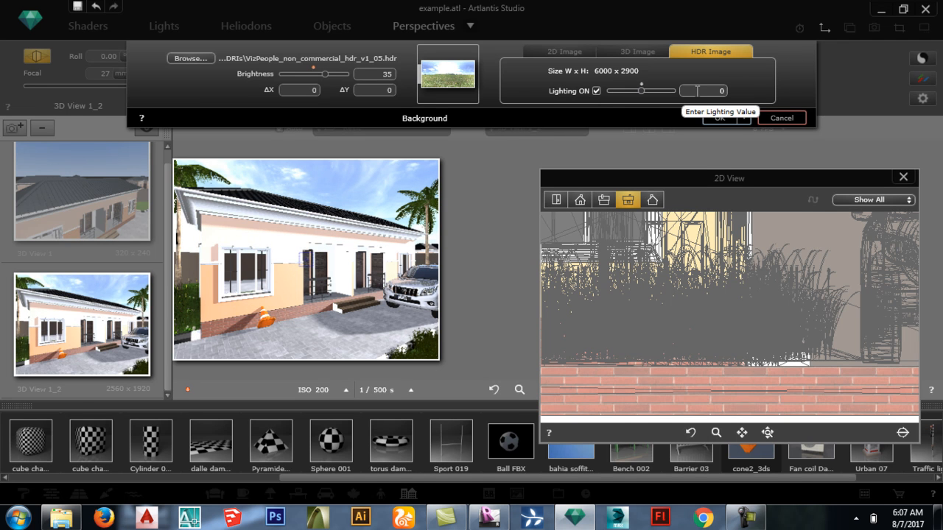
left_click(697, 90)
type("38")
key("Return")
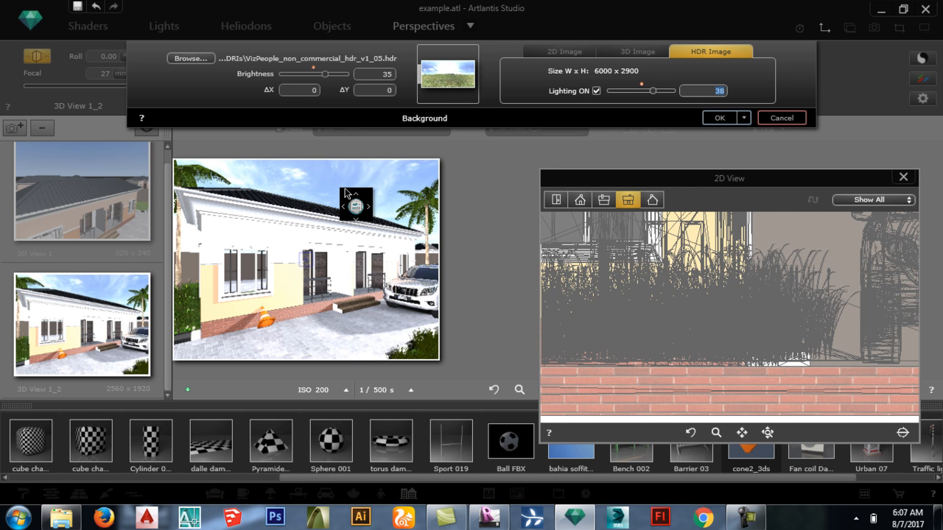
Step: Shift the HDR background behind the house to ΔX -1028 and ΔY 23, and accept the background settings
mouse_move(345, 187)
left_mouse_down()
mouse_move(383, 189)
mouse_move(359, 199)
mouse_move(411, 202)
mouse_move(344, 182)
mouse_move(394, 181)
mouse_move(374, 184)
mouse_move(411, 197)
mouse_move(327, 174)
mouse_move(379, 172)
mouse_move(342, 178)
mouse_move(358, 177)
left_mouse_up()
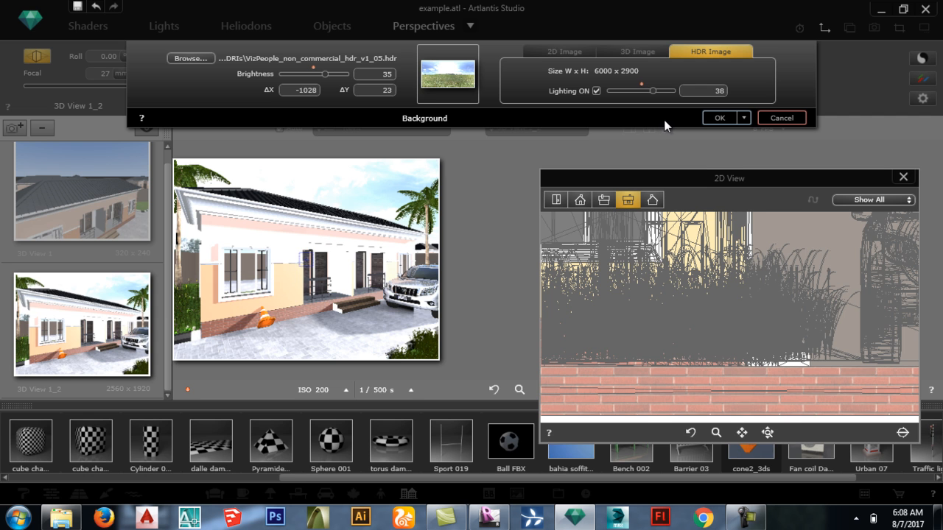
left_click(712, 120)
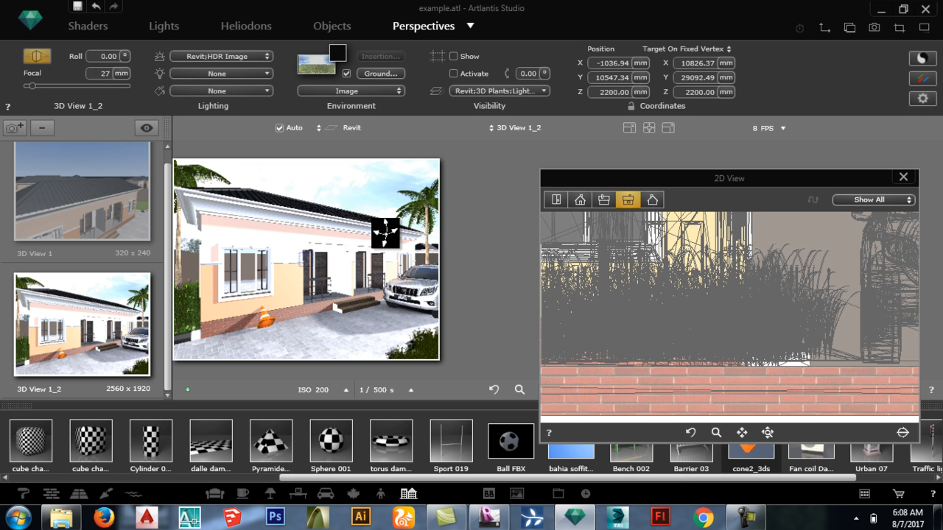
Step: Lower the HDR background's brightness to 27 and its lighting to 22 for 3D View 1_2, and accept the background settings
left_click(246, 25)
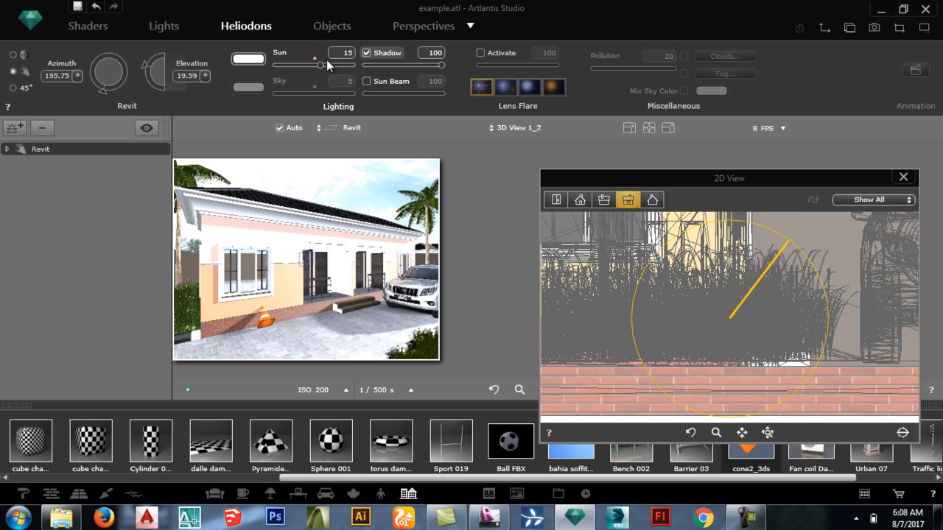
left_click(403, 28)
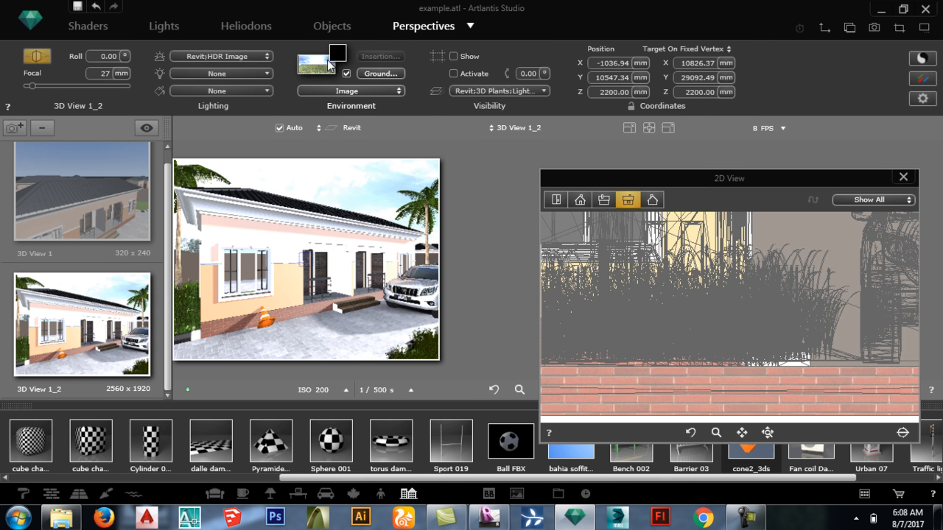
left_click(317, 64)
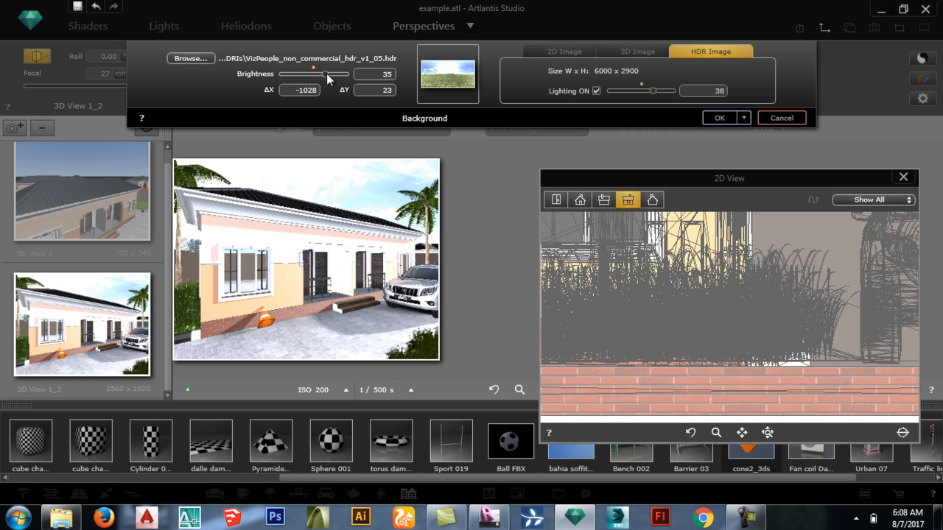
left_click_drag(326, 76, 323, 74)
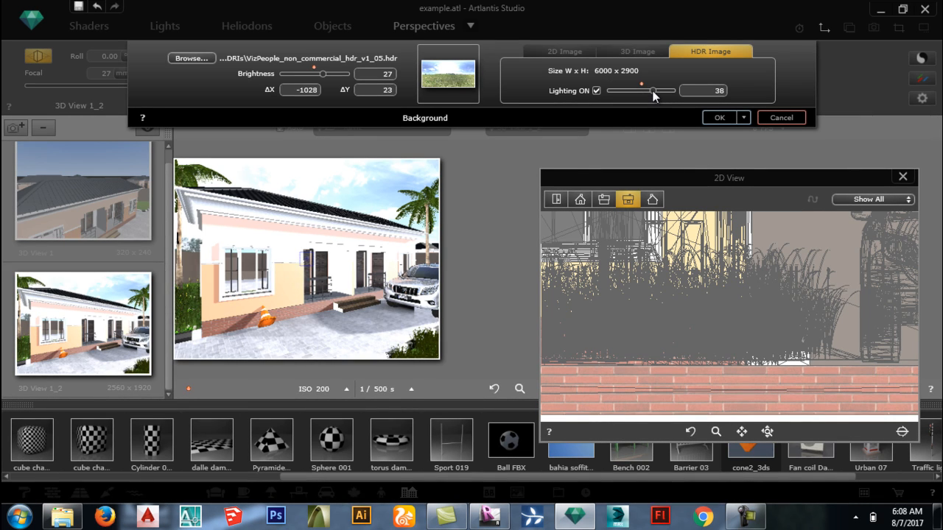
left_click_drag(652, 90, 648, 90)
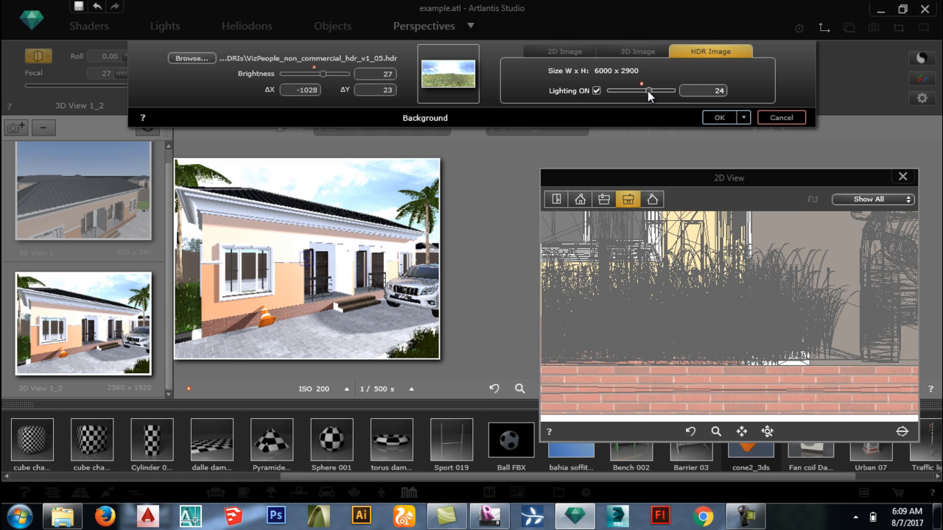
left_click_drag(647, 91, 647, 91)
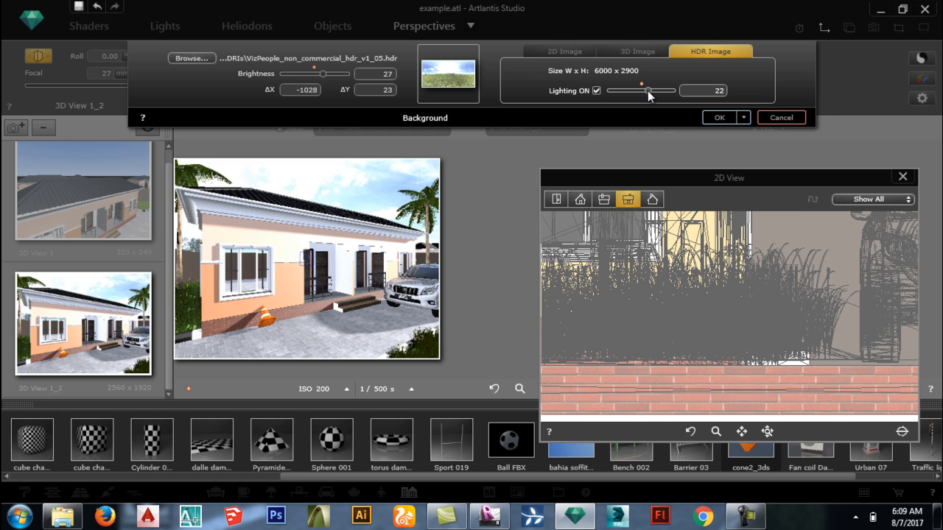
left_click(718, 118)
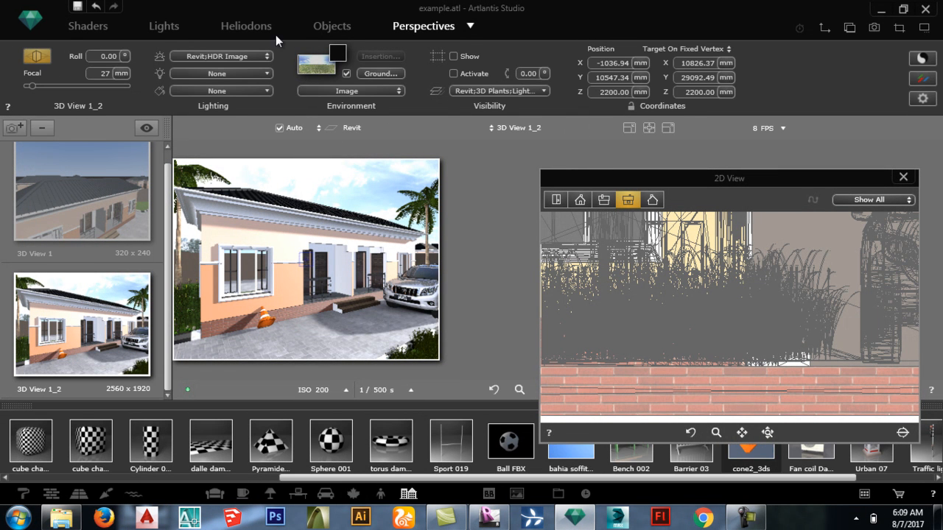
Step: Set the Revit heliodon's sun intensity to 11 and return to the perspective settings
left_click(241, 26)
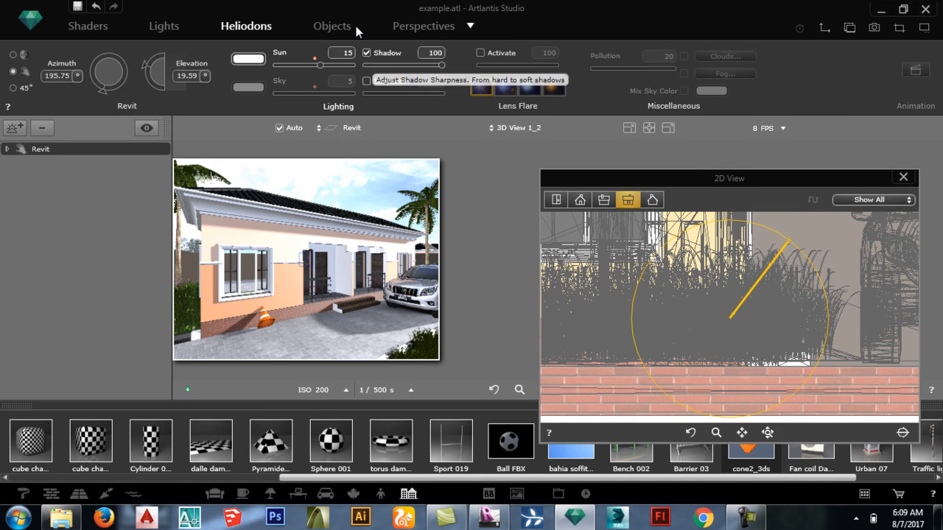
left_click(417, 26)
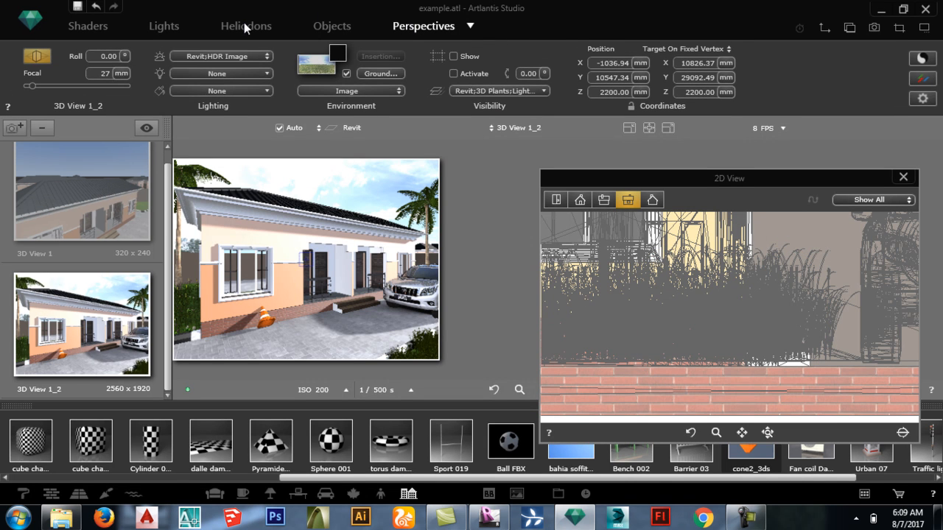
double_click(343, 56)
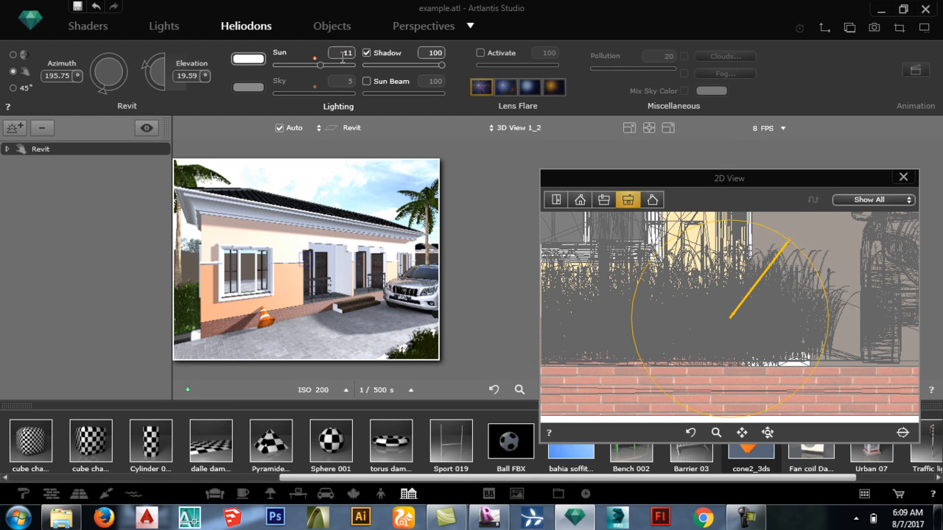
type("11")
key("Return")
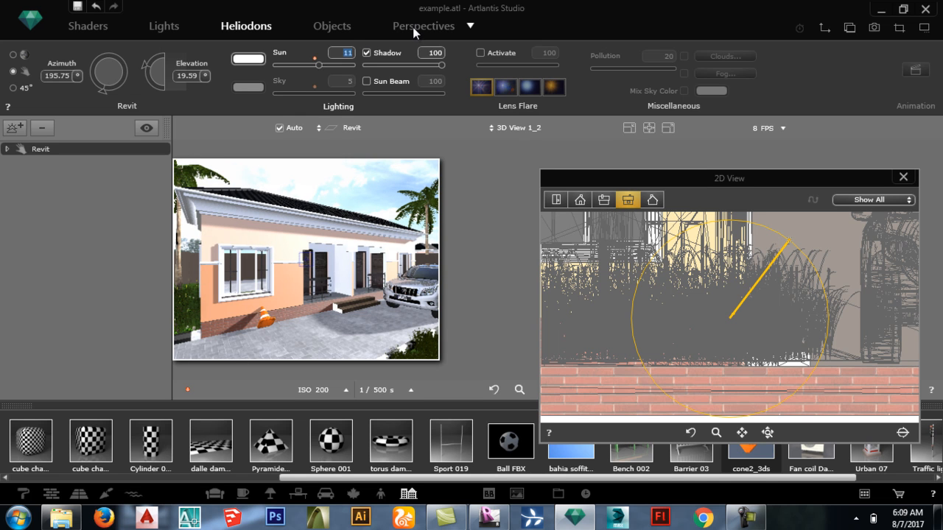
left_click(417, 28)
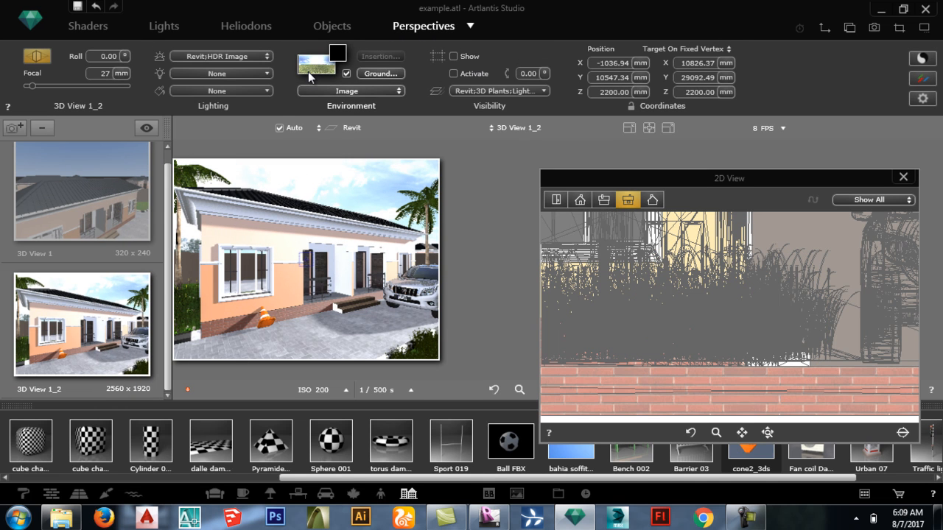
Step: Recheck the HDR background settings, set the post-process brightness of 3D View 1_2 to 1, and save the scene
double_click(310, 69)
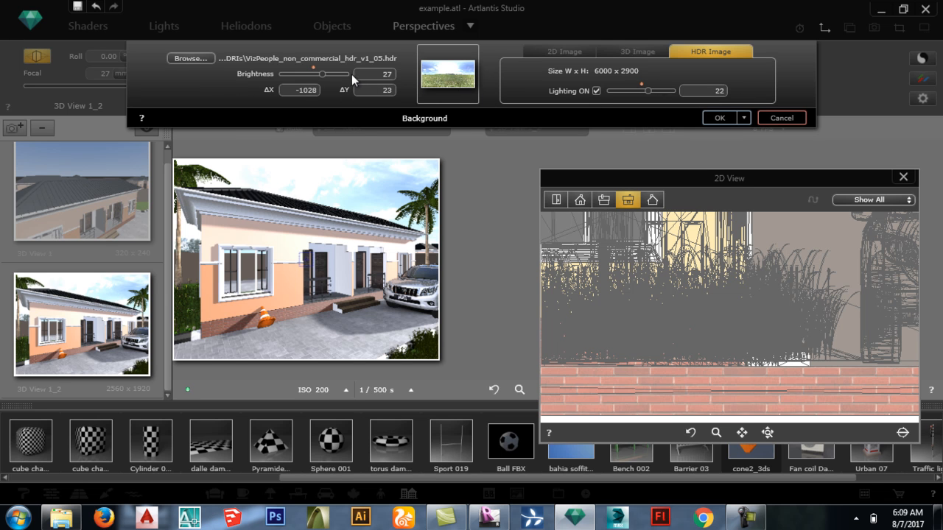
left_click(715, 119)
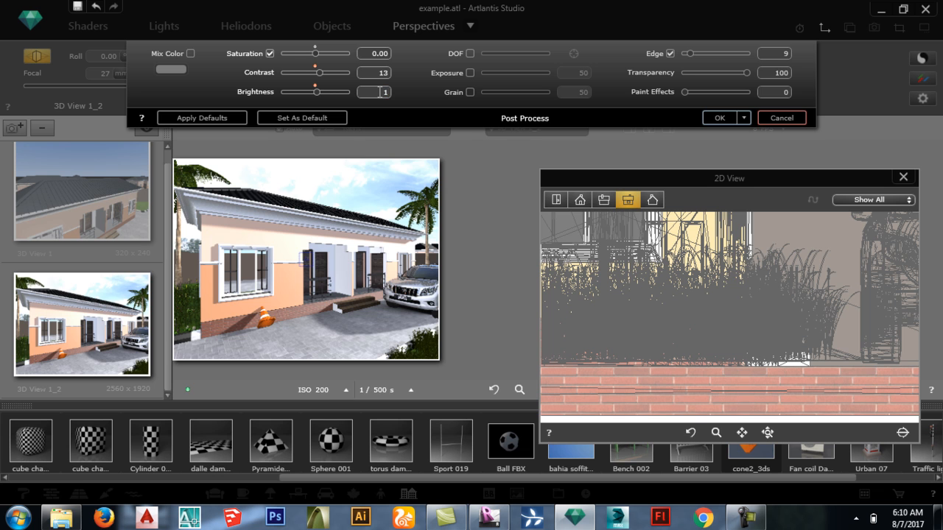
key("Return")
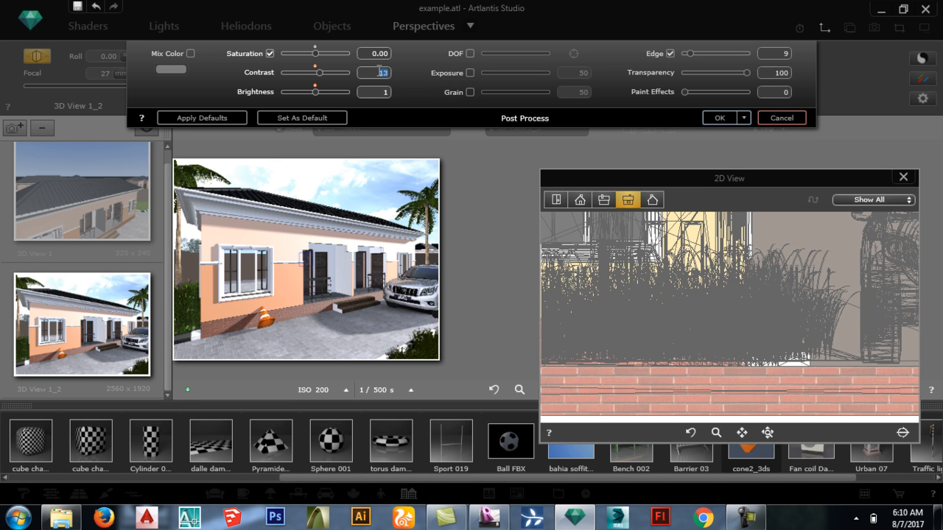
key("Return")
left_click(723, 117)
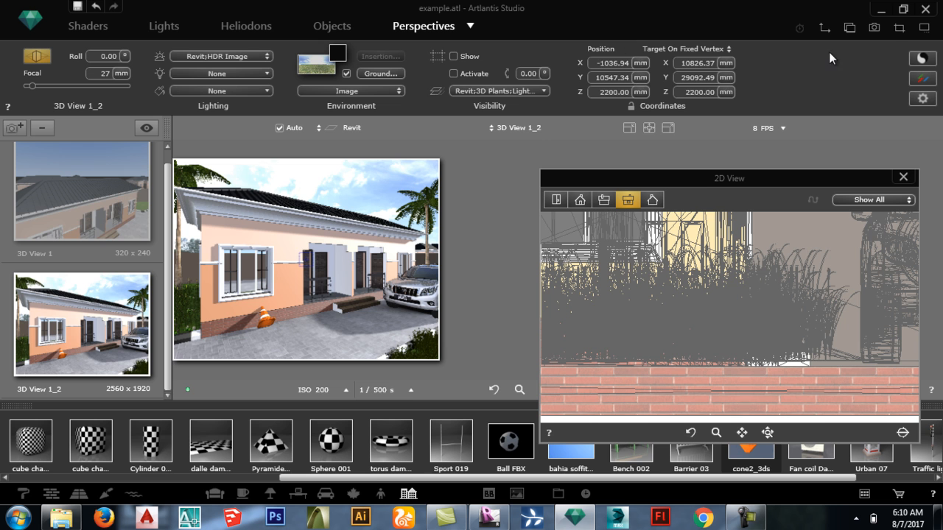
key("ctrl+s")
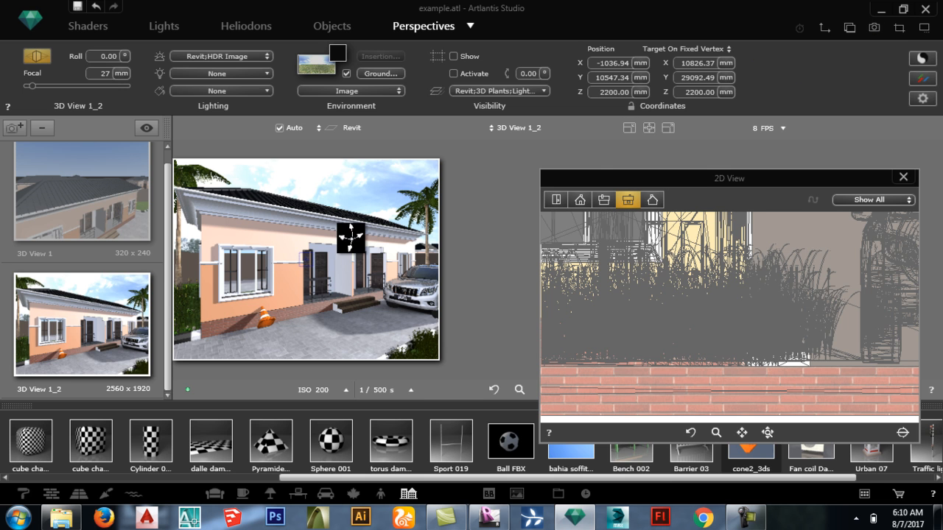
Step: Render the final 2560 x 1920 image immediately to 3D View 1_2.jpg on the desktop, and close the finished rendering
left_click(875, 27)
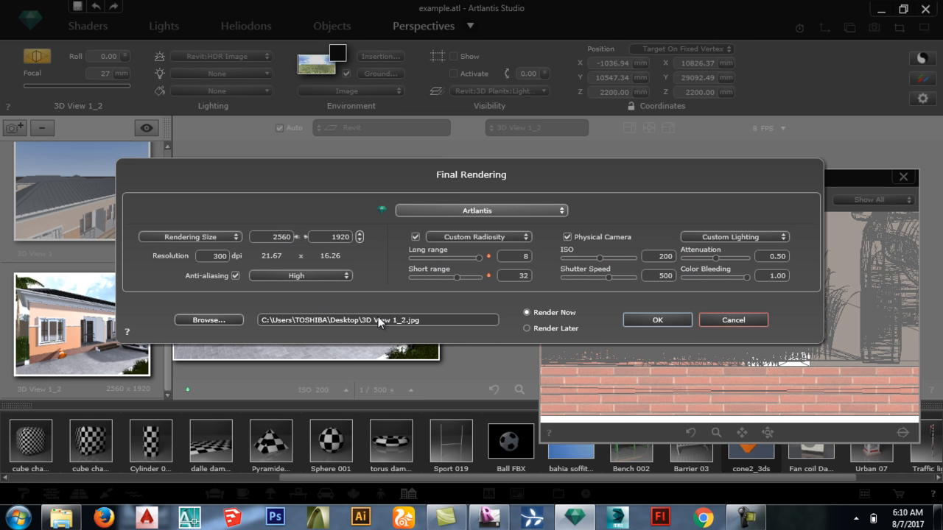
left_click(209, 320)
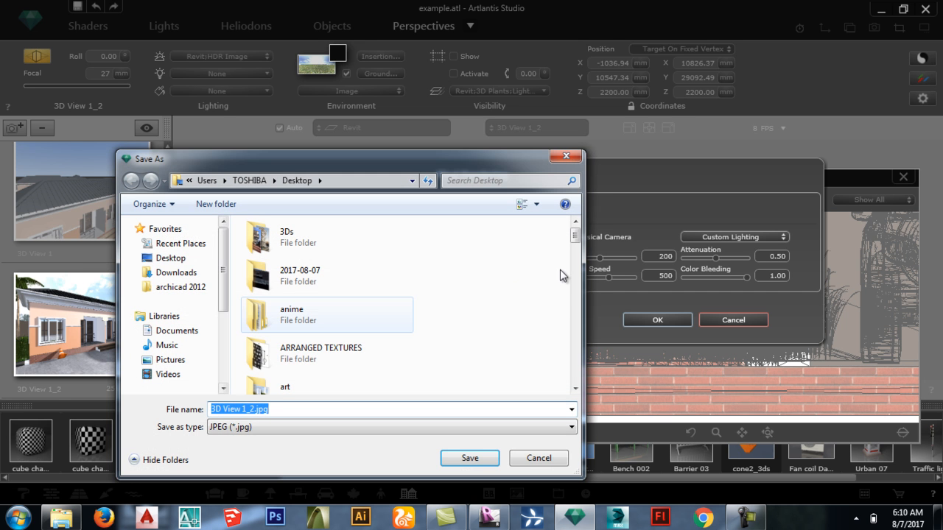
left_click(566, 157)
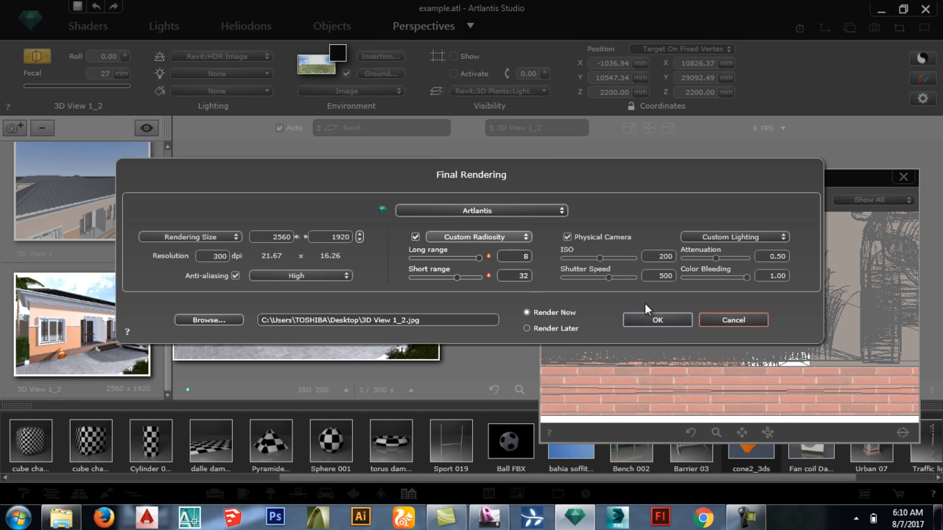
left_click(658, 320)
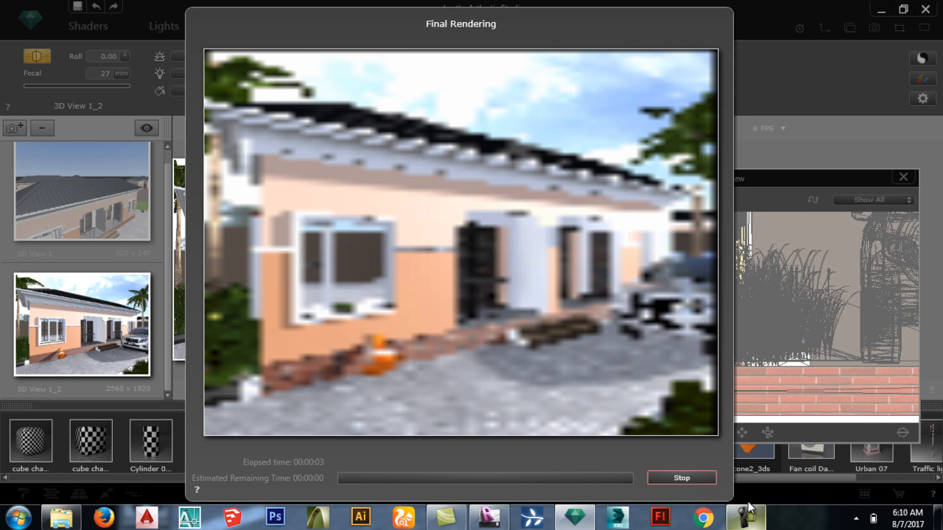
left_click(752, 520)
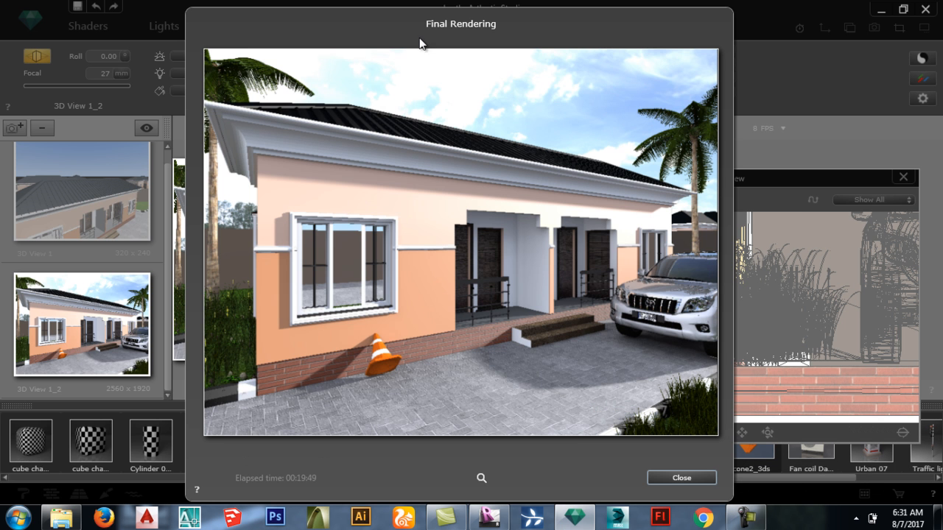
left_click_drag(420, 28, 420, 21)
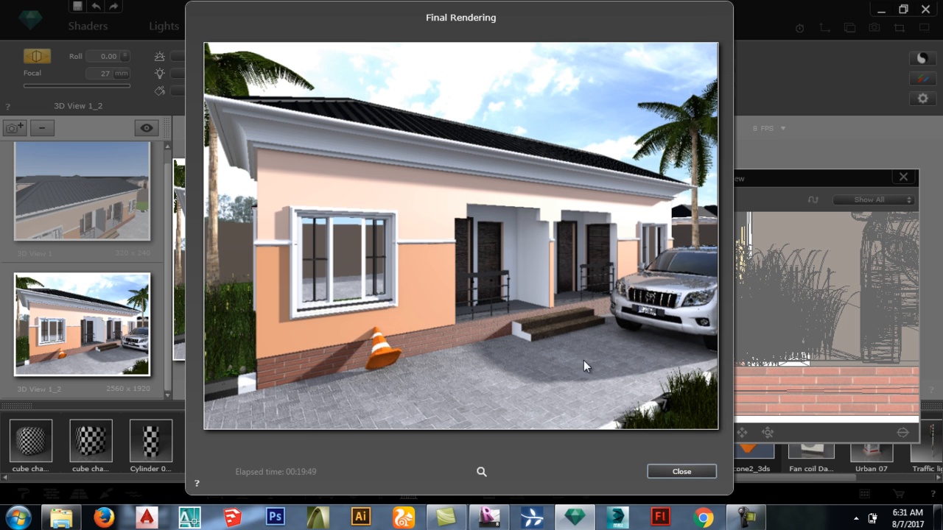
left_click(671, 471)
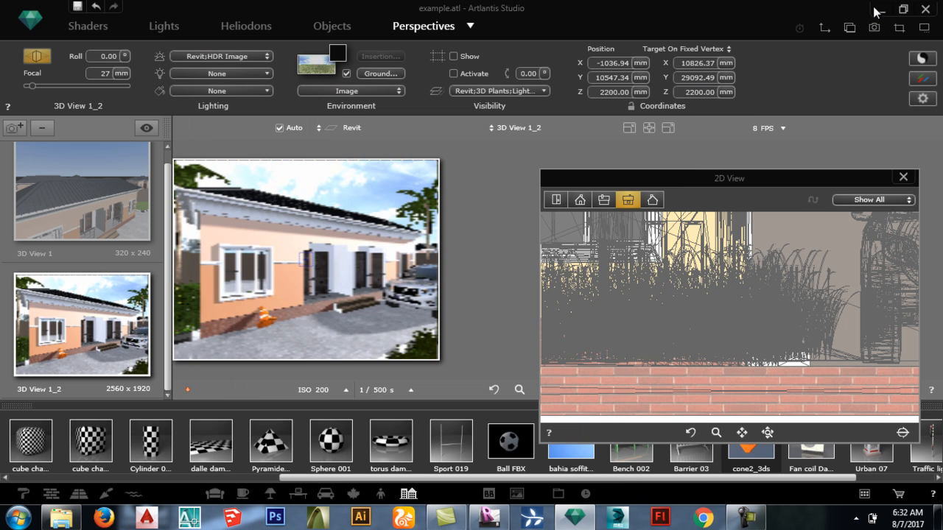
Step: Examine the rendered 3D View 1_2.jpg from the desktop in Windows Photo Viewer, and close the viewer and the HDRIs folder
left_click(876, 10)
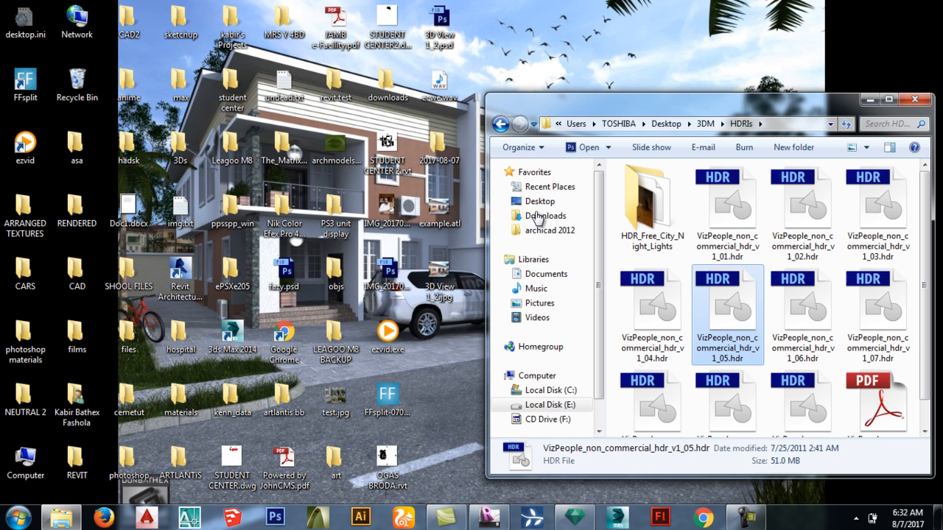
left_click(441, 283)
double_click(441, 284)
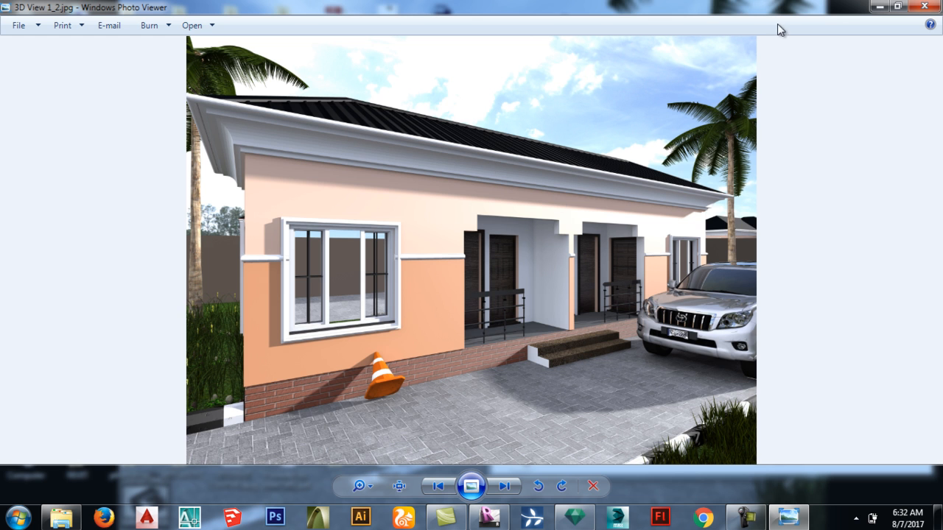
left_click(934, 6)
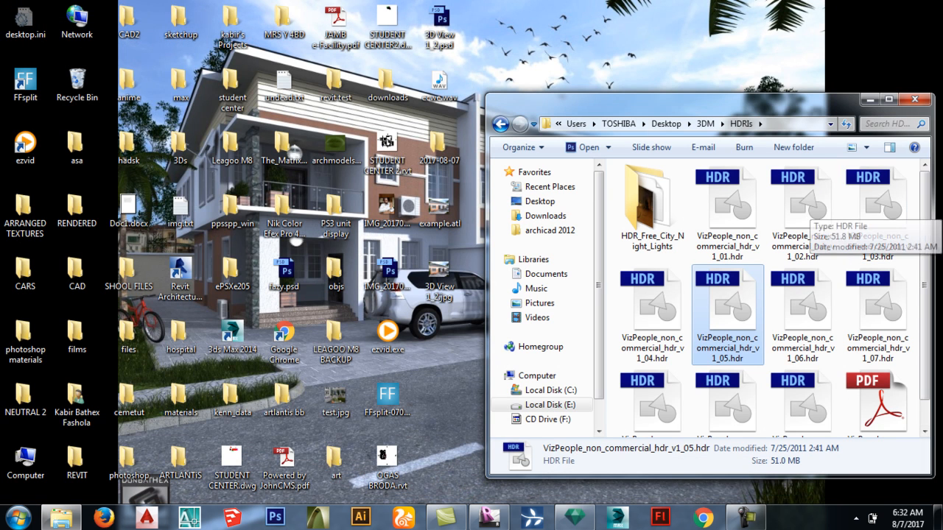
left_click(914, 101)
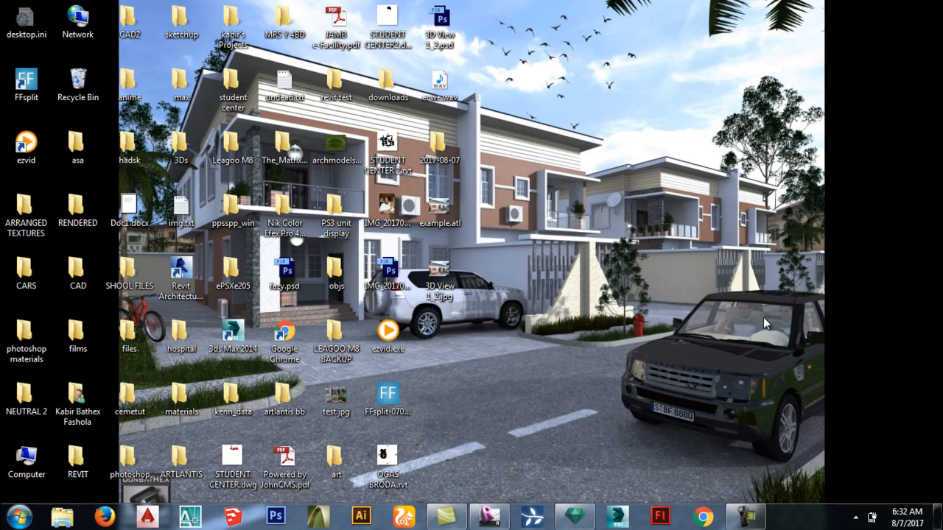
left_click(742, 518)
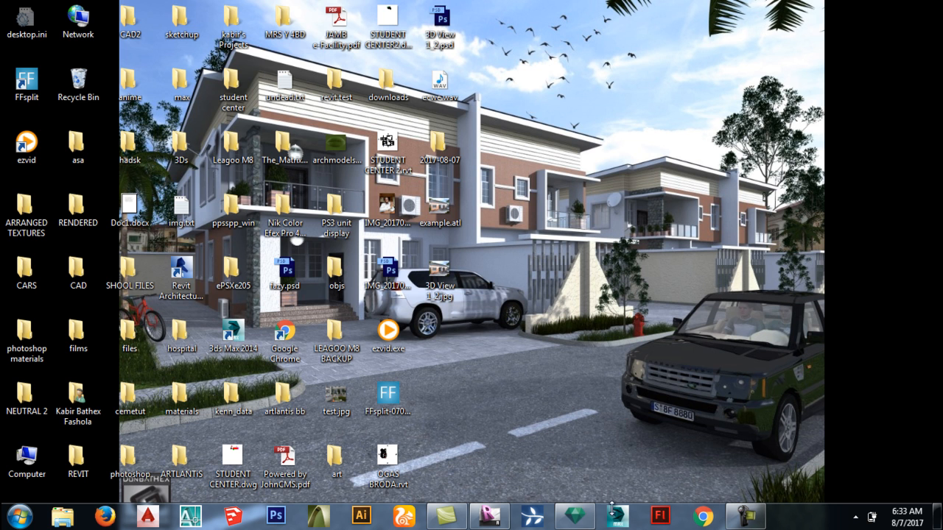
Step: Switch back to Artlantis Studio, apply the Lawn 001 shader to the grass beside the palm trees in the 2D top view, and minimize the program
left_click(575, 517)
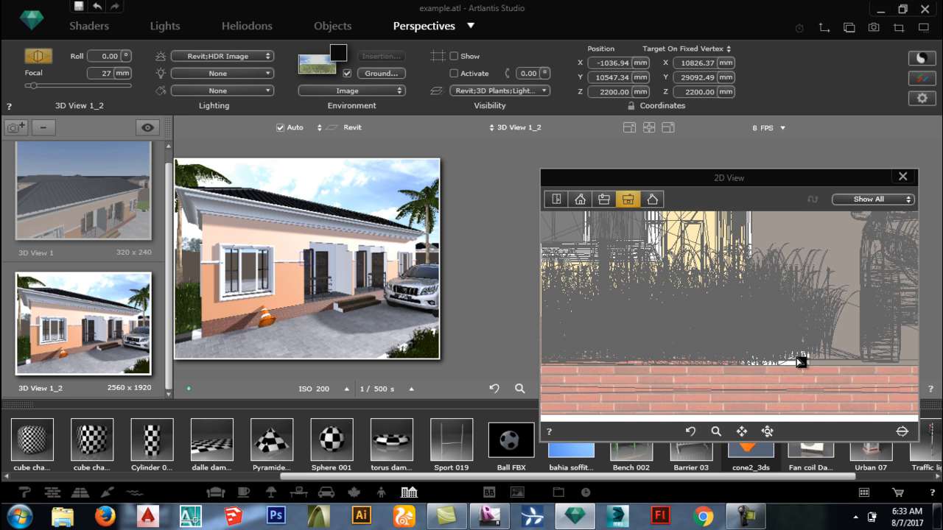
left_click(554, 200)
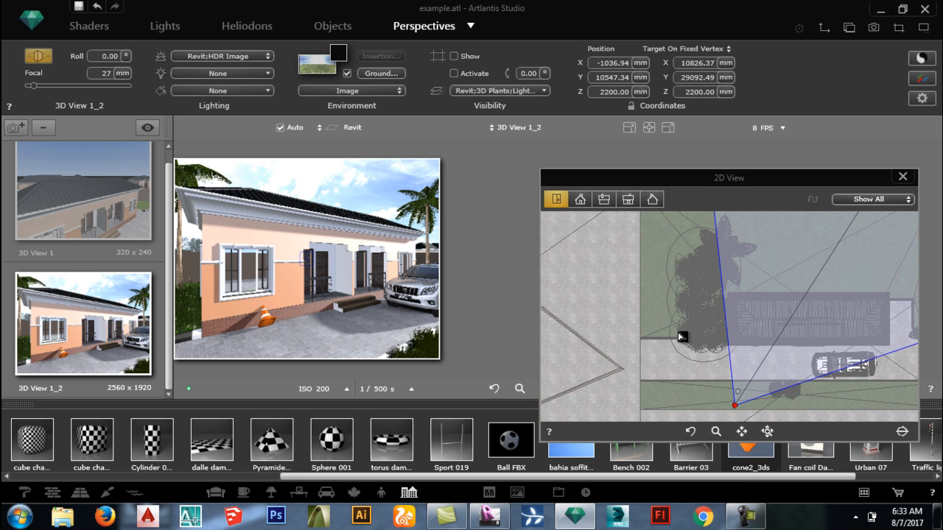
scroll(682, 337, "up", 5)
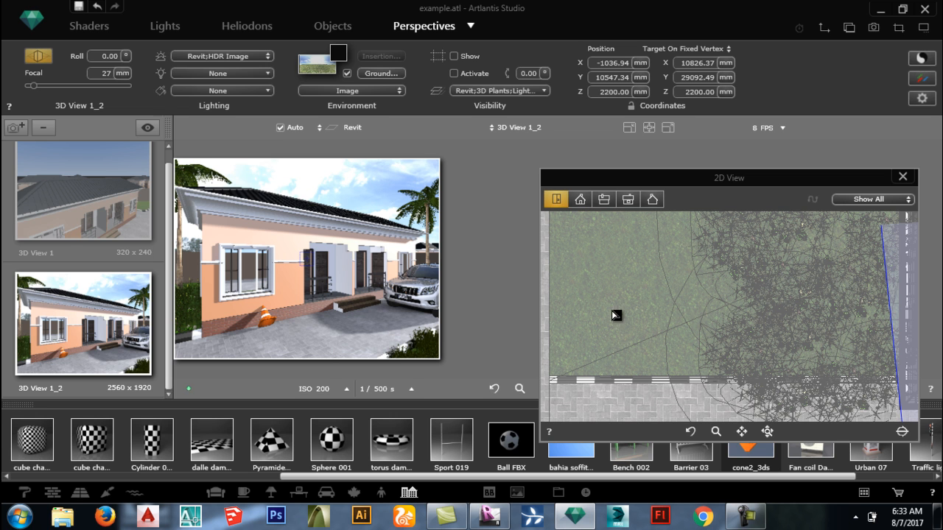
left_click(135, 493)
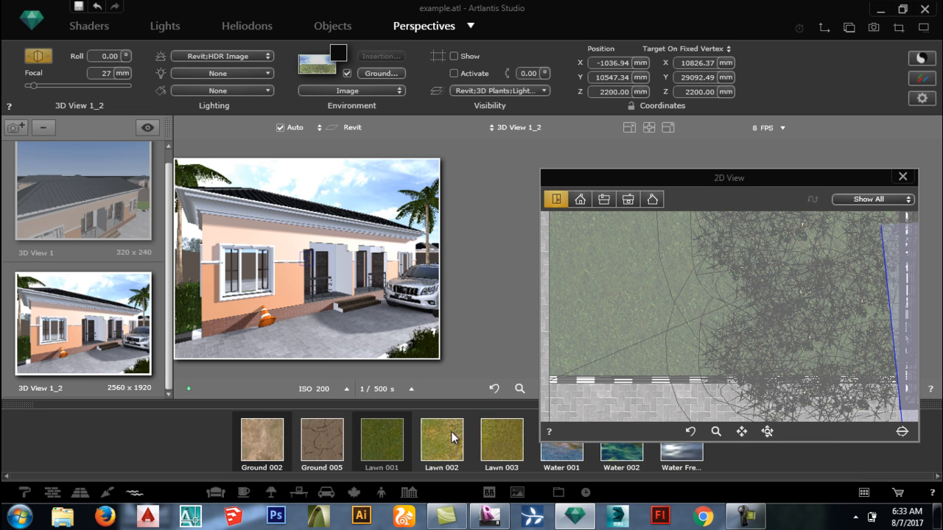
left_click_drag(365, 457, 617, 381)
left_click_drag(370, 455, 602, 360)
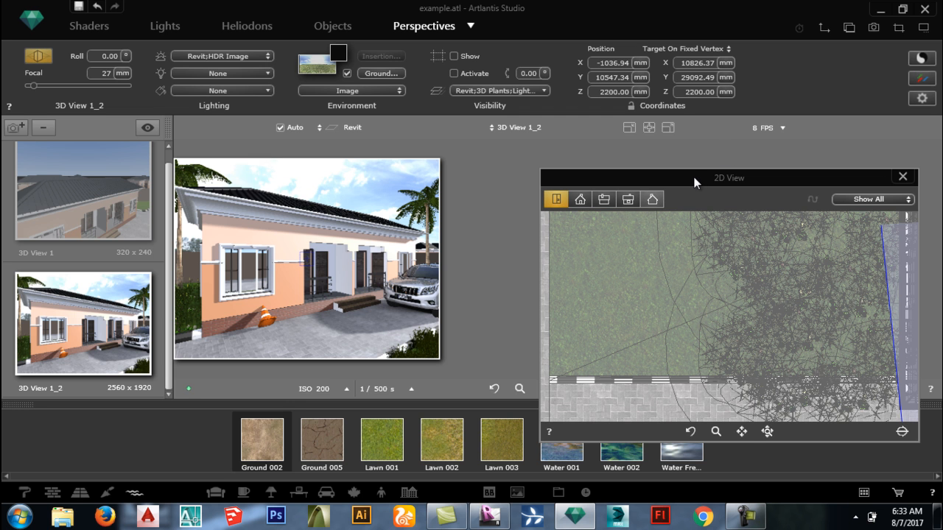
left_click_drag(696, 177, 692, 162)
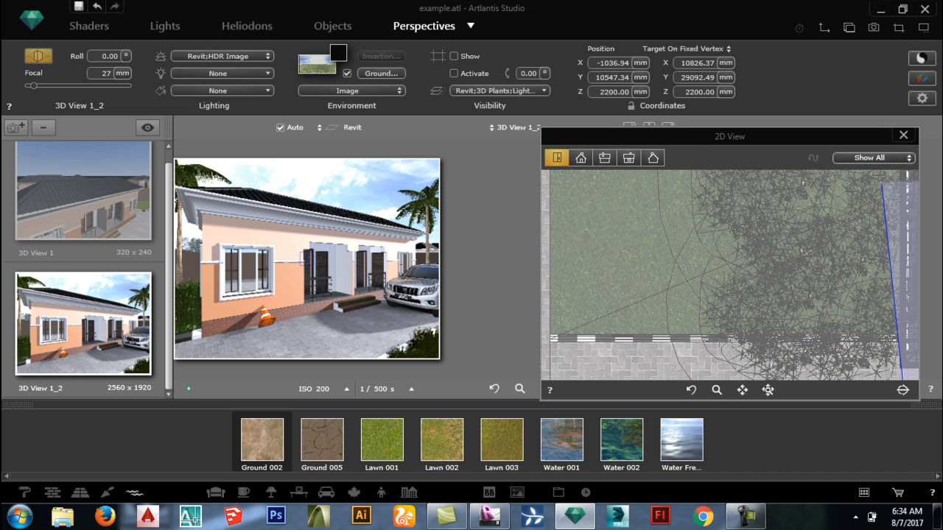
left_click(882, 9)
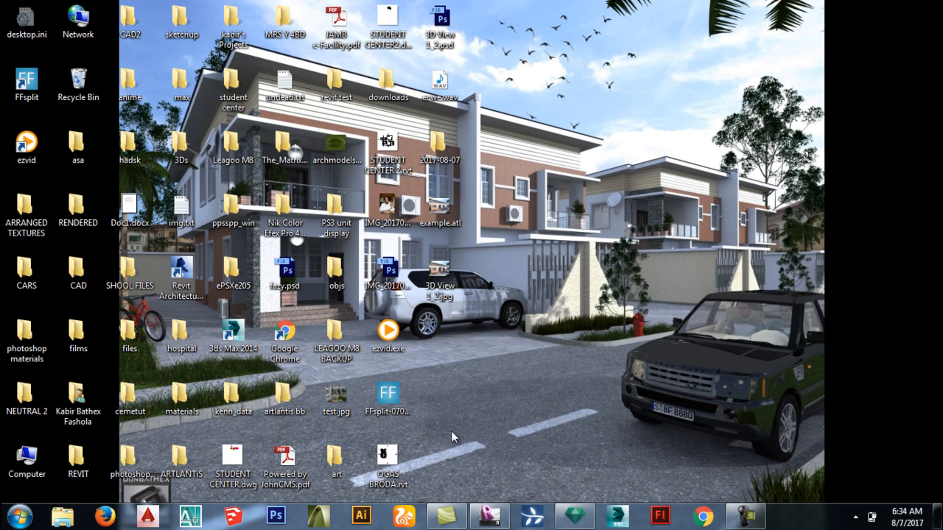
left_click(742, 516)
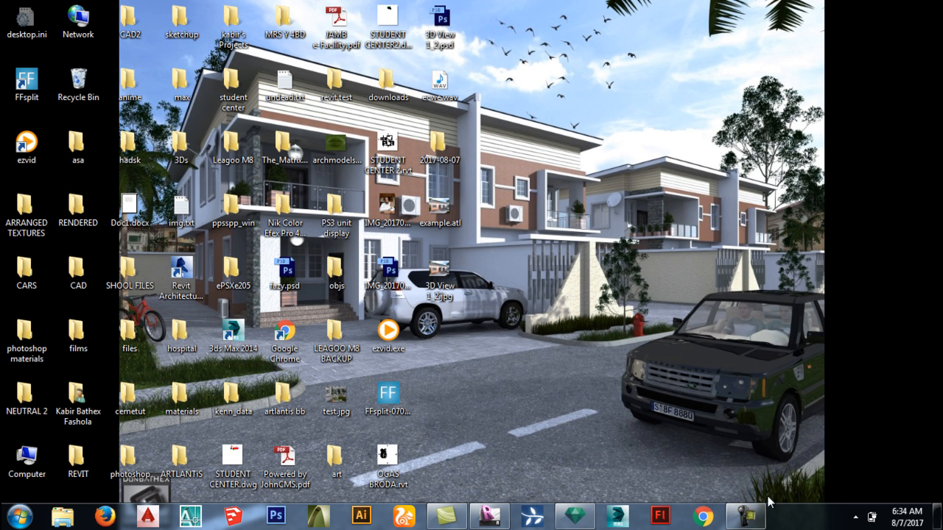